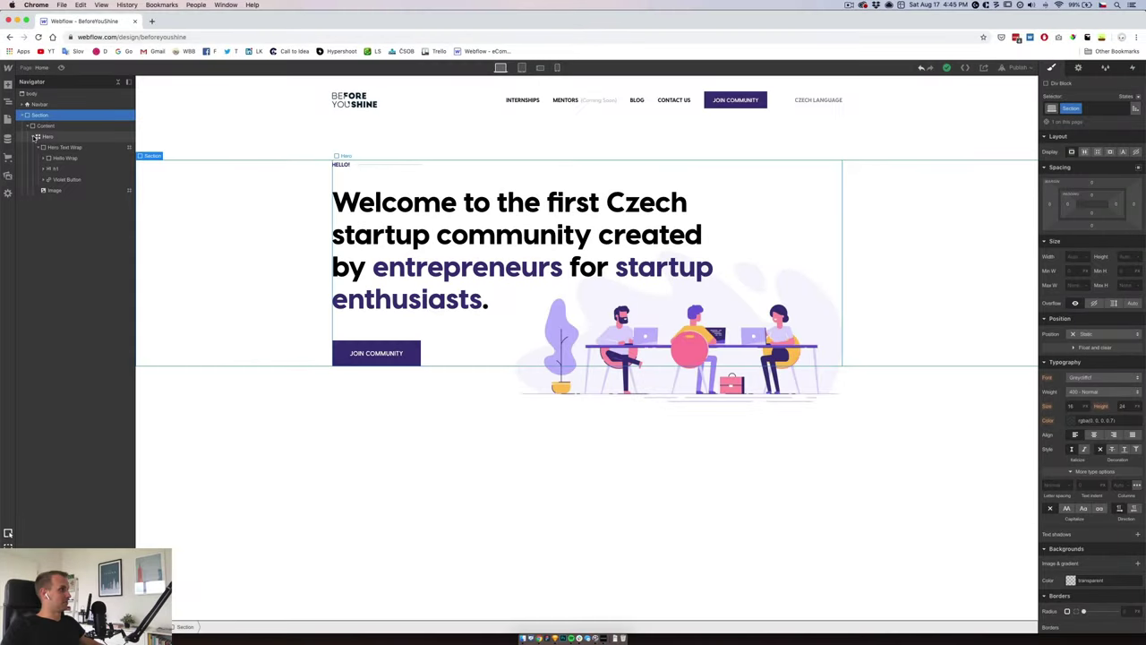
- Collapse the hero section's layer tree and duplicate the whole section directly below the original
{"action": "left_click", "coordinate": [40, 128]}
{"action": "left_click", "coordinate": [23, 116]}
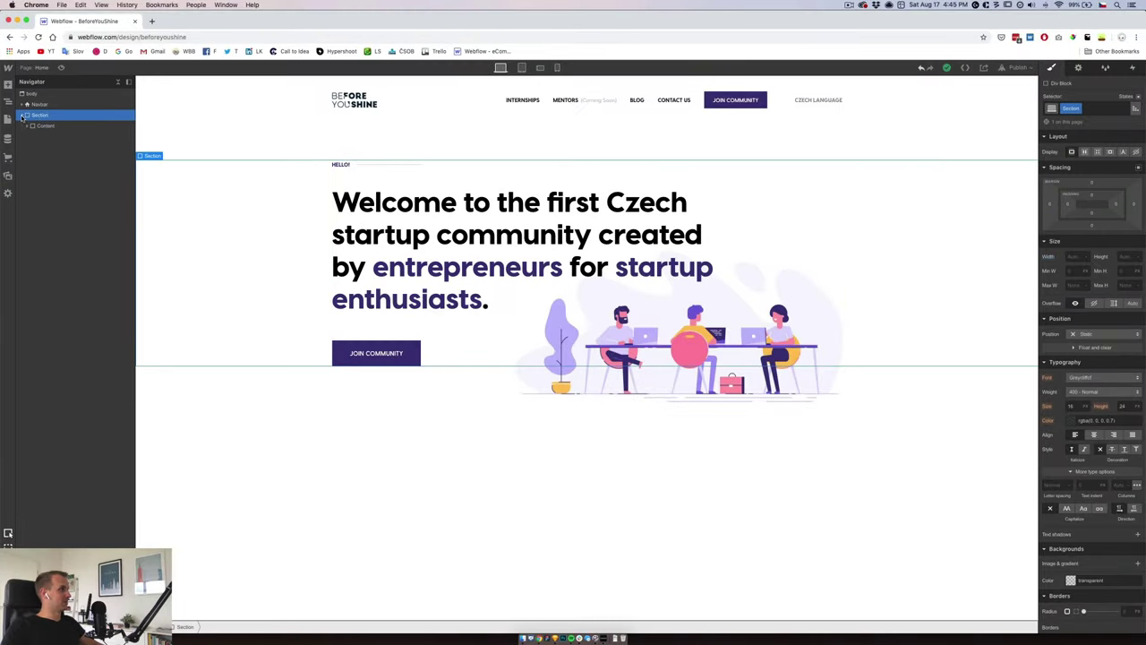
{"action": "key", "text": "super+d"}
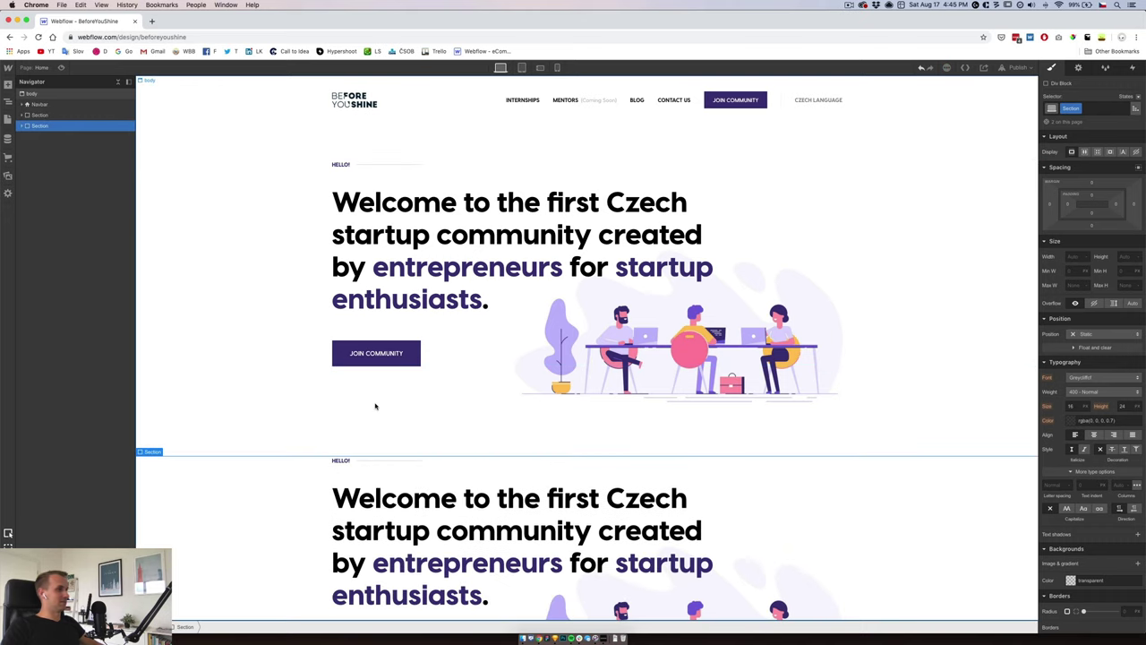
{"action": "scroll", "coordinate": [428, 436], "scroll_direction": "down", "scroll_amount": 3}
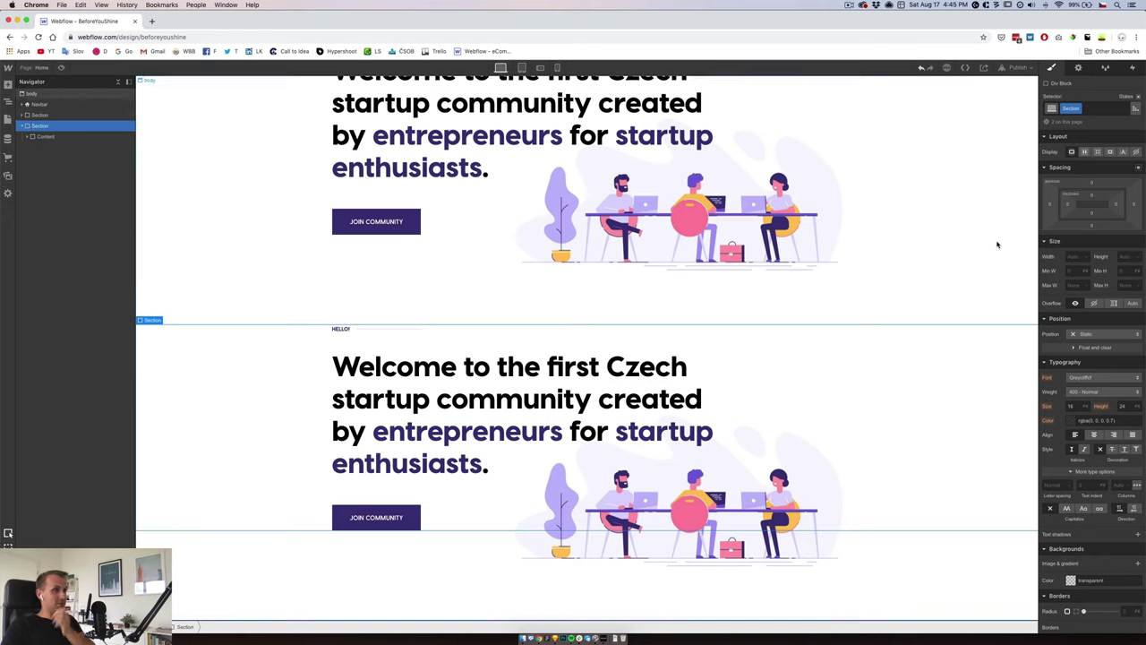
- Switch to Sketch, copy the fill hex code of the background rectangle behind "All the fun we provide", and return to Webflow
{"action": "left_click", "coordinate": [1100, 108]}
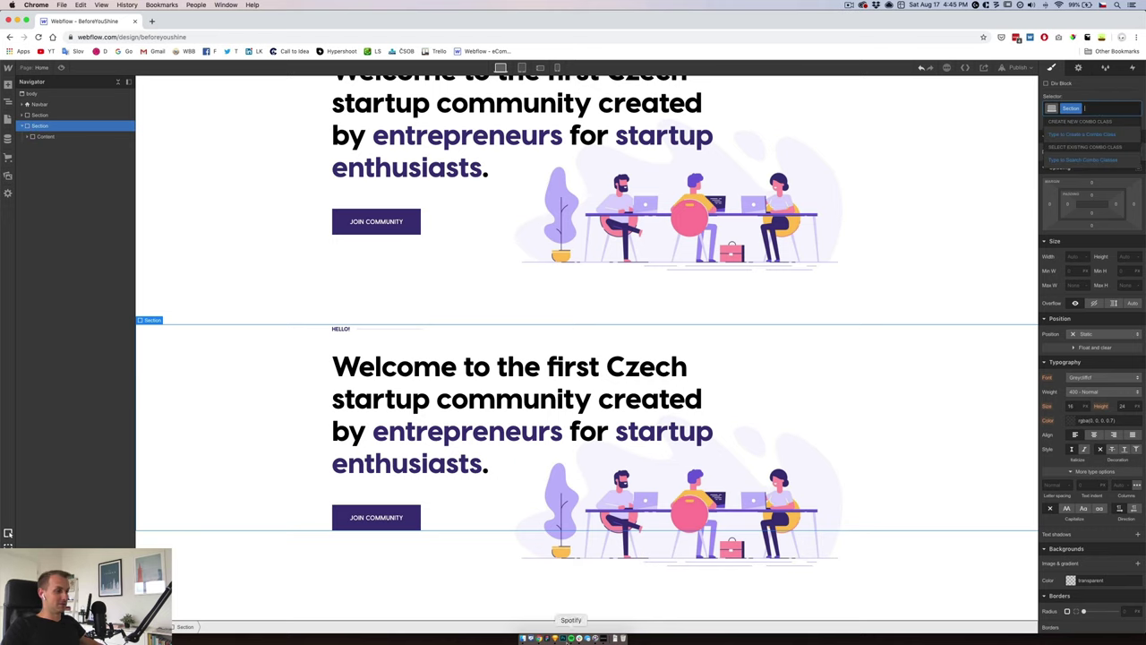
{"action": "left_click", "coordinate": [562, 638]}
{"action": "scroll", "coordinate": [342, 514], "scroll_direction": "down", "scroll_amount": 5}
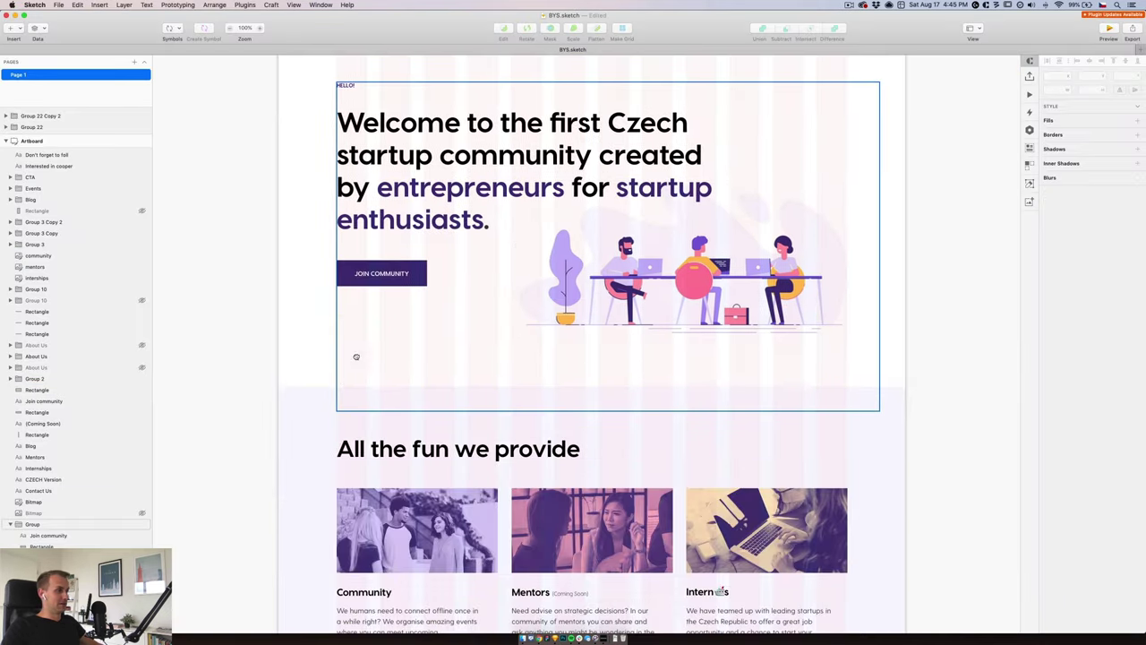
{"action": "left_click", "coordinate": [319, 303]}
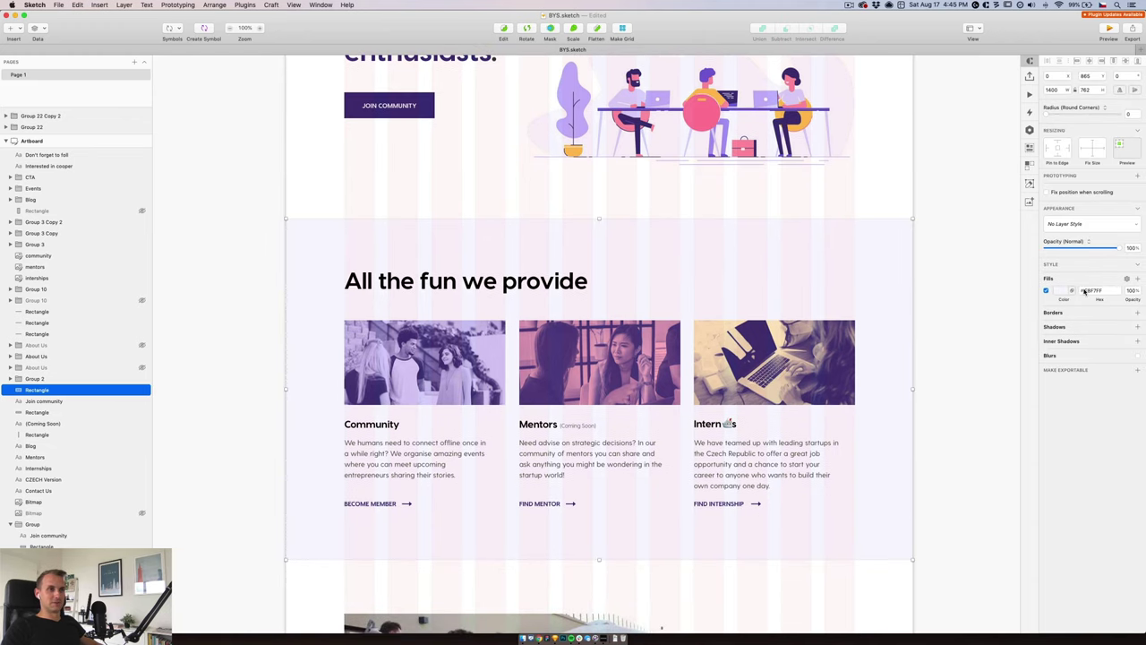
{"action": "left_click", "coordinate": [1087, 291]}
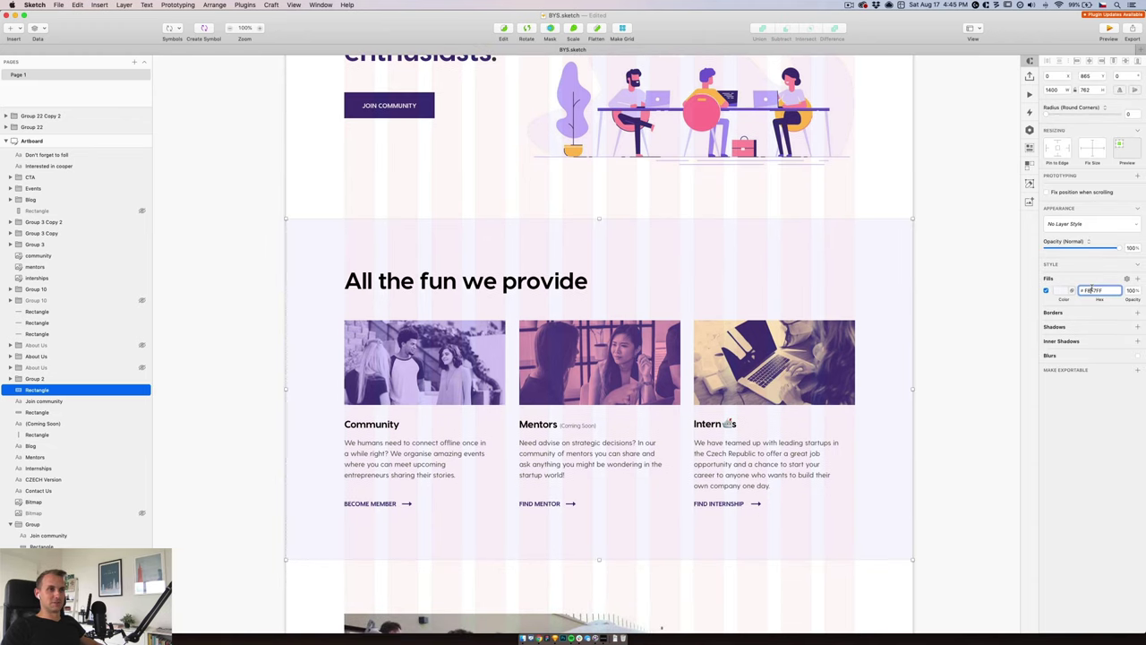
{"action": "left_click", "coordinate": [537, 637]}
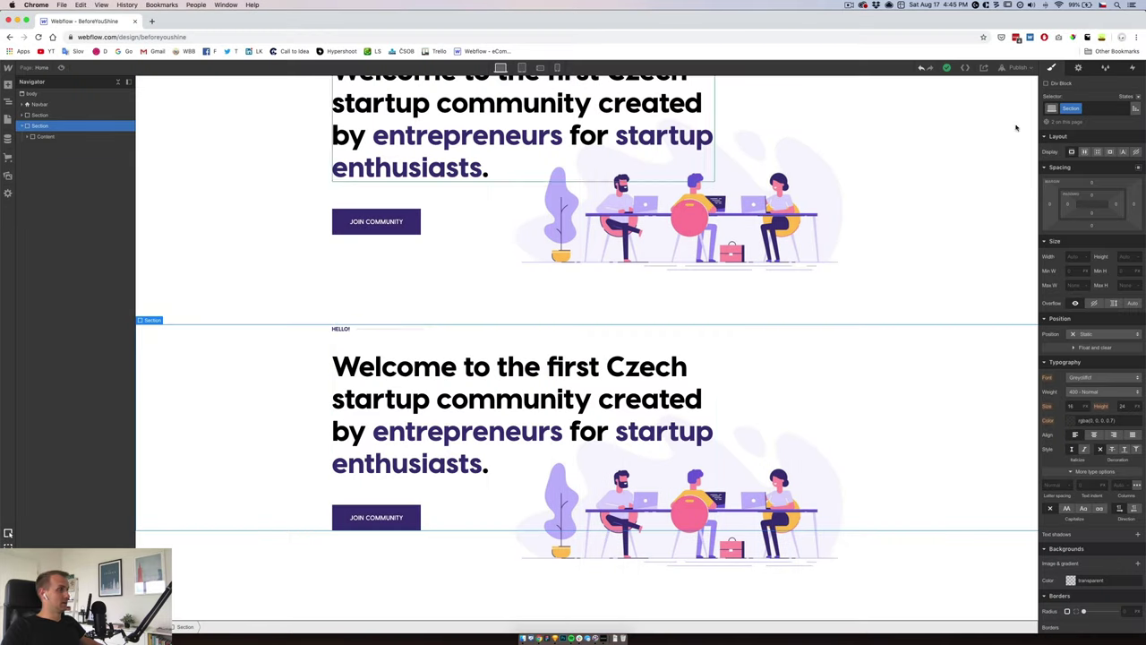
- Add a new combo class named "Violet Section" to the duplicated section
{"action": "left_click", "coordinate": [1105, 108]}
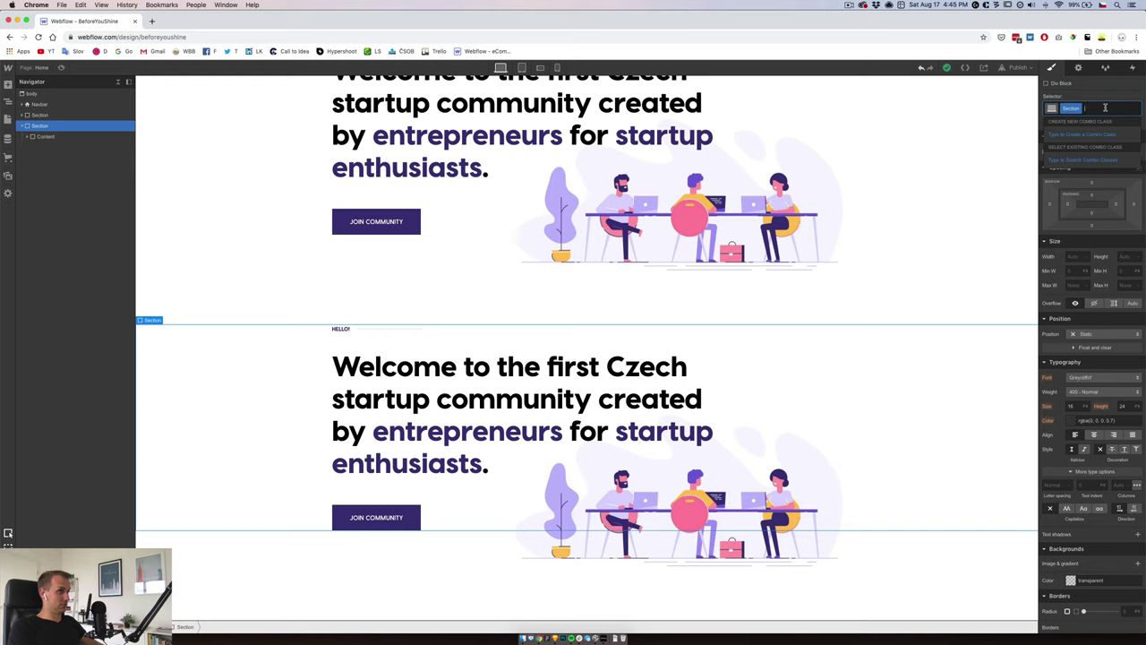
{"action": "left_click", "coordinate": [8, 86]}
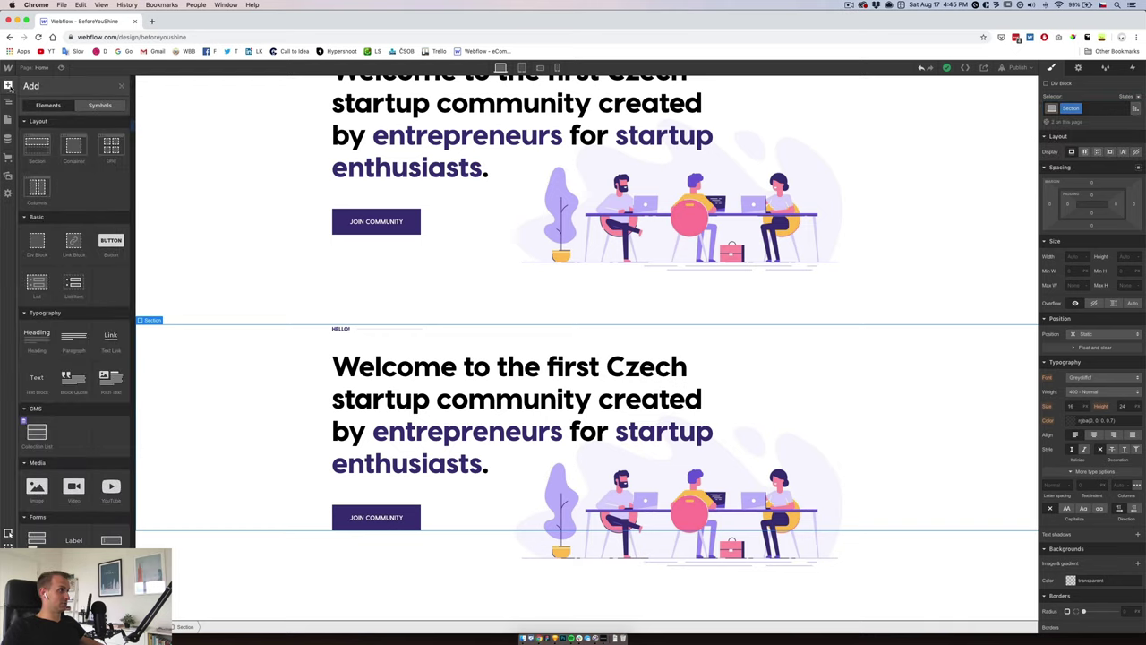
{"action": "left_click", "coordinate": [120, 88]}
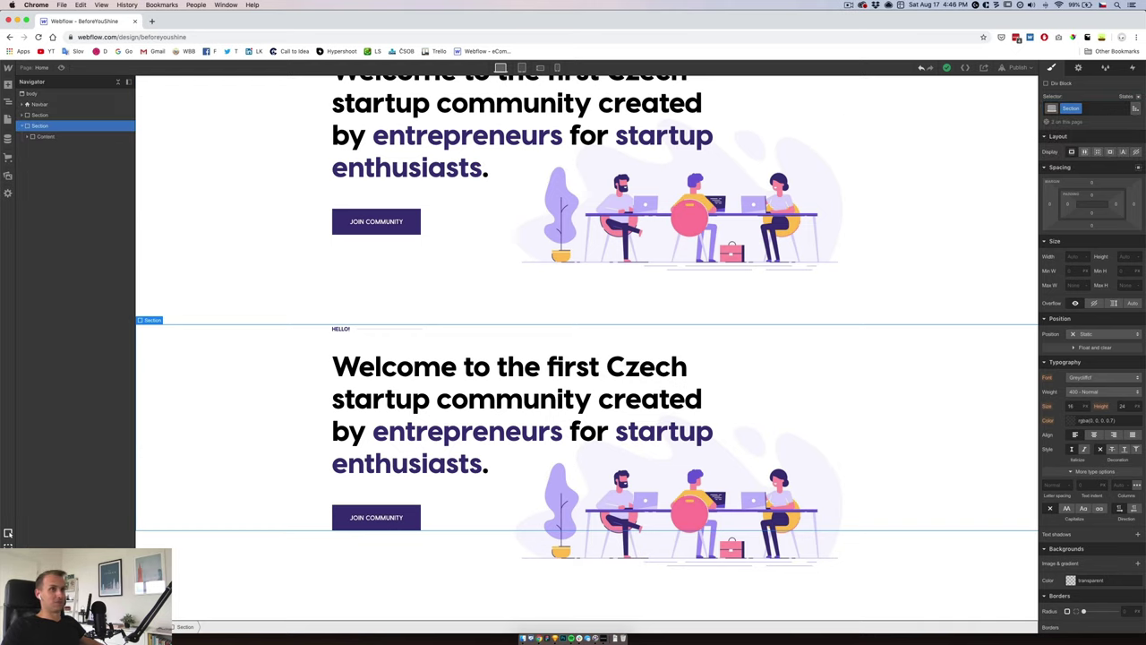
{"action": "left_click", "coordinate": [1105, 107]}
{"action": "type", "text": "Vid"}
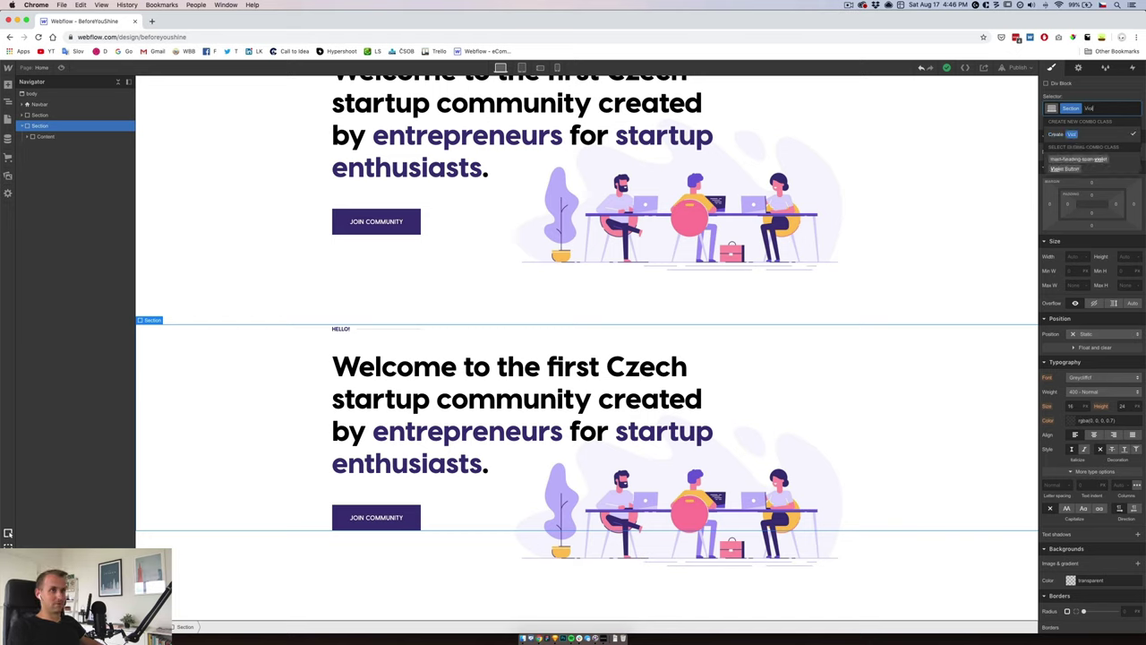
{"action": "type", "text": "let"}
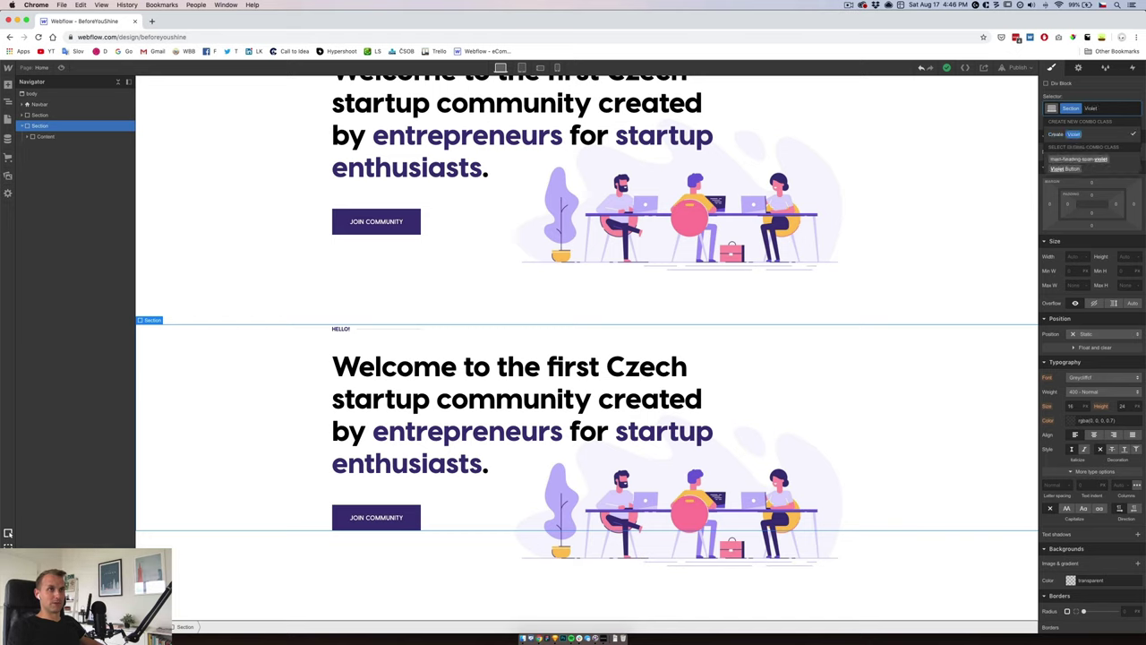
{"action": "type", "text": " Section"}
{"action": "key", "text": "Return"}
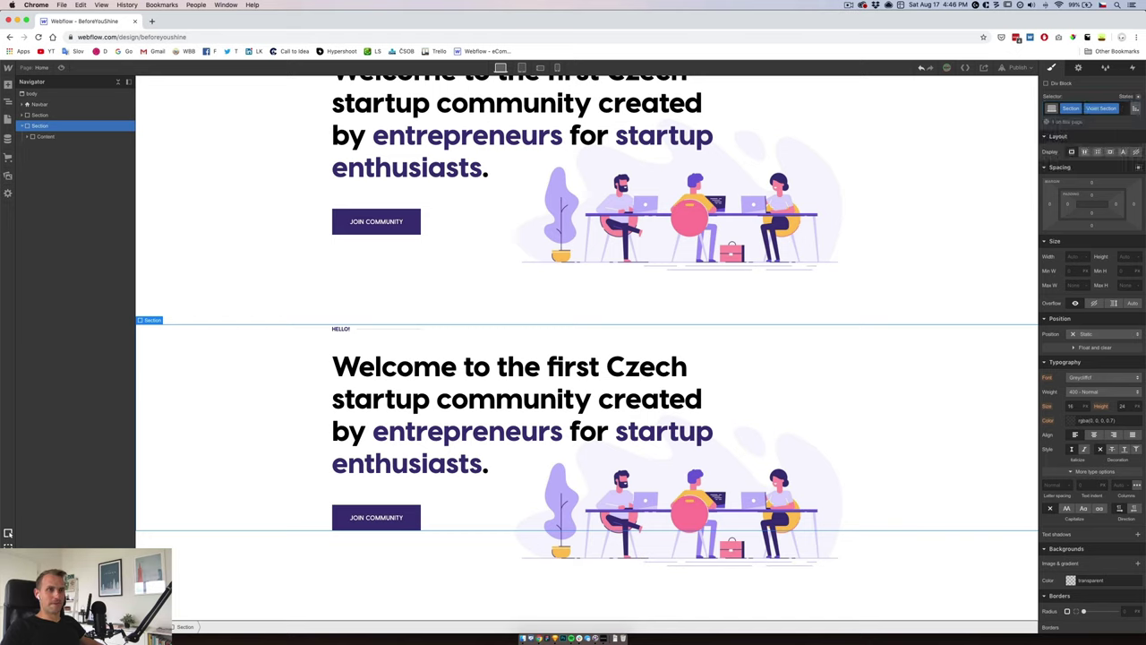
- Set the background color of the Violet Section class to #f8f7ff
{"action": "left_click", "coordinate": [1090, 578]}
{"action": "type", "text": "#f8f7ff"}
{"action": "key", "text": "Return"}
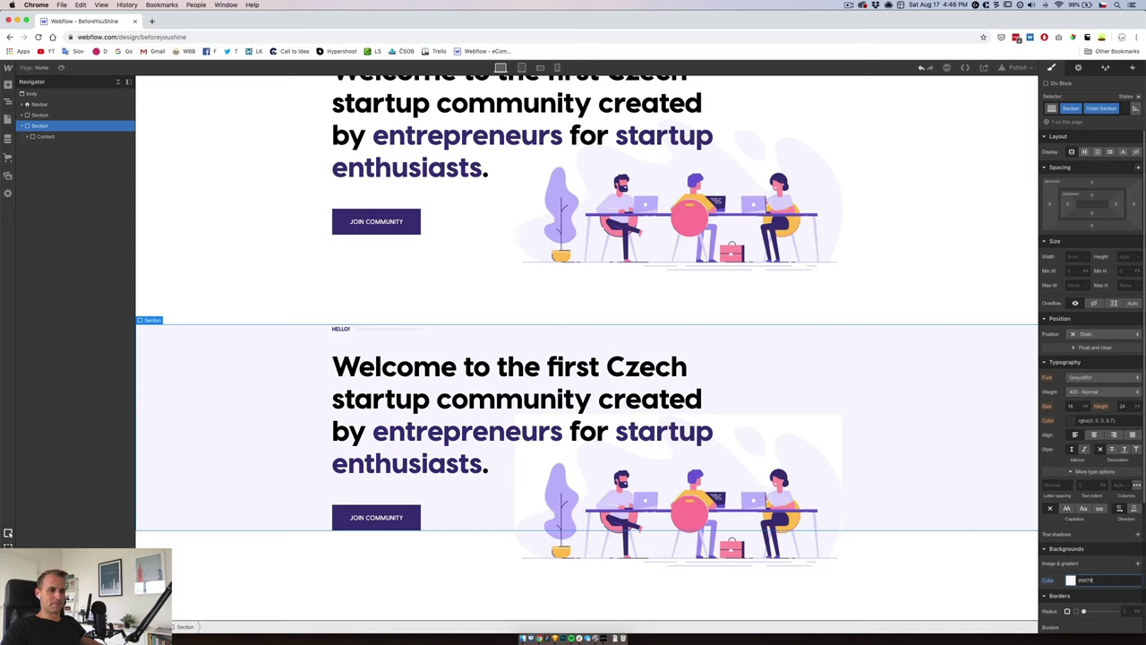
- Add a grid inside the Content block of the violet section, below its Hero element
{"action": "left_click", "coordinate": [33, 136]}
{"action": "left_click", "coordinate": [46, 147]}
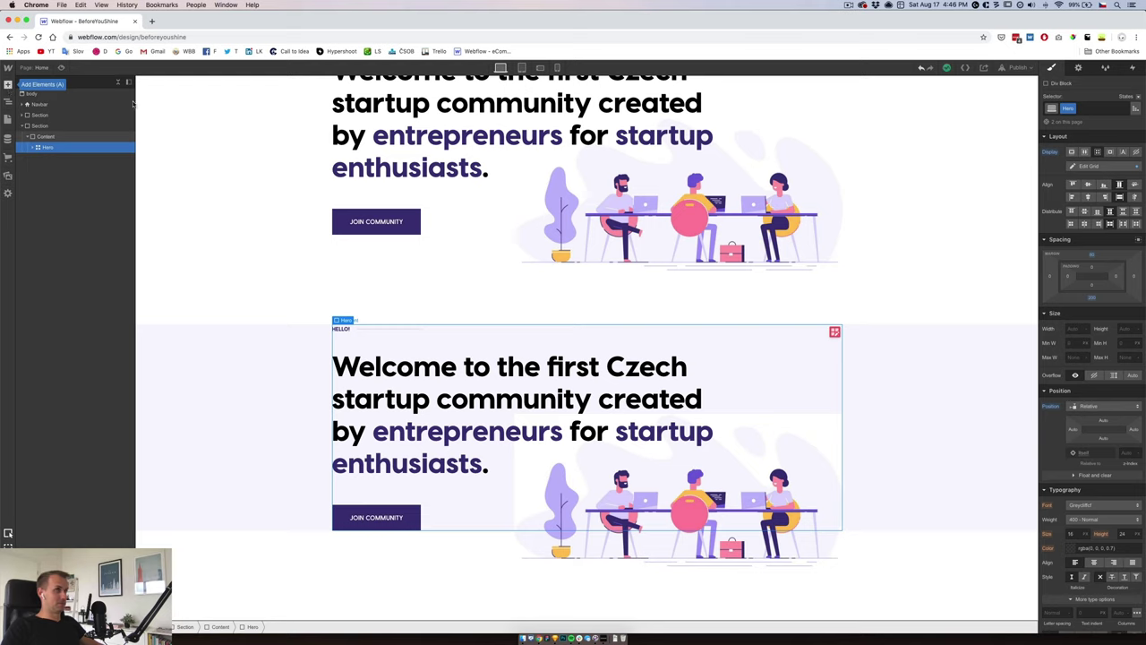
{"action": "left_click", "coordinate": [53, 136]}
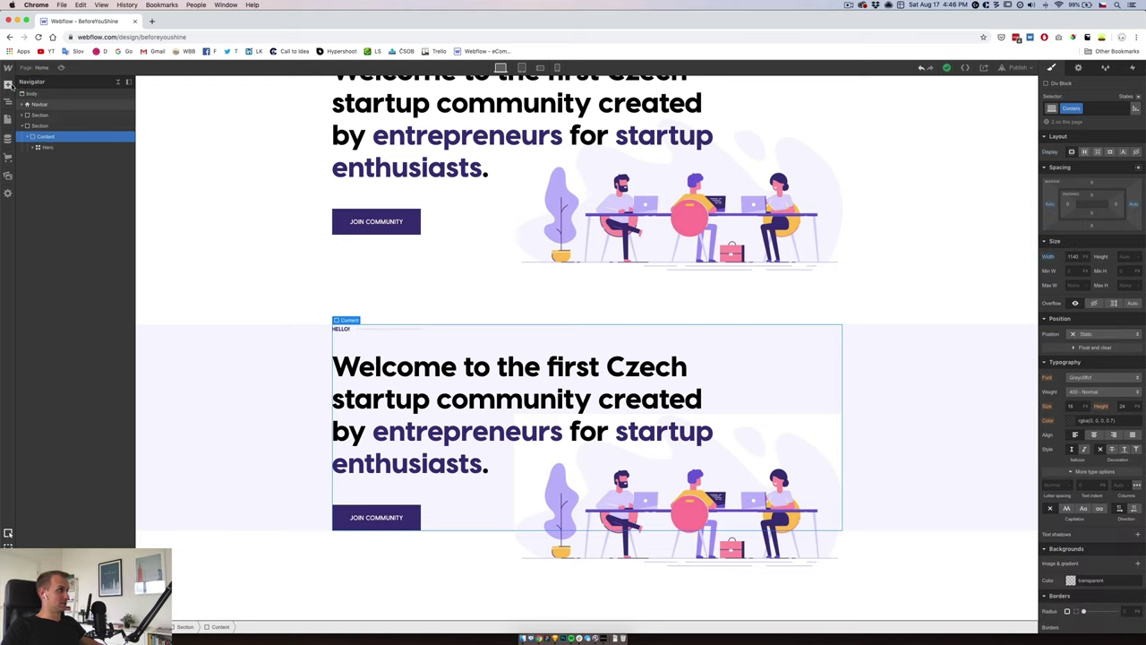
{"action": "left_click", "coordinate": [8, 84]}
{"action": "left_click", "coordinate": [109, 149]}
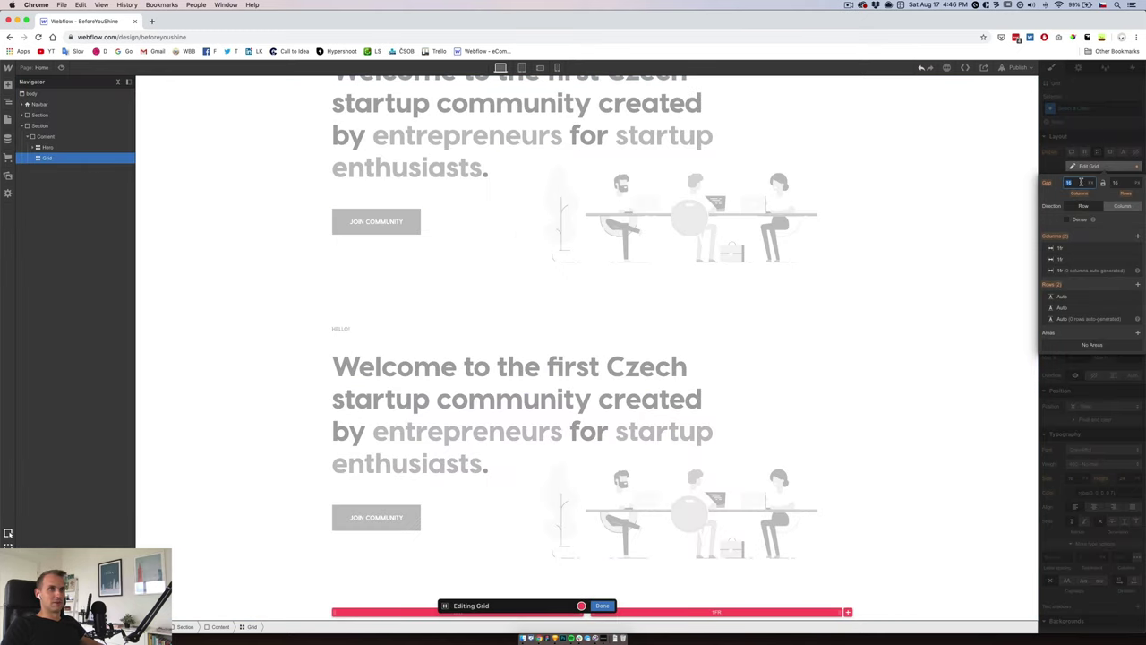
- Undo the trial column gap and give the new grid three equal 1fr columns
{"action": "type", "text": "8"}
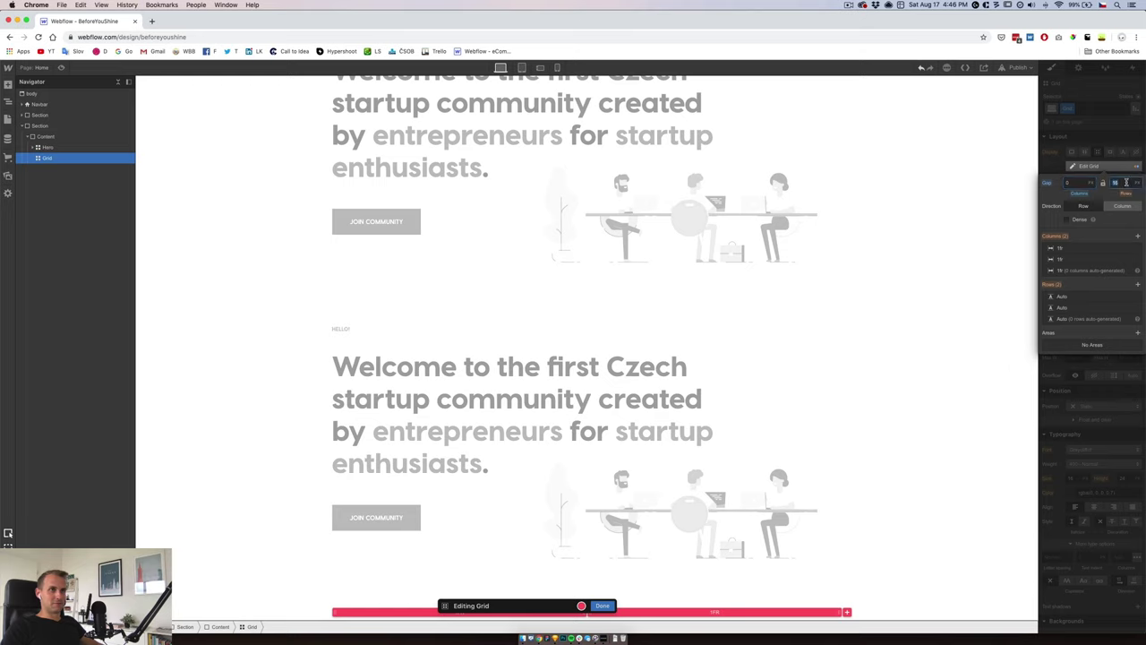
{"action": "key", "text": "super+z"}
{"action": "left_click", "coordinate": [1138, 236]}
{"action": "left_click", "coordinate": [1138, 236]}
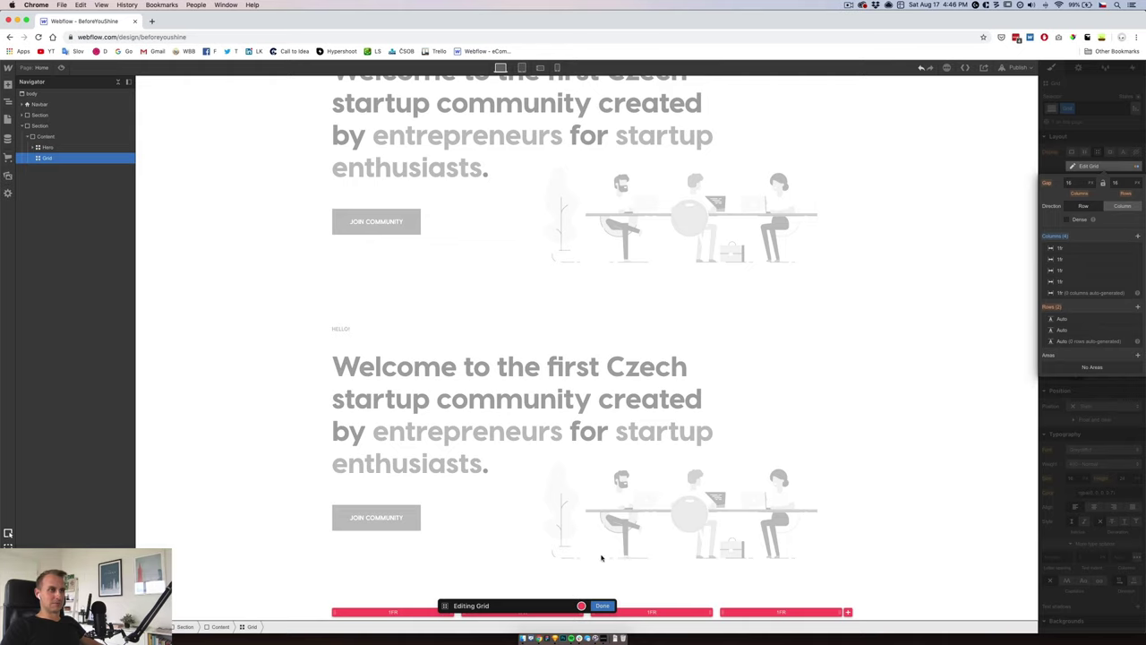
{"action": "key", "text": "super+z"}
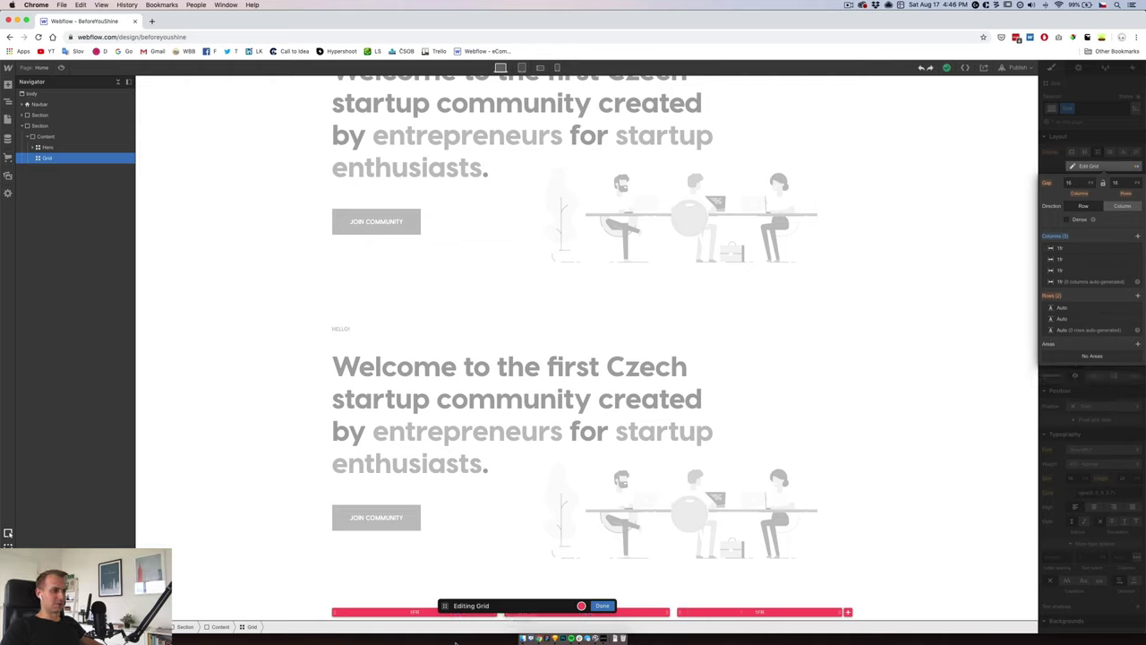
- Switch to Sketch and inspect the sizes and positions of the Community and Mentors card images
{"action": "left_click", "coordinate": [555, 638]}
{"action": "left_click", "coordinate": [501, 353]}
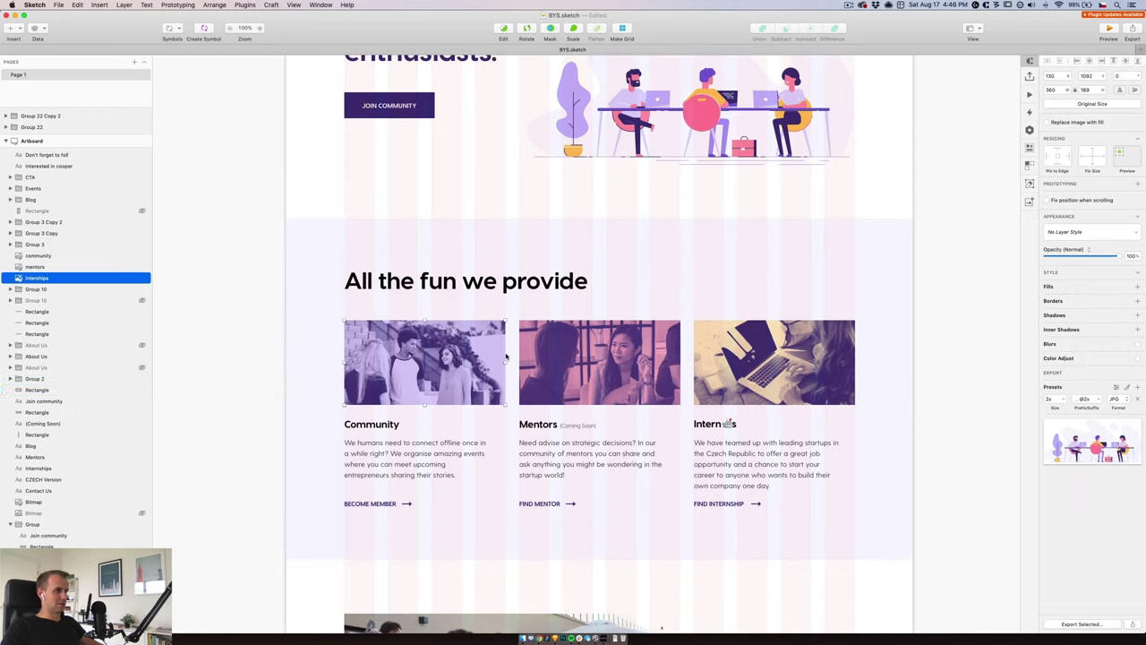
{"action": "left_click", "coordinate": [534, 354]}
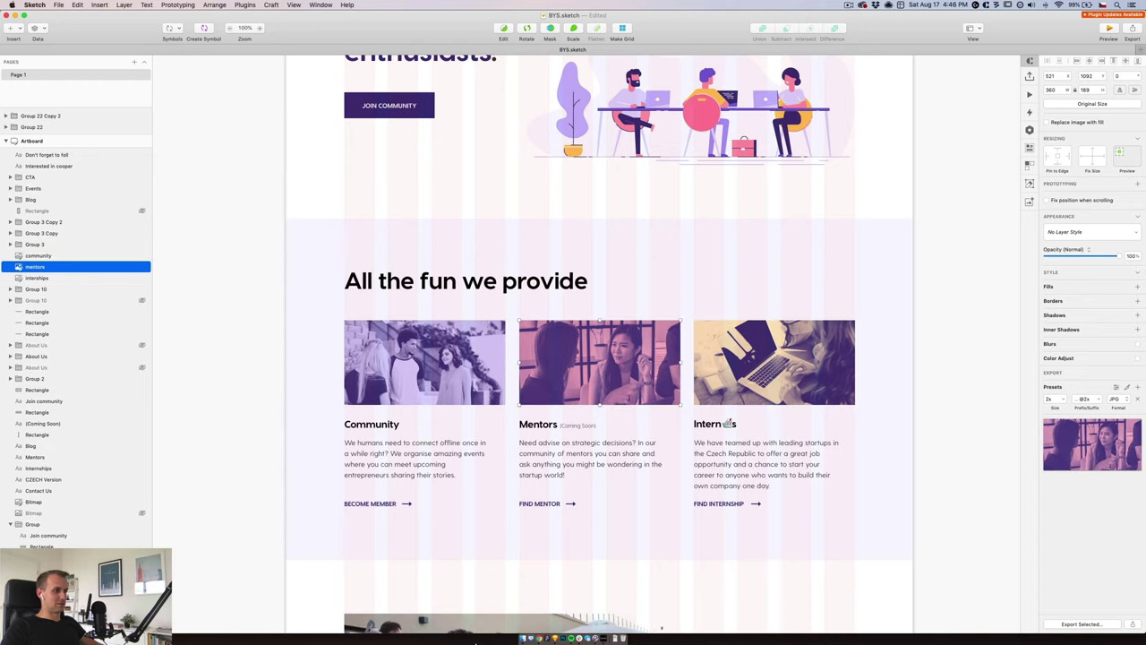
- Back in Webflow, set the grid's column gap to 30 px and row gap to 0, reduce it to one row, and finish editing
{"action": "left_click", "coordinate": [542, 638]}
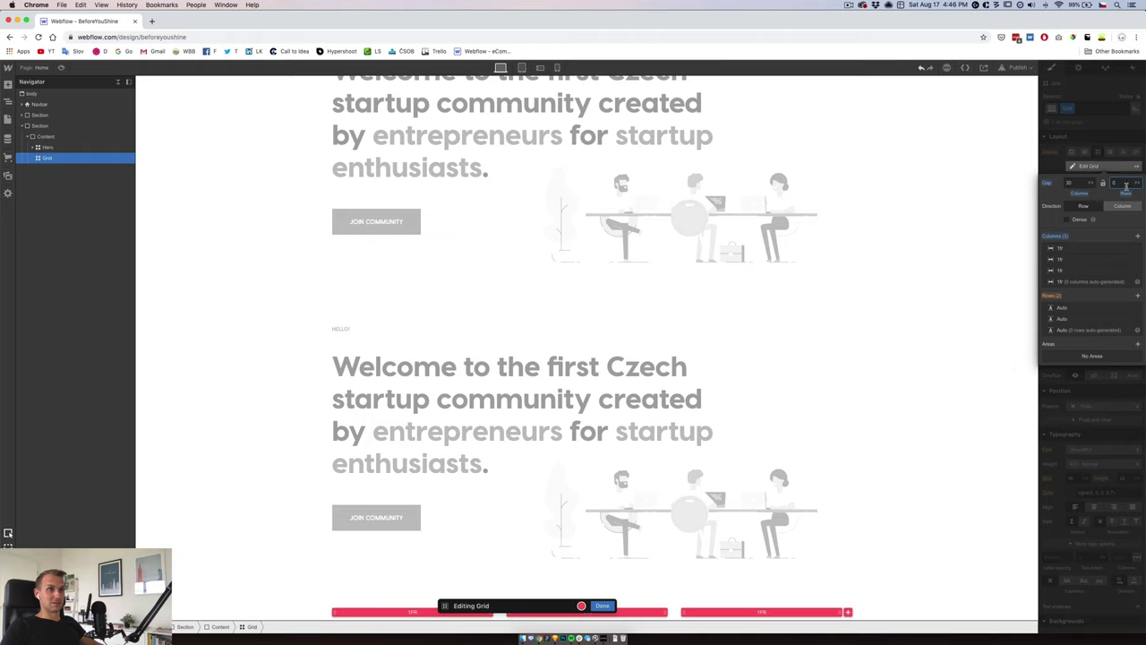
{"action": "left_click", "coordinate": [1129, 318]}
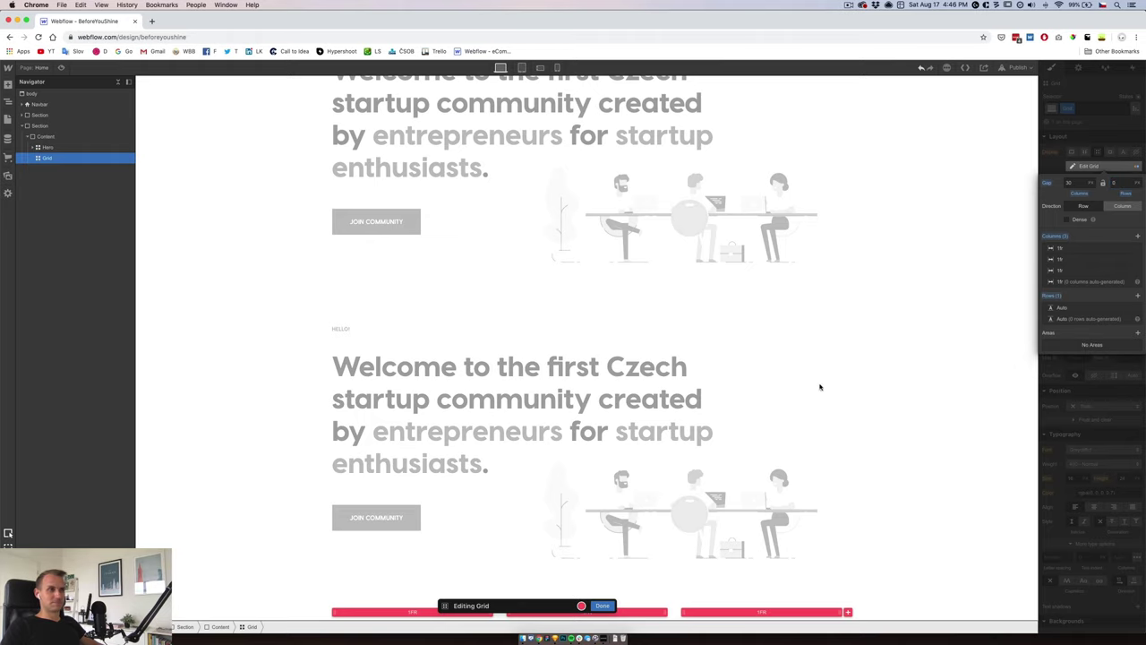
{"action": "left_click", "coordinate": [603, 606]}
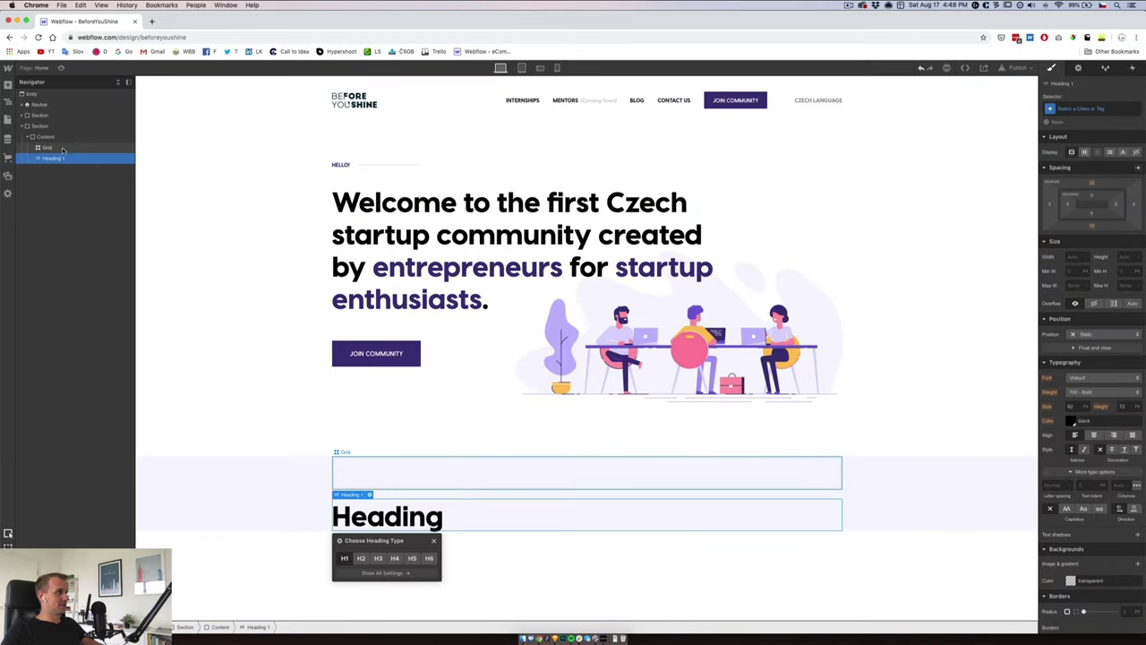
- Move the new heading above the grid in the violet section and change its type to H2
{"action": "left_click_drag", "start_coordinate": [54, 157], "coordinate": [47, 140]}
{"action": "left_click", "coordinate": [371, 452]}
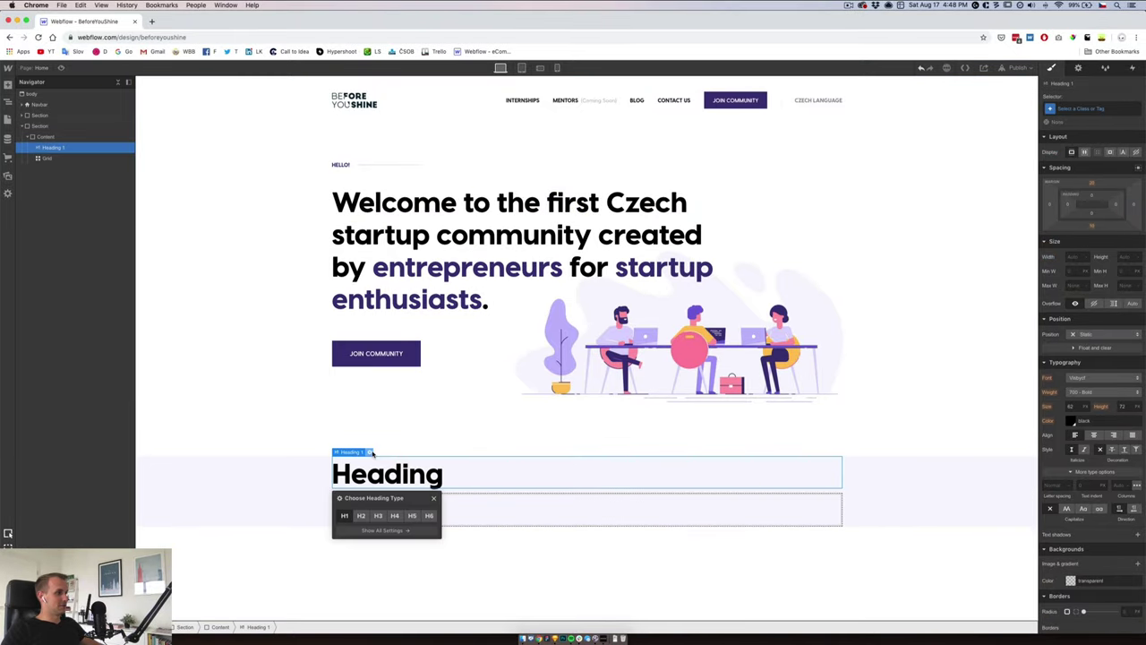
{"action": "left_click", "coordinate": [361, 515]}
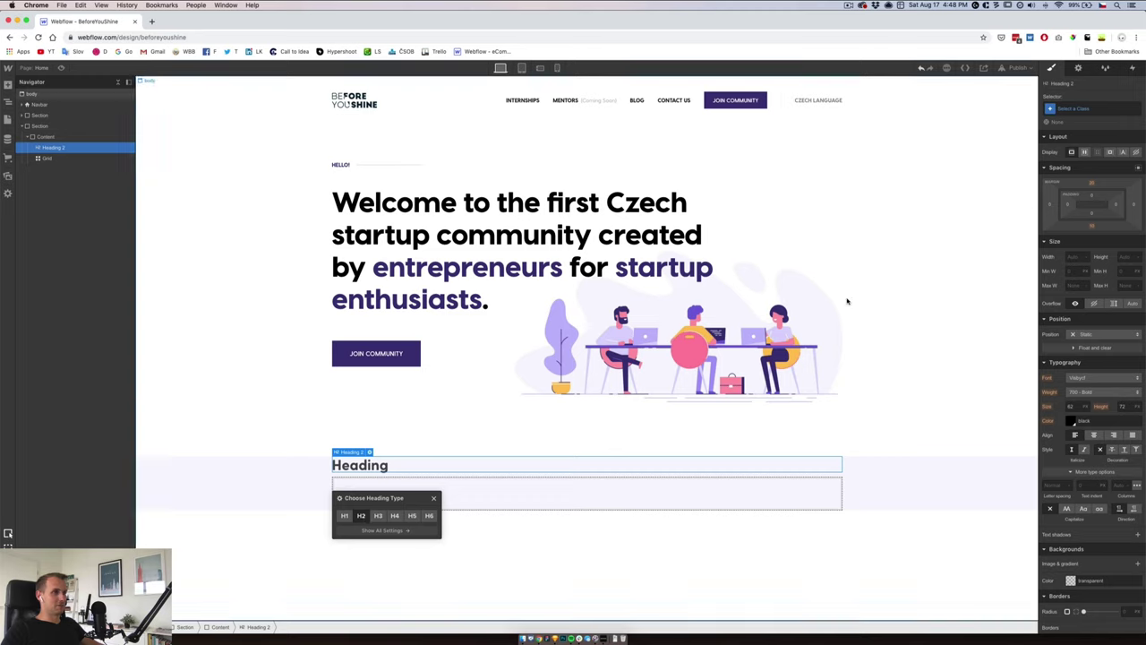
- Style the All H2 Headings tag with a font size of 52 px and a line height of 64 px
{"action": "left_click", "coordinate": [1076, 124]}
{"action": "left_click", "coordinate": [1074, 238]}
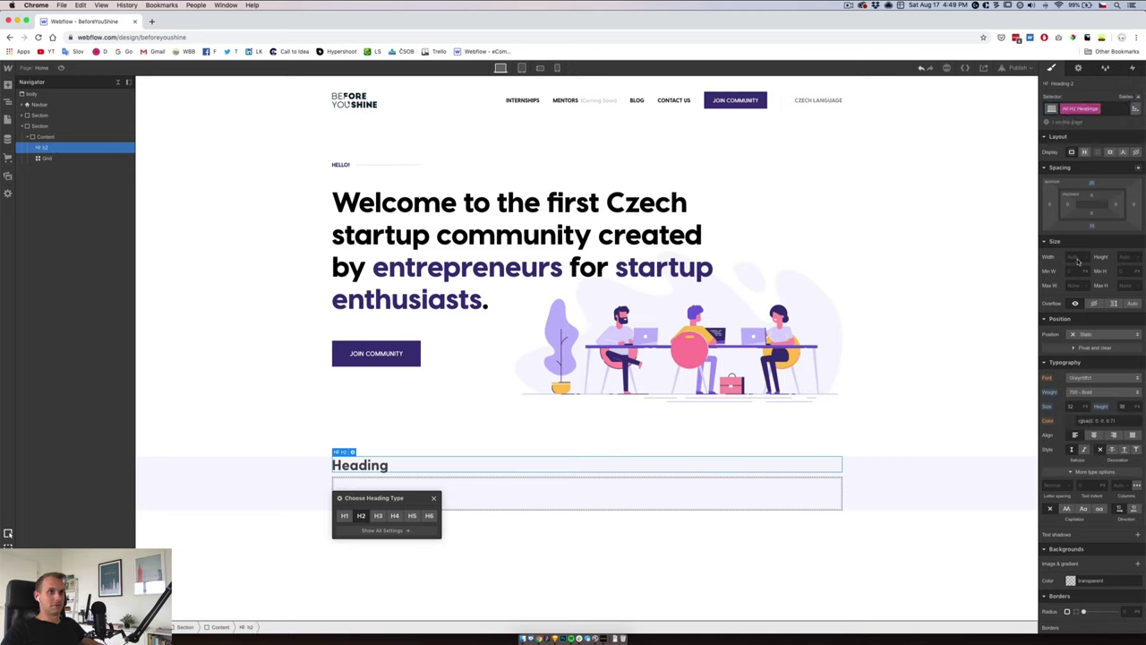
{"action": "type", "text": "52"}
{"action": "key", "text": "Tab"}
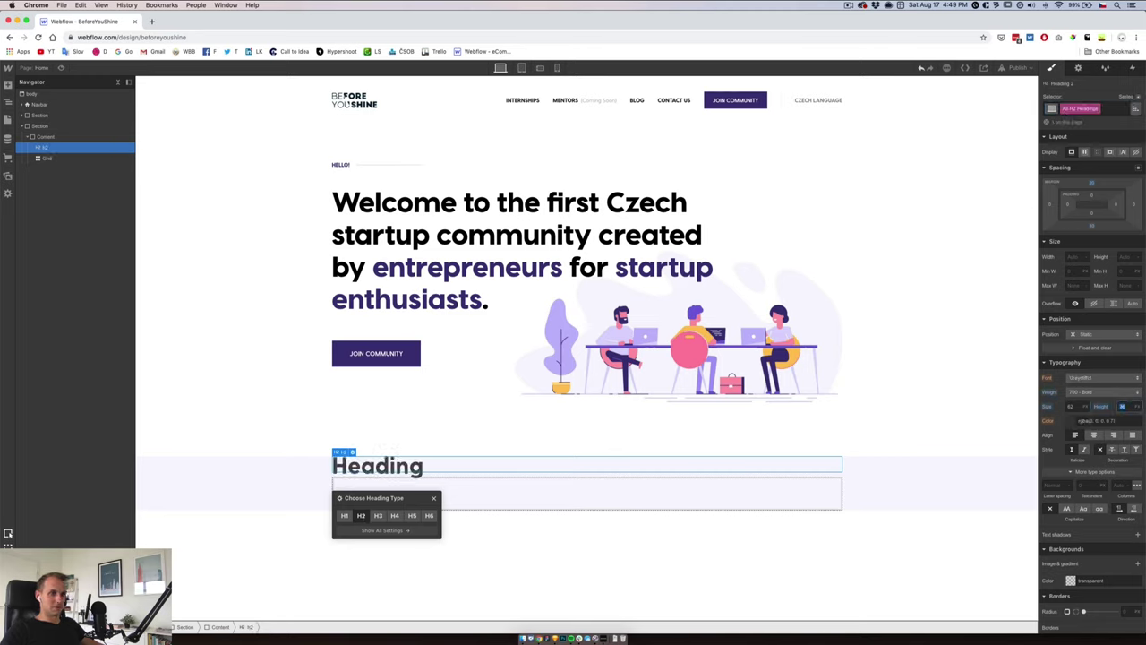
{"action": "key", "text": "Return"}
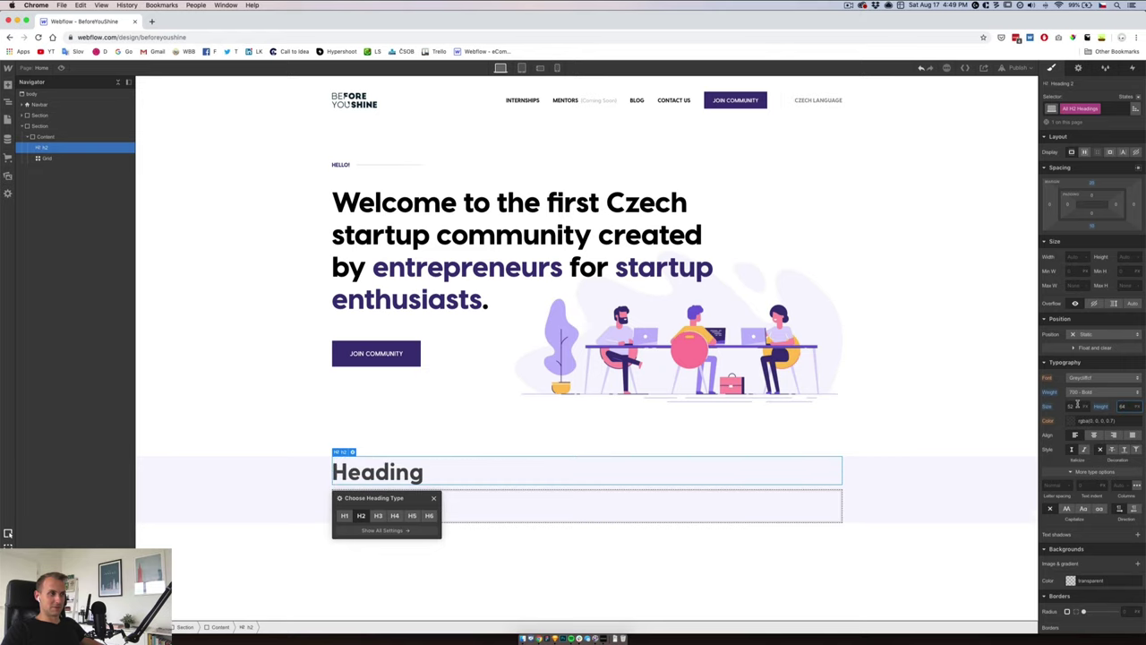
- Set the text color of all H2 headings to the black swatch
{"action": "left_click", "coordinate": [1070, 420]}
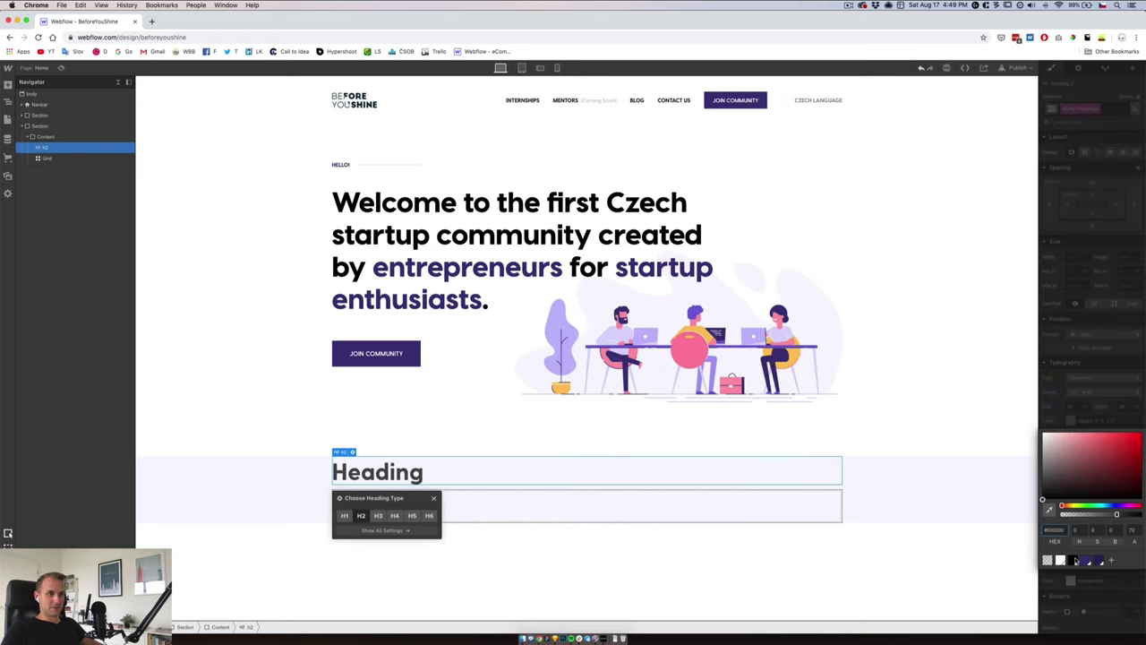
{"action": "left_click", "coordinate": [1075, 560]}
{"action": "left_click", "coordinate": [1092, 423]}
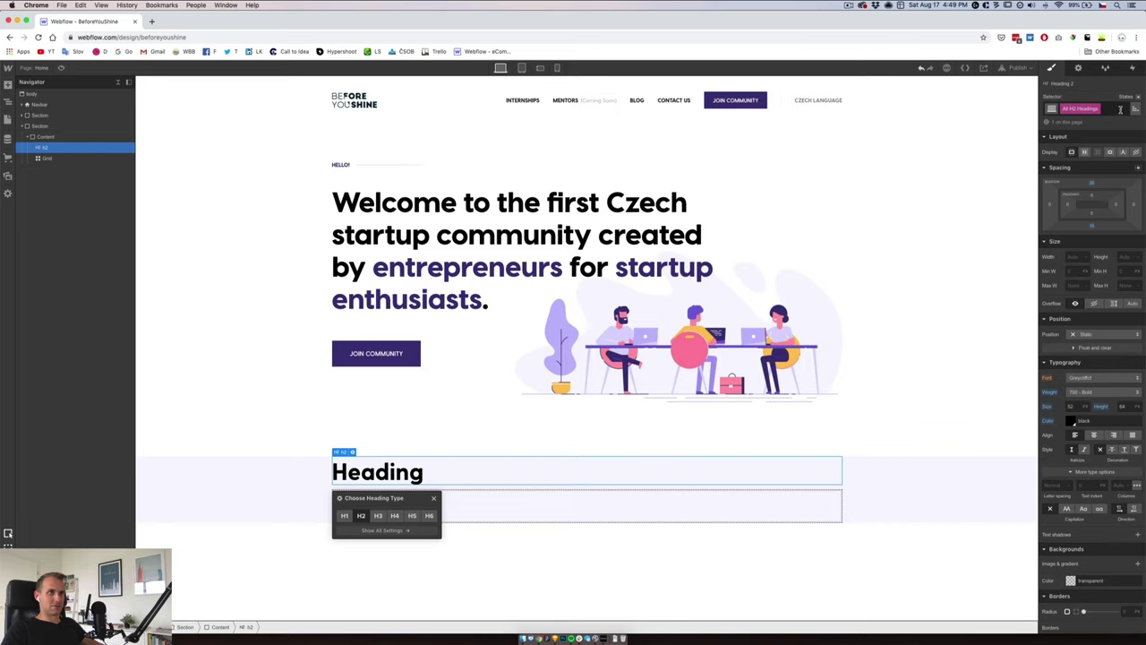
- Replace the H2 heading's placeholder text with "All the fun we provide"
{"action": "left_click", "coordinate": [55, 149]}
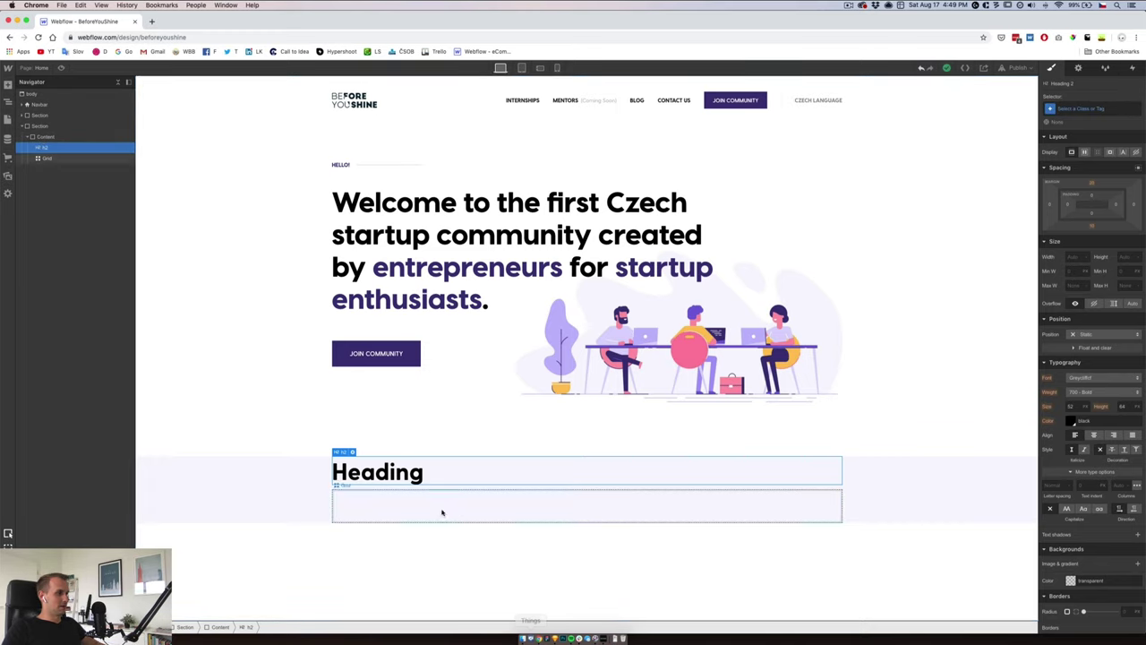
{"action": "double_click", "coordinate": [404, 475]}
{"action": "type", "text": "A"}
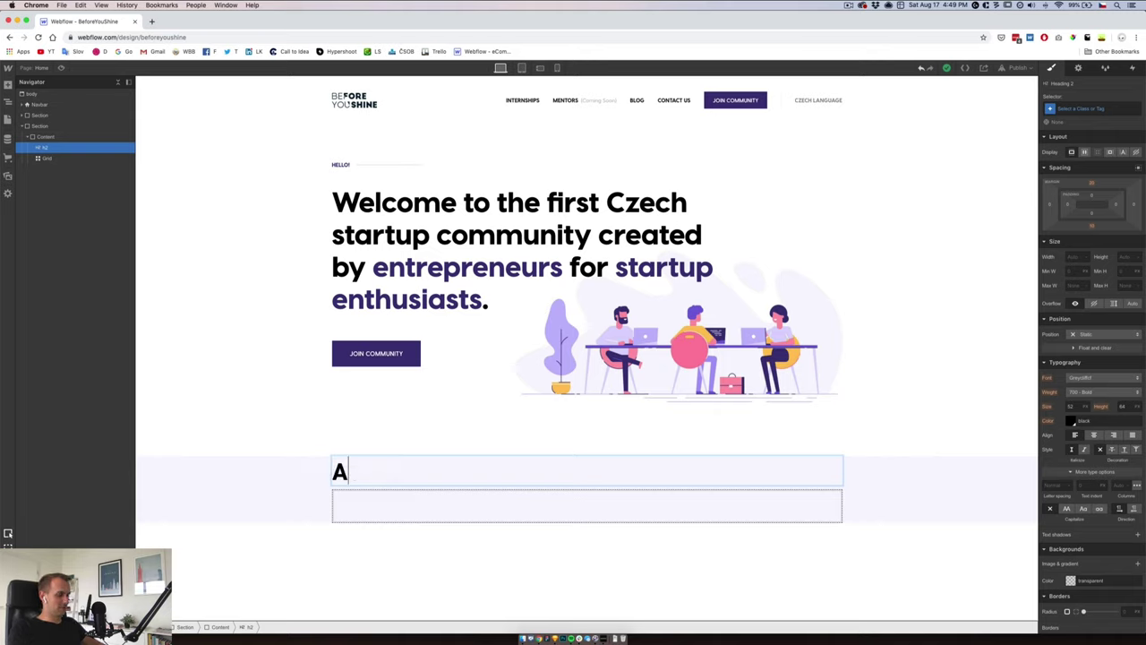
{"action": "type", "text": "ll the fun we "}
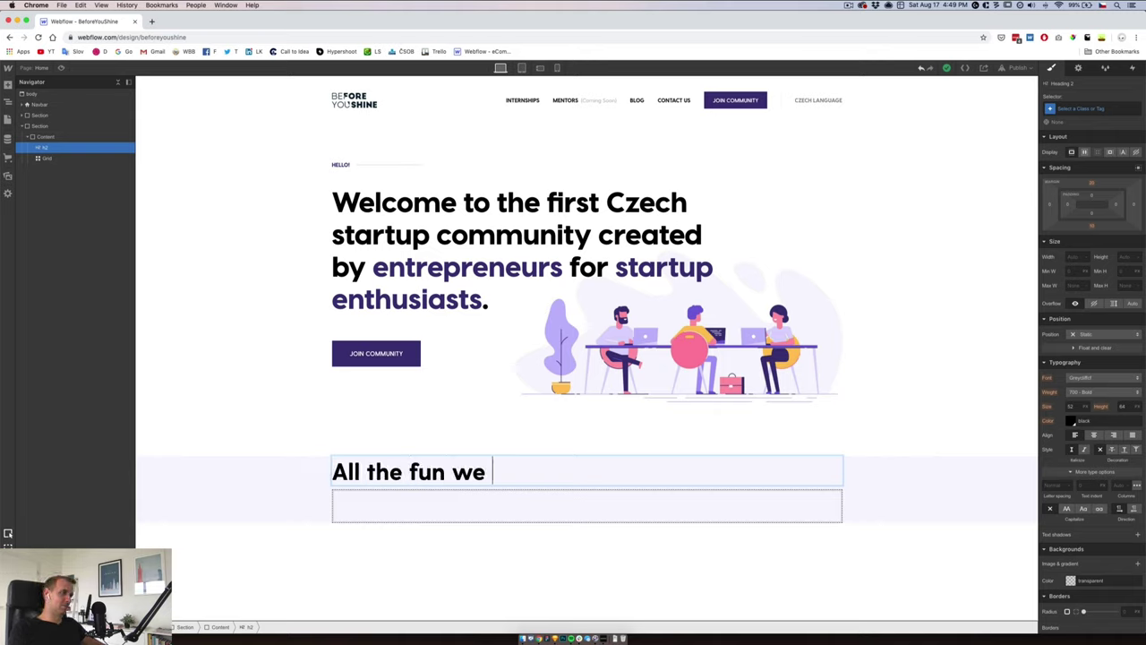
{"action": "type", "text": "provide"}
{"action": "key", "text": "Escape"}
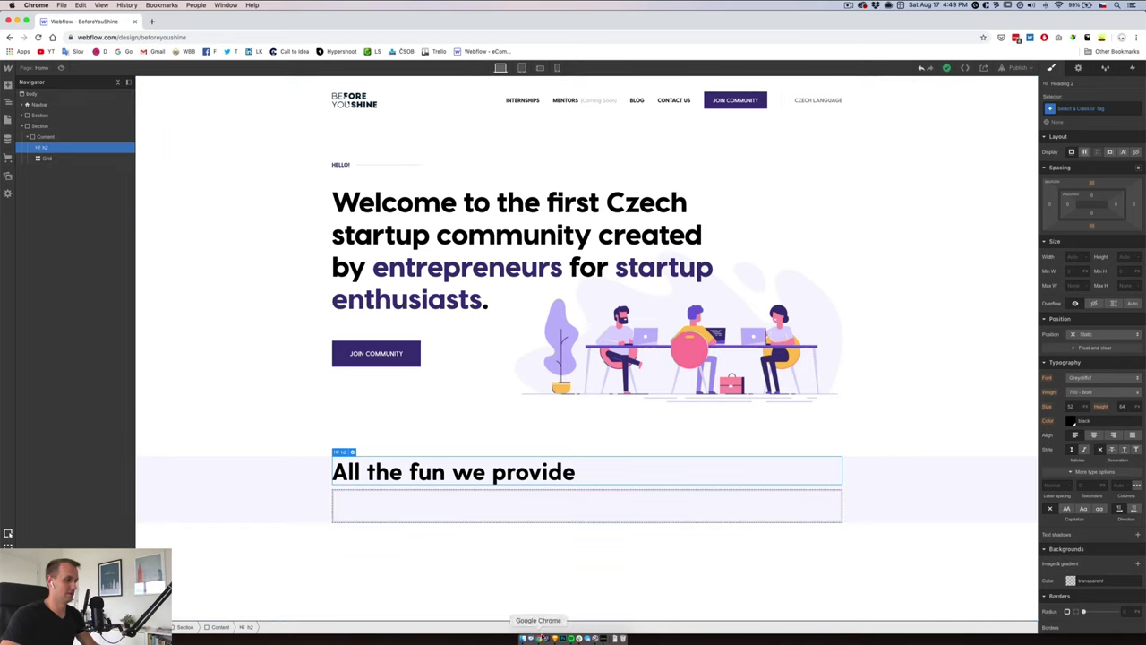
- Check the section's heading spacing in the Sketch design, and back in Webflow give the grid a top margin of 60 px
{"action": "left_click", "coordinate": [550, 637]}
{"action": "key", "text": "alt"}
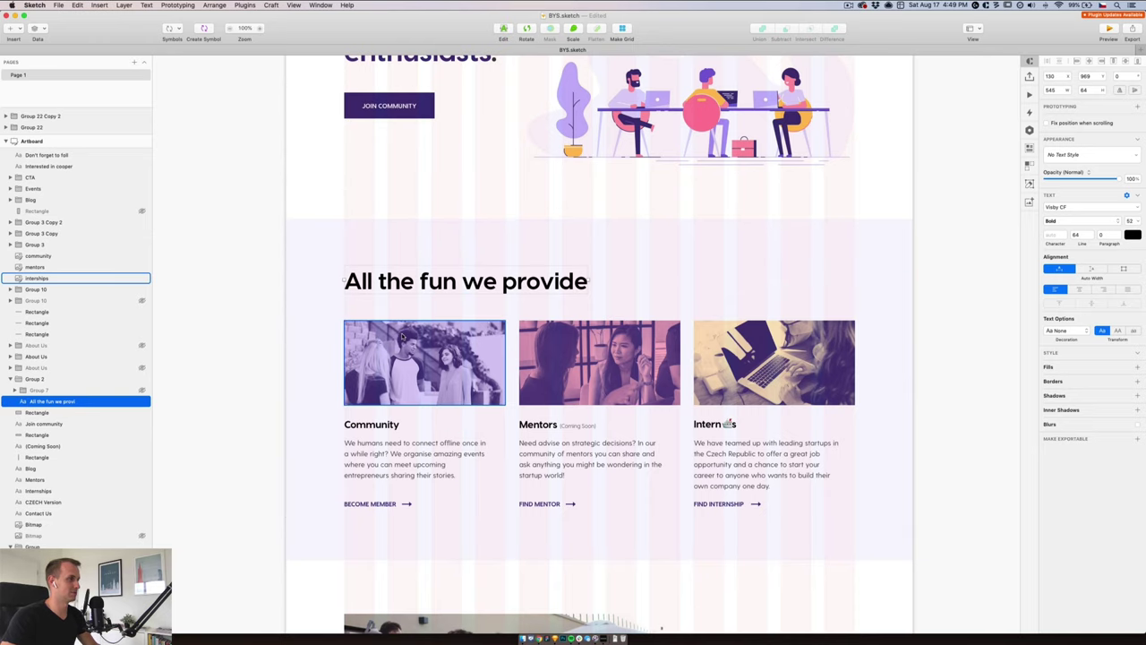
{"action": "left_click", "coordinate": [526, 638]}
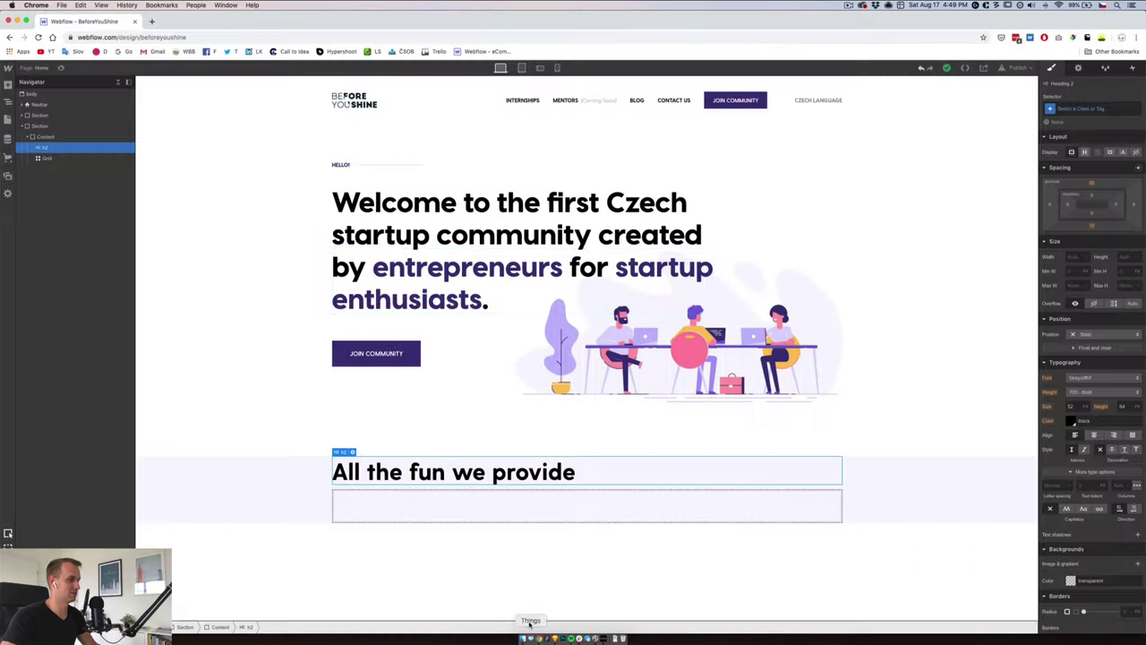
{"action": "left_click", "coordinate": [47, 158]}
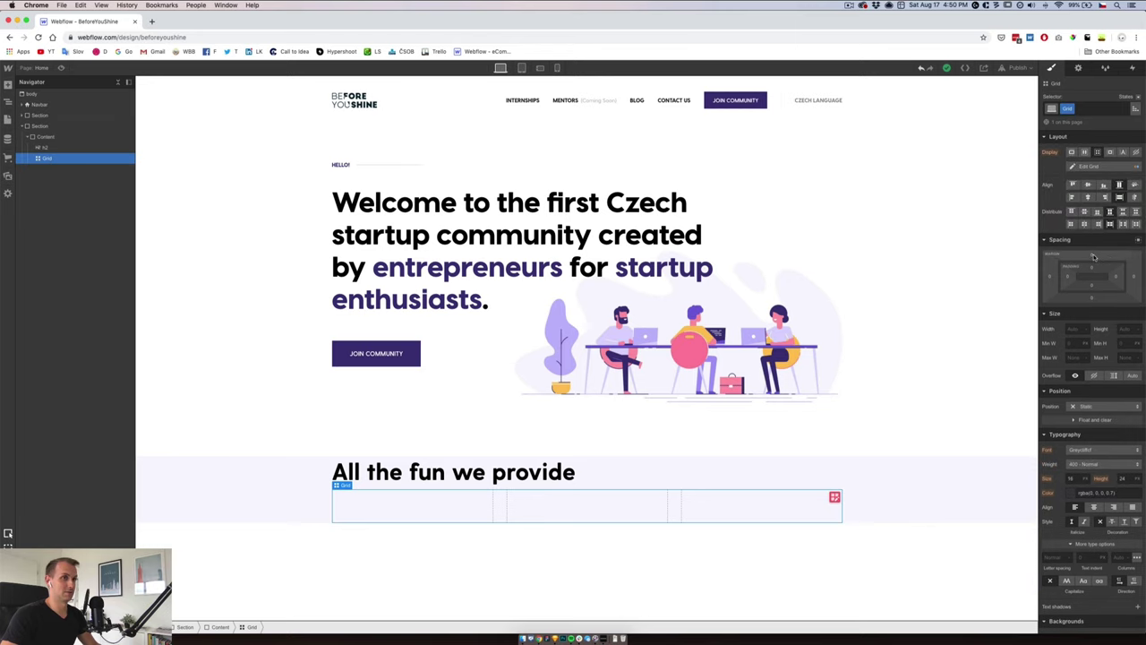
{"action": "left_click", "coordinate": [1092, 255]}
{"action": "type", "text": "60"}
{"action": "key", "text": "Return"}
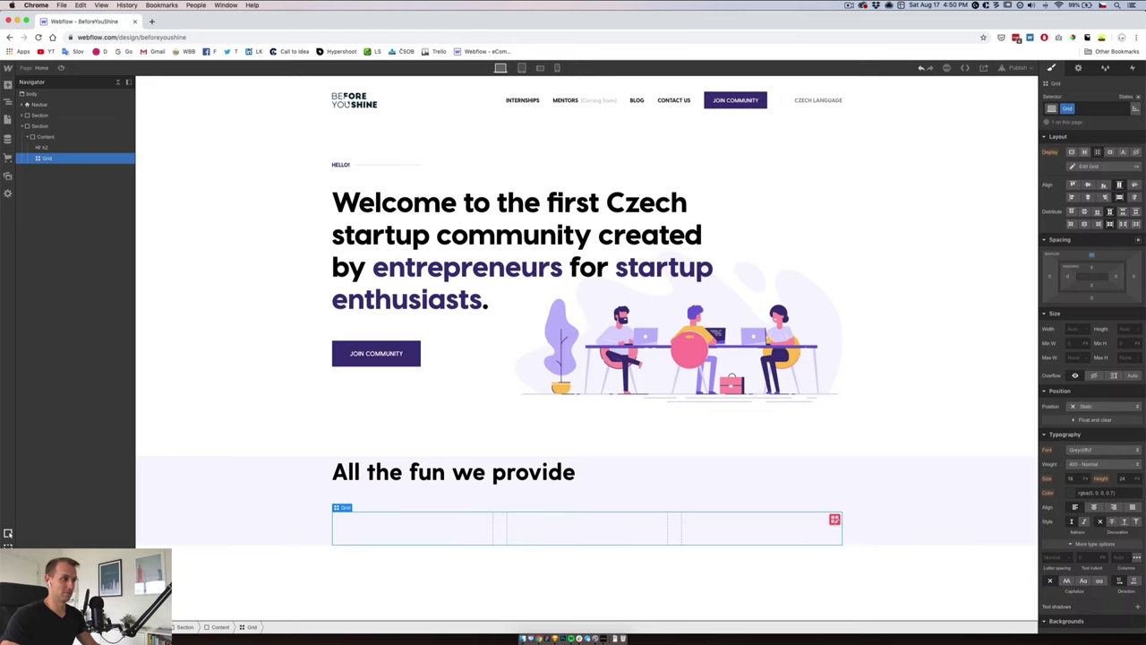
- Add a div block inside the violet section's Content block and nest the H2 heading and the grid in it
{"action": "left_click", "coordinate": [406, 473]}
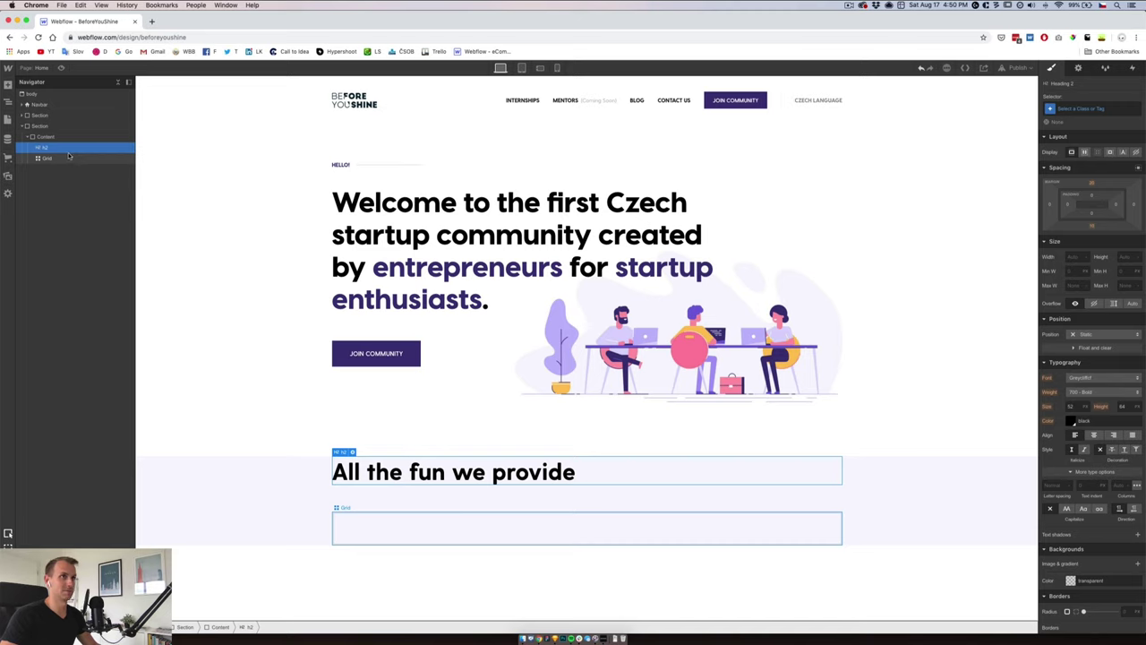
{"action": "left_click", "coordinate": [45, 139]}
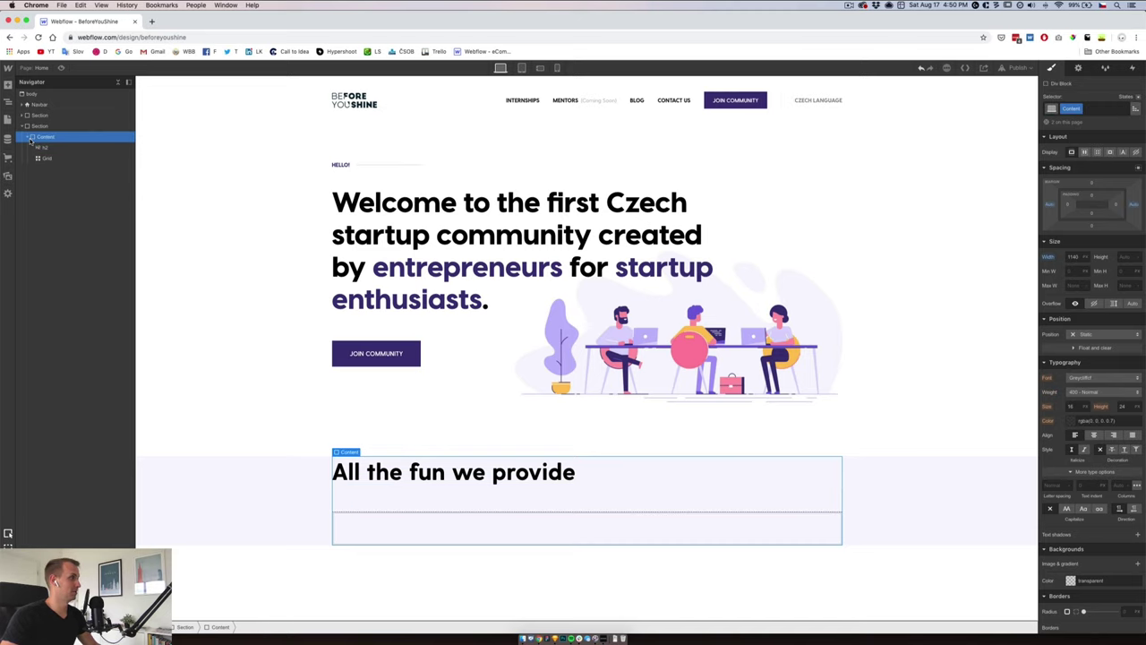
{"action": "left_click", "coordinate": [8, 85]}
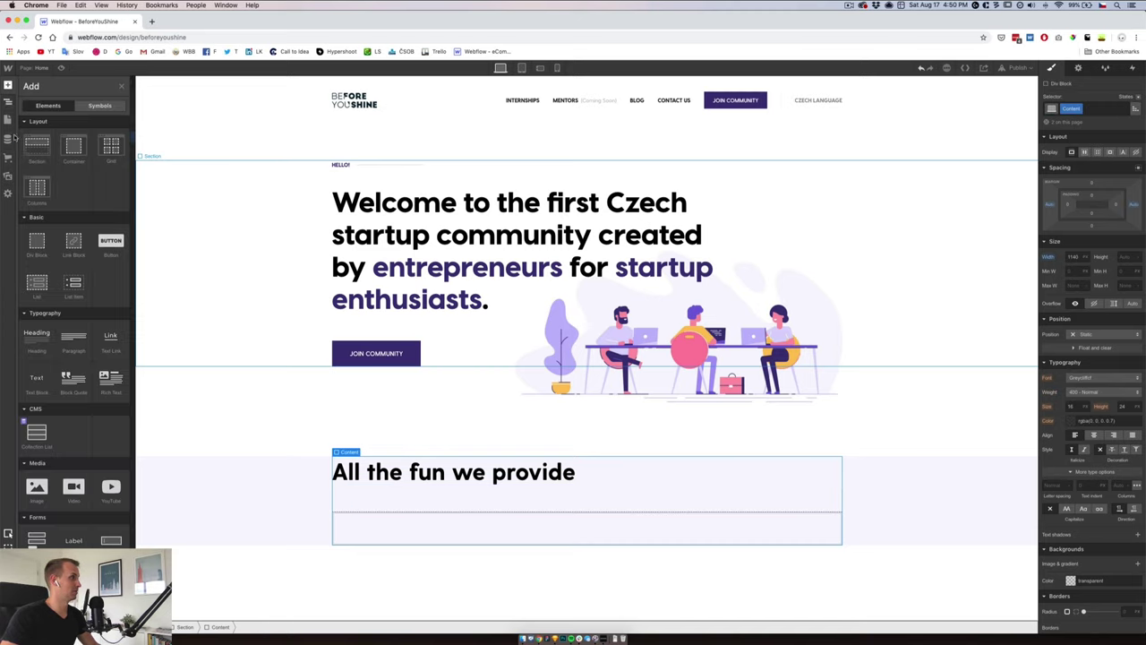
{"action": "left_click", "coordinate": [37, 242]}
{"action": "left_click_drag", "start_coordinate": [47, 170], "coordinate": [51, 150]}
{"action": "left_click", "coordinate": [51, 168]}
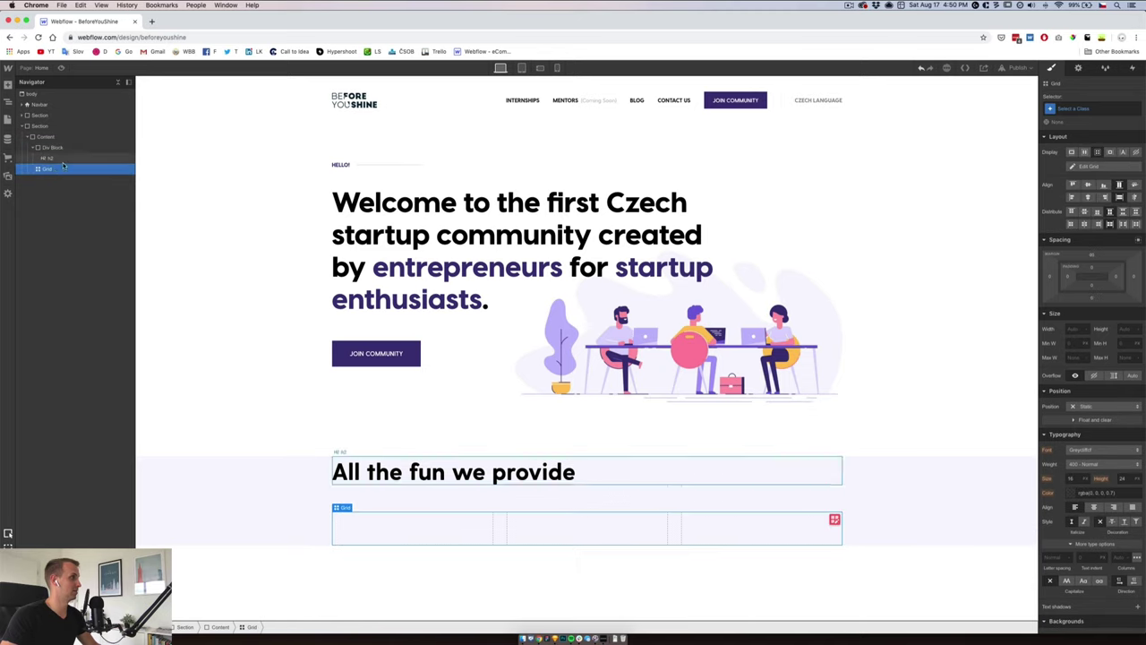
- Set the new div block's top and bottom padding to 120 px each
{"action": "left_click", "coordinate": [60, 149]}
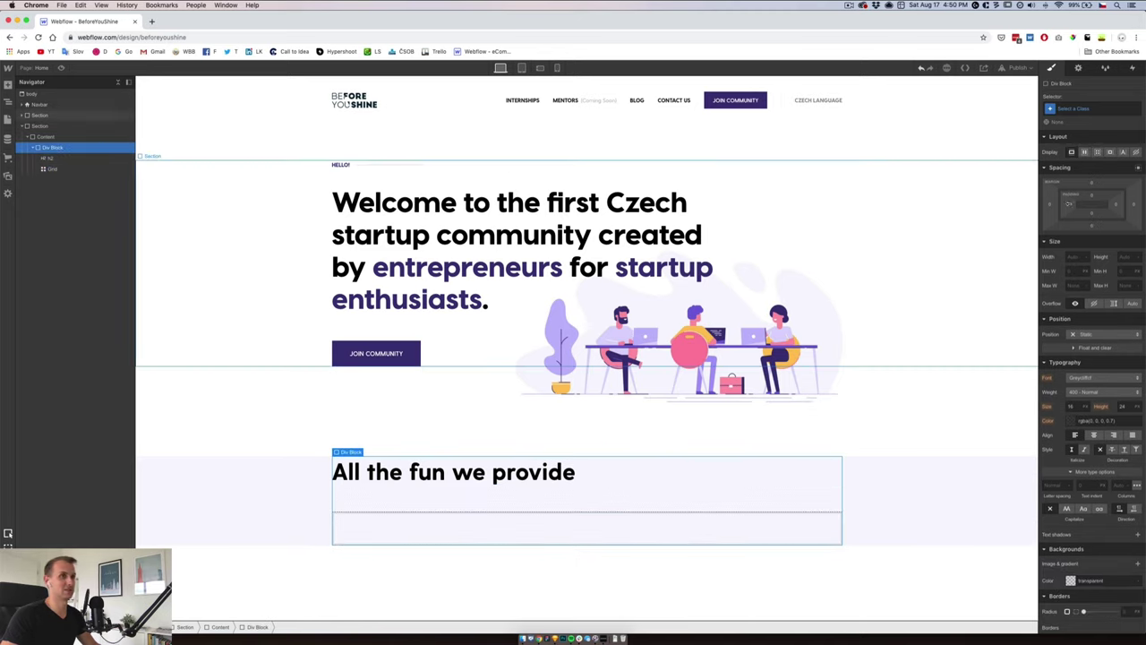
{"action": "left_click", "coordinate": [1092, 196]}
{"action": "type", "text": "12"}
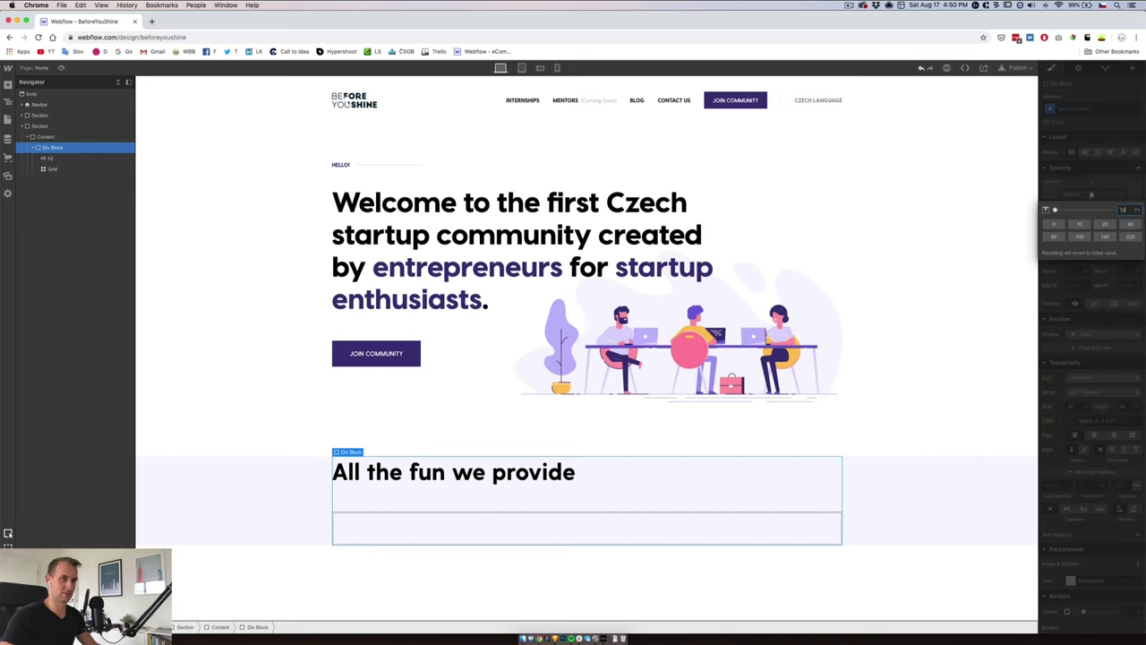
{"action": "type", "text": "0"}
{"action": "key", "text": "Return"}
{"action": "left_click", "coordinate": [1091, 215]}
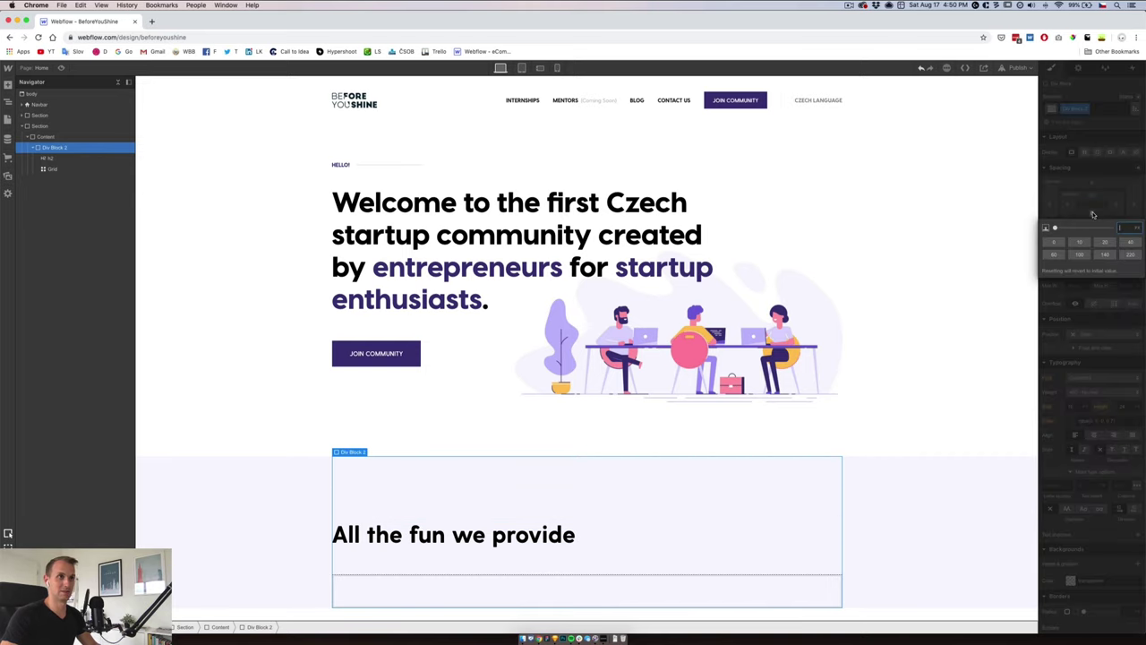
{"action": "type", "text": "120"}
{"action": "key", "text": "Return"}
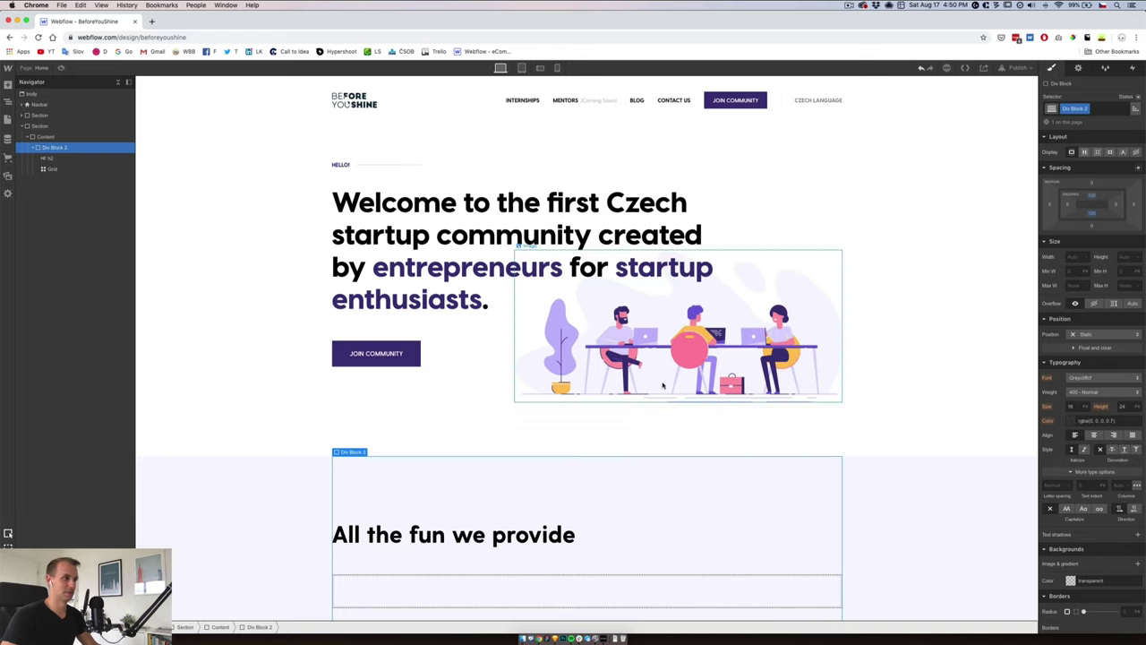
{"action": "scroll", "coordinate": [661, 384], "scroll_direction": "down", "scroll_amount": 1}
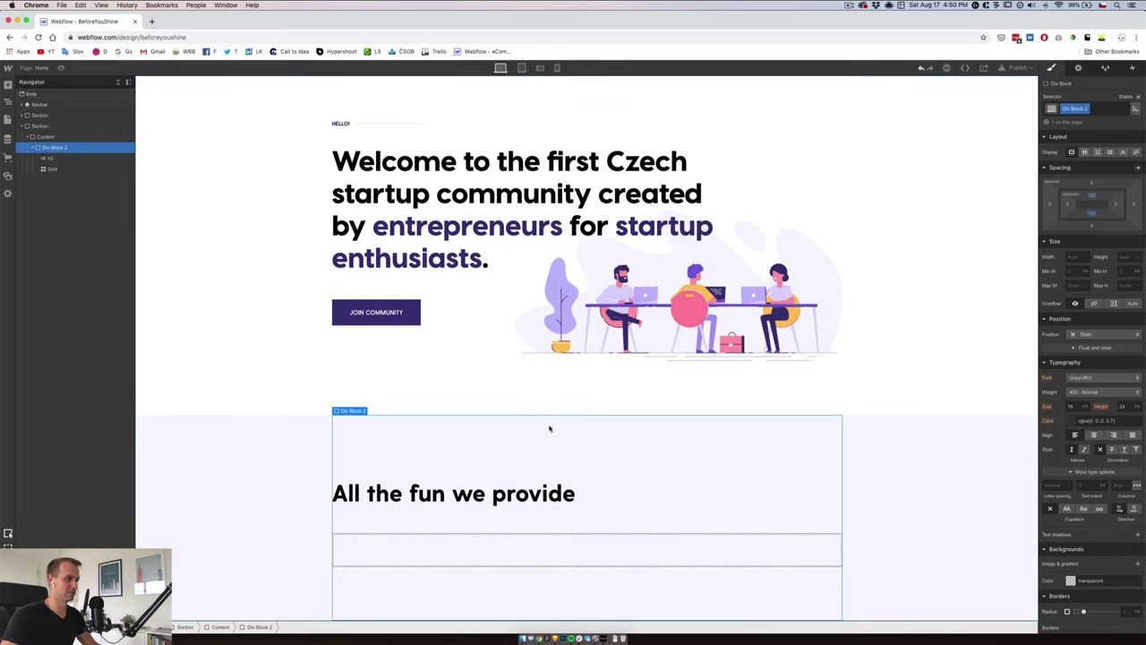
- Try removing the H2 heading's top margin, and undo that change
{"action": "left_click", "coordinate": [524, 493]}
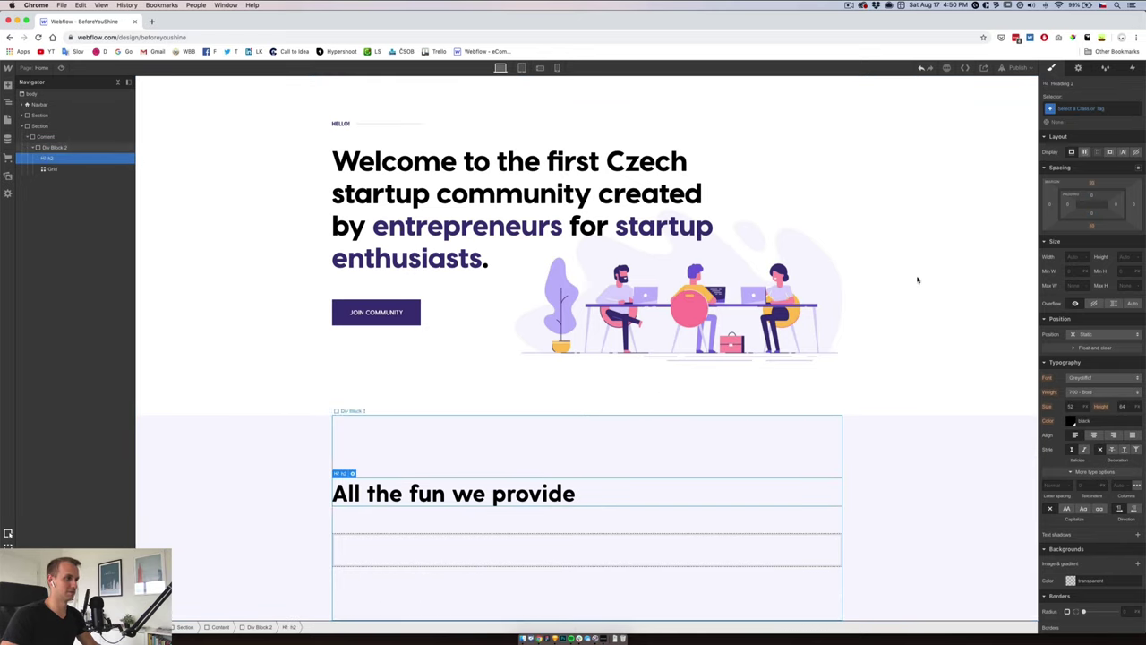
{"action": "left_click", "coordinate": [1092, 183]}
{"action": "key", "text": "Return"}
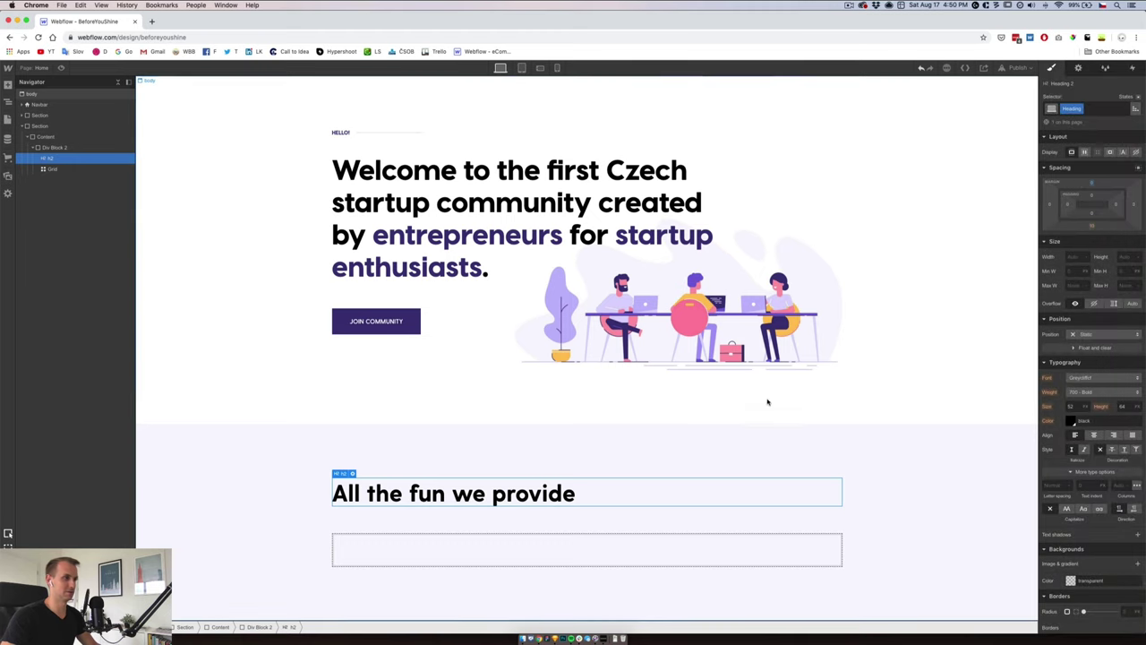
{"action": "key", "text": "super+z"}
- Set the top padding of the div block around the heading and grid to 100 px
{"action": "left_click", "coordinate": [564, 449]}
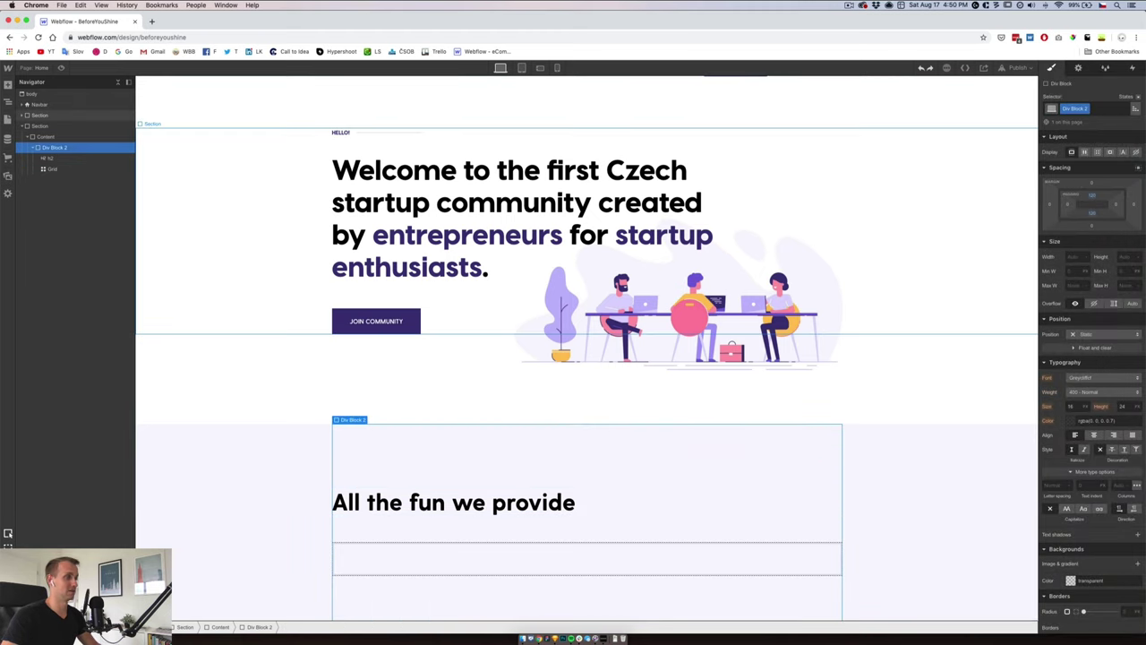
{"action": "left_click", "coordinate": [1093, 195]}
{"action": "type", "text": "10"}
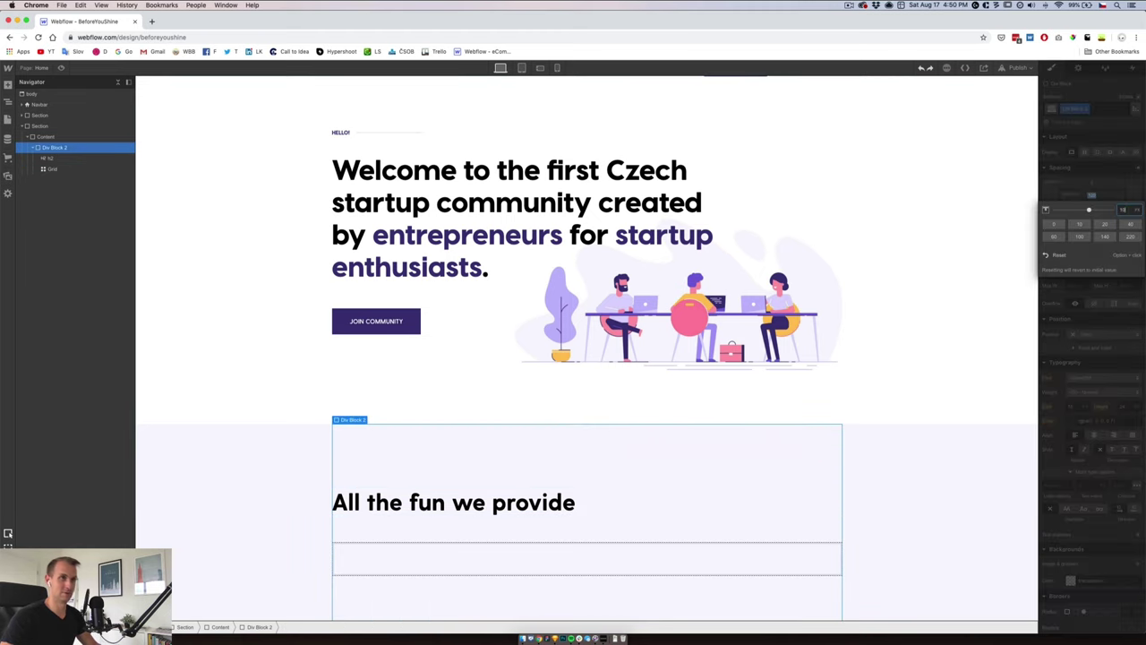
{"action": "type", "text": "0"}
{"action": "key", "text": "Return"}
{"action": "left_click", "coordinate": [506, 501]}
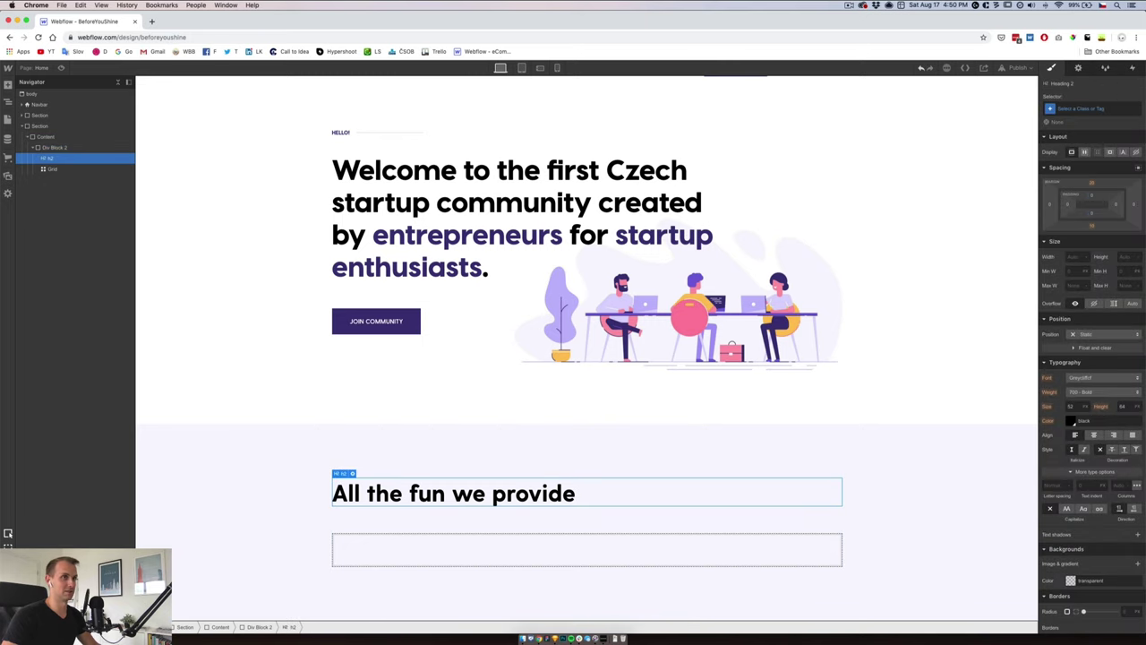
- Place the violet-tinted photo of a group of people from the site's assets in the grid's first cell
{"action": "left_click", "coordinate": [392, 541]}
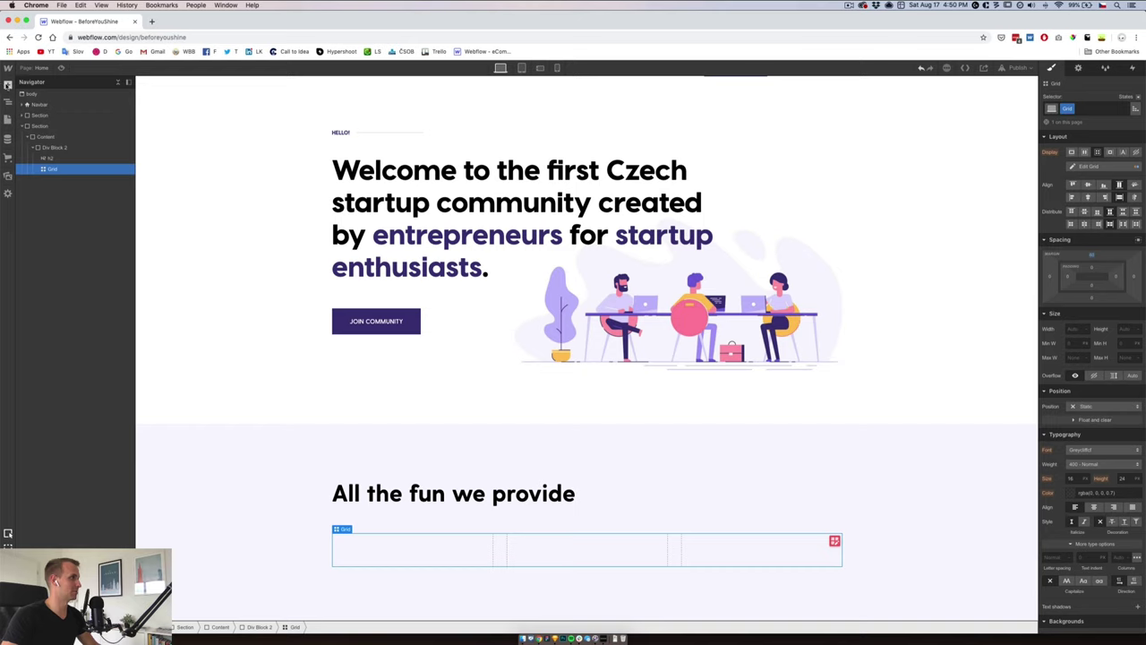
{"action": "left_click", "coordinate": [7, 86]}
{"action": "left_click", "coordinate": [7, 85]}
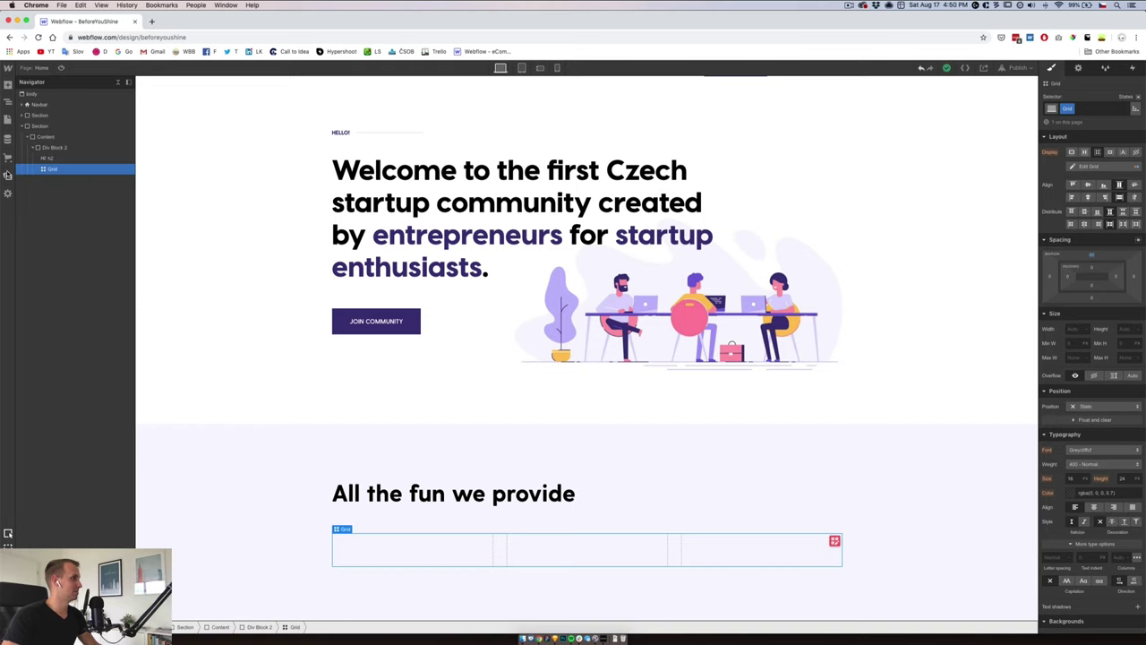
{"action": "left_click", "coordinate": [8, 176]}
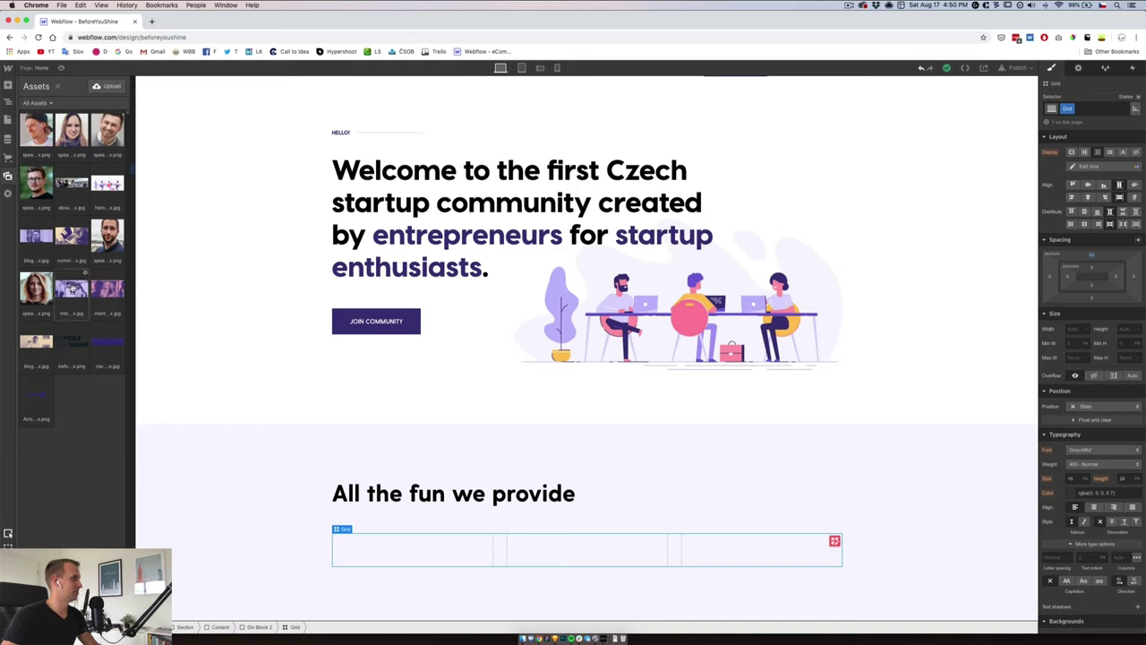
{"action": "left_click_drag", "start_coordinate": [72, 289], "coordinate": [427, 549]}
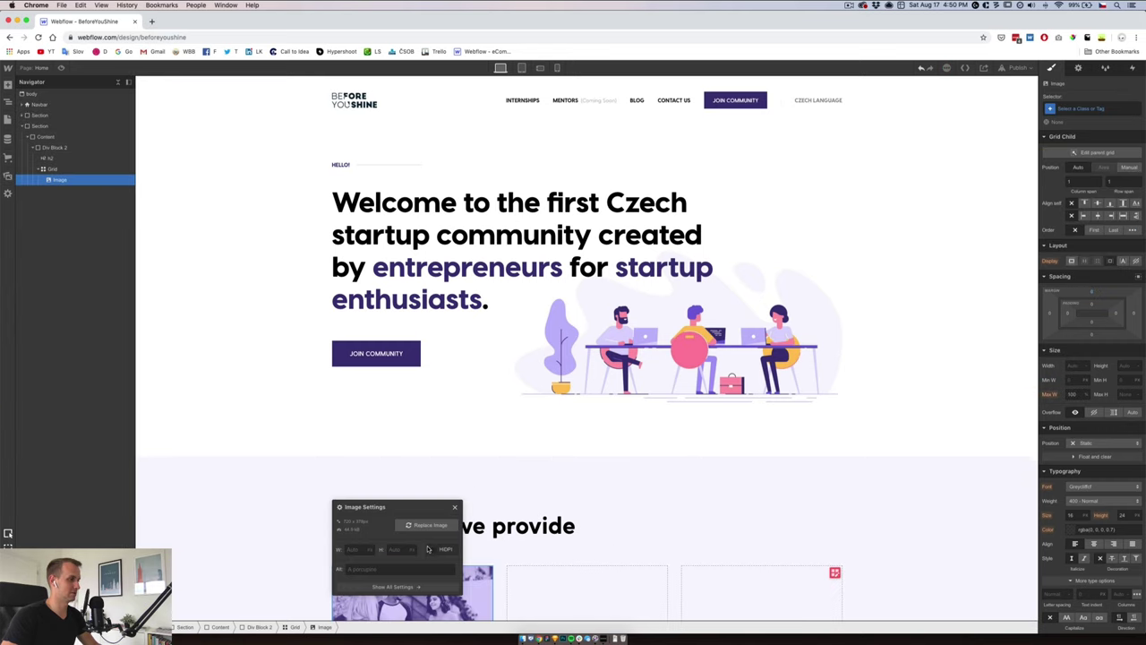
{"action": "left_click", "coordinate": [454, 507]}
{"action": "scroll", "coordinate": [454, 555], "scroll_direction": "down", "scroll_amount": 2}
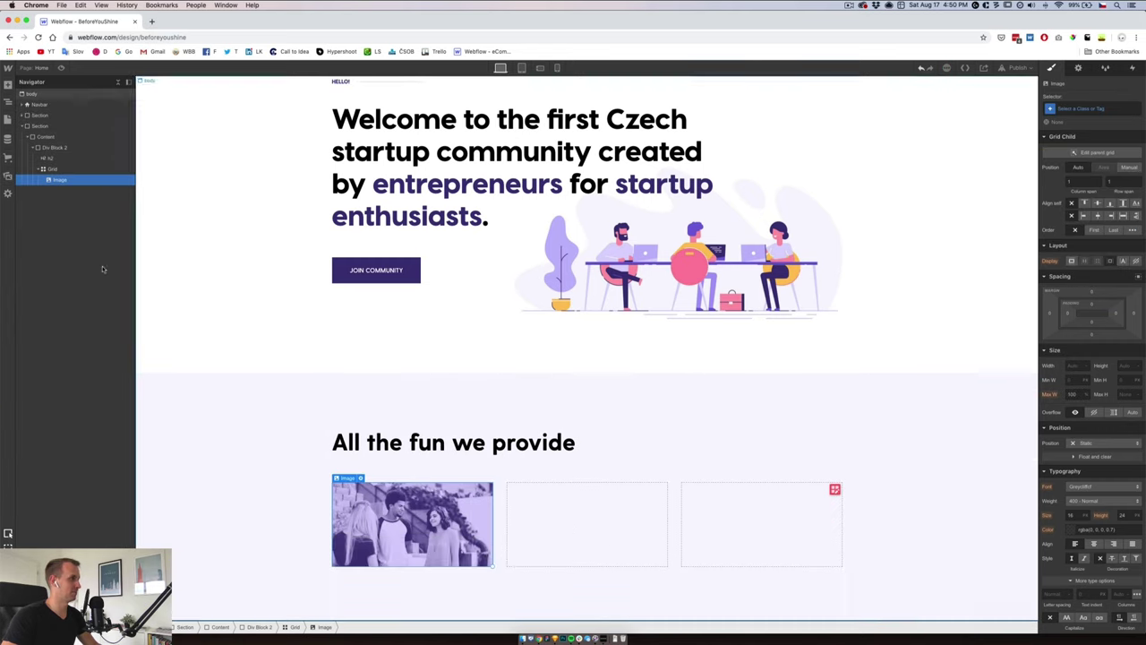
- Add a div block to the grid and nest the photo inside it
{"action": "left_click", "coordinate": [54, 171]}
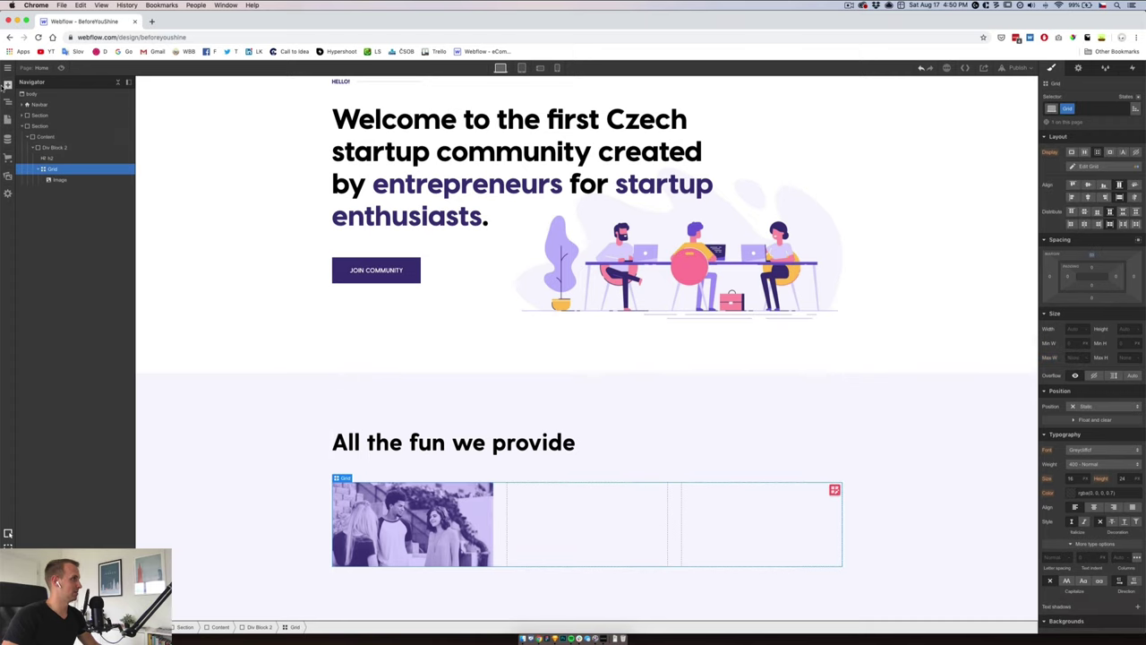
{"action": "left_click", "coordinate": [8, 85]}
{"action": "left_click", "coordinate": [37, 236]}
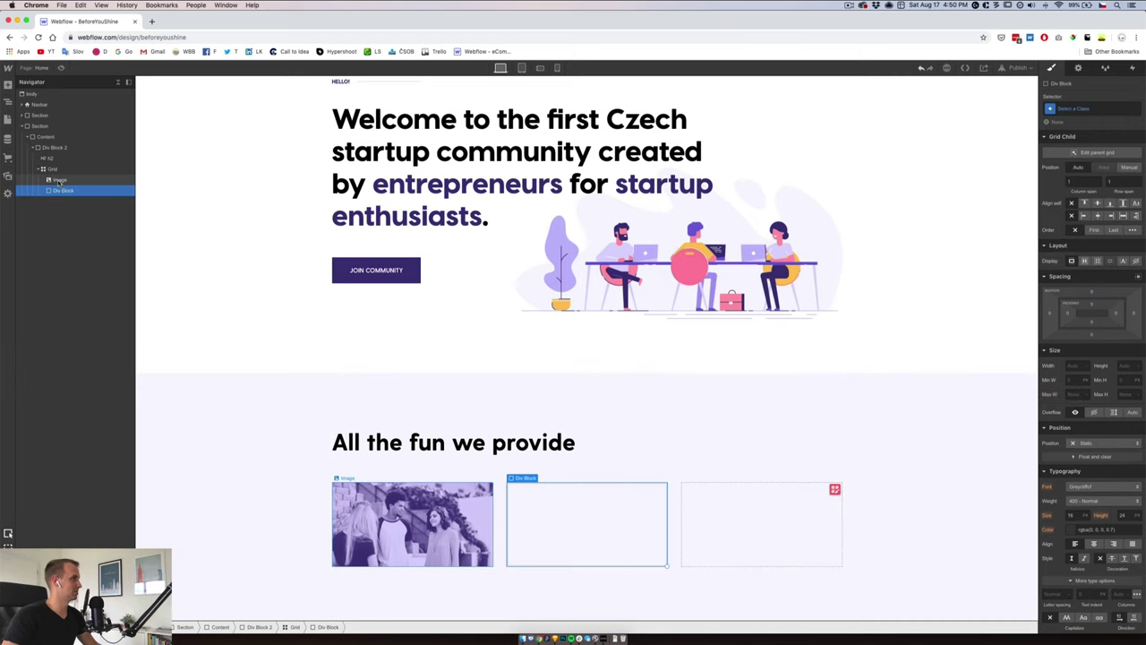
{"action": "left_click_drag", "start_coordinate": [64, 180], "coordinate": [65, 190]}
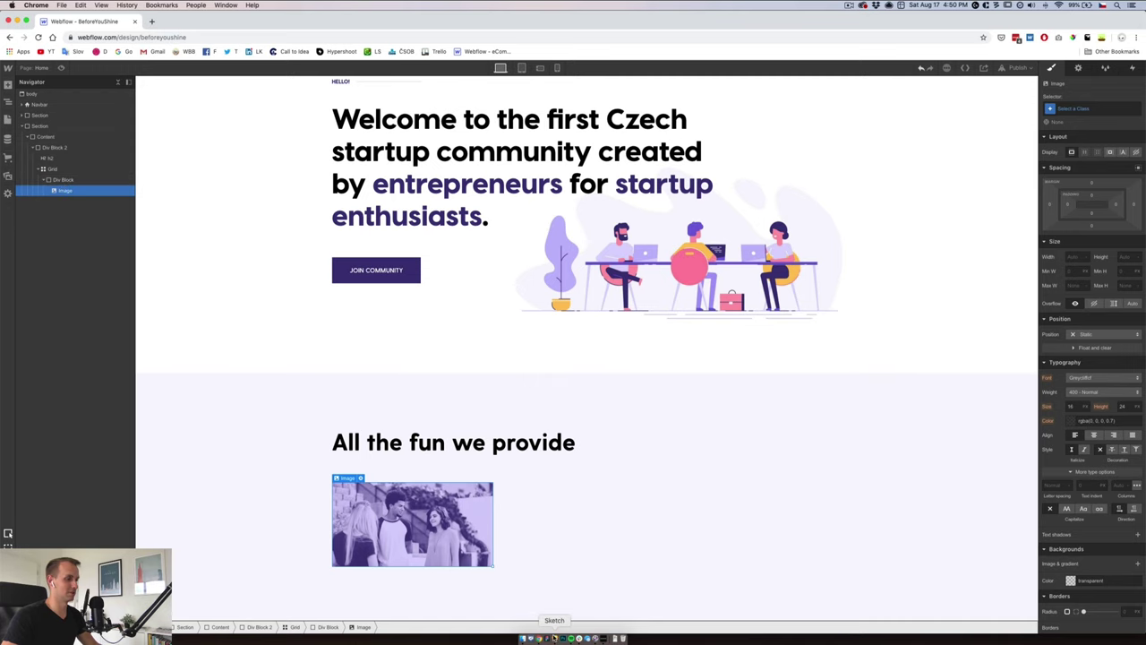
- Inspect the text style of the Community card title in Sketch, and return to Webflow
{"action": "left_click", "coordinate": [553, 637]}
{"action": "left_click", "coordinate": [387, 427], "text": "super"}
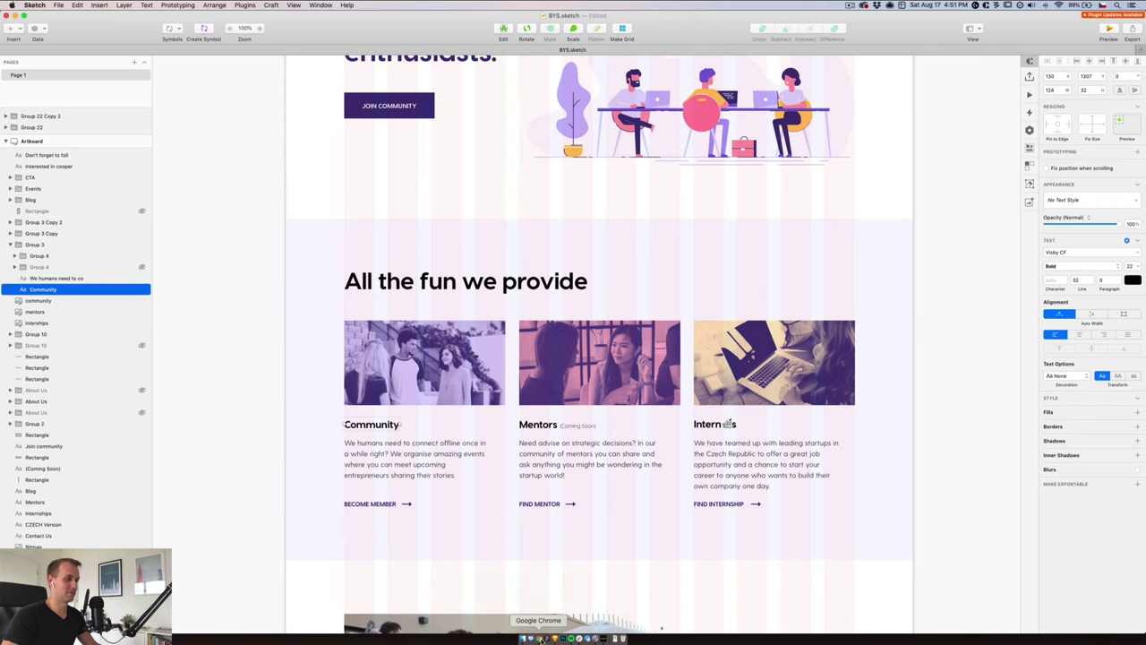
{"action": "left_click", "coordinate": [540, 638]}
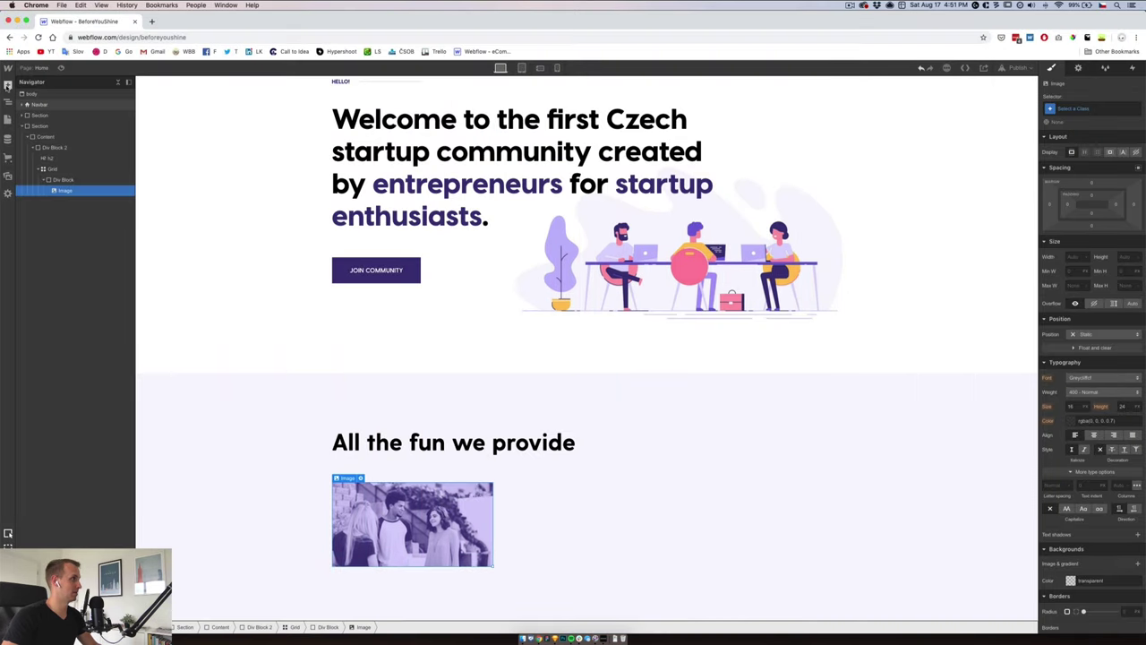
- Add a heading below the photo in the grid's div block and set its type to H3
{"action": "left_click", "coordinate": [7, 85]}
{"action": "left_click_drag", "start_coordinate": [40, 342], "coordinate": [407, 591]}
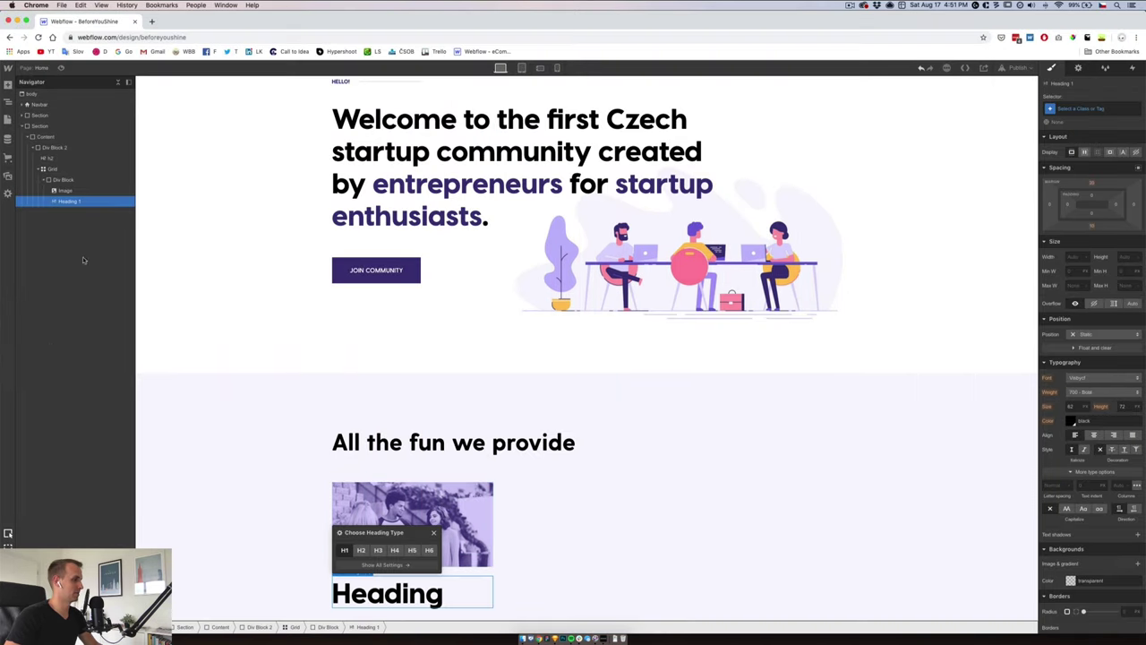
{"action": "left_click", "coordinate": [378, 550]}
{"action": "left_click", "coordinate": [435, 533]}
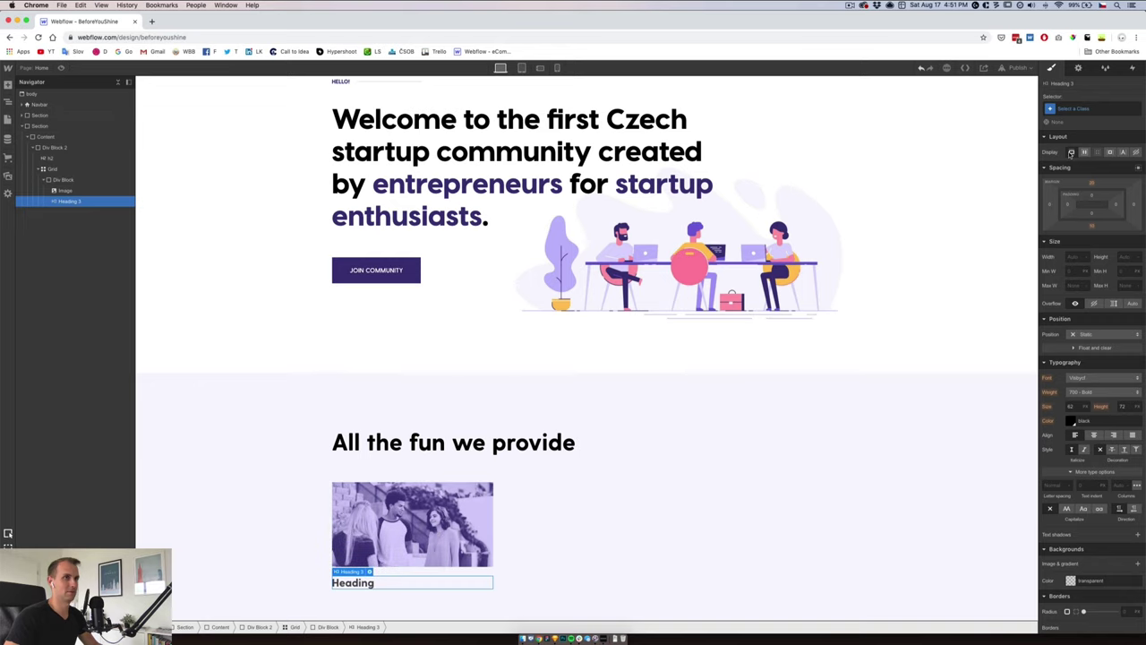
- Target the All H3 Headings tag for the grid heading and set its font to Visbycf
{"action": "left_click", "coordinate": [1074, 108]}
{"action": "left_click", "coordinate": [1077, 234]}
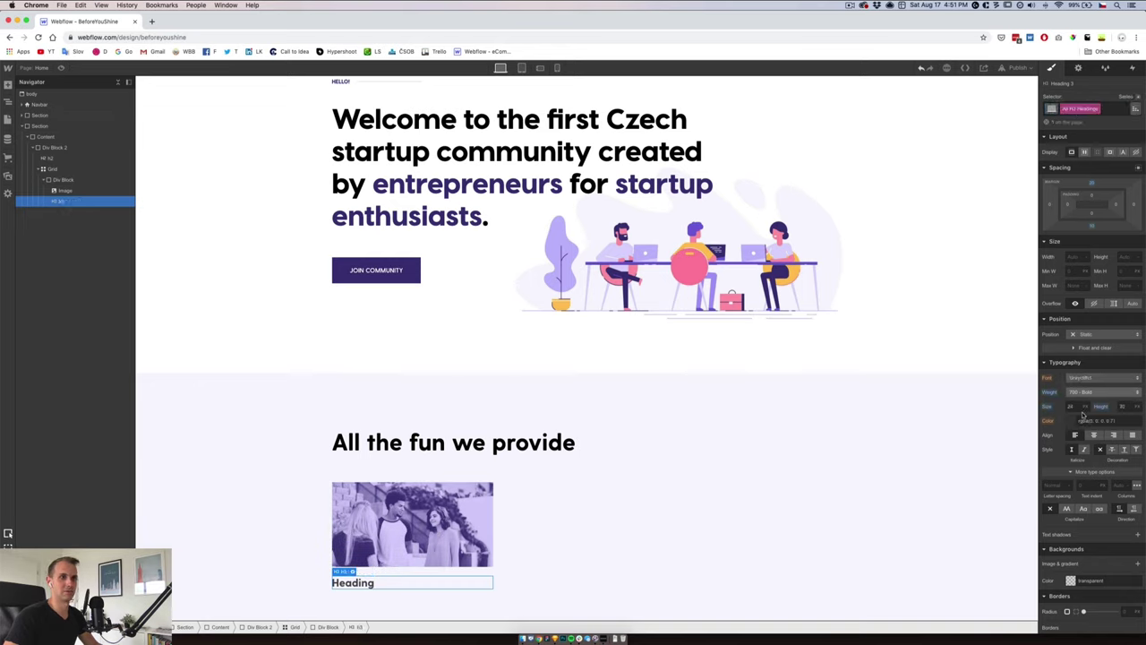
{"action": "left_click", "coordinate": [1083, 378]}
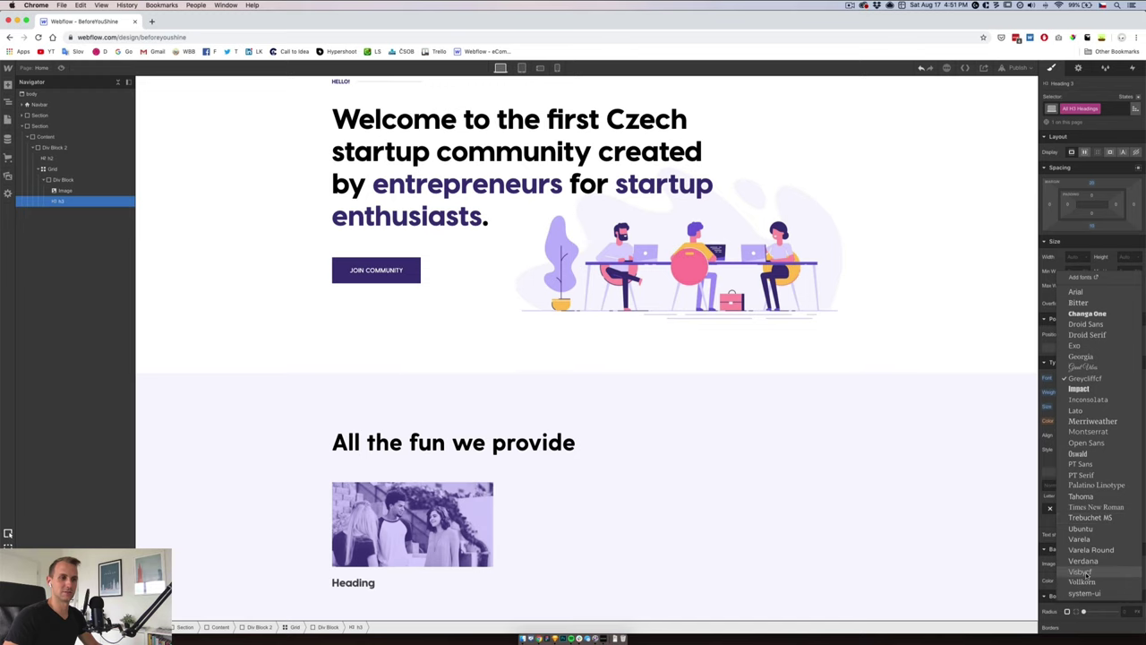
{"action": "left_click", "coordinate": [1081, 394]}
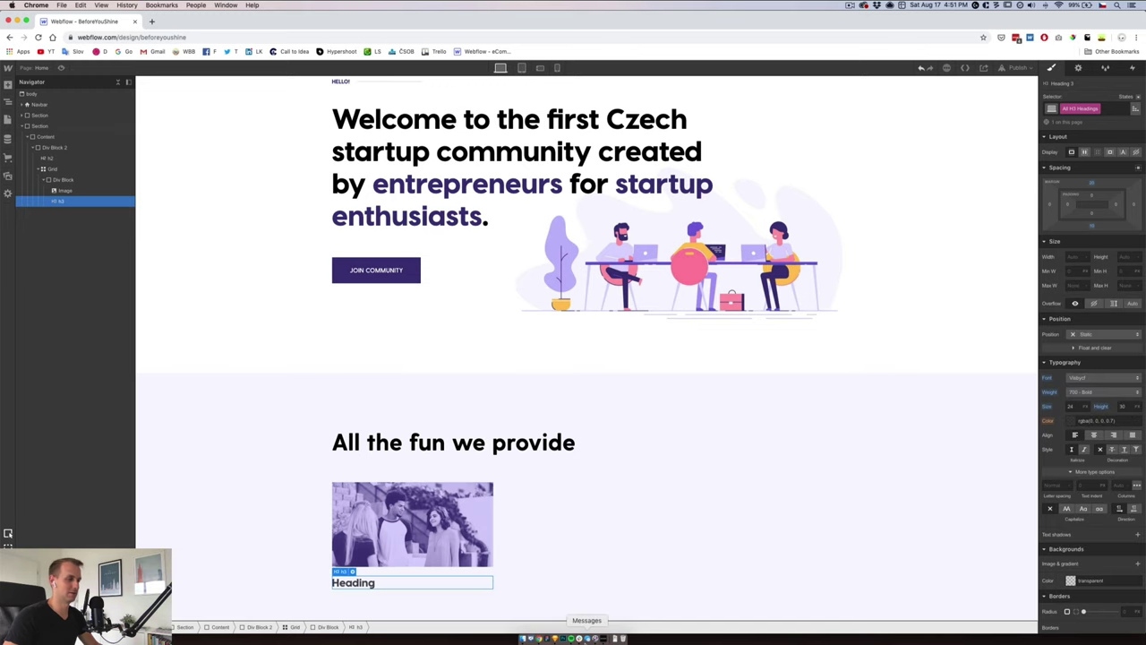
- Check the Community title's style in Sketch, then set the H3 tag in Webflow to size 22, line height 32 and black
{"action": "left_click", "coordinate": [558, 638]}
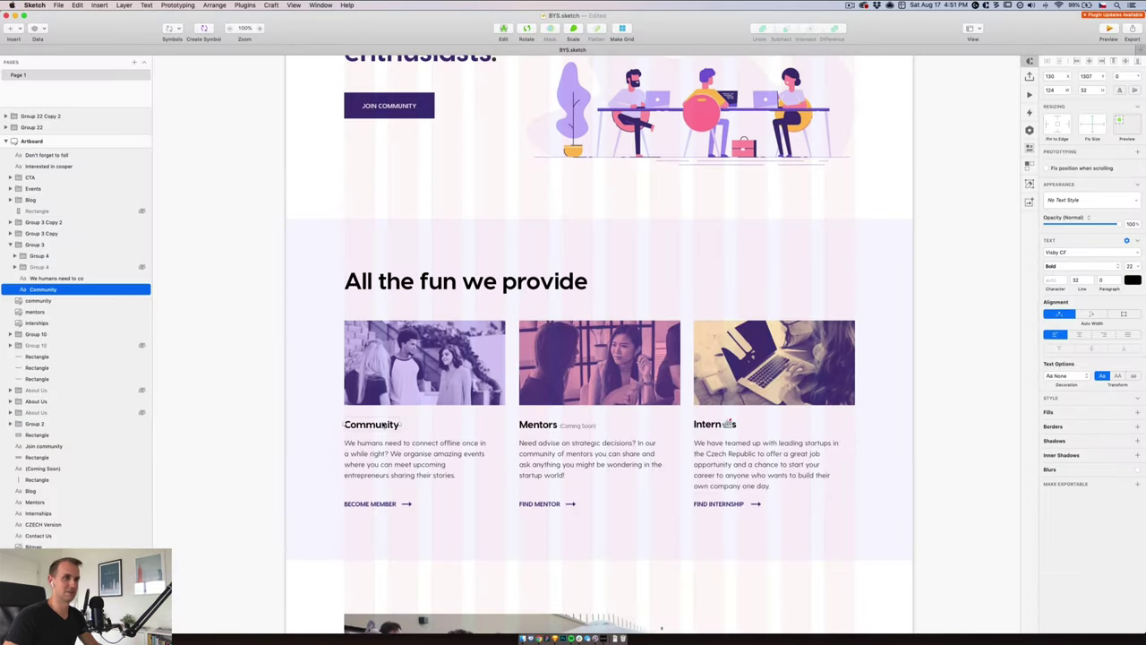
{"action": "left_click", "coordinate": [541, 638]}
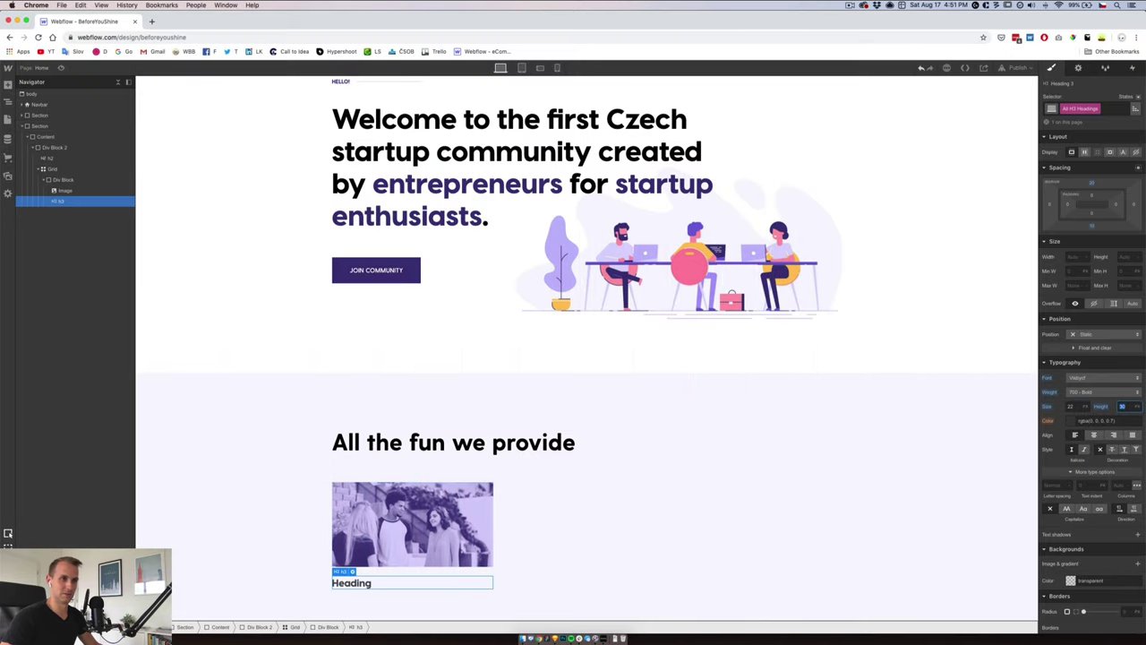
{"action": "key", "text": "Return"}
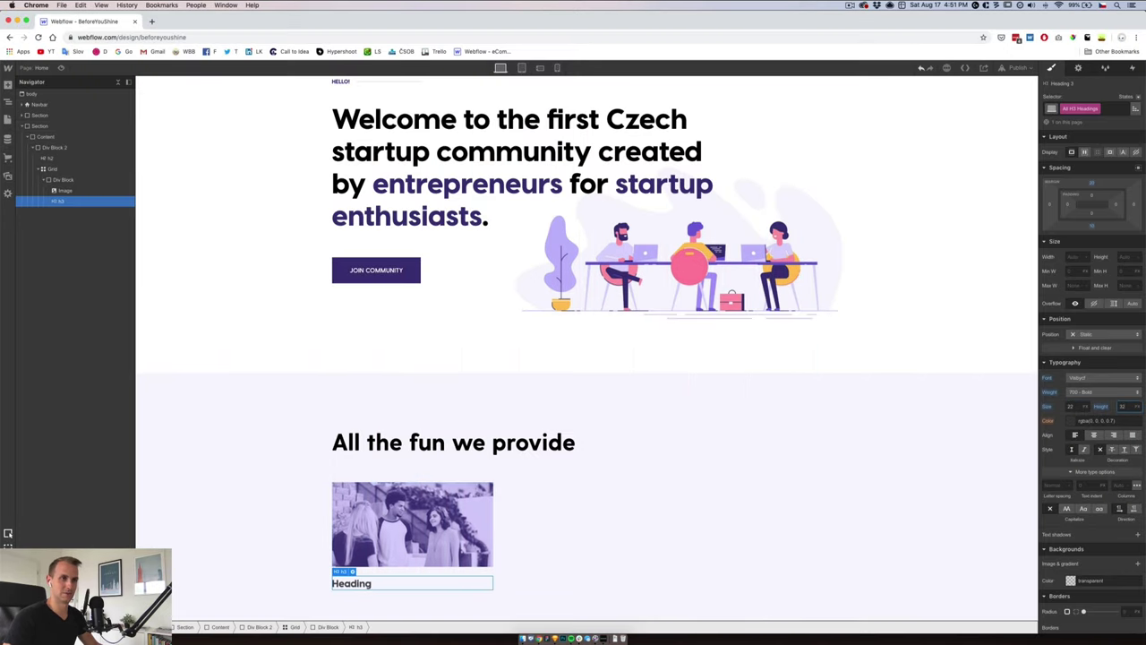
{"action": "left_click", "coordinate": [1073, 422]}
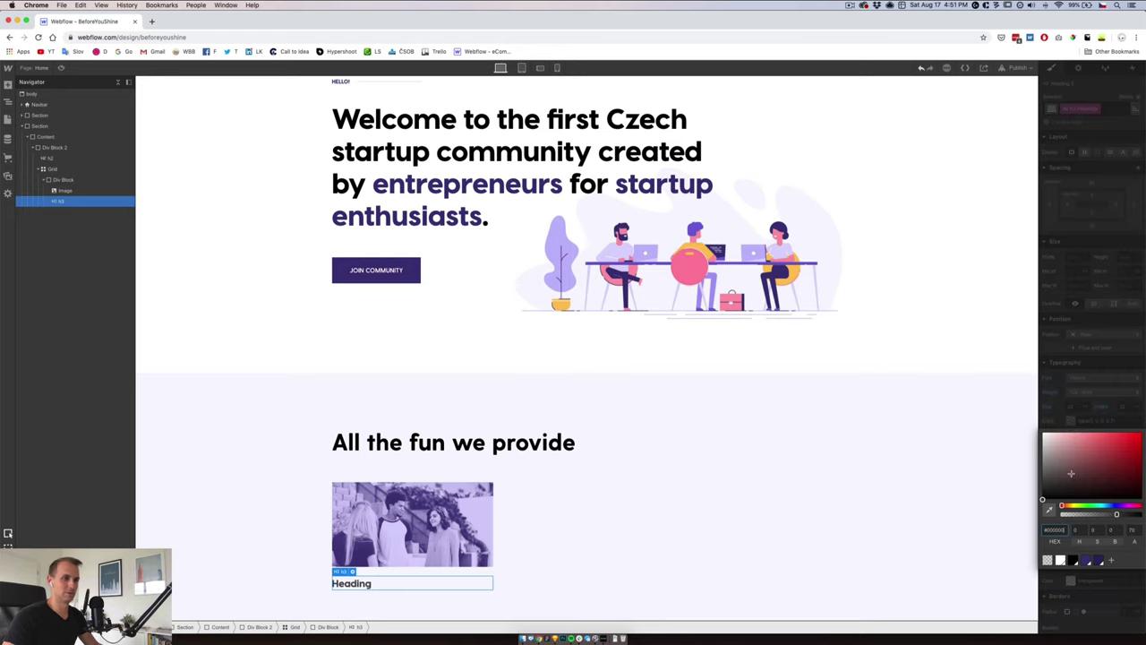
{"action": "left_click", "coordinate": [1073, 562]}
{"action": "left_click", "coordinate": [667, 468]}
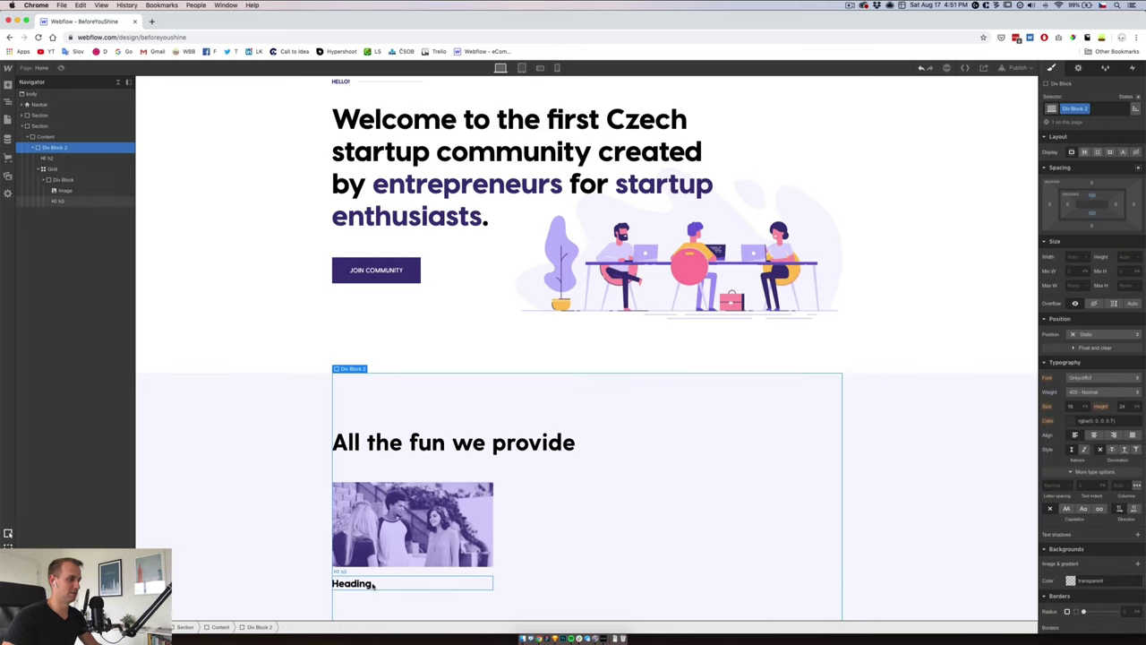
- Replace the placeholder text of the heading below the photo with "Community"
{"action": "left_click", "coordinate": [373, 584]}
{"action": "double_click", "coordinate": [374, 584]}
{"action": "type", "text": "Co"}
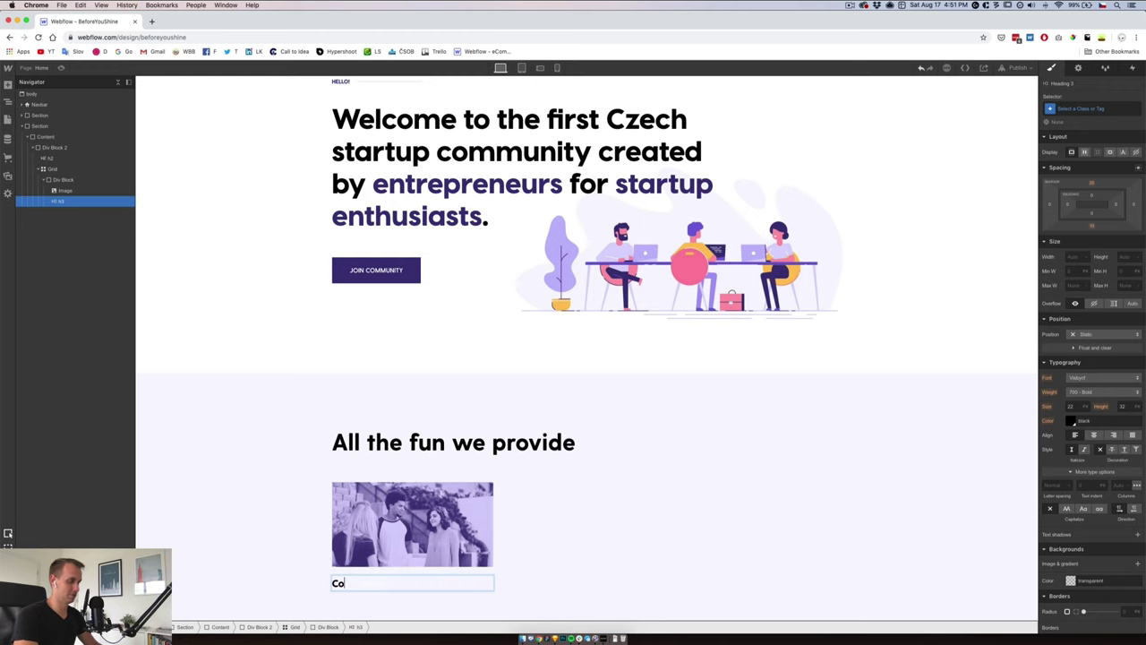
{"action": "type", "text": "mmunity"}
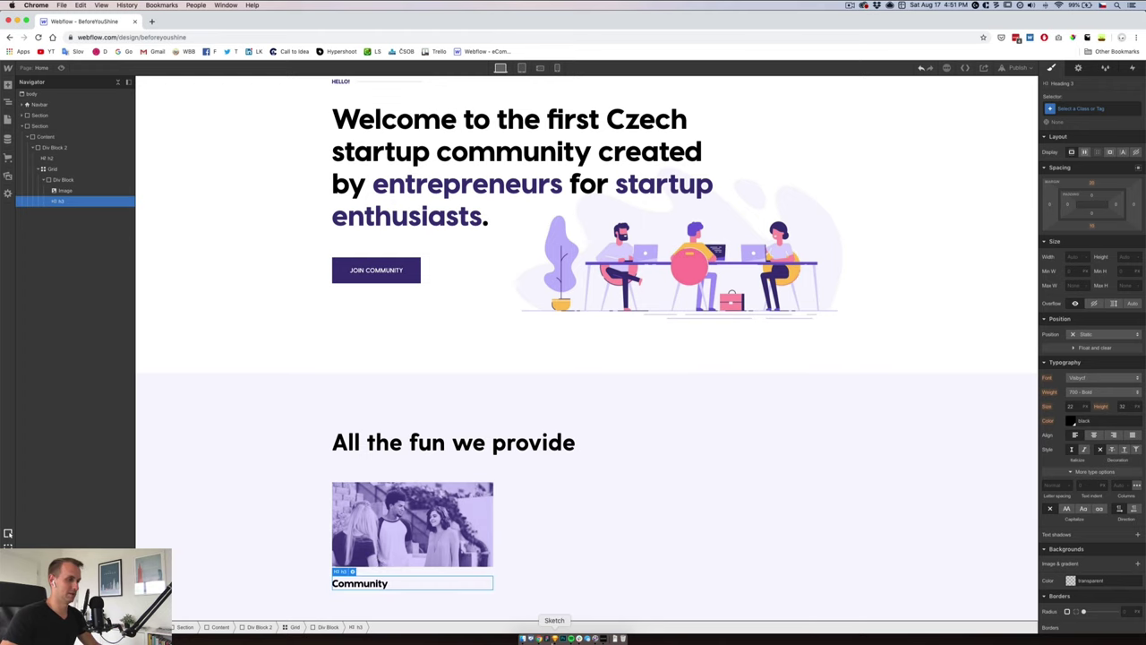
- Measure the gap between the first photo and the Community title in Sketch, and return to Webflow
{"action": "left_click", "coordinate": [554, 638]}
{"action": "left_click", "coordinate": [421, 372]}
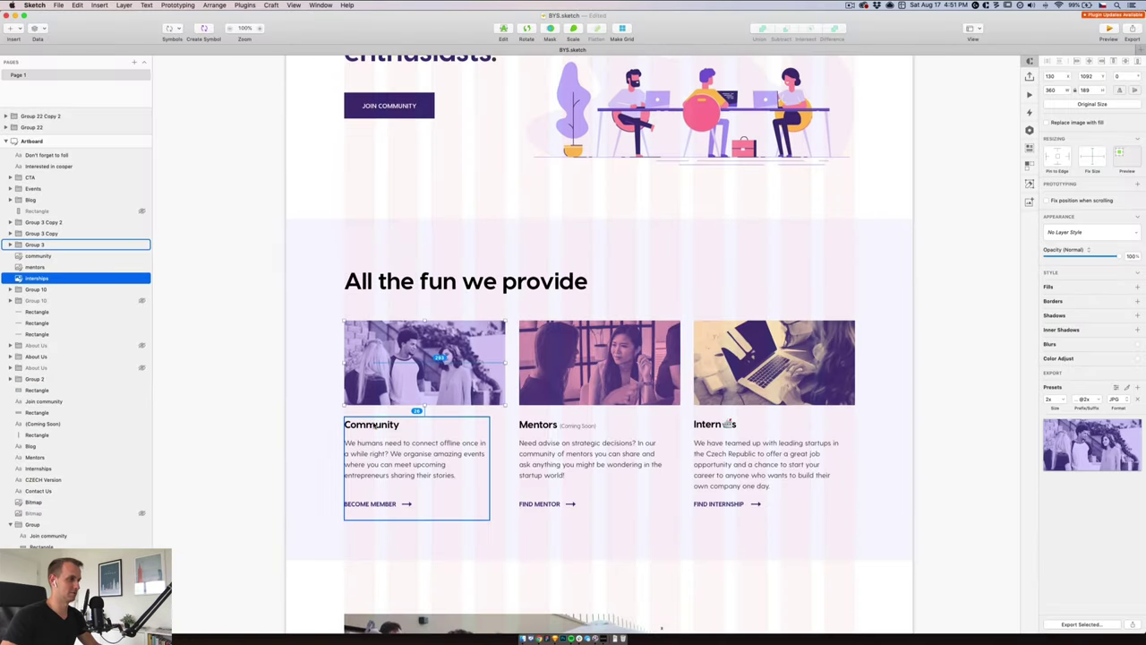
{"action": "double_click", "coordinate": [371, 424]}
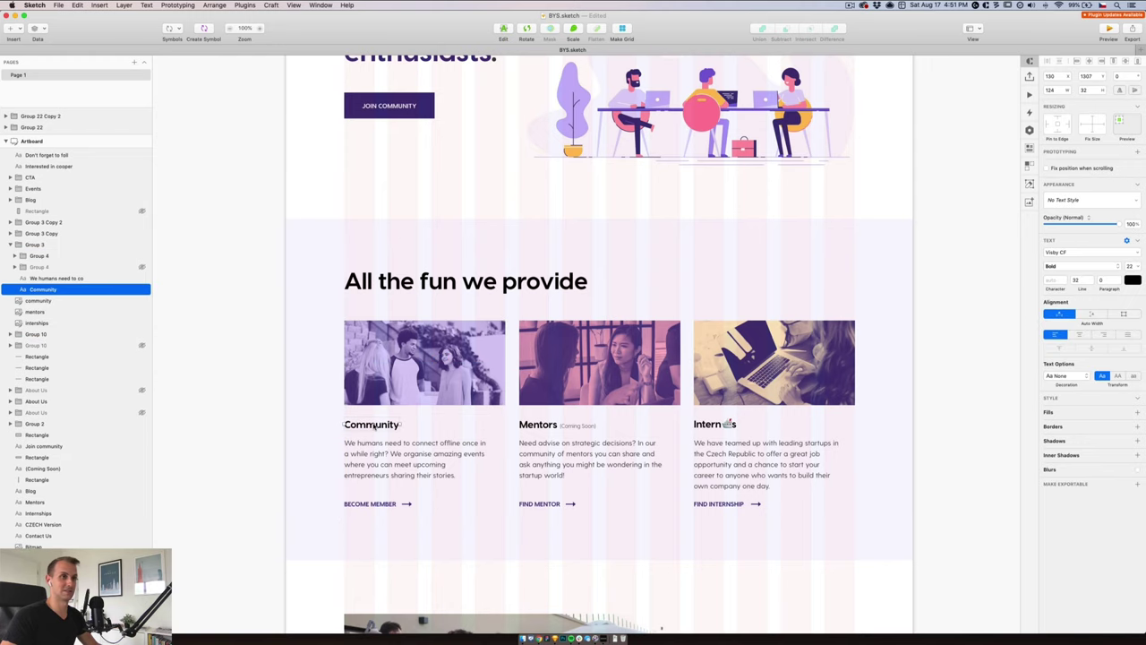
{"action": "left_click", "coordinate": [539, 638]}
- Set the bottom margin of the photo above the Community heading to 25 px
{"action": "left_click", "coordinate": [462, 528]}
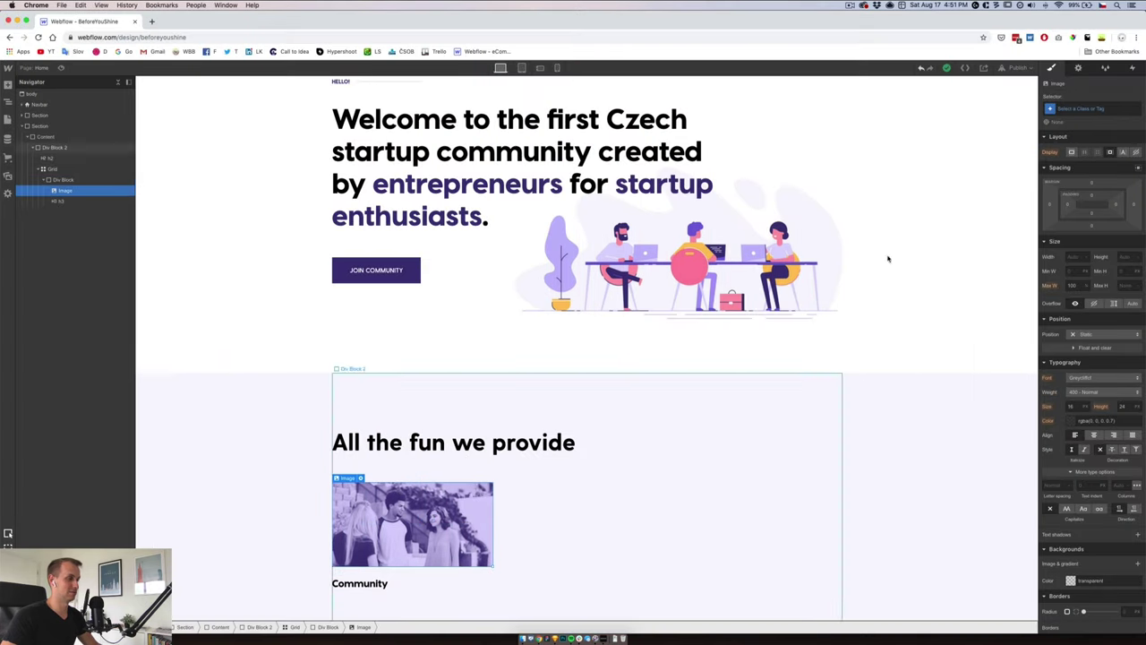
{"action": "left_click", "coordinate": [1092, 226]}
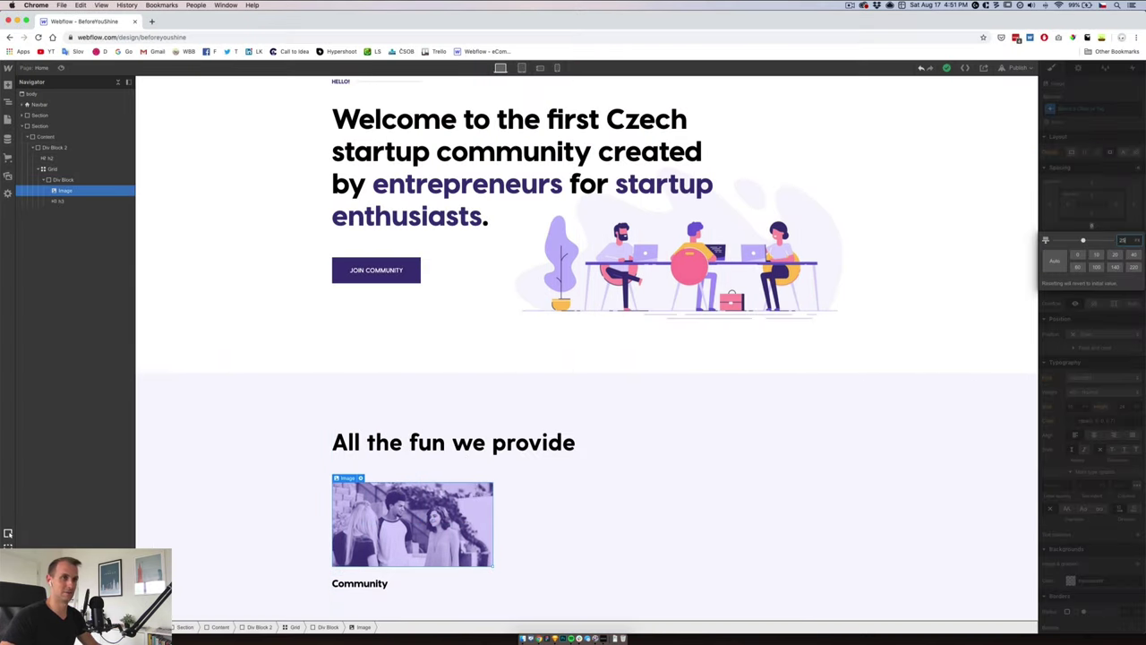
{"action": "key", "text": "Return"}
- Check the Community heading's own spacing and reduce the photo's bottom margin to 5 px
{"action": "left_click", "coordinate": [367, 595]}
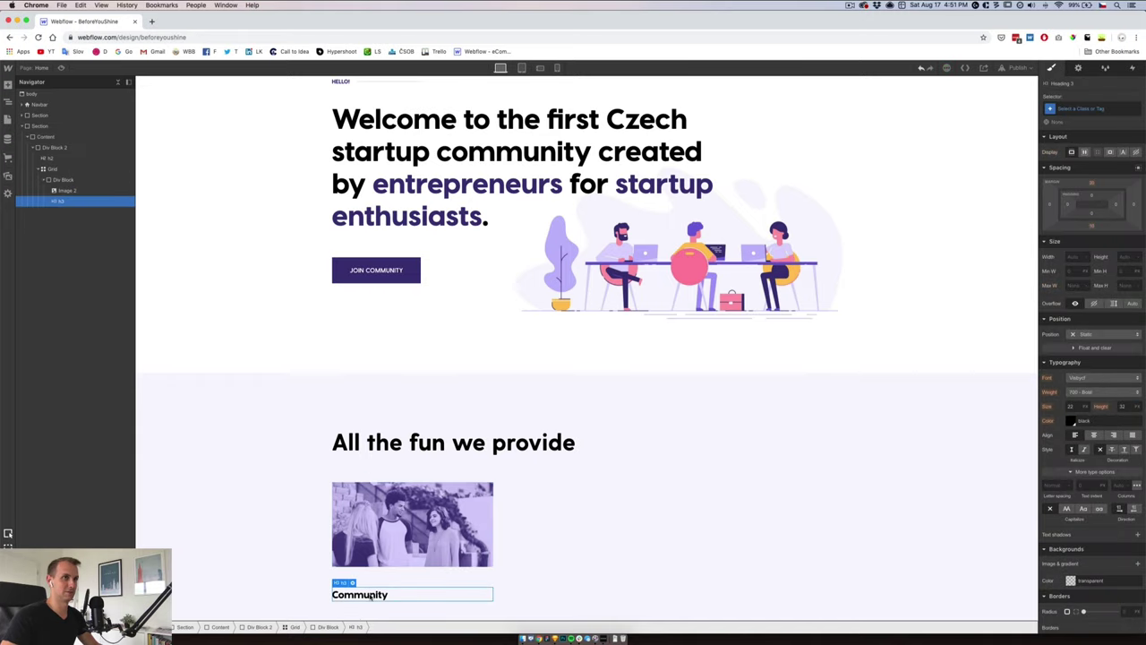
{"action": "left_click", "coordinate": [392, 547]}
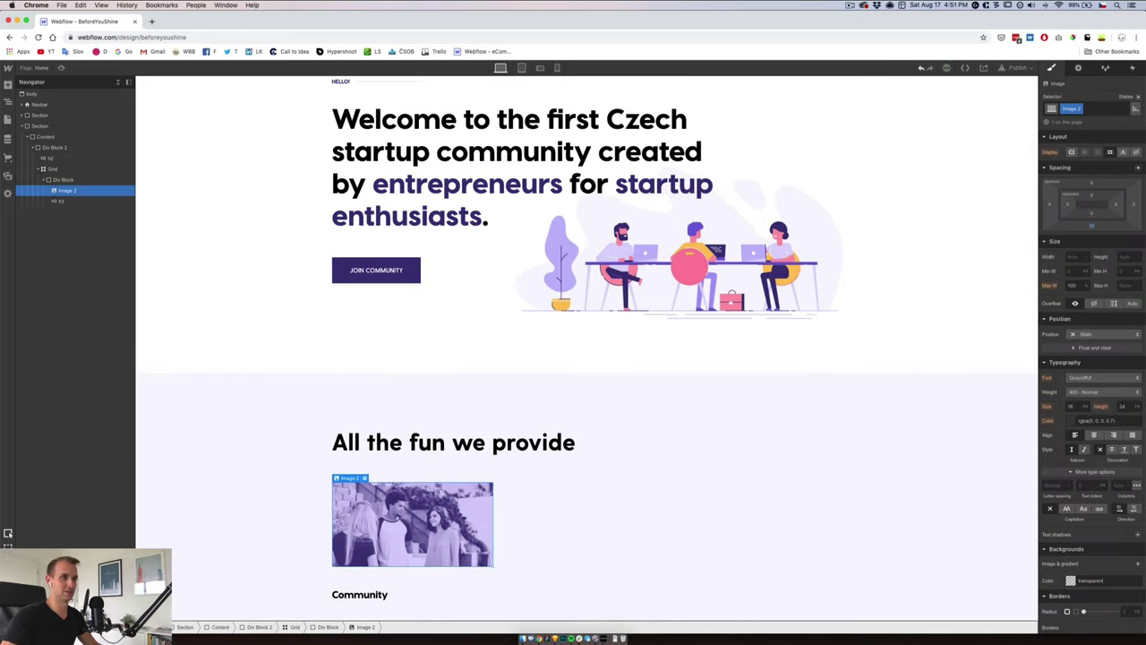
{"action": "left_click", "coordinate": [1092, 227]}
{"action": "type", "text": "0"}
{"action": "key", "text": "Return"}
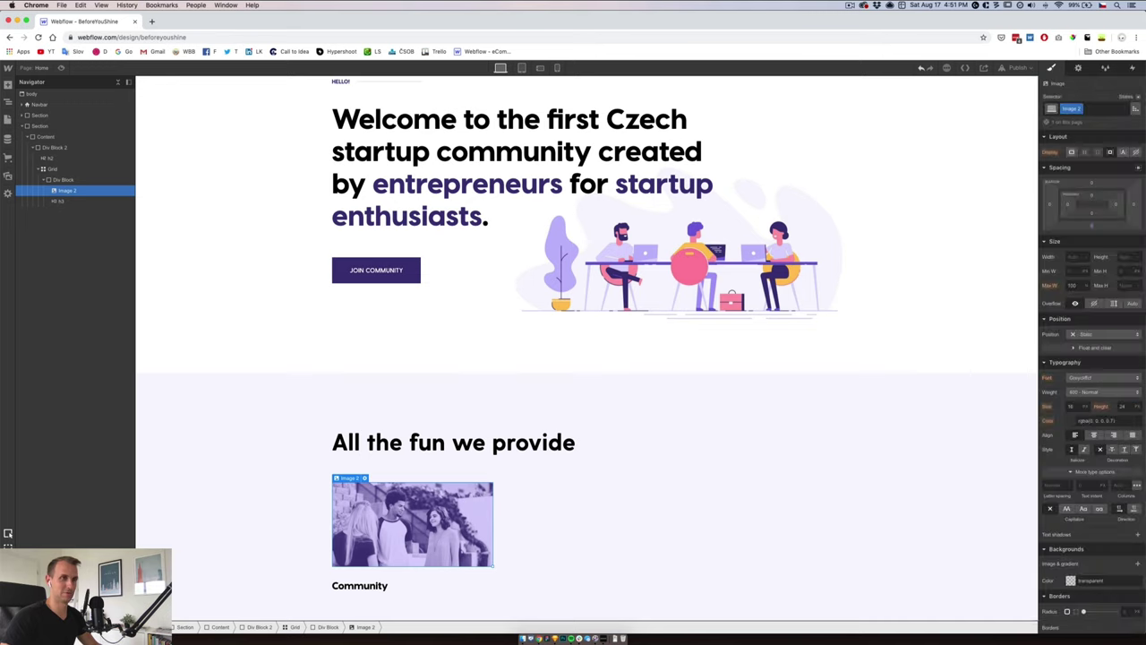
- Add a paragraph element below the Community heading in the card's div block
{"action": "scroll", "coordinate": [349, 573], "scroll_direction": "down", "scroll_amount": 1}
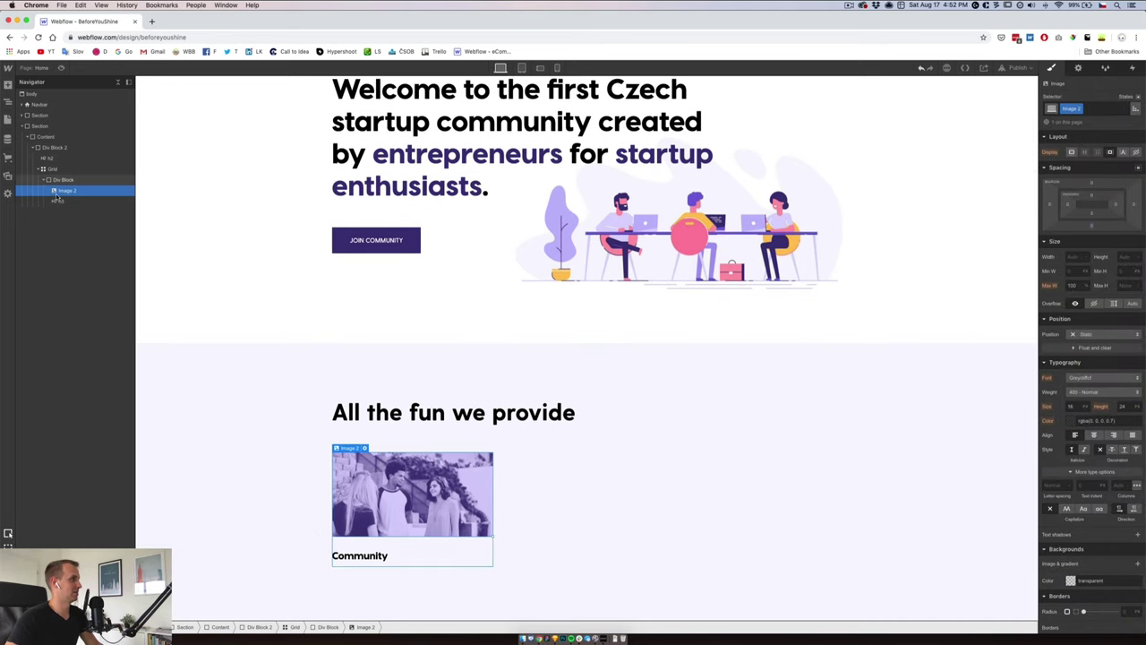
{"action": "left_click", "coordinate": [61, 201]}
{"action": "left_click", "coordinate": [8, 85]}
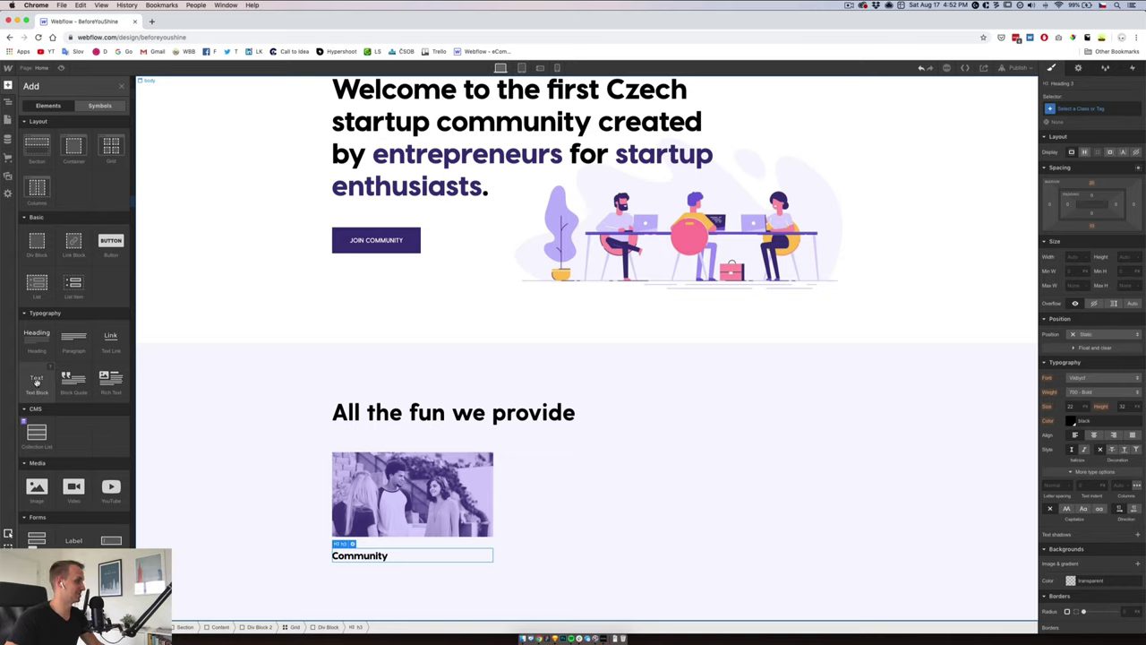
{"action": "left_click", "coordinate": [73, 341]}
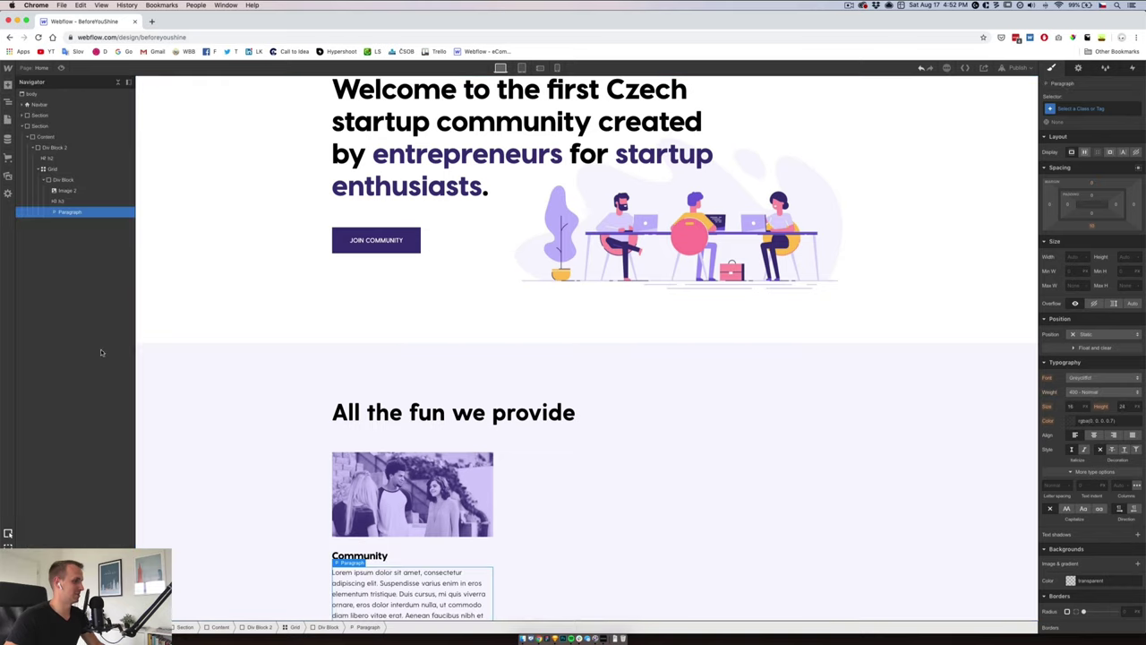
- Copy the Community description from the Sketch design and replace the paragraph's placeholder text in Webflow with it
{"action": "left_click", "coordinate": [555, 638]}
{"action": "double_click", "coordinate": [405, 454]}
{"action": "key", "text": "super+c"}
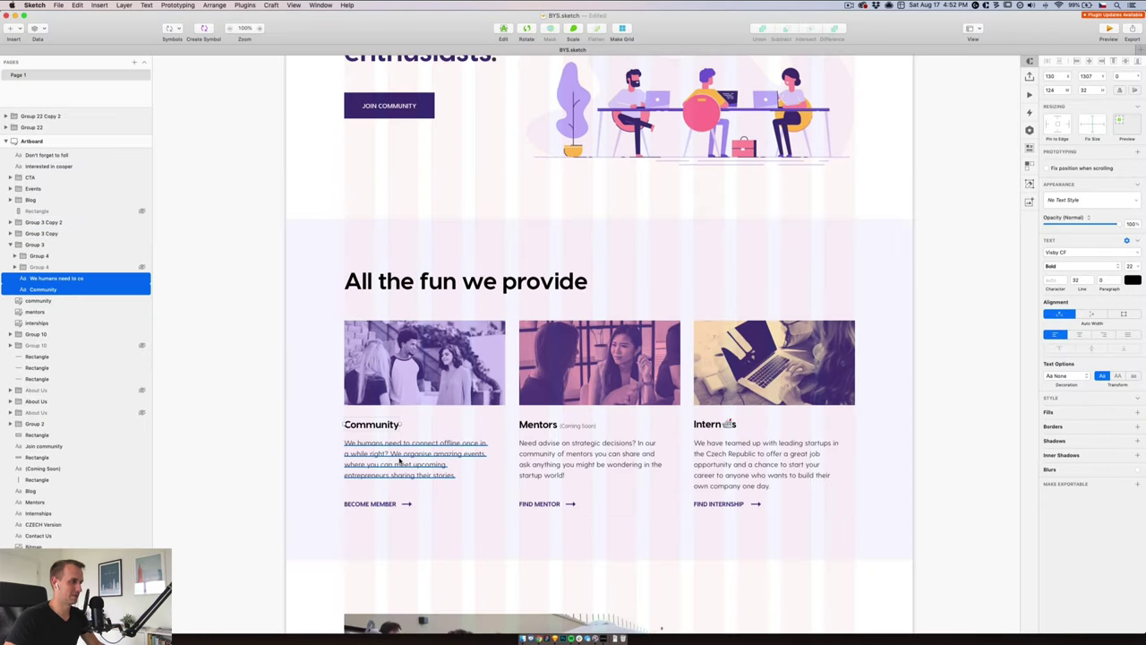
{"action": "key", "text": "Escape"}
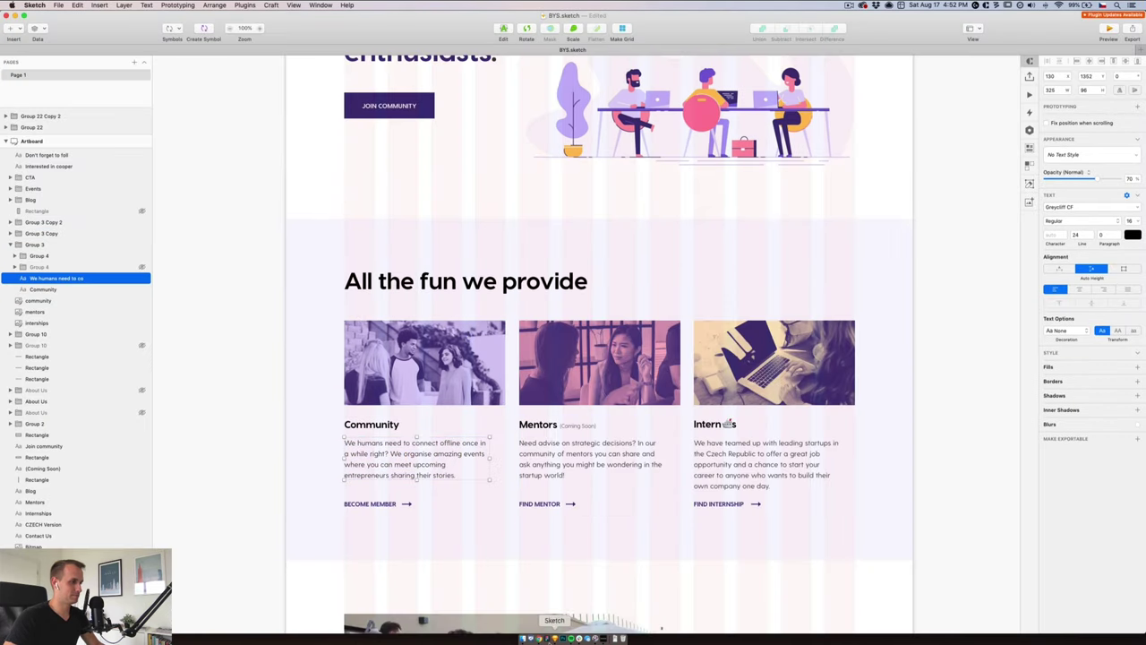
{"action": "left_click", "coordinate": [540, 638]}
{"action": "double_click", "coordinate": [398, 583]}
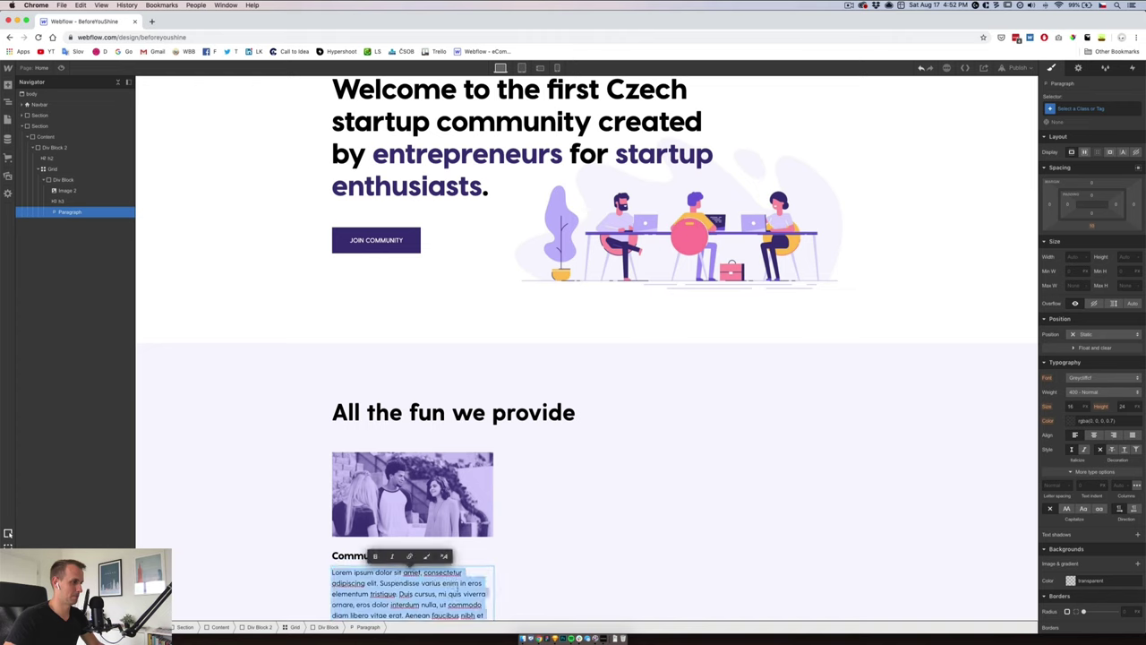
{"action": "key", "text": "super+v"}
- Measure the gap between the Community title and description in Sketch, and adjust the heading's bottom margin in Webflow to suit
{"action": "left_click", "coordinate": [555, 638]}
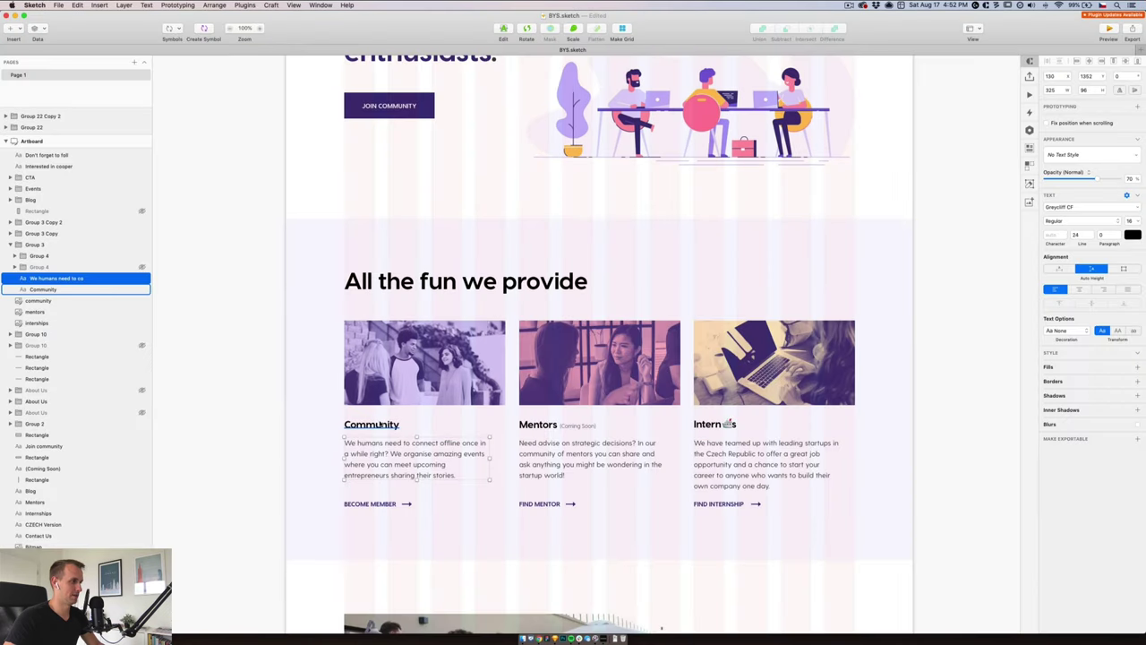
{"action": "left_click", "coordinate": [371, 425]}
{"action": "key", "text": "alt"}
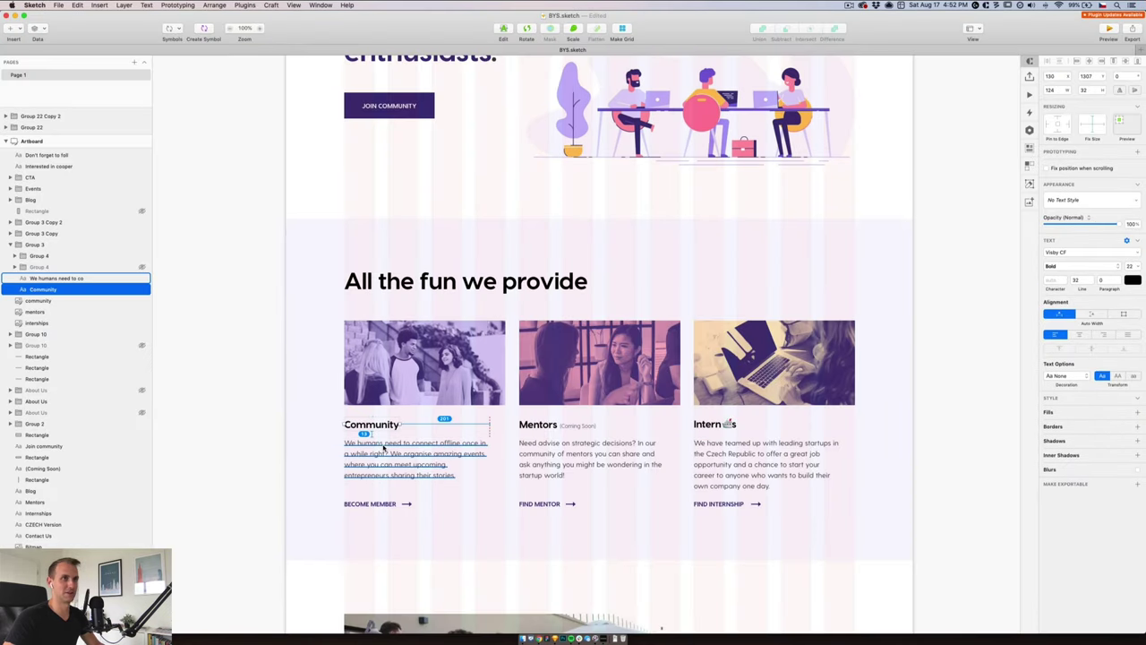
{"action": "left_click", "coordinate": [383, 446]}
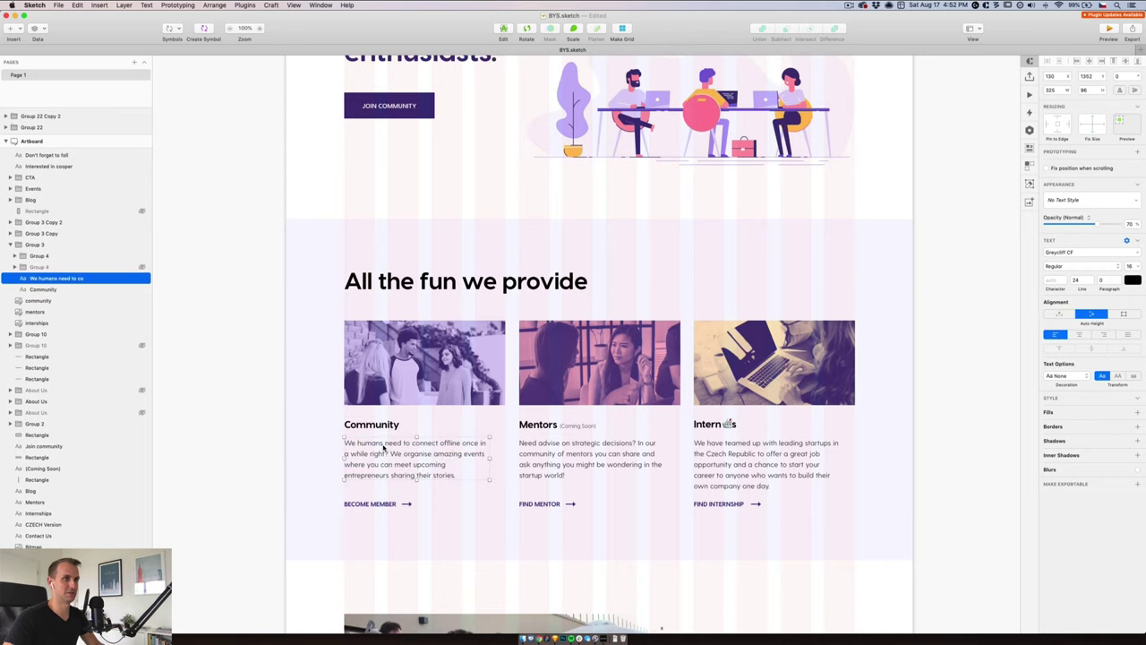
{"action": "key", "text": "super+Tab"}
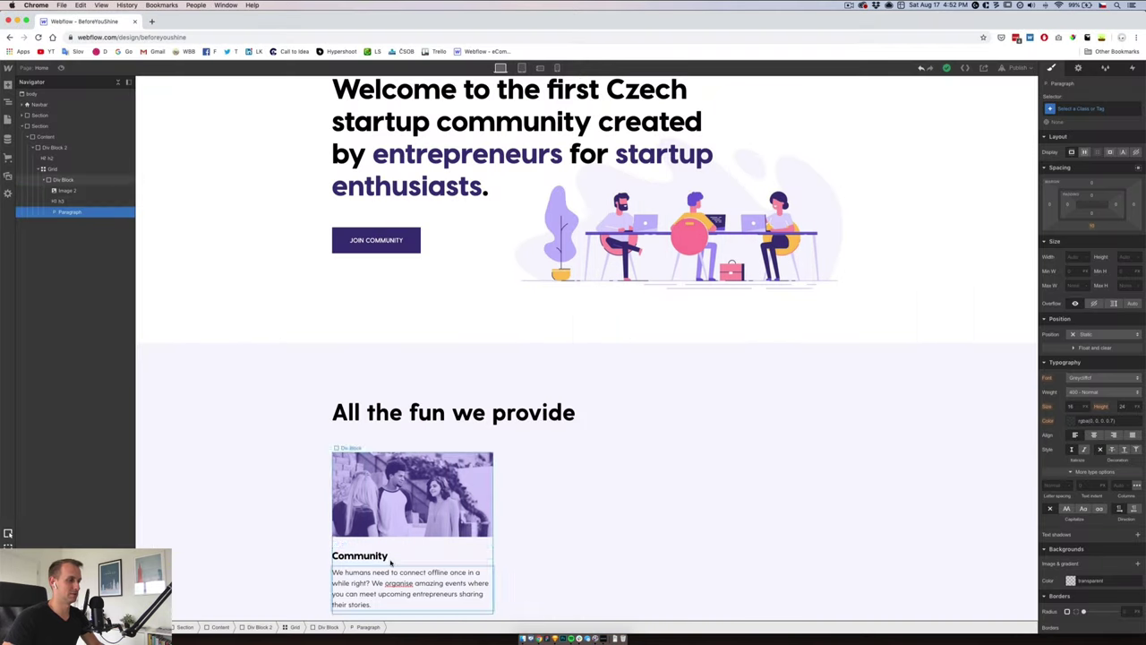
{"action": "left_click", "coordinate": [382, 556]}
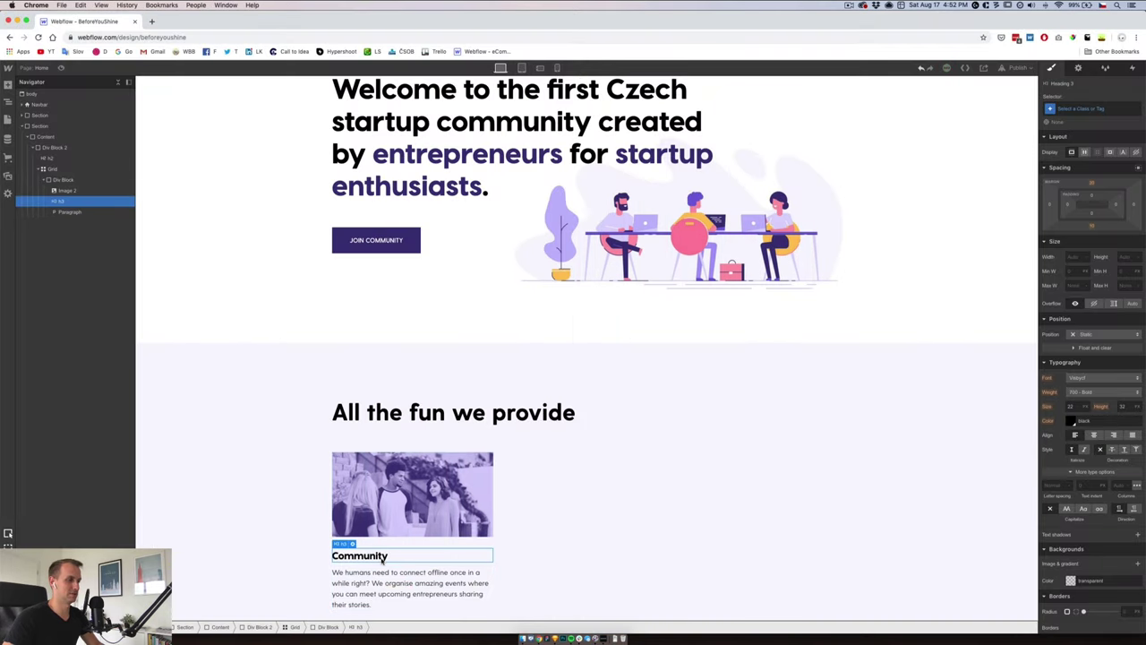
{"action": "left_click", "coordinate": [1093, 224]}
{"action": "key", "text": "Return"}
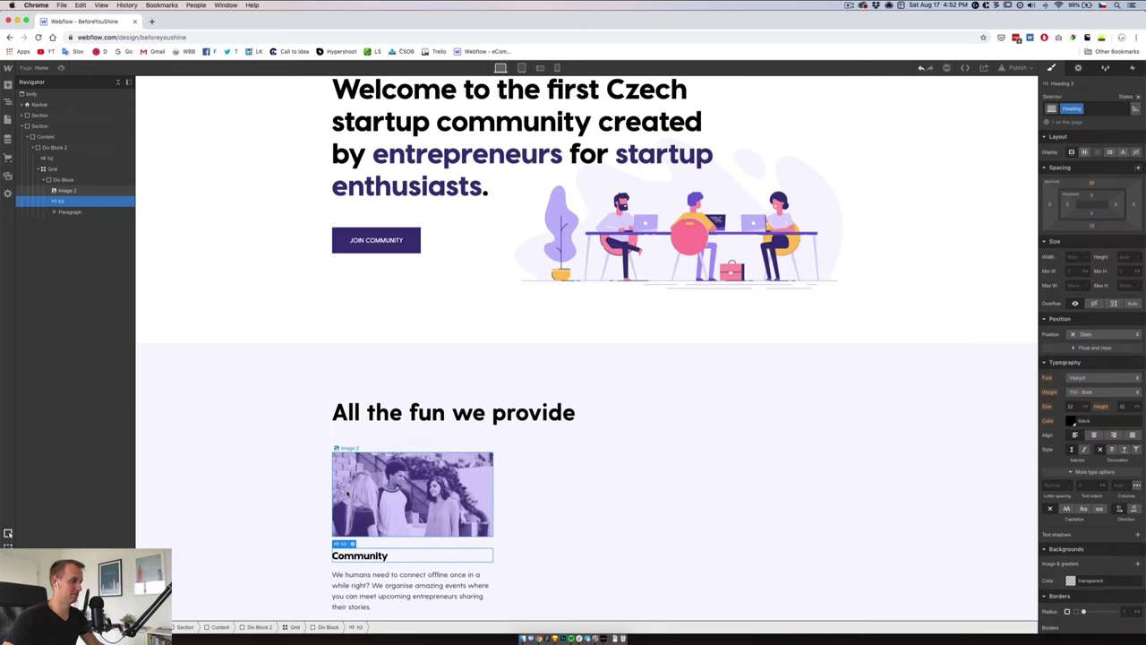
- Compare the card with the Sketch design, examining the Become Member link below the description, and return to Webflow
{"action": "left_click", "coordinate": [294, 494]}
{"action": "scroll", "coordinate": [301, 495], "scroll_direction": "down", "scroll_amount": 2}
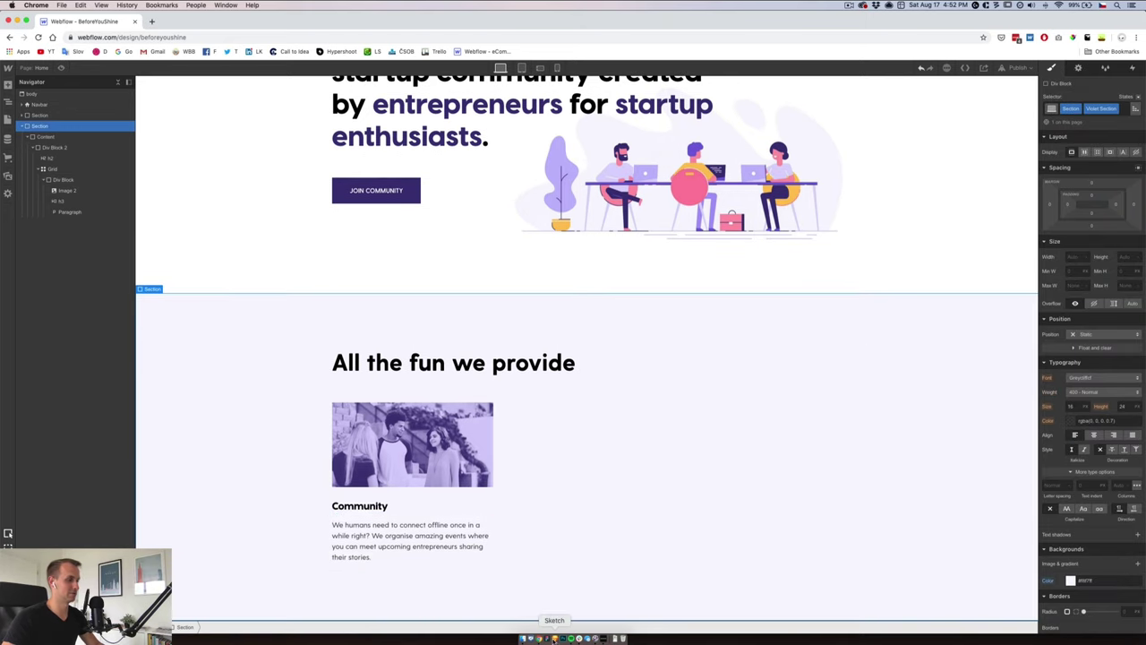
{"action": "key", "text": "super+Tab"}
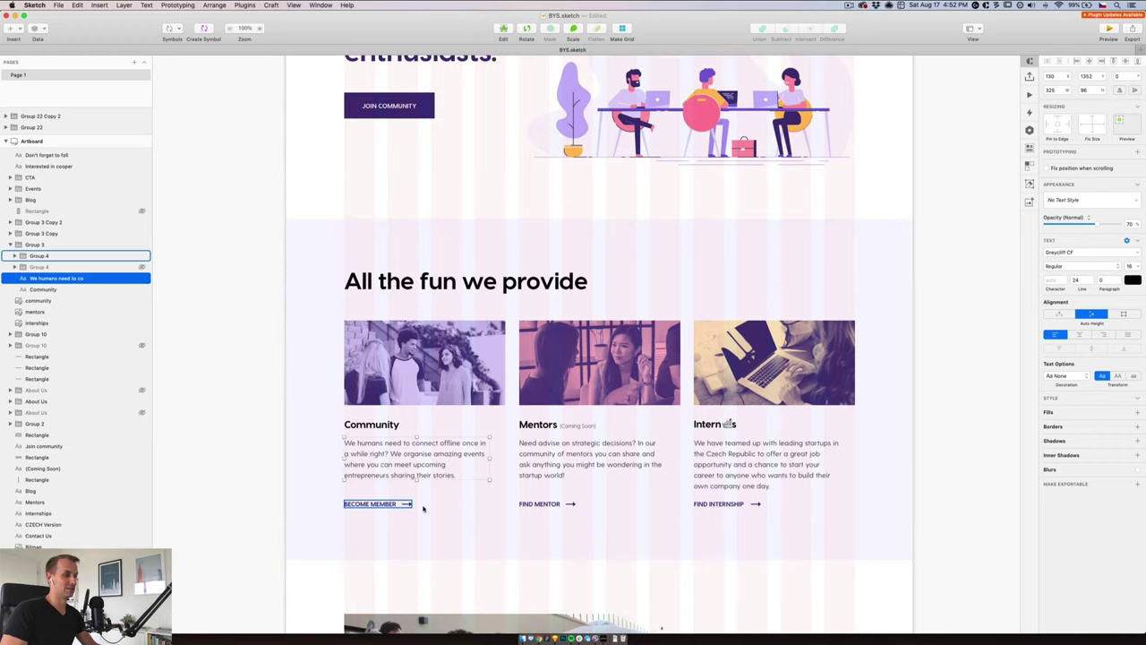
{"action": "left_click", "coordinate": [541, 639]}
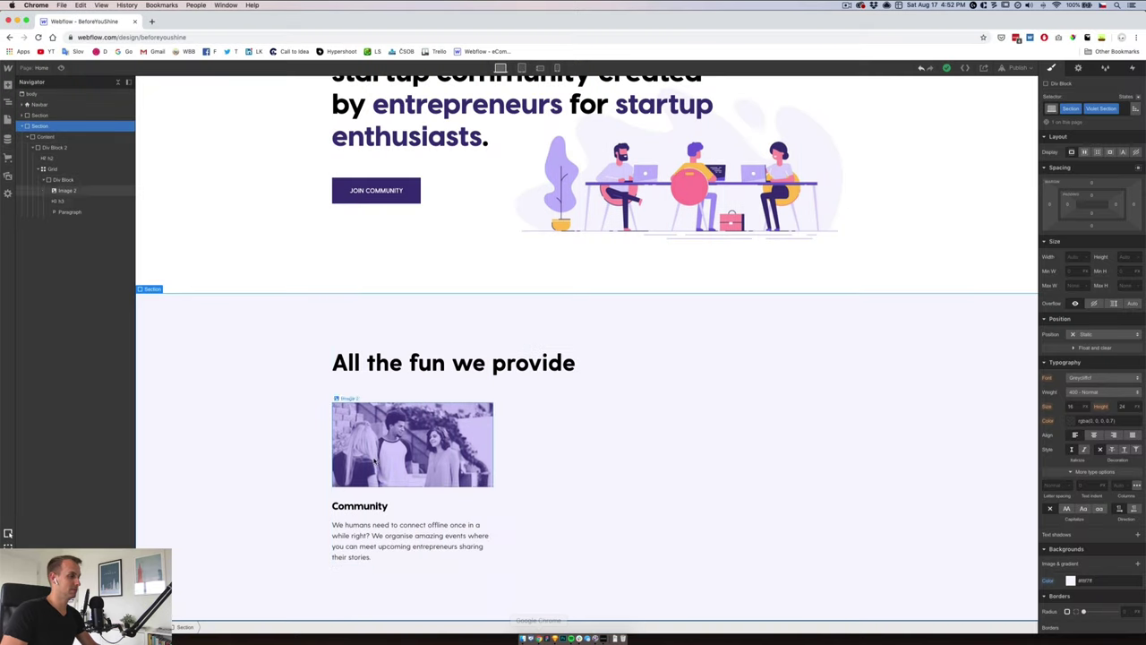
- Add another div block to the grid and nest the Community card's existing div block inside it
{"action": "left_click", "coordinate": [52, 181]}
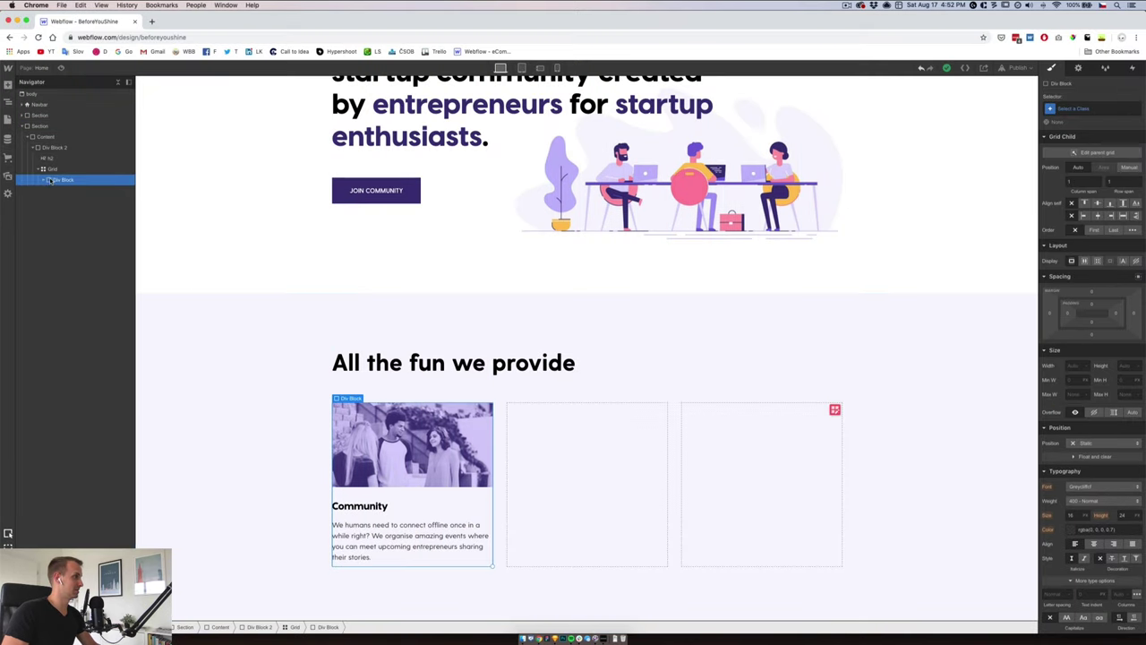
{"action": "left_click", "coordinate": [44, 180]}
{"action": "left_click", "coordinate": [8, 85]}
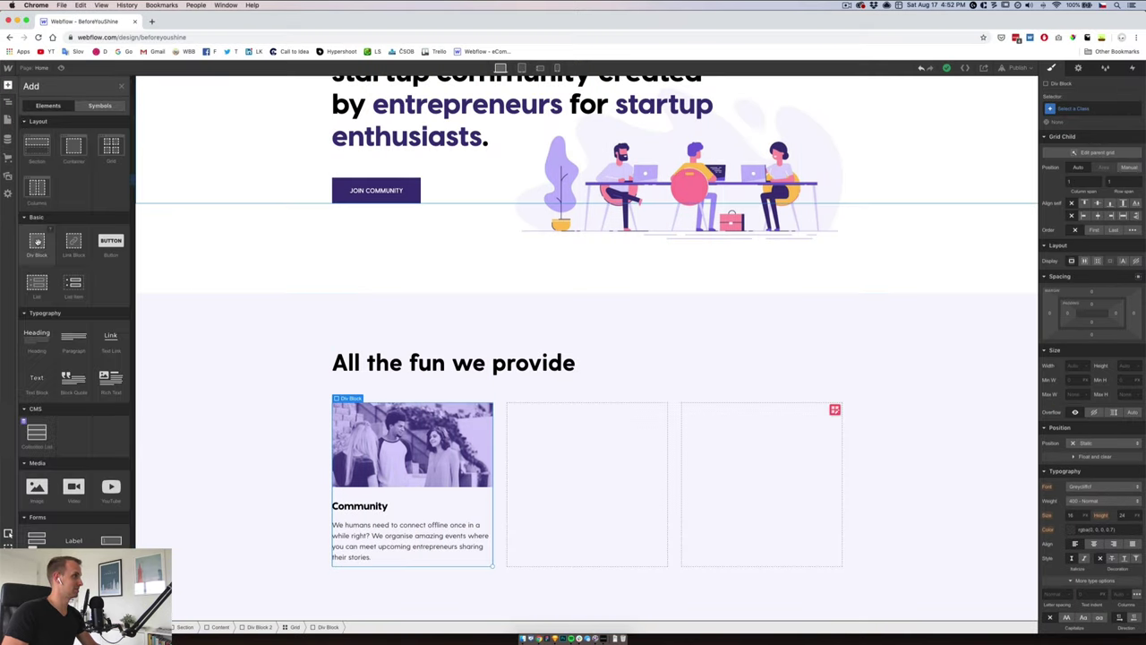
{"action": "left_click", "coordinate": [39, 240]}
{"action": "left_click_drag", "start_coordinate": [62, 223], "coordinate": [65, 196]}
{"action": "mouse_move", "coordinate": [68, 202]}
{"action": "left_mouse_down"}
{"action": "mouse_move", "coordinate": [71, 189]}
{"action": "mouse_move", "coordinate": [77, 207]}
{"action": "left_mouse_up"}
{"action": "left_click", "coordinate": [63, 192]}
{"action": "left_click", "coordinate": [49, 190]}
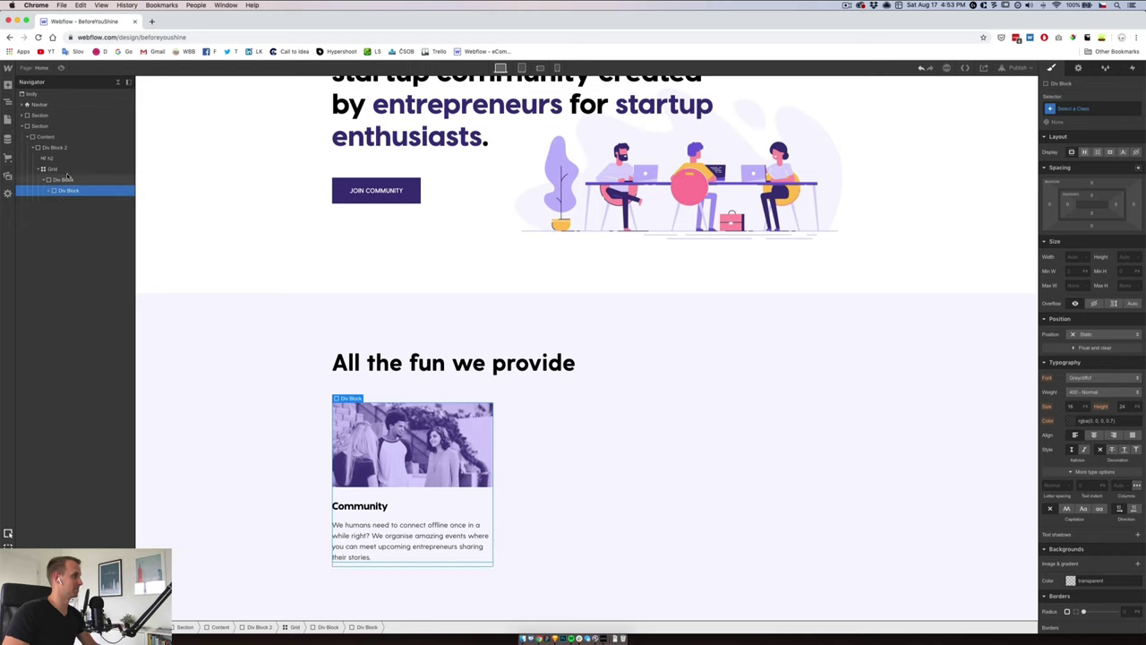
- Make the outer card div a vertical flexbox with space-between justification, and name its class Service Wrap
{"action": "left_click", "coordinate": [64, 180]}
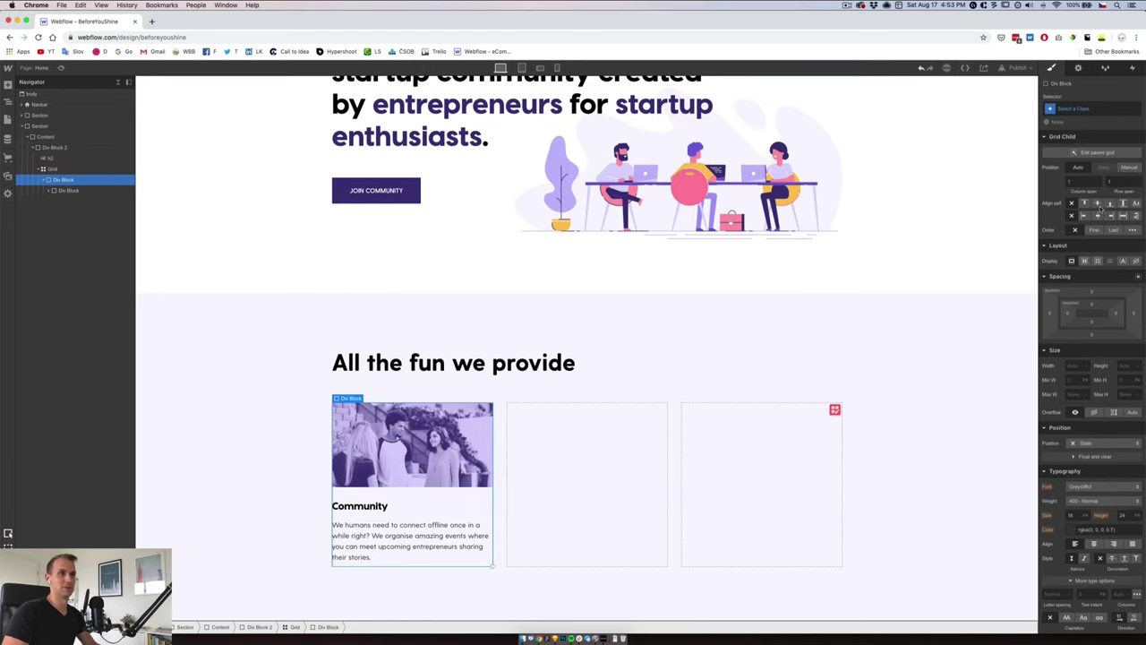
{"action": "left_click", "coordinate": [1086, 261]}
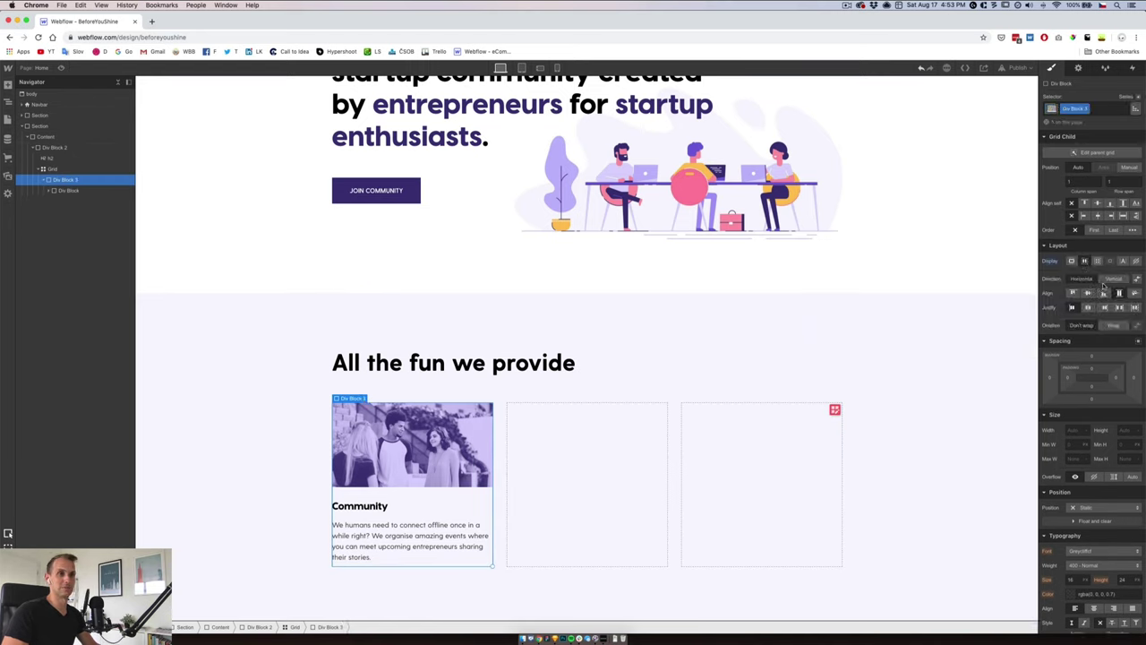
{"action": "left_click", "coordinate": [1114, 280]}
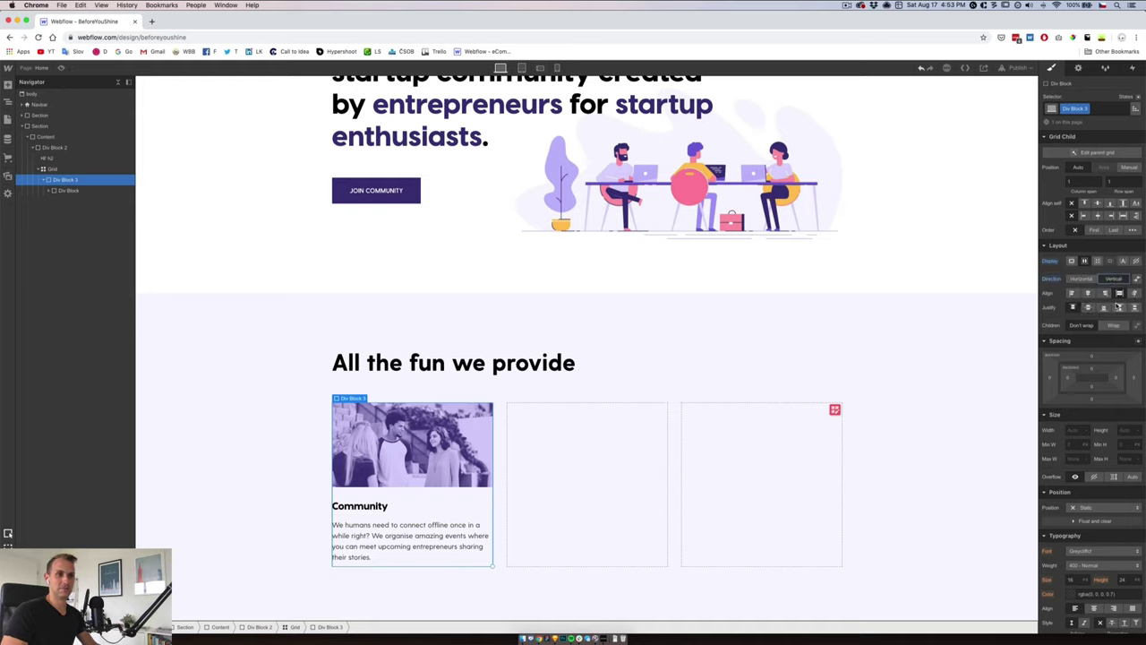
{"action": "left_click", "coordinate": [1118, 308]}
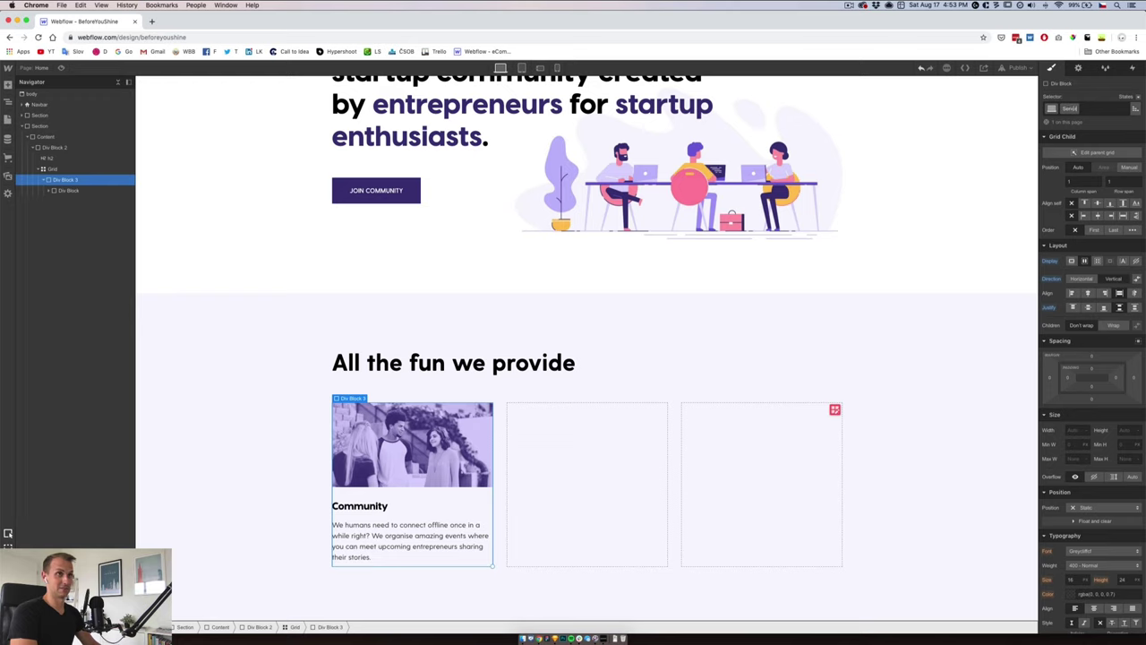
{"action": "key", "text": "Return"}
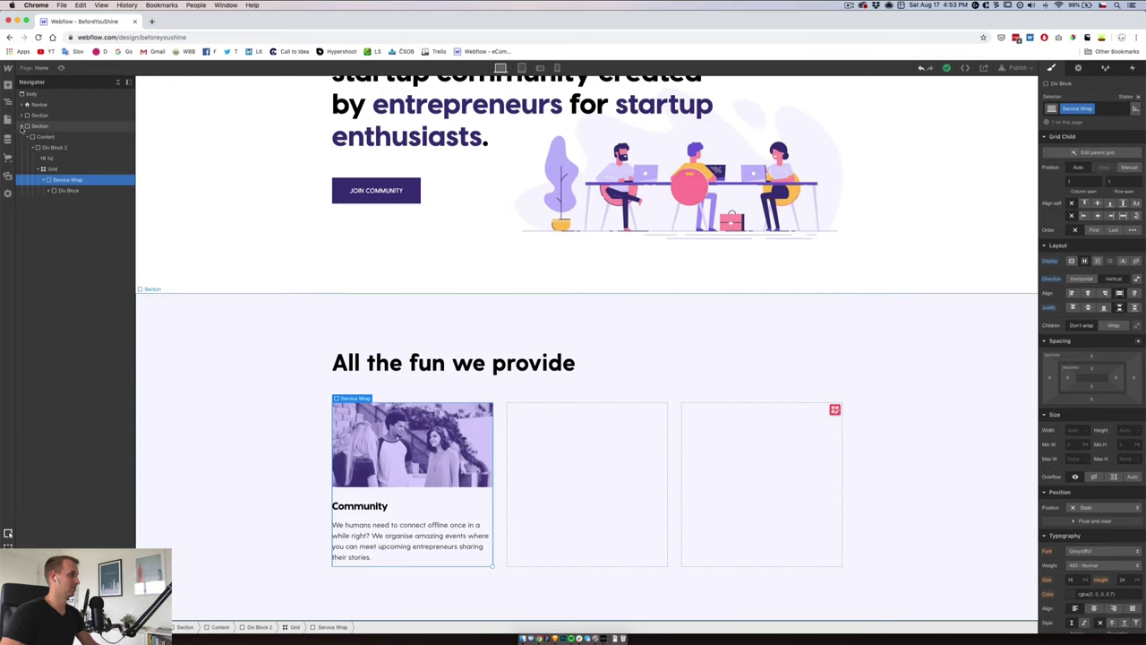
{"action": "left_click", "coordinate": [8, 85]}
{"action": "left_click", "coordinate": [37, 240]}
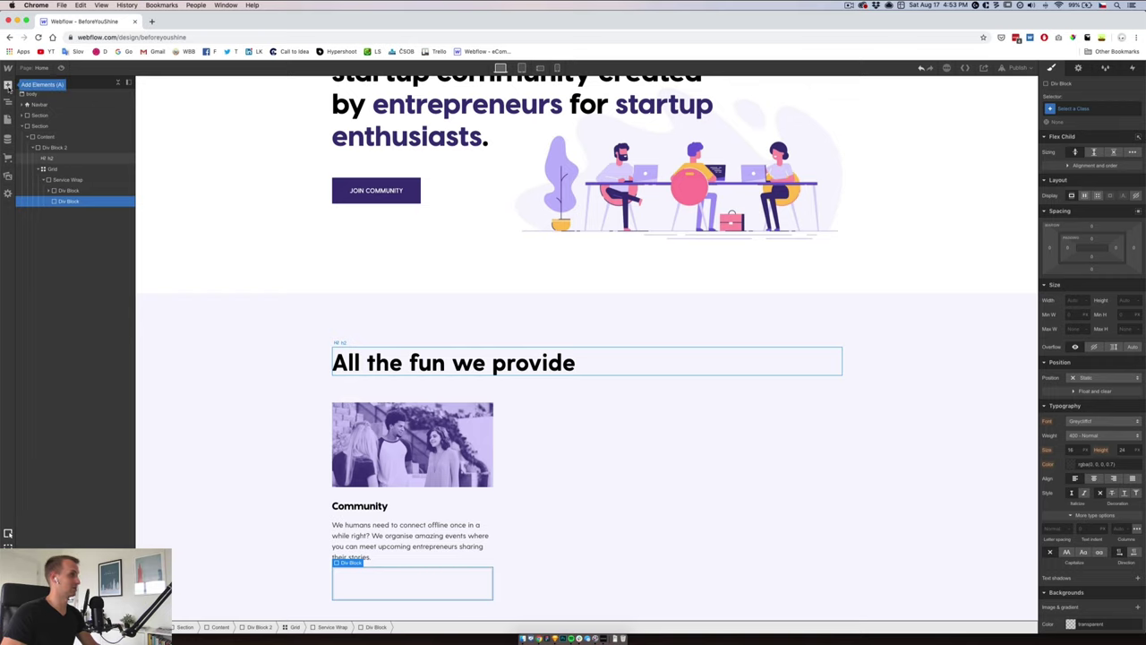
{"action": "key", "text": "BackSpace"}
- Add a link block inside Service Wrap, below the div block holding the Community content, keeping the default link settings
{"action": "left_click", "coordinate": [73, 180]}
{"action": "left_click", "coordinate": [8, 87]}
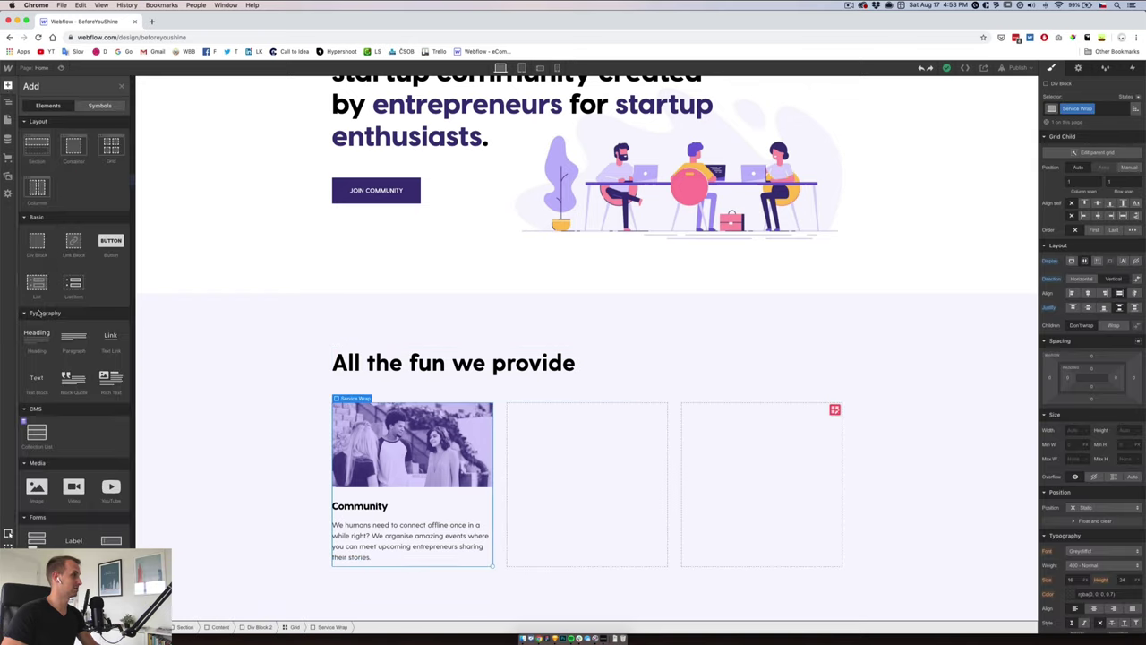
{"action": "left_click", "coordinate": [73, 242]}
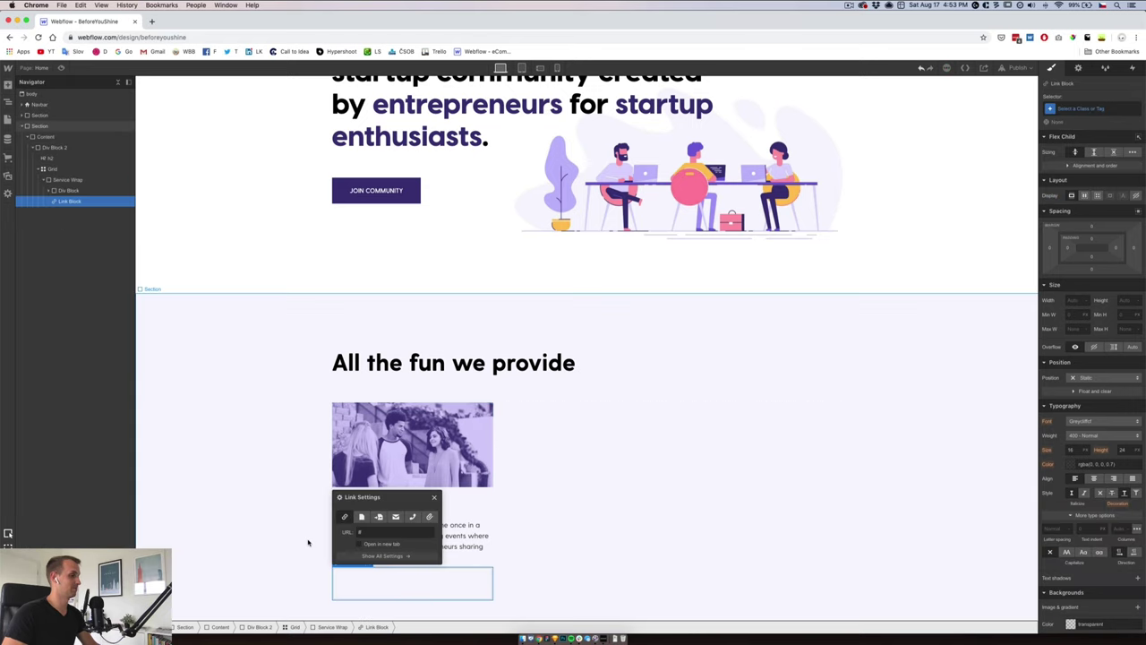
{"action": "left_click", "coordinate": [435, 499]}
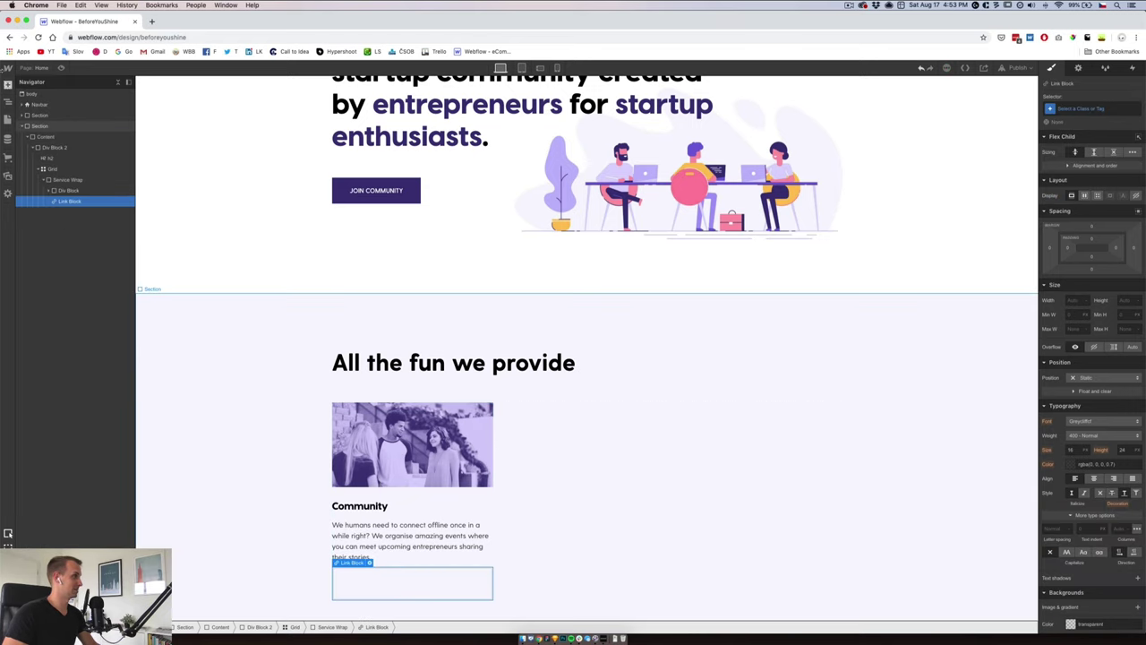
- Add a text block and the arrow image from the site's assets inside the link block
{"action": "left_click", "coordinate": [8, 85]}
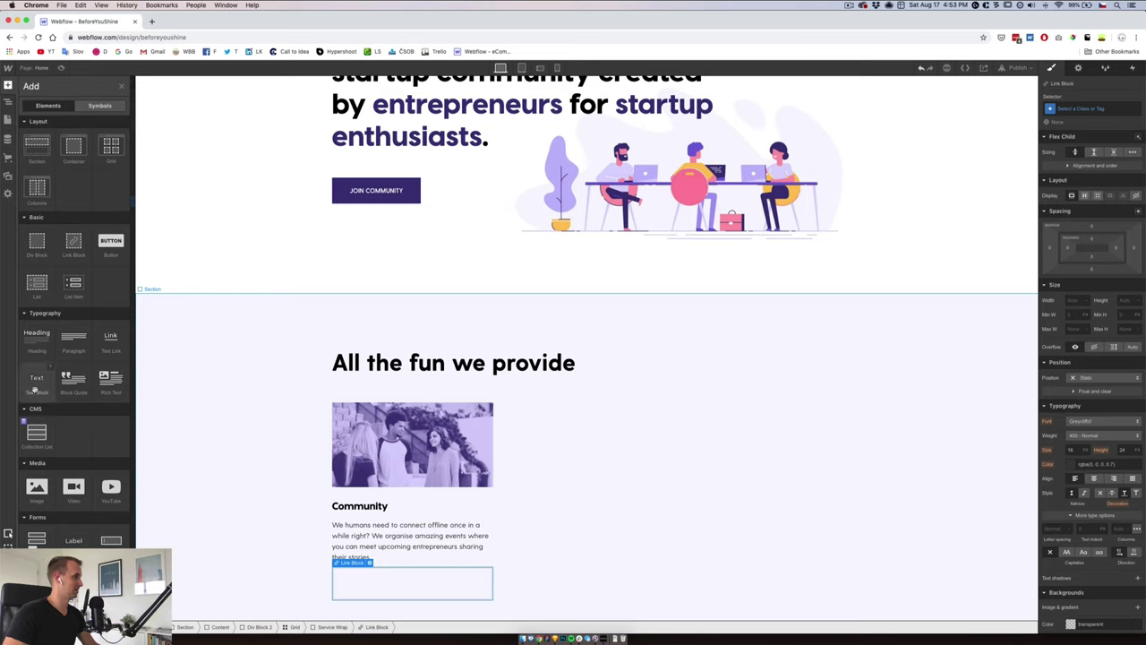
{"action": "left_click", "coordinate": [36, 380]}
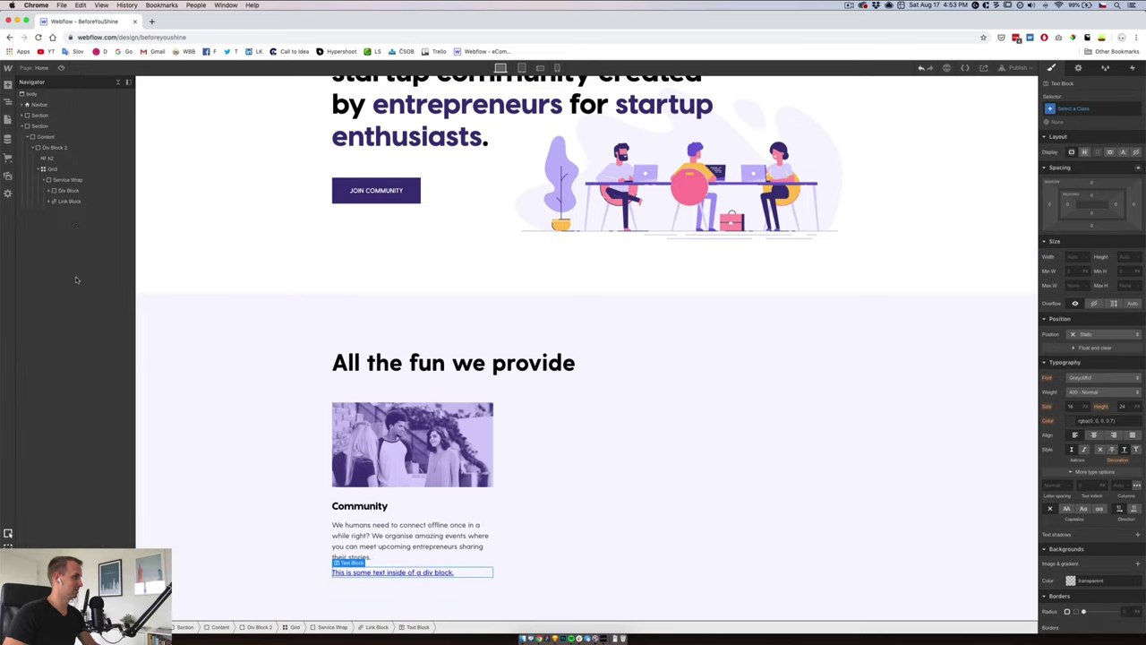
{"action": "left_click", "coordinate": [7, 175]}
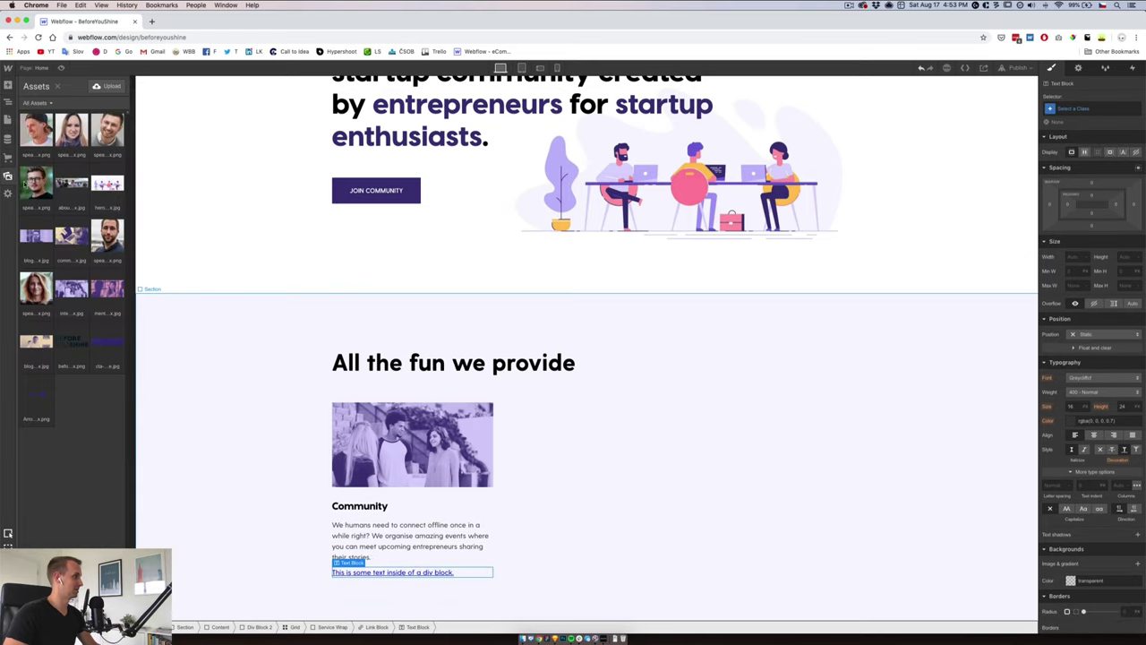
{"action": "left_click_drag", "start_coordinate": [35, 403], "coordinate": [78, 225]}
{"action": "left_click", "coordinate": [72, 201]}
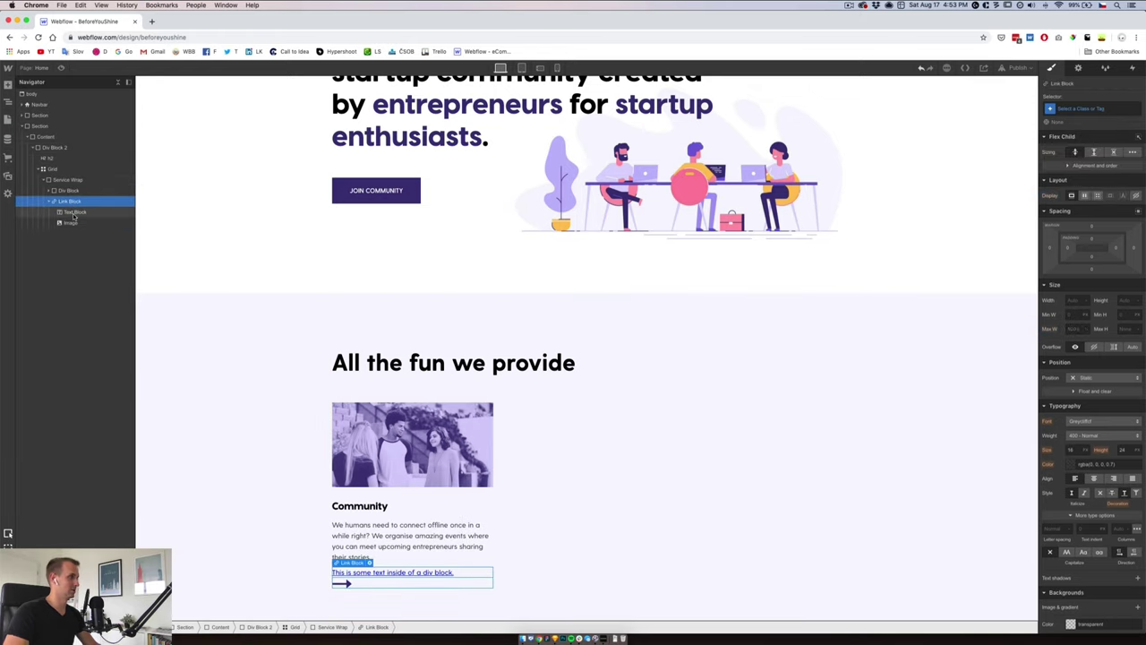
- Mark the arrow image in the link block as HiDPI in its image settings
{"action": "left_click", "coordinate": [71, 211]}
{"action": "left_click", "coordinate": [339, 583]}
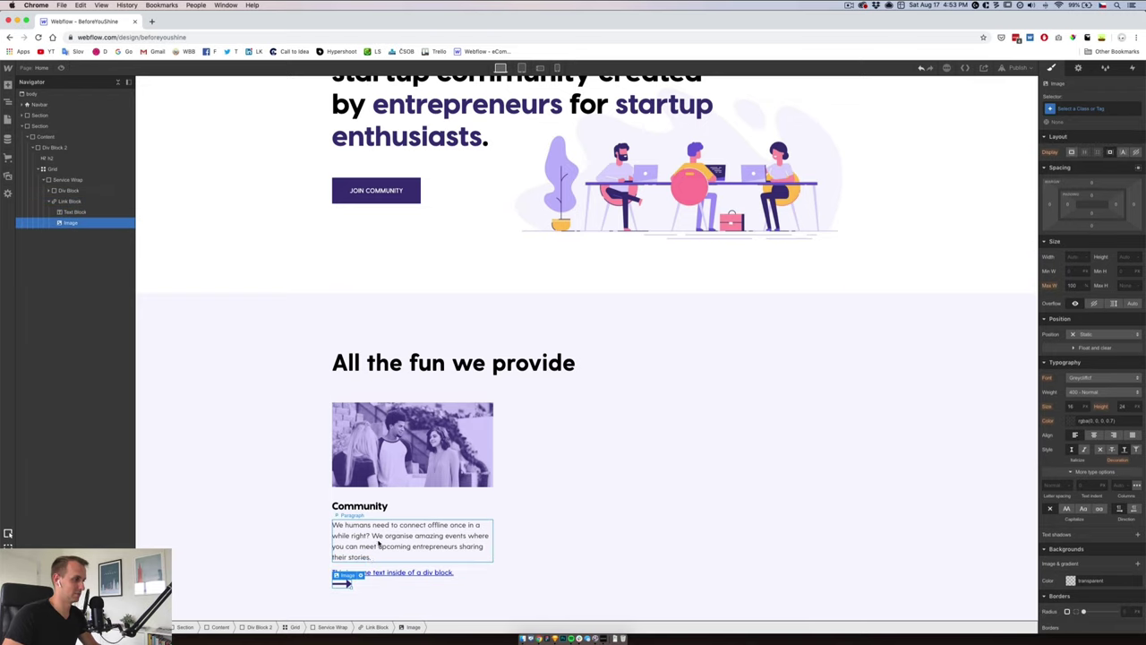
{"action": "left_click", "coordinate": [361, 575]}
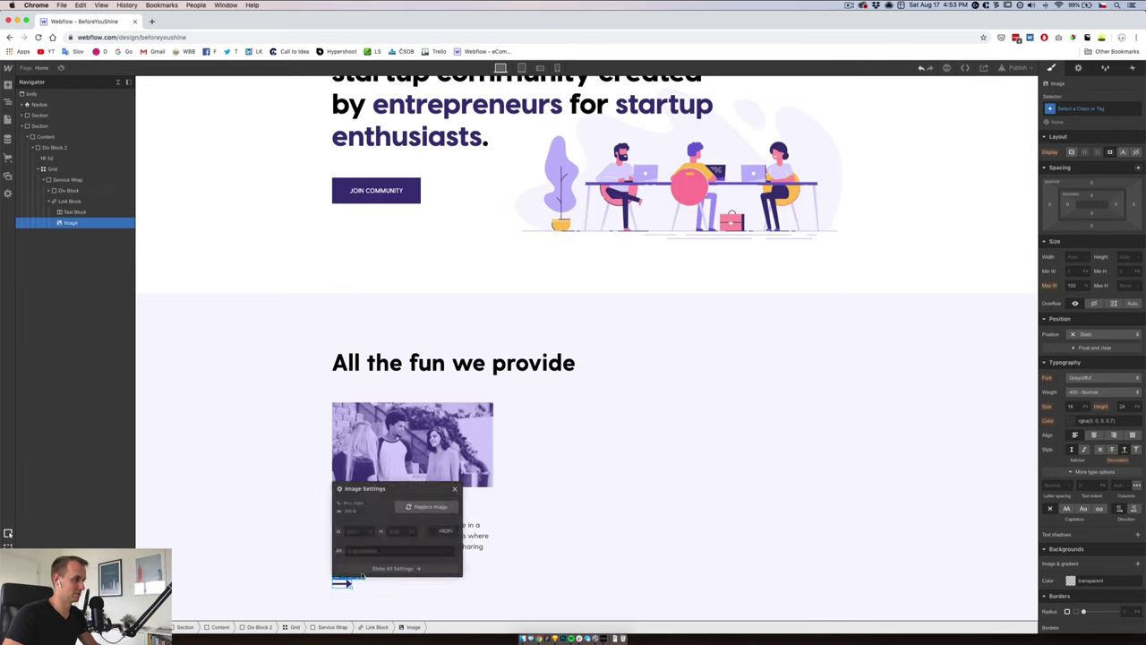
{"action": "left_click", "coordinate": [454, 488]}
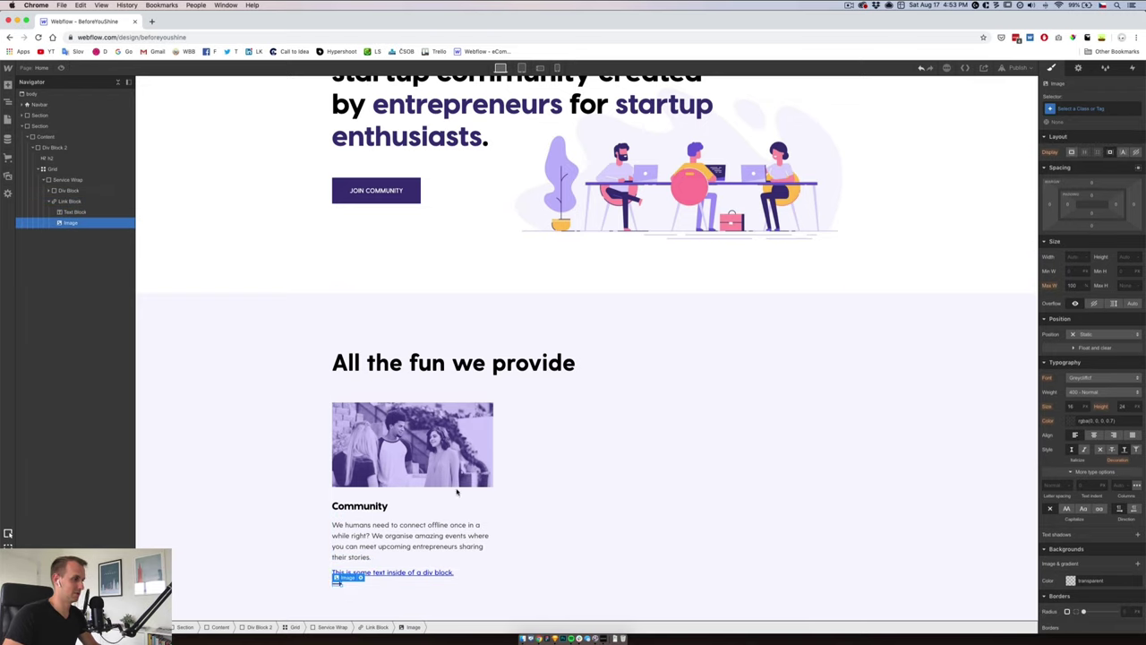
- Check the Become Member label in the Sketch design and replace the Webflow text block's placeholder with "Become Member"
{"action": "left_click", "coordinate": [559, 639]}
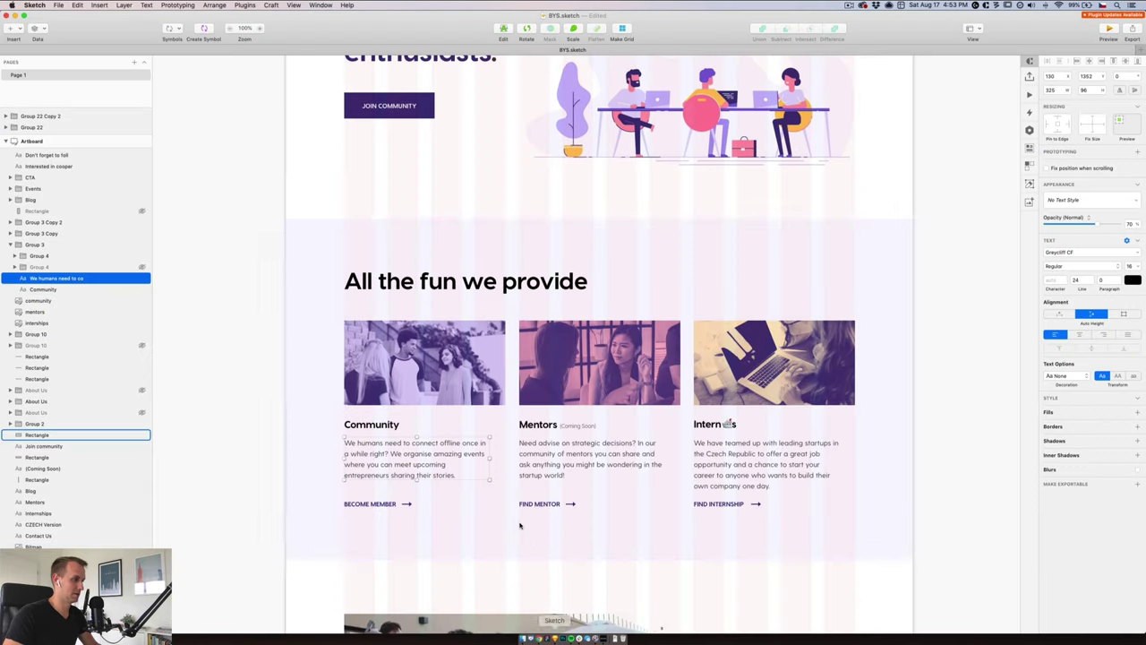
{"action": "double_click", "coordinate": [390, 504]}
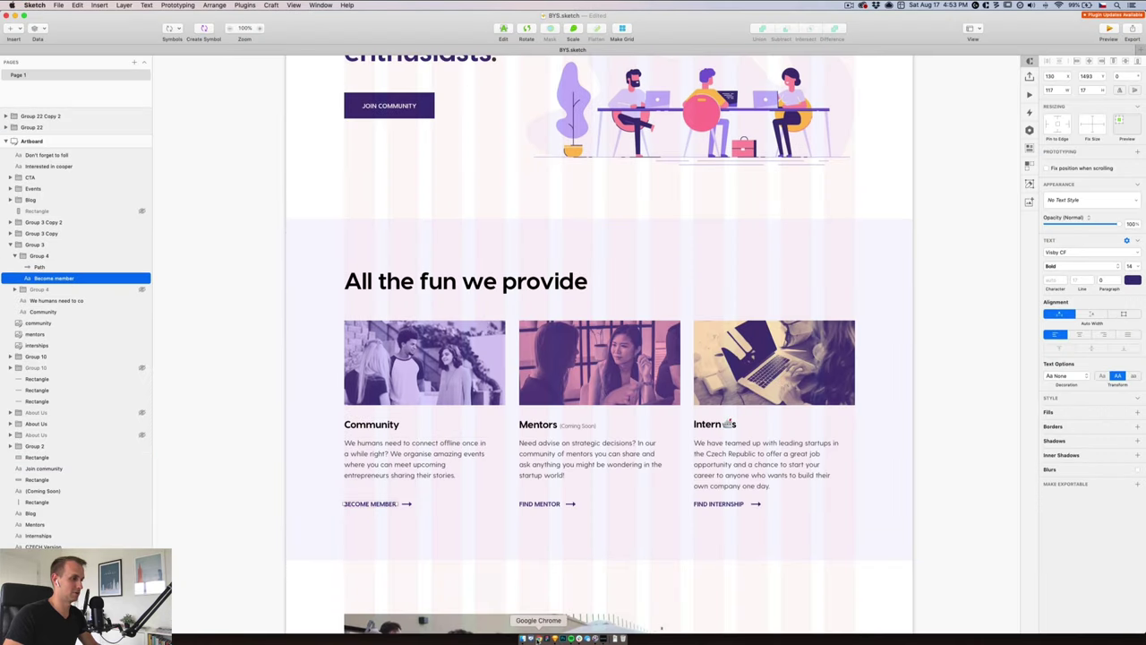
{"action": "left_click", "coordinate": [538, 639]}
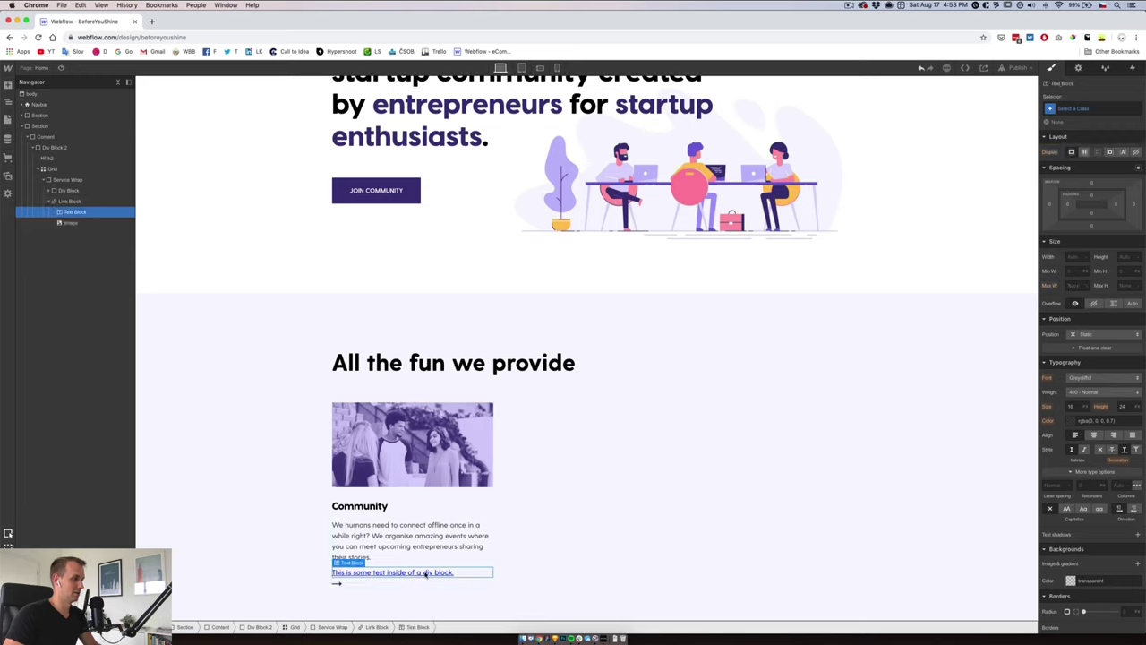
{"action": "triple_click", "coordinate": [425, 573]}
{"action": "type", "text": "Becom"}
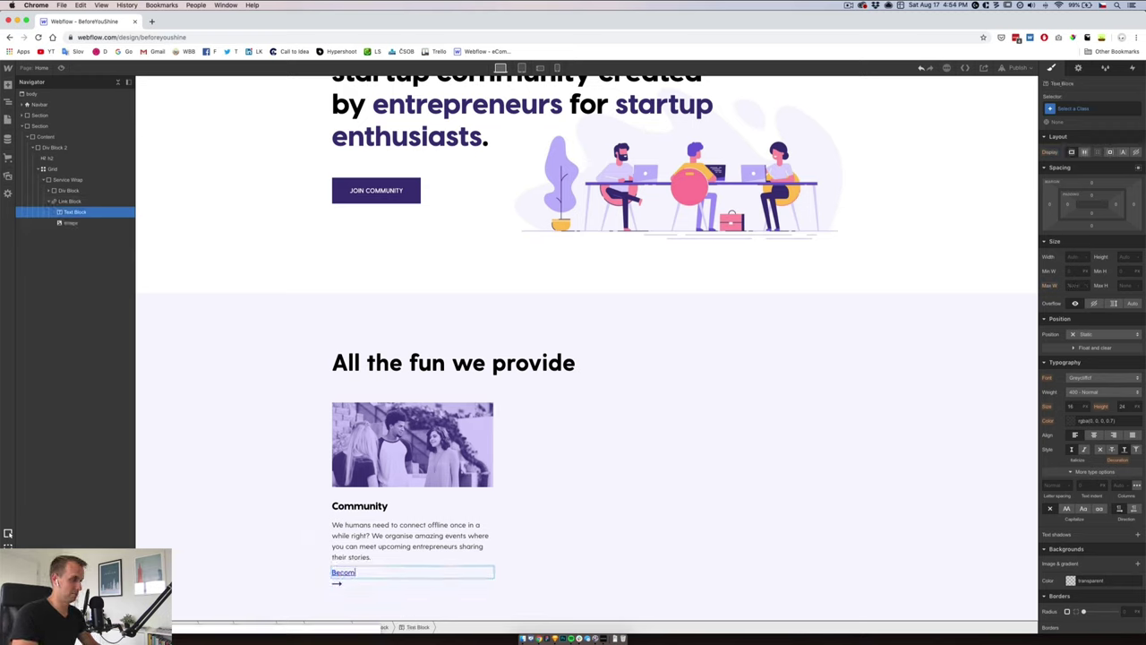
{"action": "type", "text": "e Meme"}
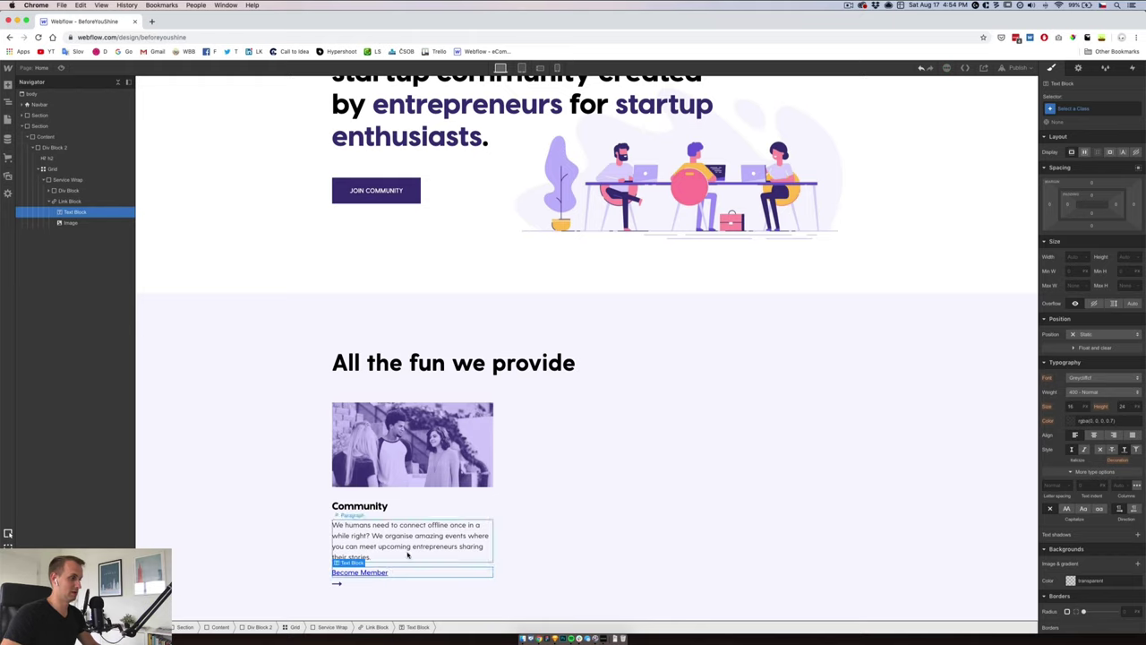
- Give the arrow image a 12 px left margin, and lay out its link block as a horizontal flexbox with centred alignment
{"action": "left_click", "coordinate": [367, 575]}
{"action": "left_click", "coordinate": [337, 583]}
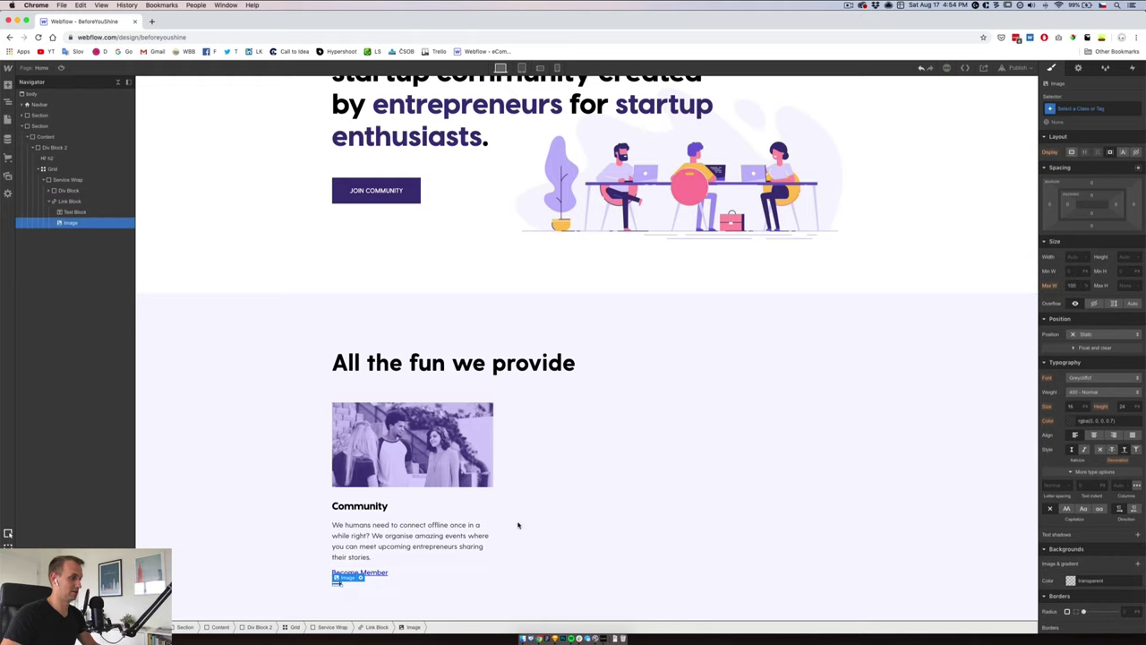
{"action": "left_click", "coordinate": [1050, 205]}
{"action": "type", "text": "1"}
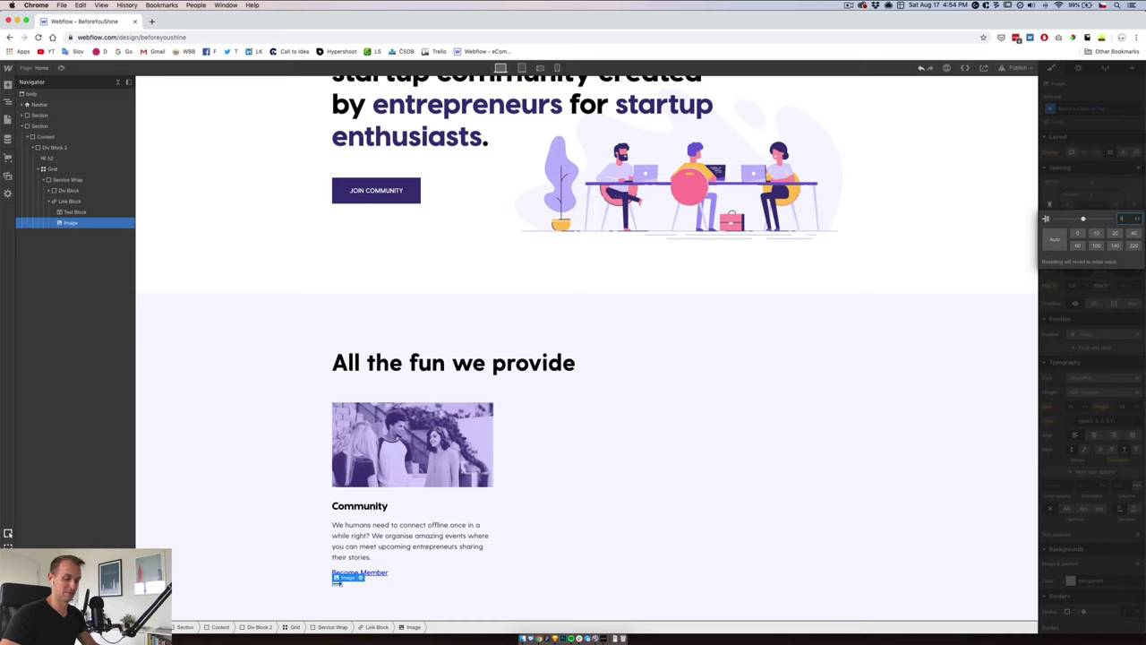
{"action": "type", "text": "2"}
{"action": "key", "text": "Return"}
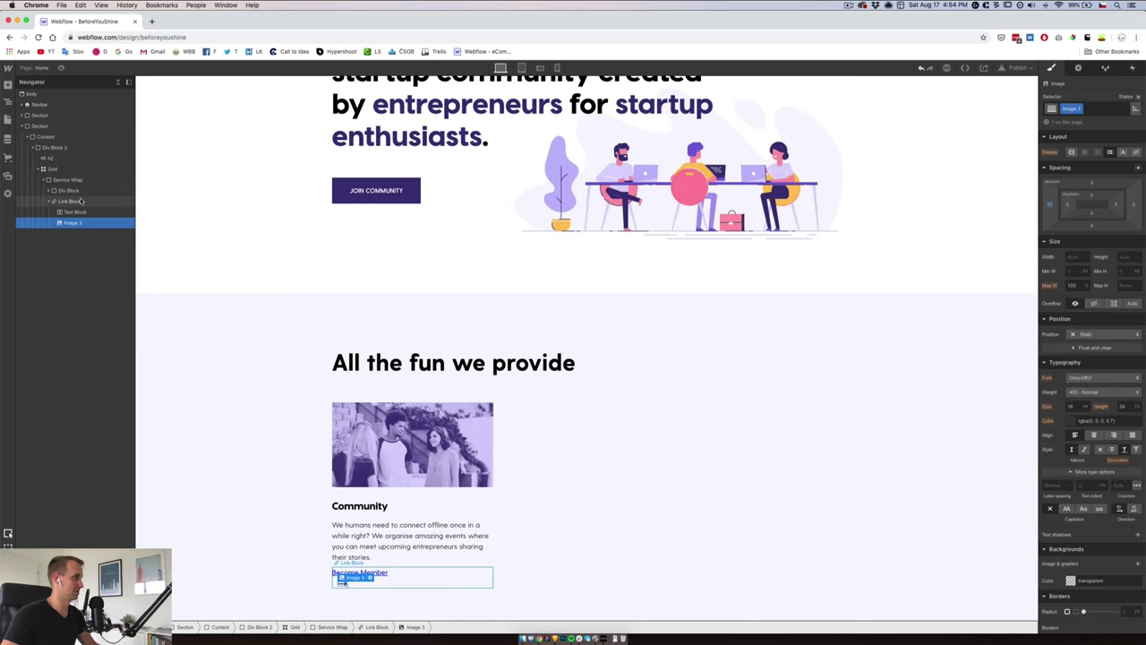
{"action": "left_click", "coordinate": [81, 201]}
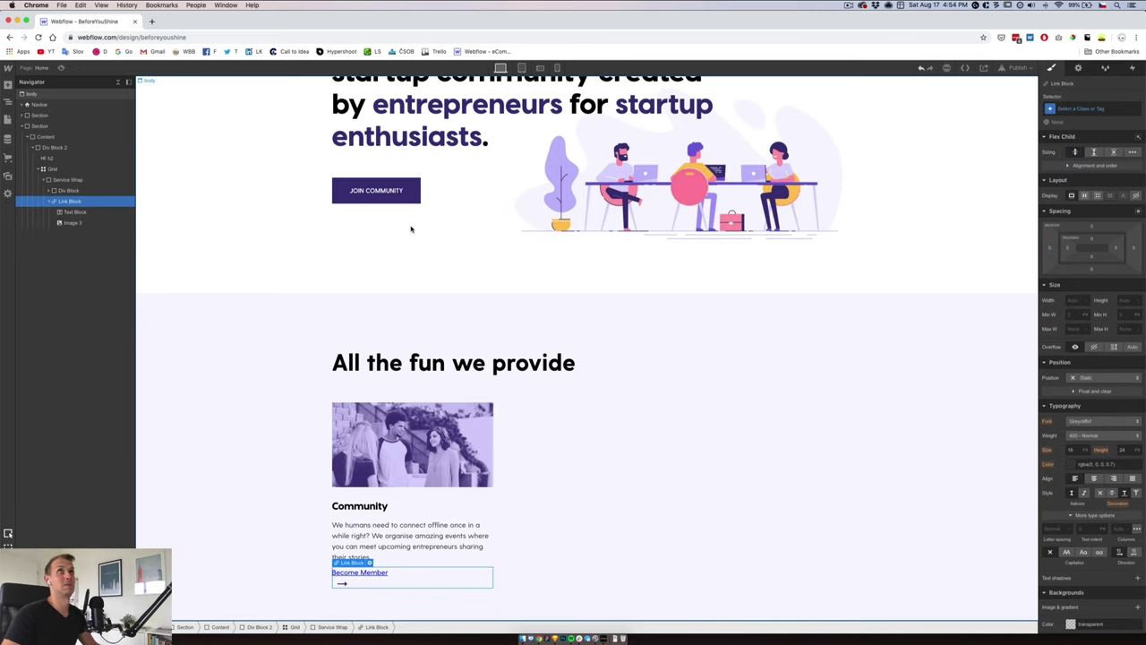
{"action": "left_click", "coordinate": [1084, 195]}
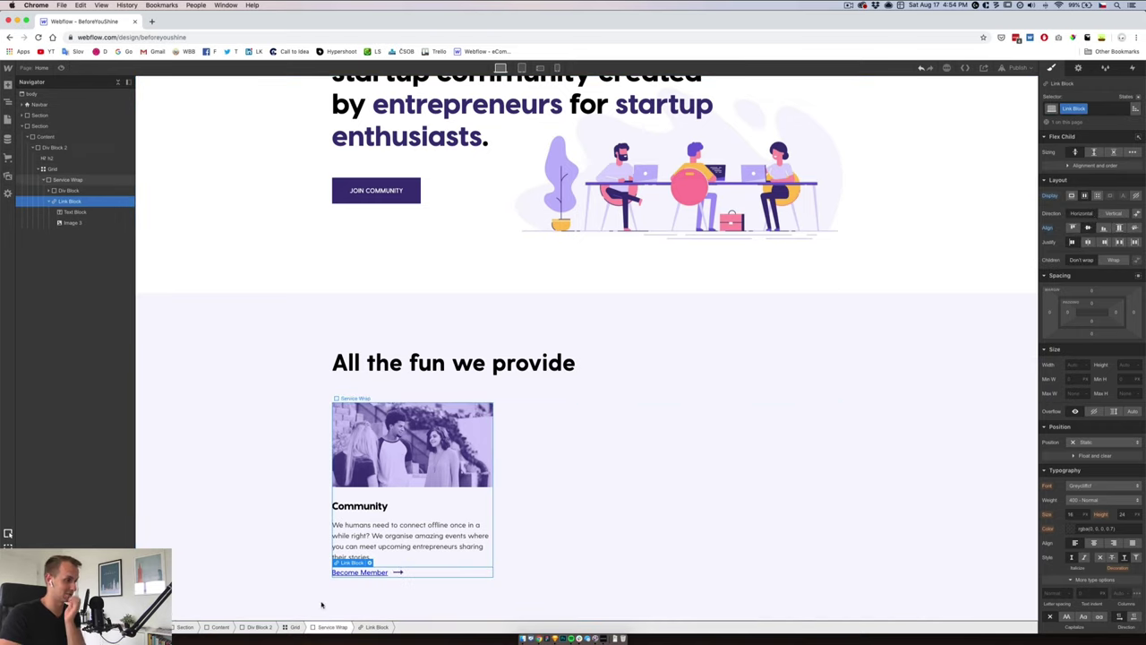
- Set the Become Member text to all caps and remove the underline from it and its link block
{"action": "left_click", "coordinate": [384, 575]}
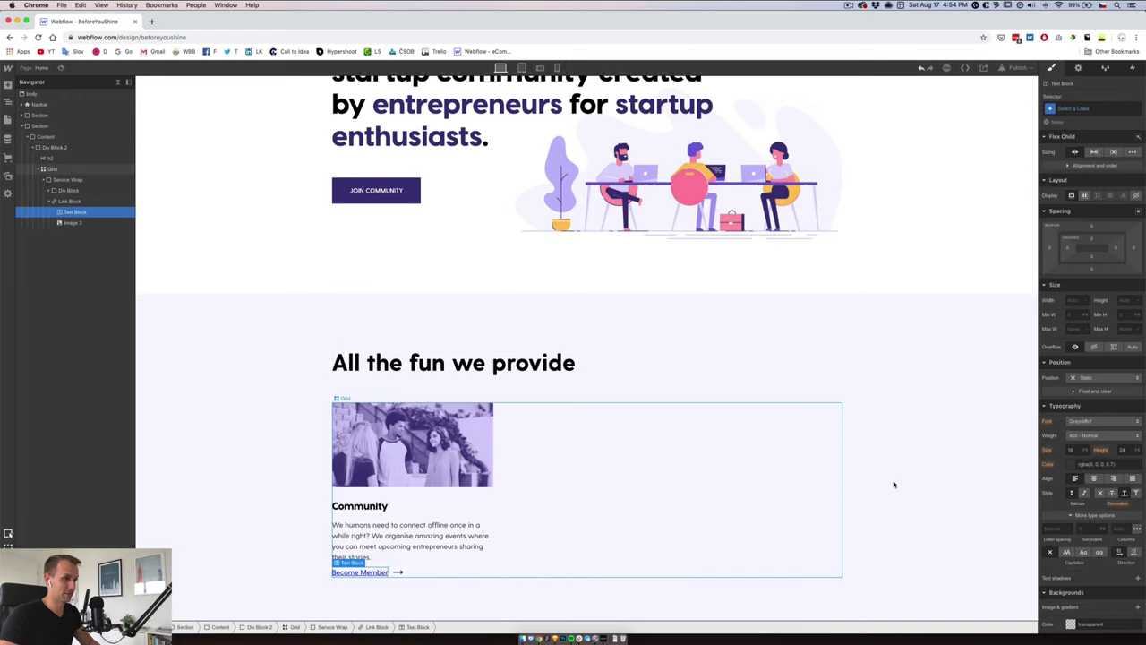
{"action": "left_click", "coordinate": [1067, 551]}
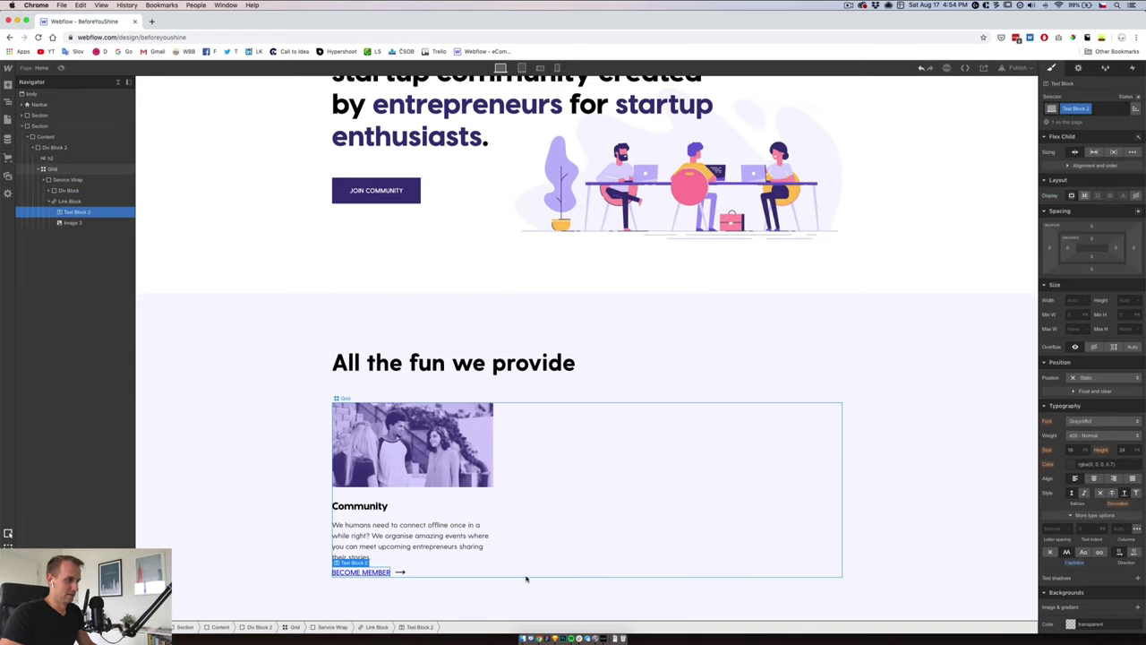
{"action": "left_click", "coordinate": [1098, 495]}
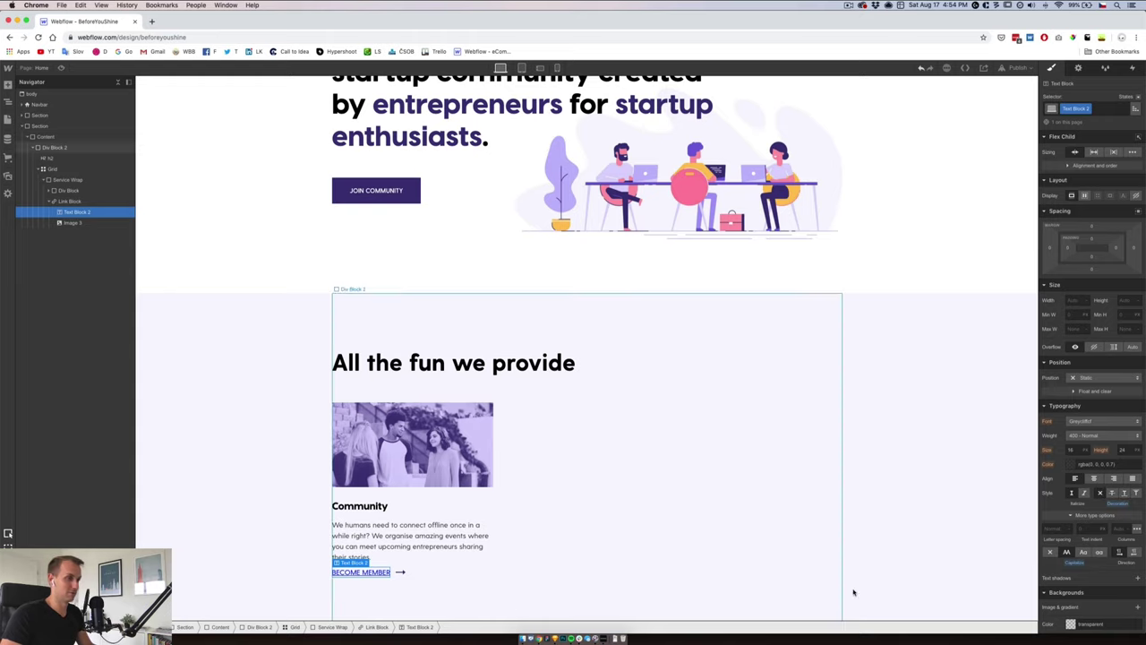
{"action": "left_click", "coordinate": [66, 201]}
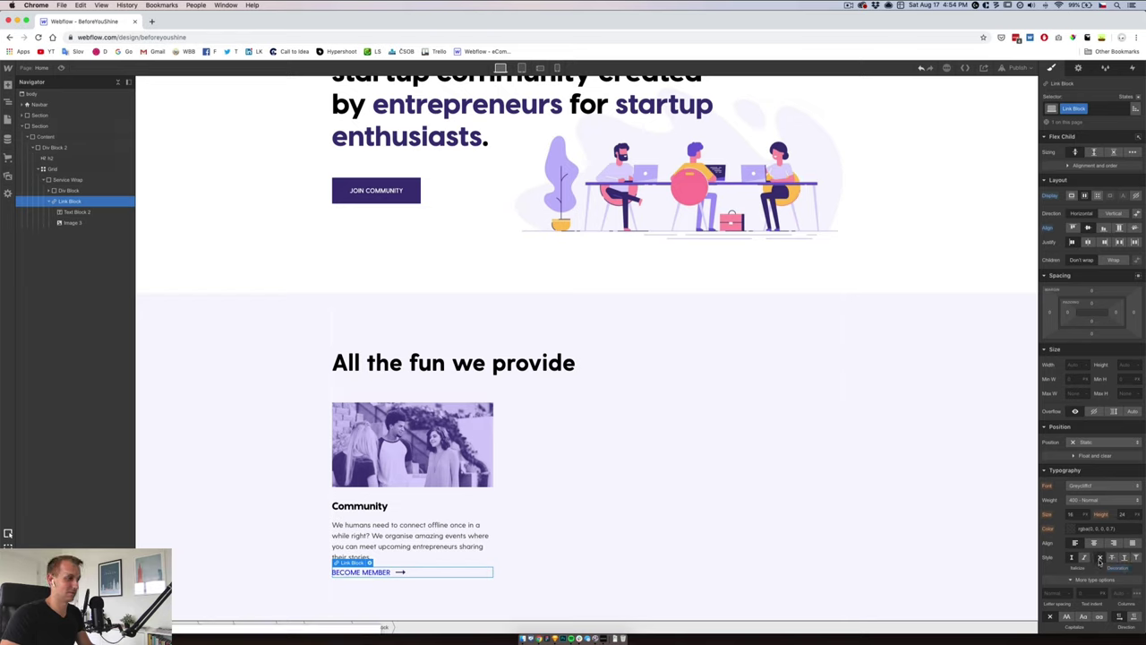
- Set the Become Member text's font to Visbycf with weight 700 - Bold
{"action": "left_click", "coordinate": [93, 212]}
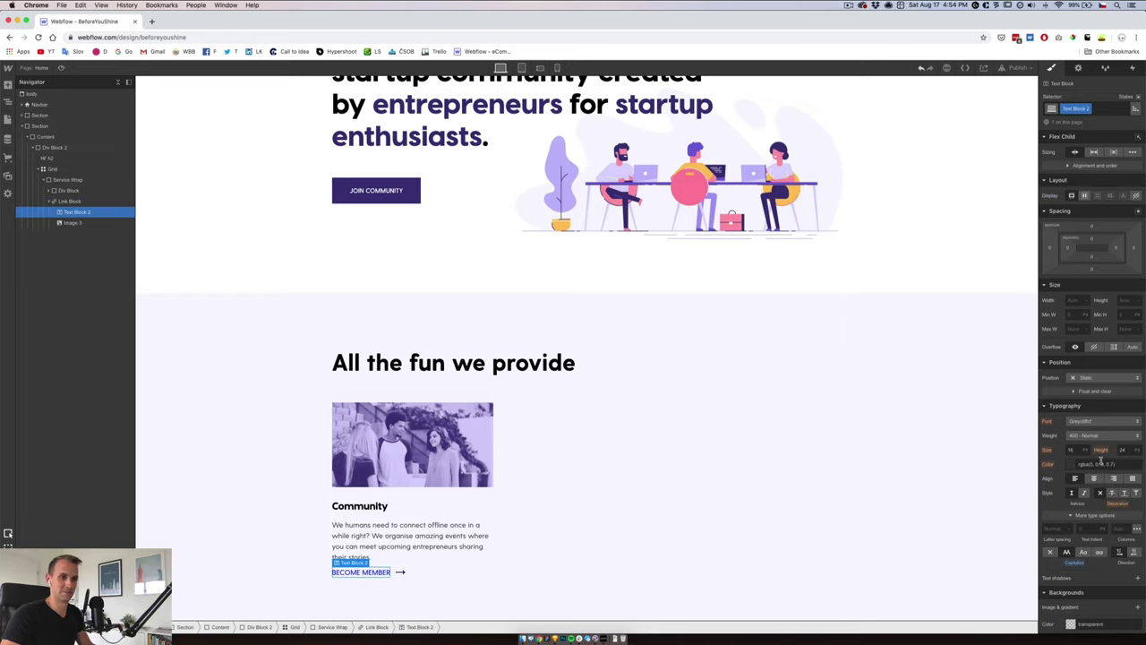
{"action": "left_click", "coordinate": [1086, 420]}
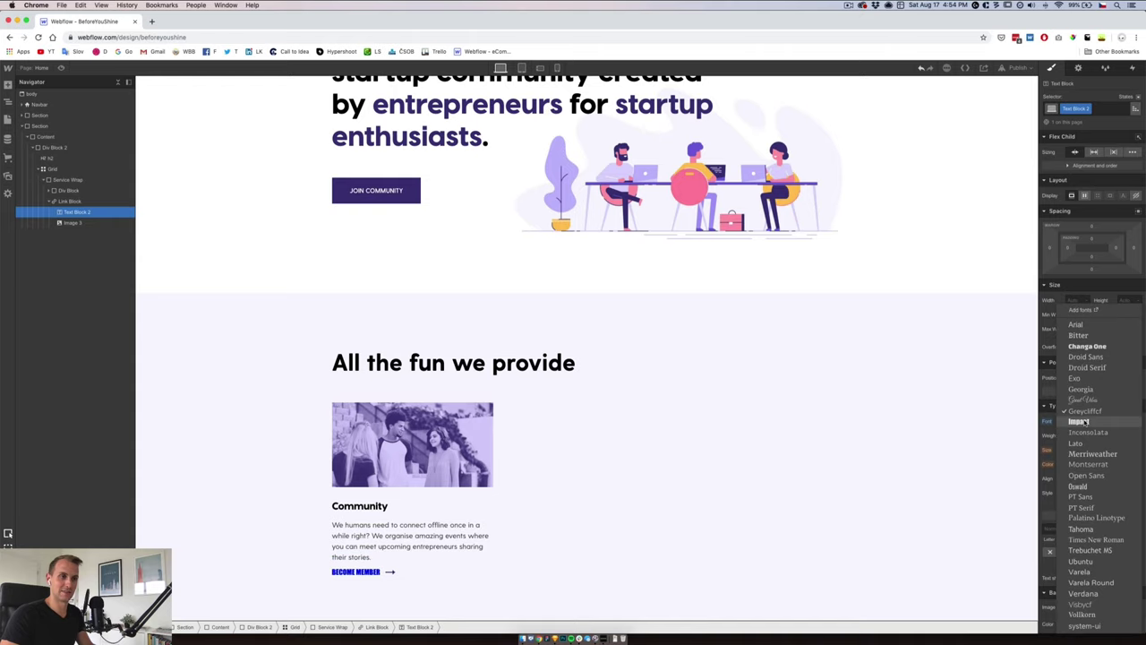
{"action": "left_click", "coordinate": [1086, 600]}
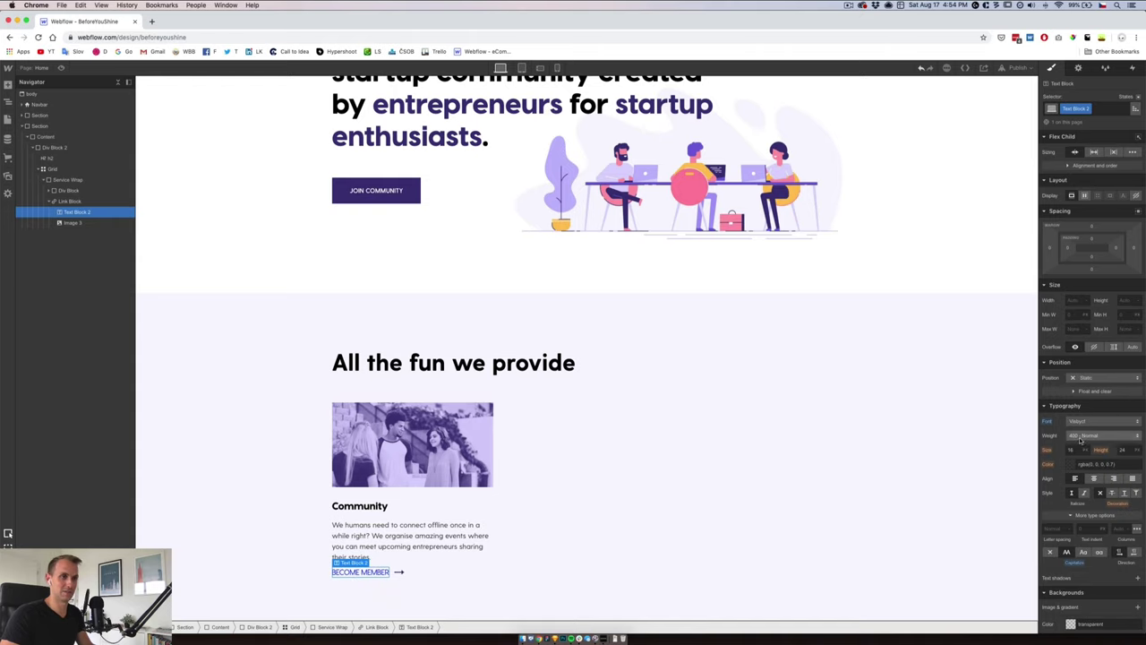
{"action": "left_click", "coordinate": [1097, 436]}
{"action": "left_click", "coordinate": [1090, 482]}
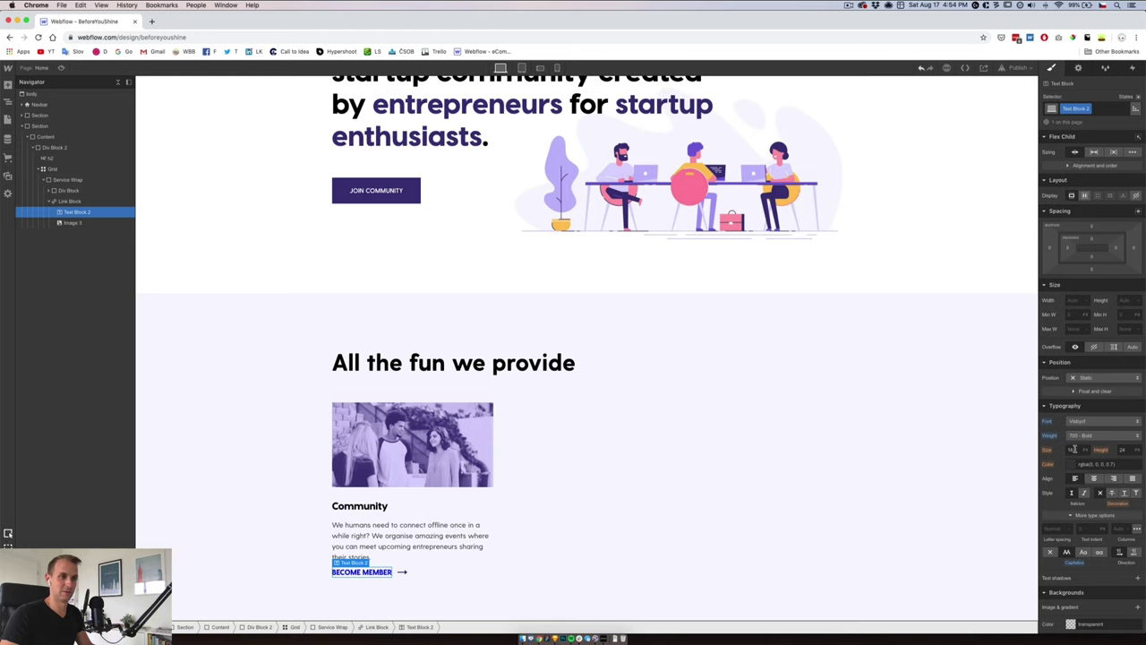
- Check the Become Member label's text style in the Sketch design, and set the Webflow text to size 14 px with 22 px line height
{"action": "key", "text": "super+Tab"}
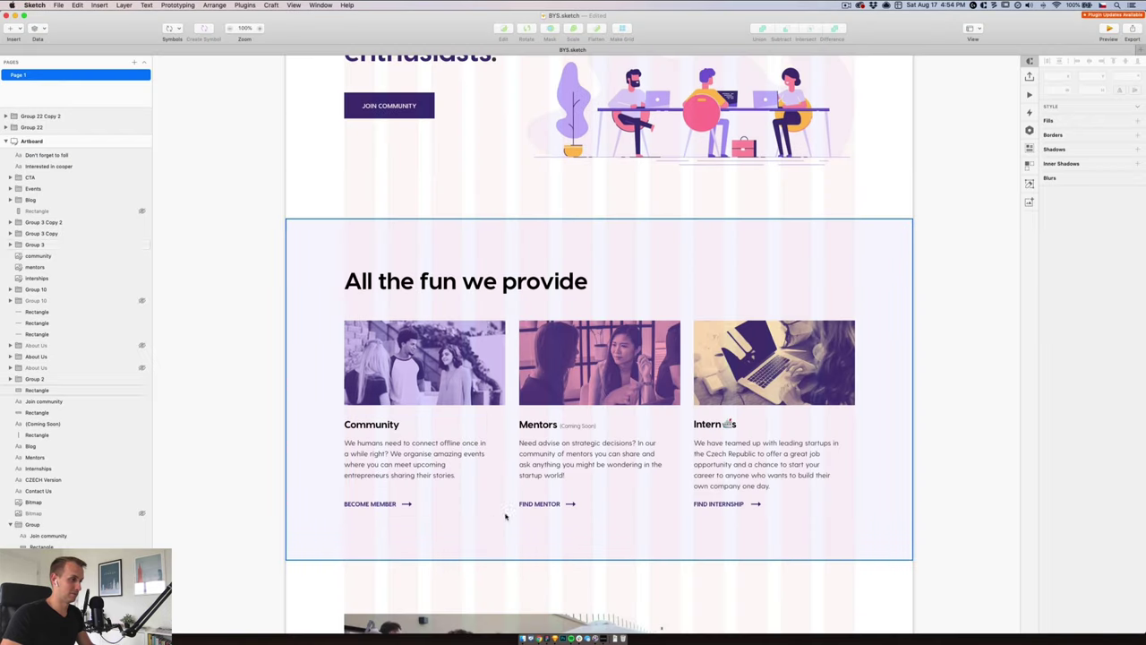
{"action": "left_click", "coordinate": [385, 504]}
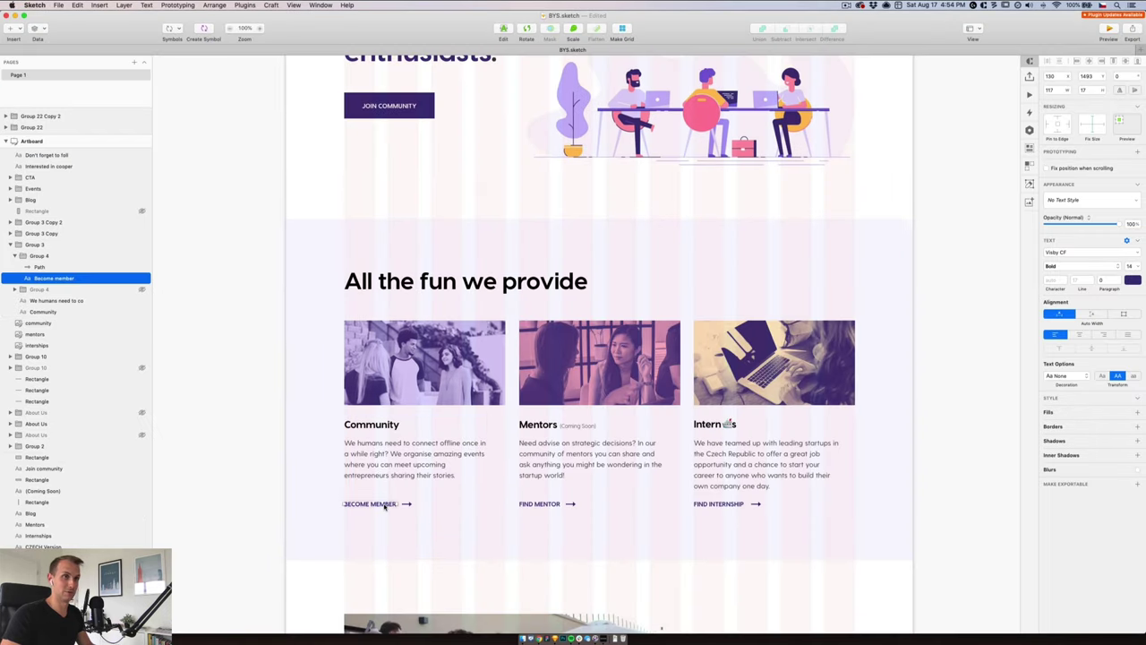
{"action": "left_click", "coordinate": [540, 638]}
{"action": "type", "text": "1"}
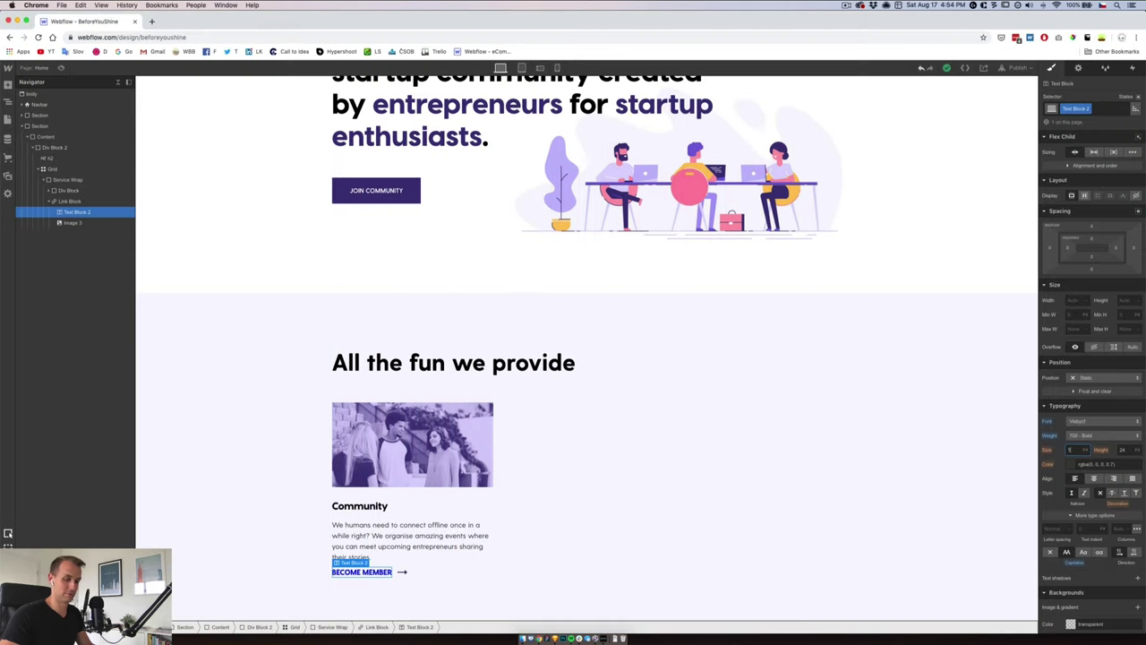
{"action": "type", "text": "4"}
{"action": "key", "text": "Tab"}
{"action": "type", "text": "22"}
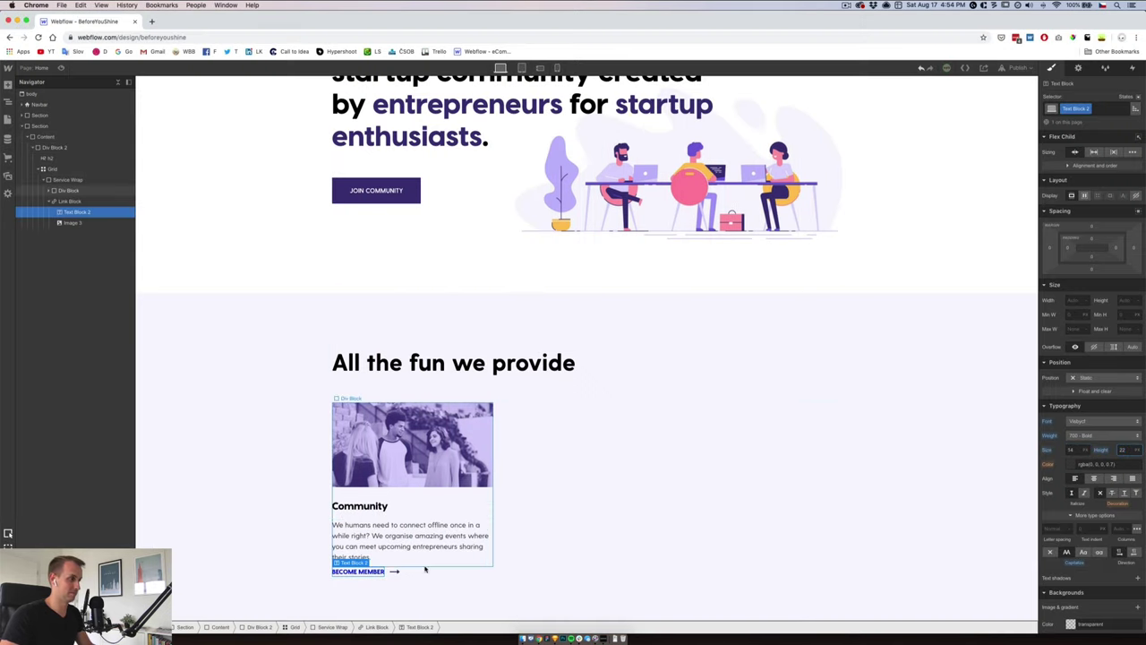
- Set the colour of the Become Member text block to the Main Violet swatch
{"action": "double_click", "coordinate": [368, 573]}
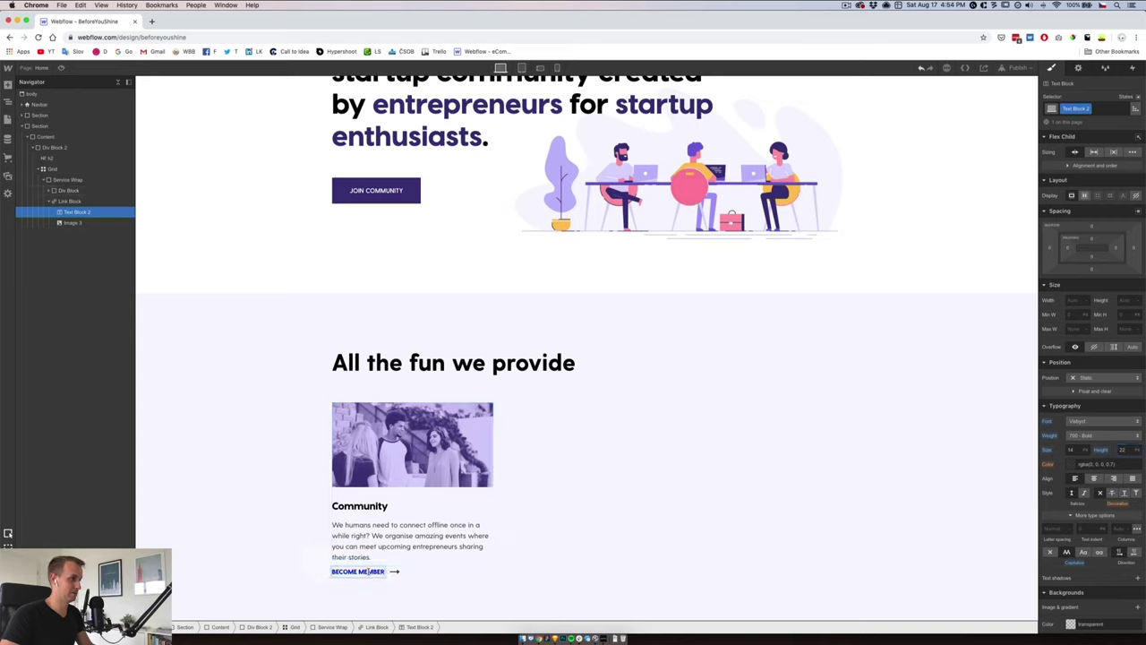
{"action": "triple_click", "coordinate": [368, 571]}
{"action": "left_click", "coordinate": [71, 200]}
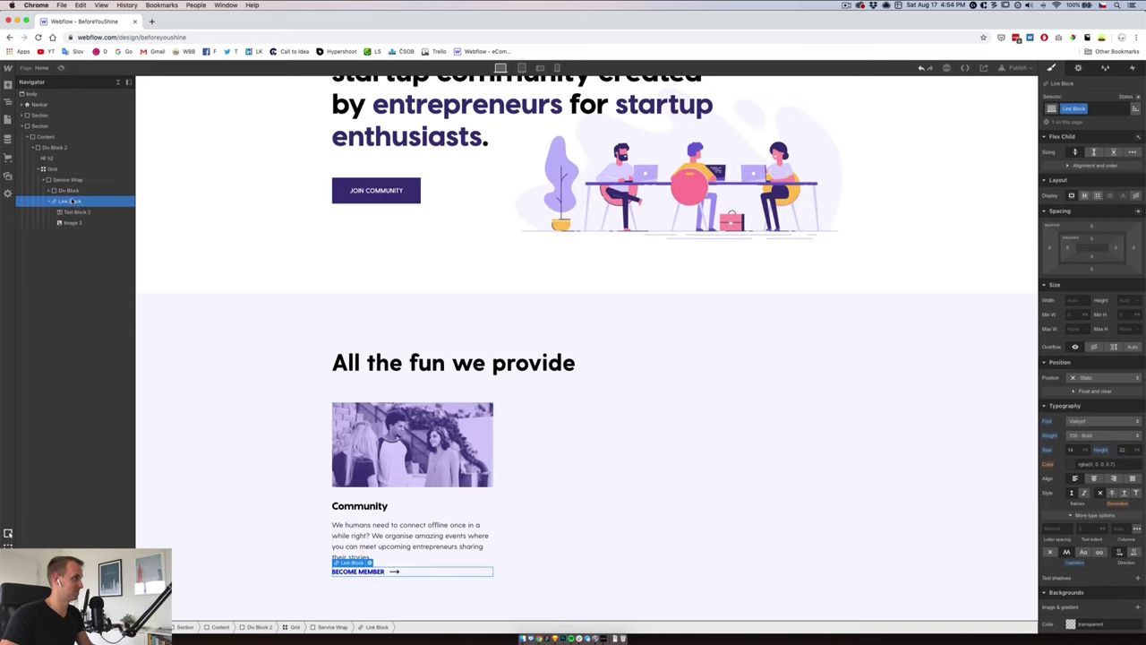
{"action": "left_click", "coordinate": [89, 212]}
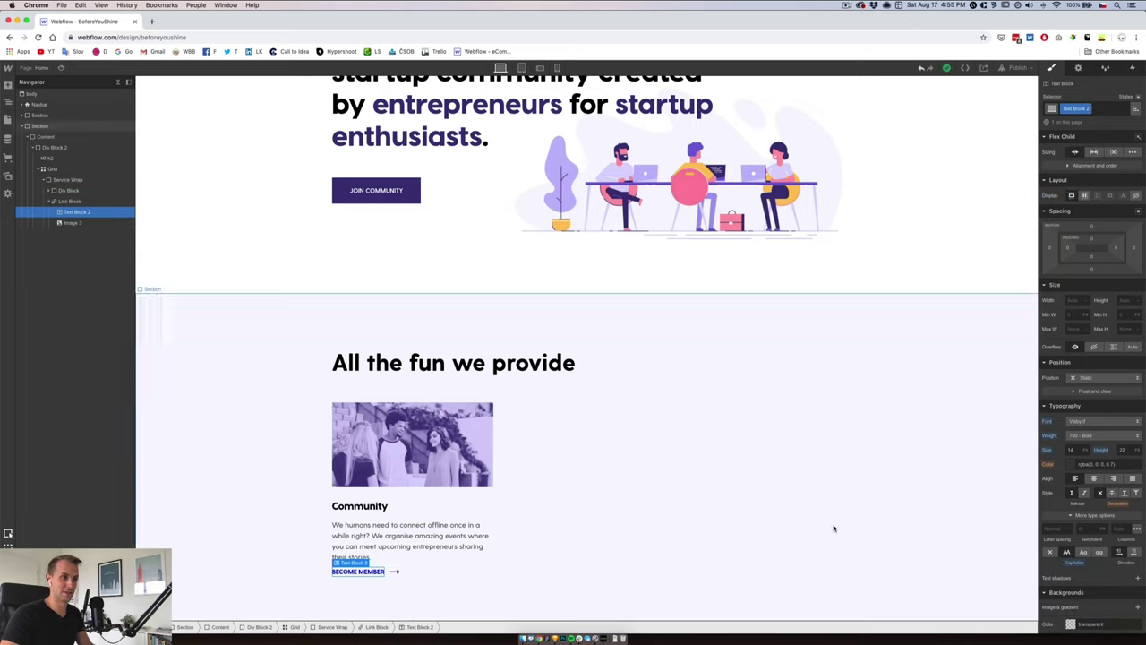
{"action": "left_click", "coordinate": [1068, 465]}
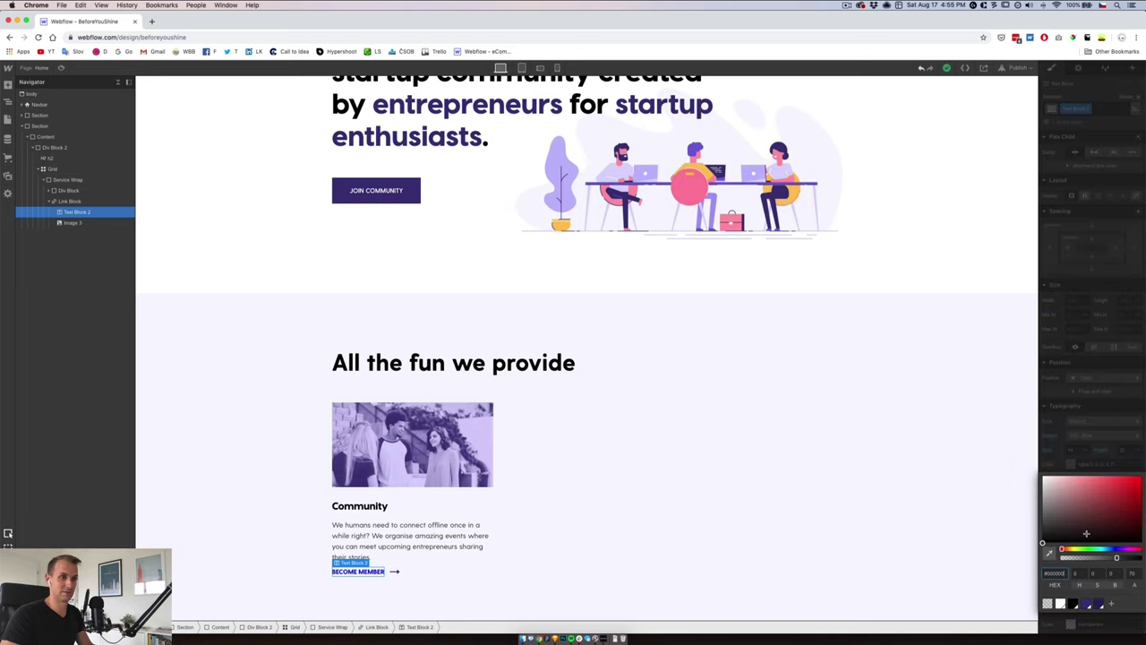
{"action": "left_click", "coordinate": [1086, 604]}
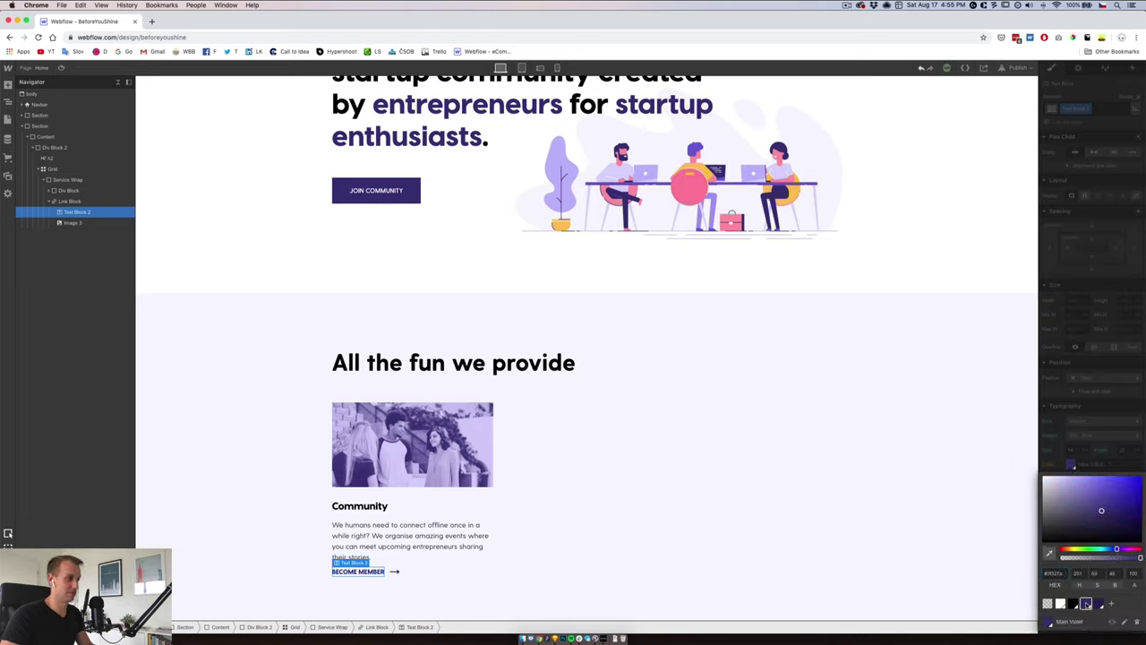
{"action": "left_click", "coordinate": [284, 522]}
- Rename the Become Member text block's class as Text Link Copy
{"action": "left_click", "coordinate": [78, 202]}
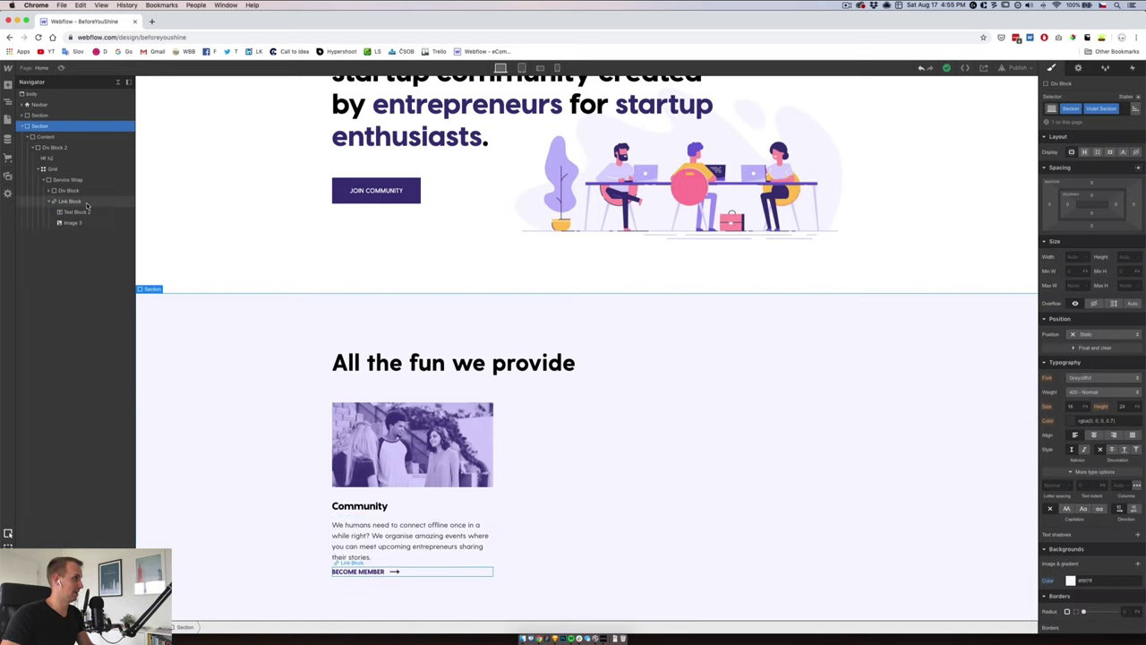
{"action": "left_click", "coordinate": [64, 212]}
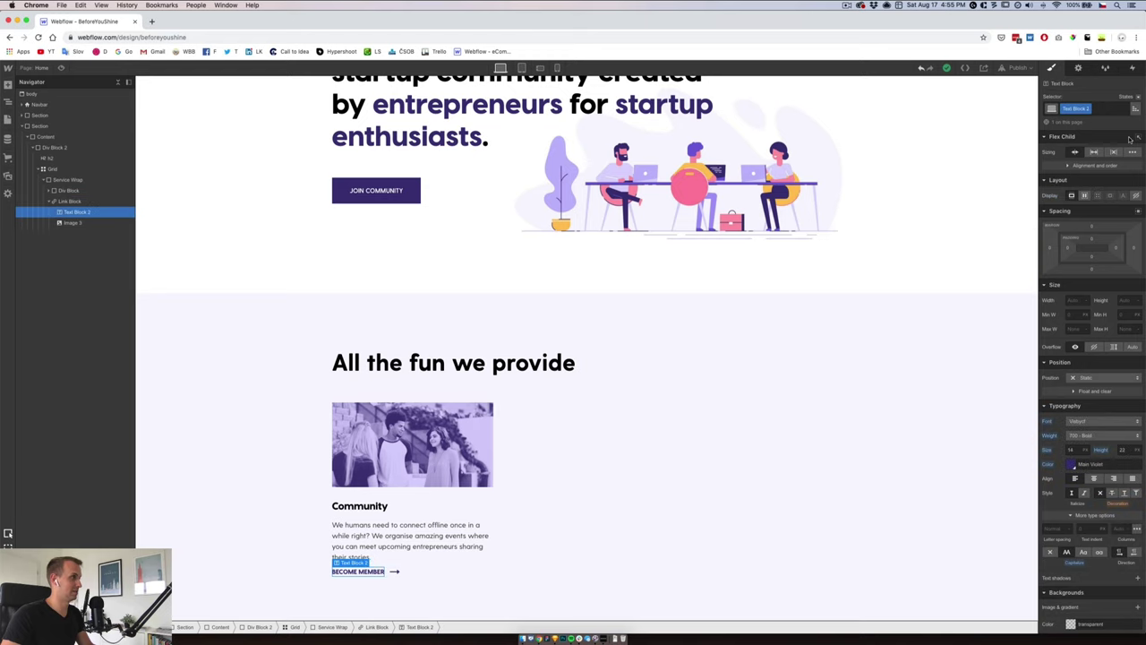
{"action": "left_click", "coordinate": [1089, 108]}
{"action": "left_click", "coordinate": [1078, 120]}
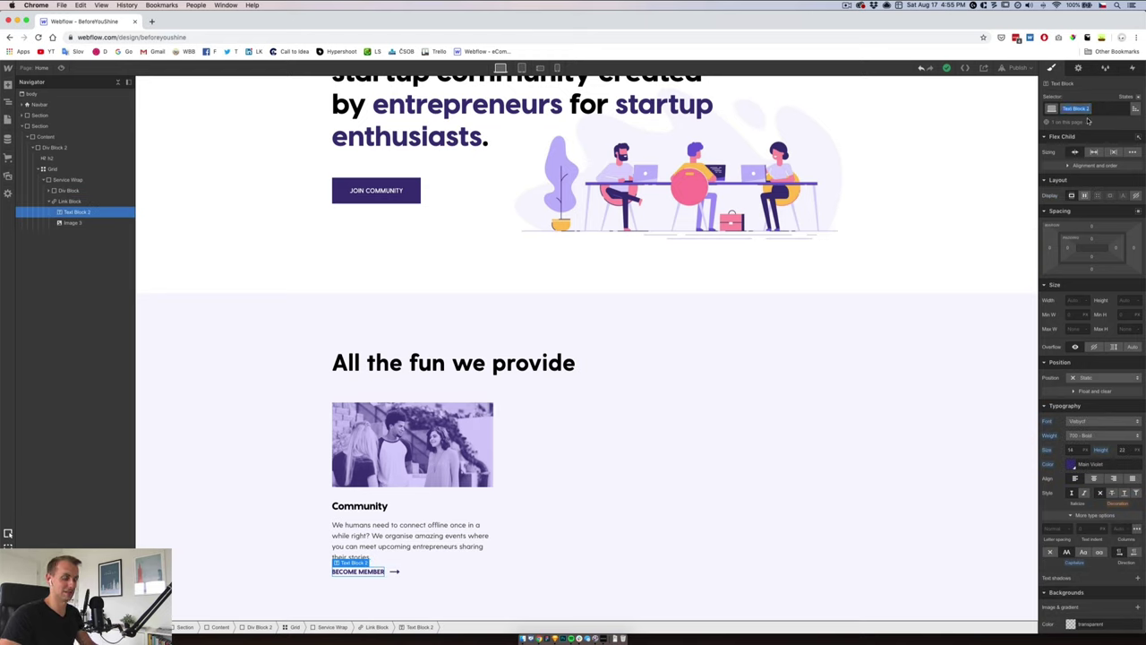
{"action": "type", "text": "T"}
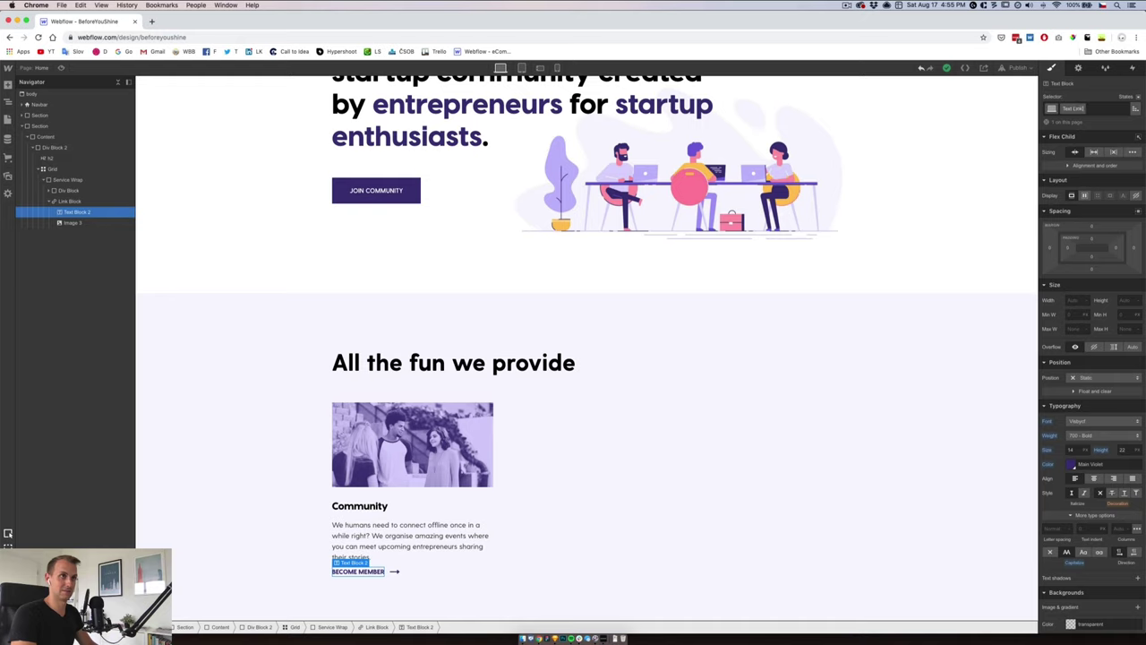
{"action": "type", "text": "Text Link Text"}
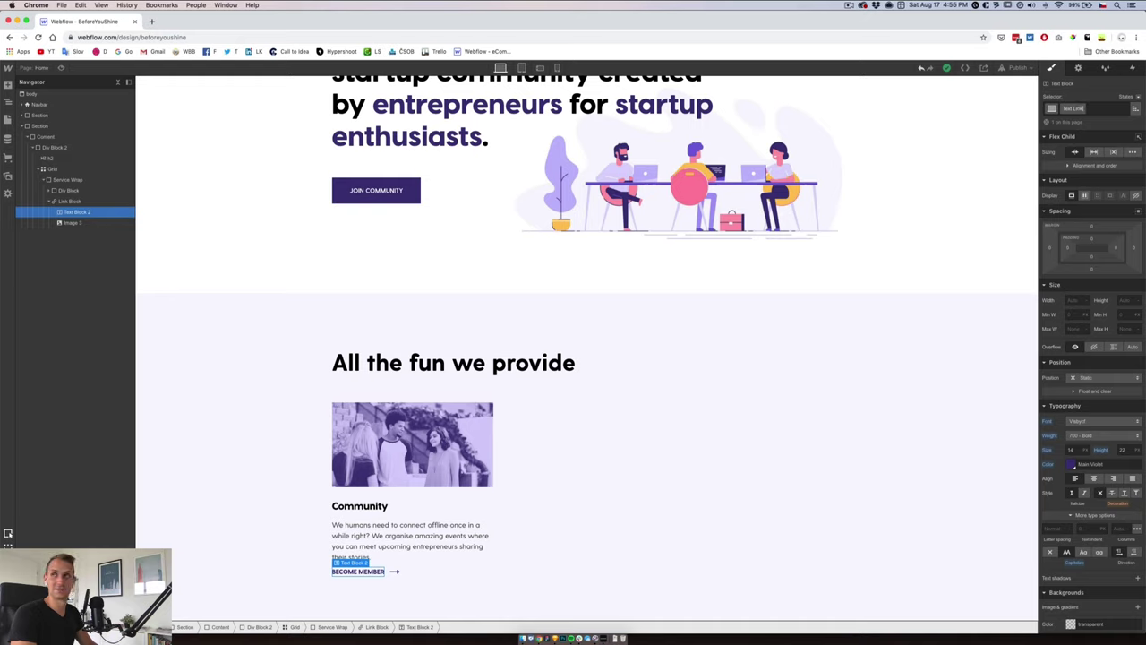
{"action": "type", "text": "Copy"}
{"action": "key", "text": "Return"}
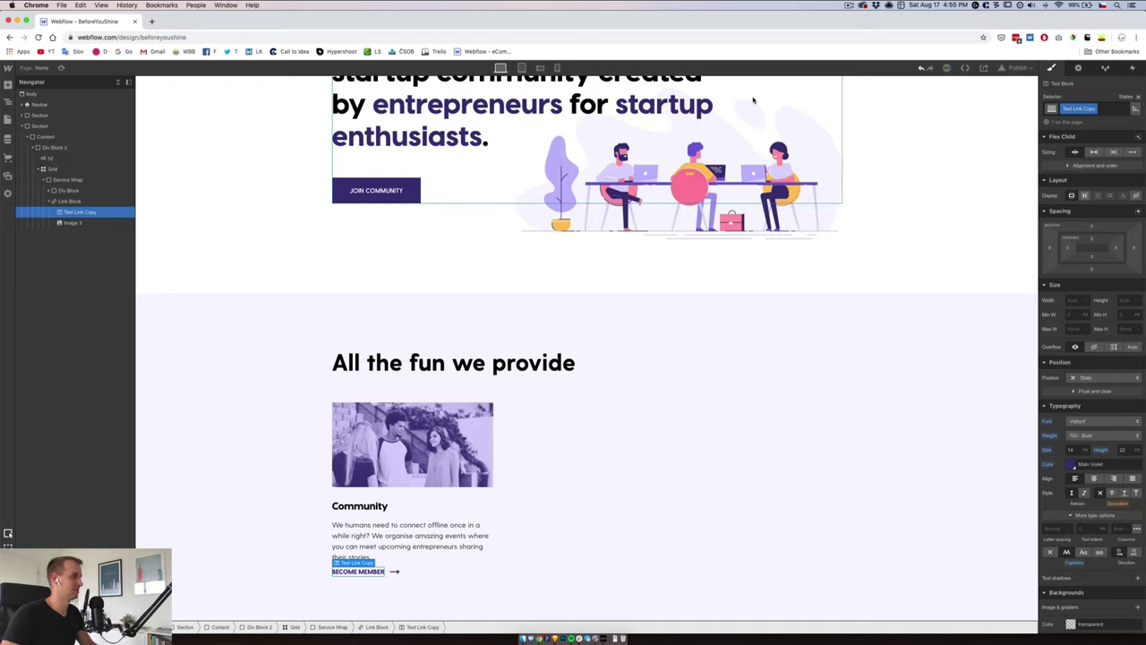
- Rename the arrow image's class as Link Arrow and collapse its link block in the element tree
{"action": "left_click", "coordinate": [73, 223]}
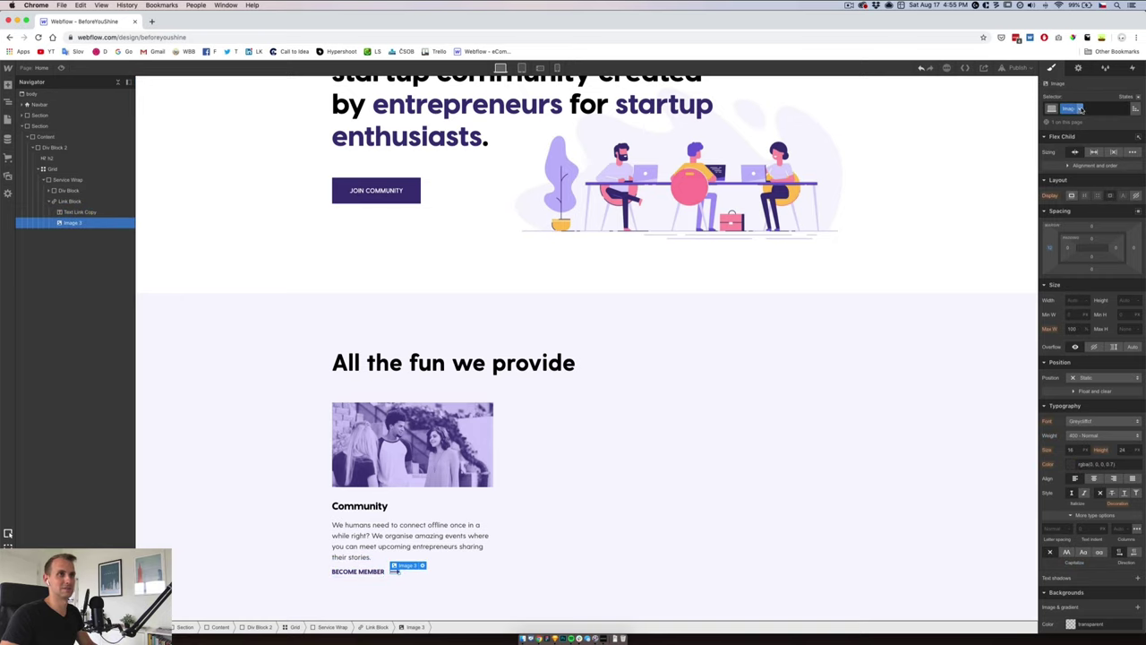
{"action": "key", "text": "BackSpace"}
{"action": "type", "text": "Link Arrow"}
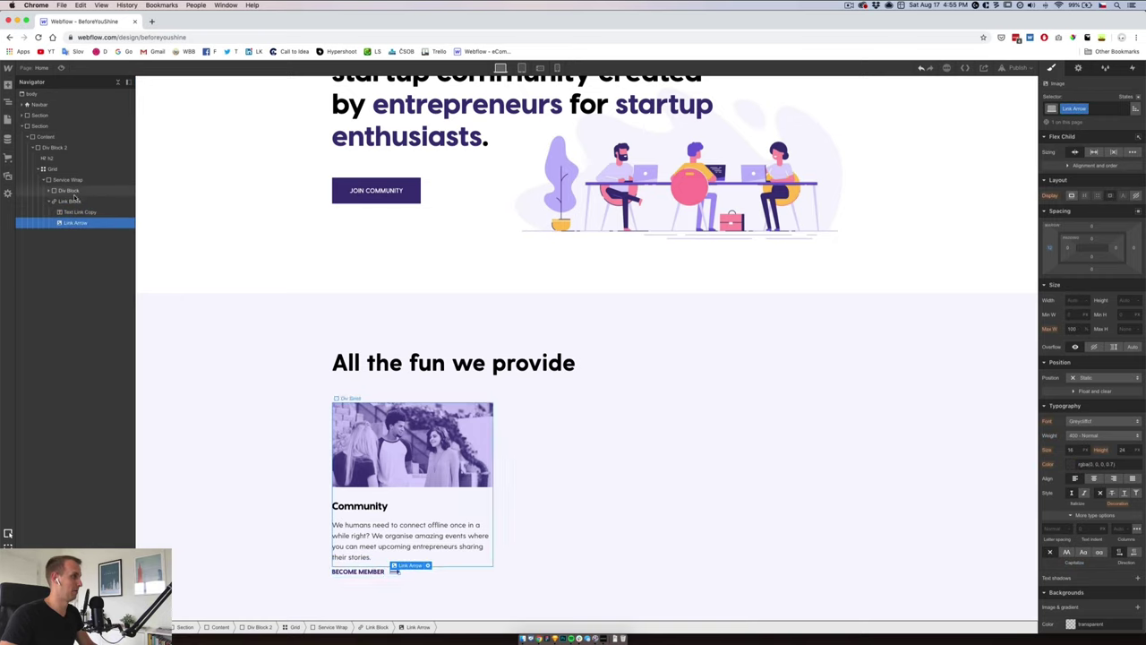
{"action": "left_click", "coordinate": [63, 202]}
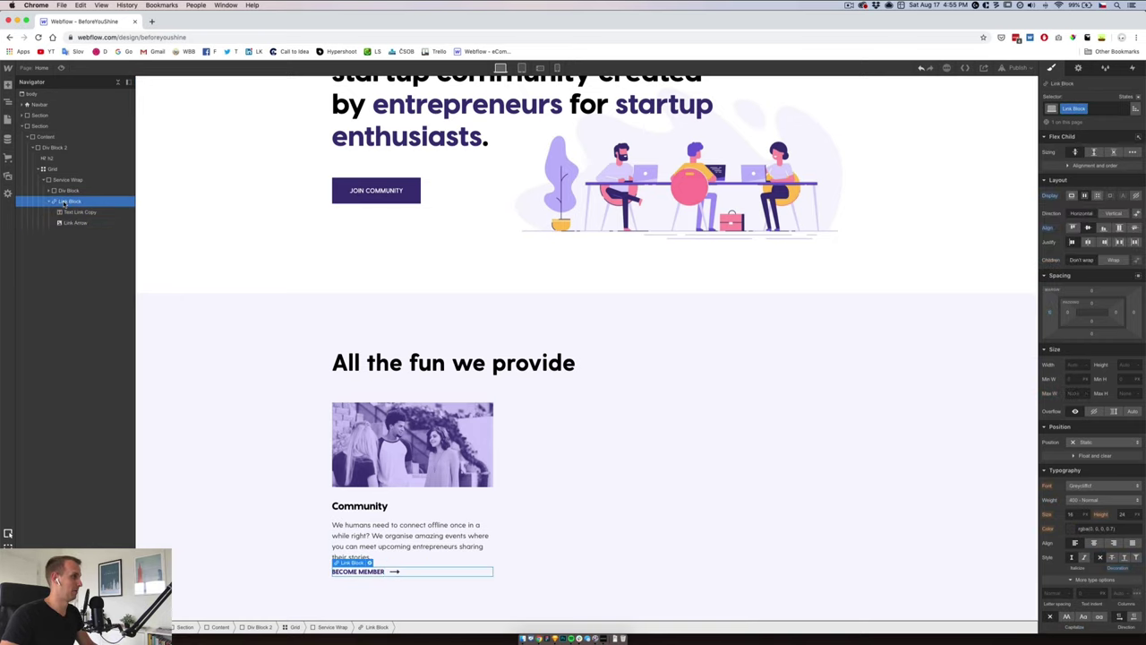
{"action": "left_click", "coordinate": [49, 202]}
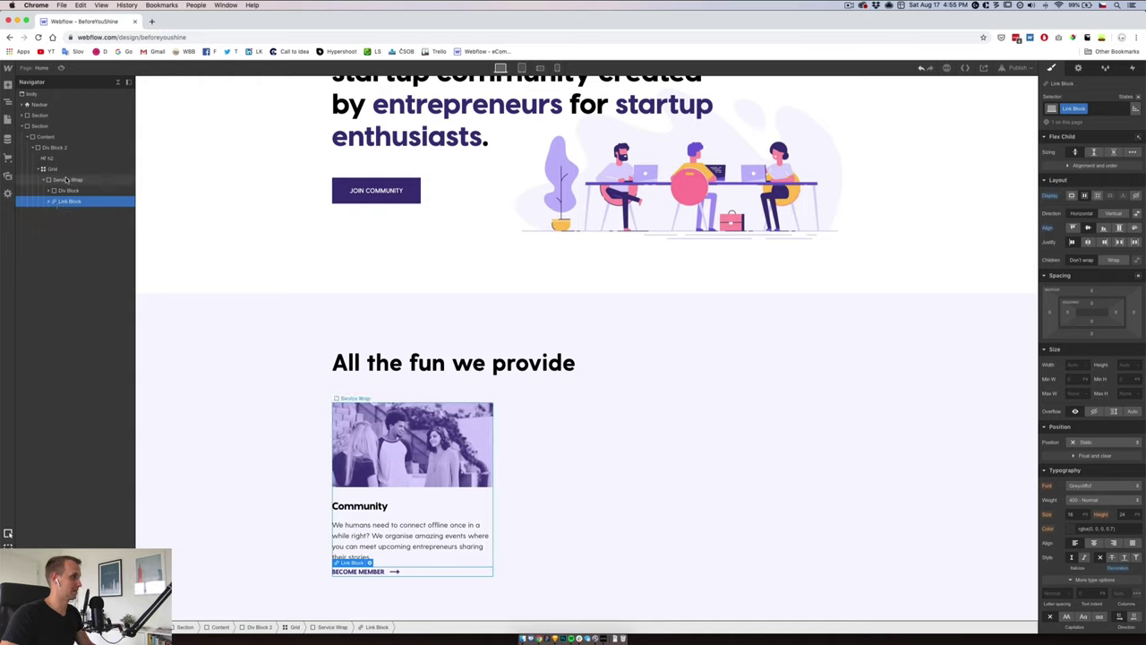
- Check the spacing above the links in the Sketch design, and give the div block holding the Community image and text a 10 px bottom margin
{"action": "left_click", "coordinate": [68, 190]}
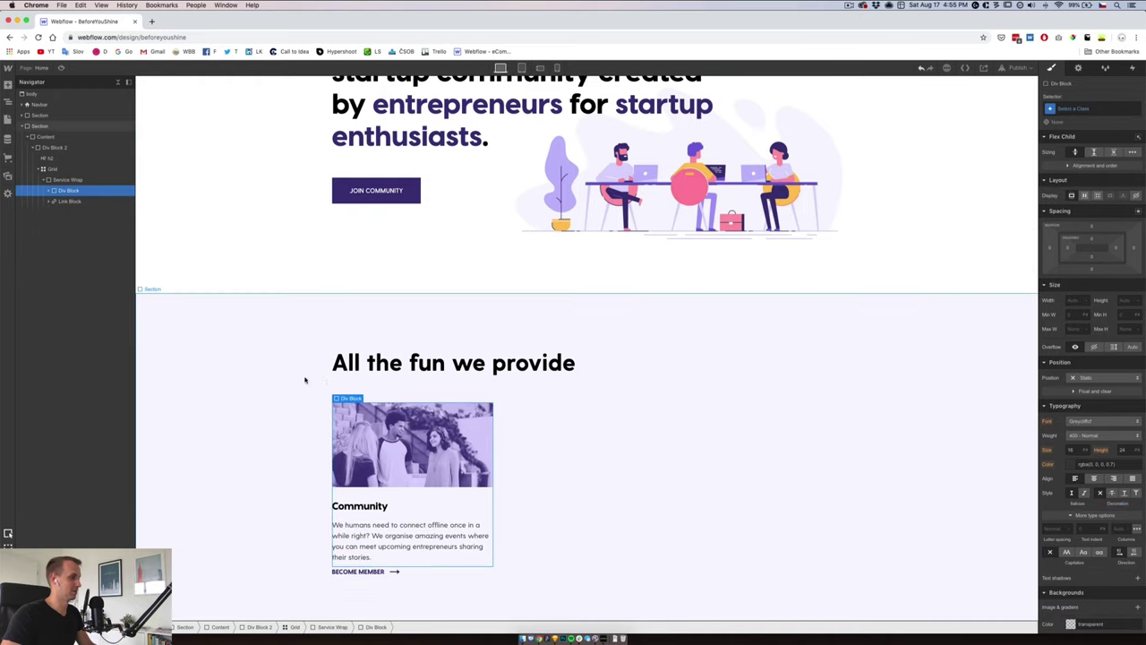
{"action": "left_click", "coordinate": [565, 639]}
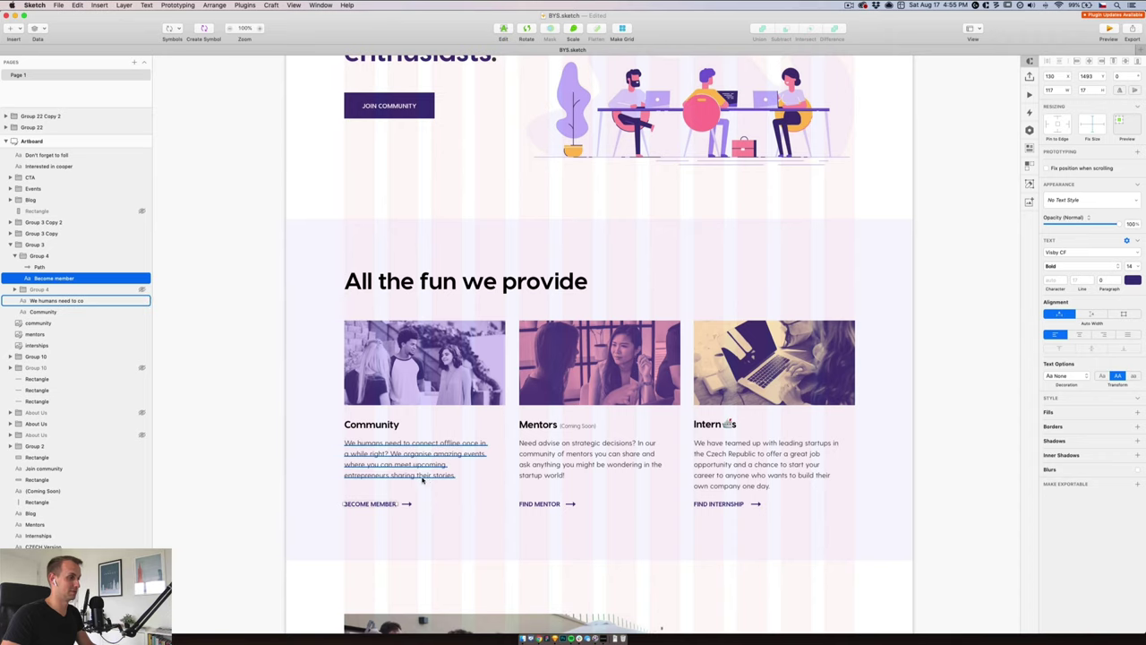
{"action": "left_click", "coordinate": [745, 476]}
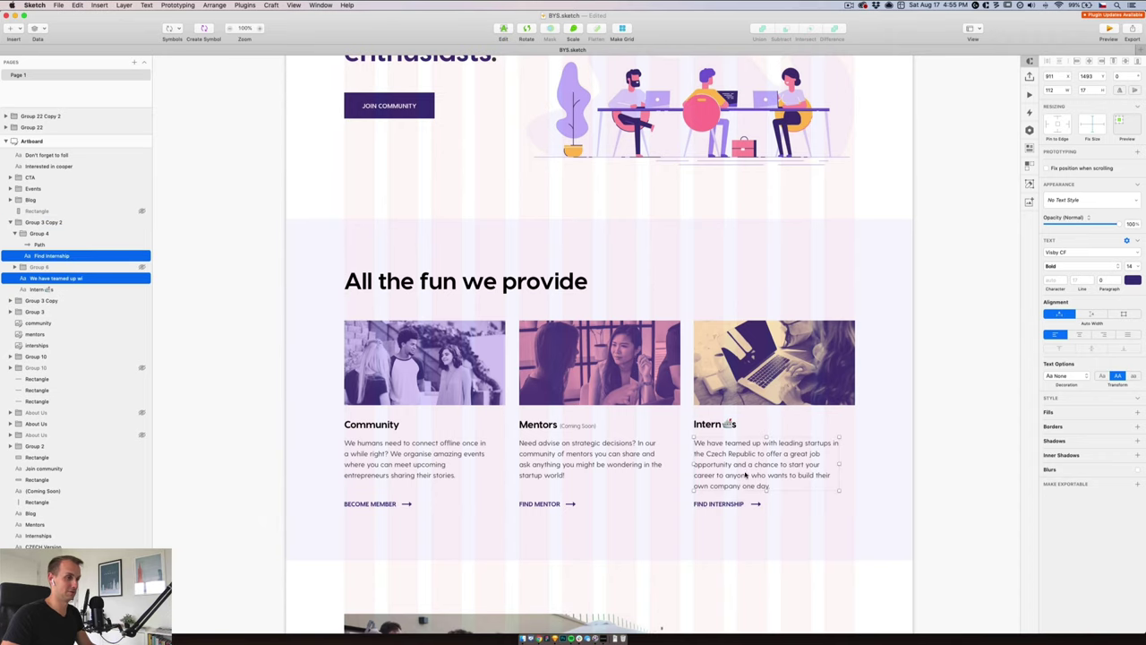
{"action": "left_click", "coordinate": [727, 503]}
{"action": "left_click", "coordinate": [533, 639]}
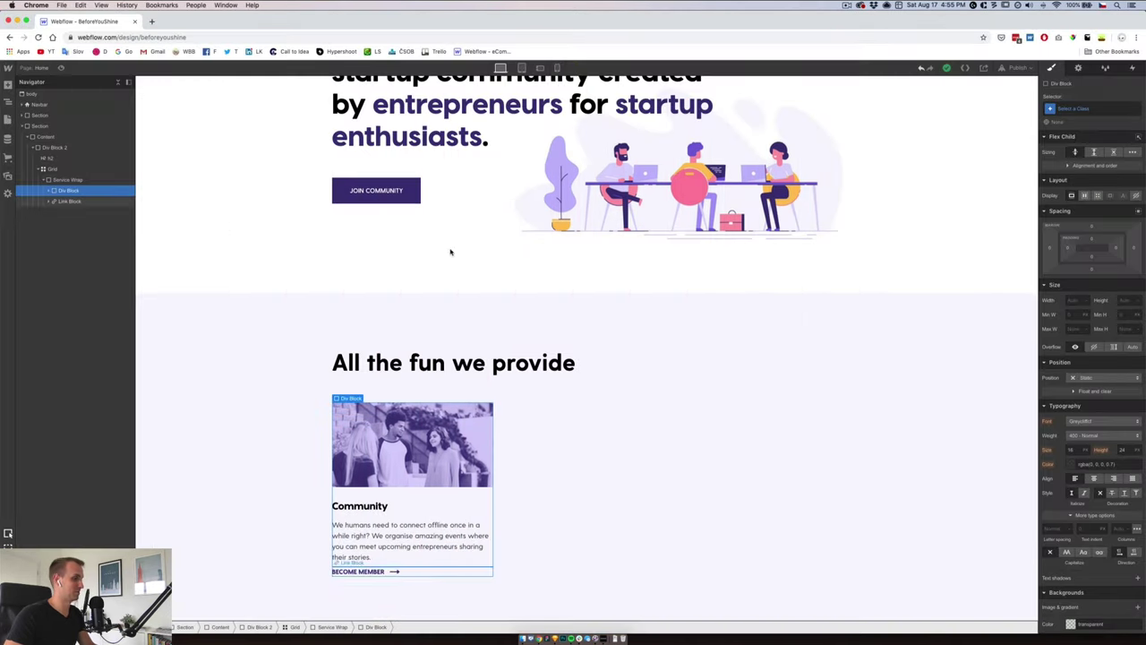
{"action": "left_click", "coordinate": [420, 534]}
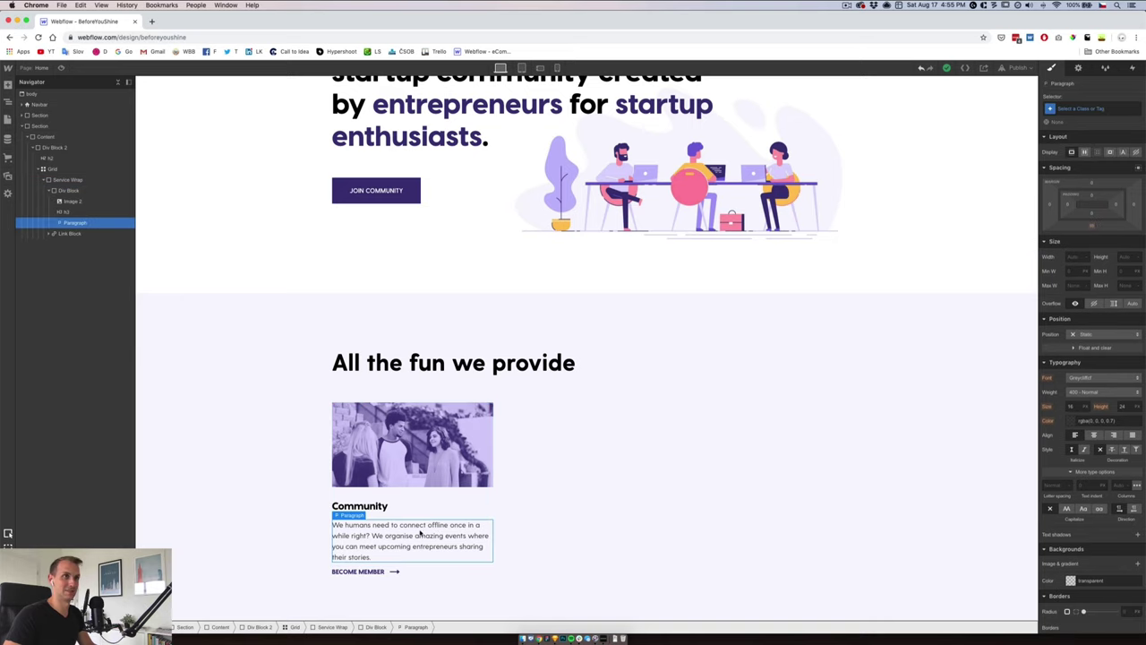
{"action": "left_click", "coordinate": [68, 190]}
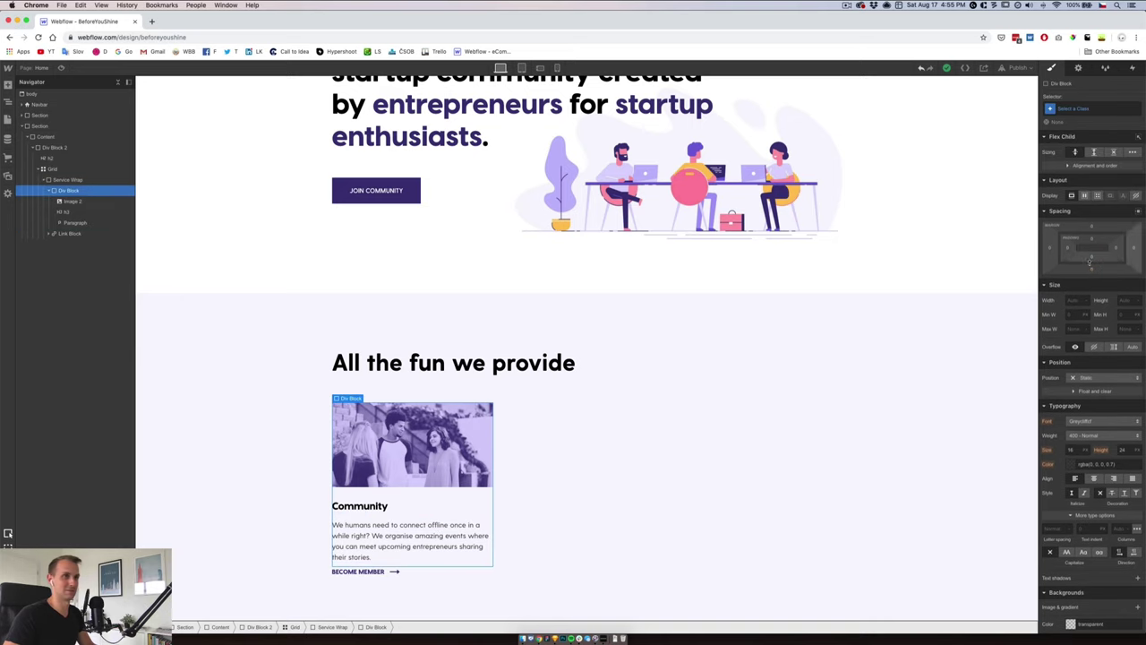
{"action": "left_click", "coordinate": [1092, 270]}
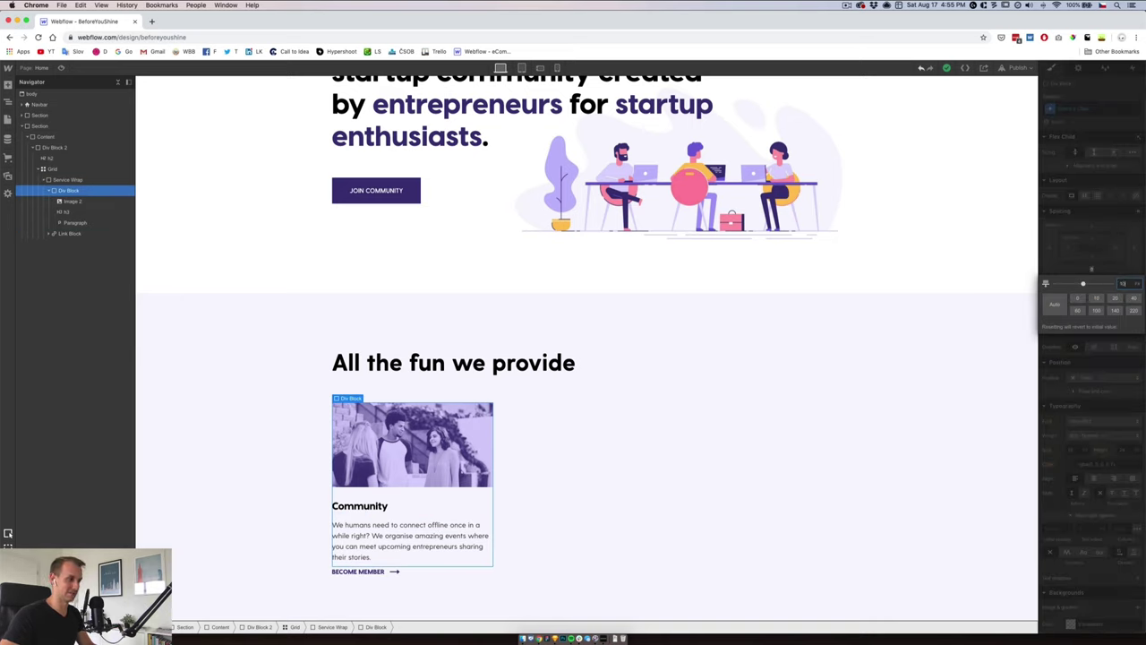
{"action": "key", "text": "Return"}
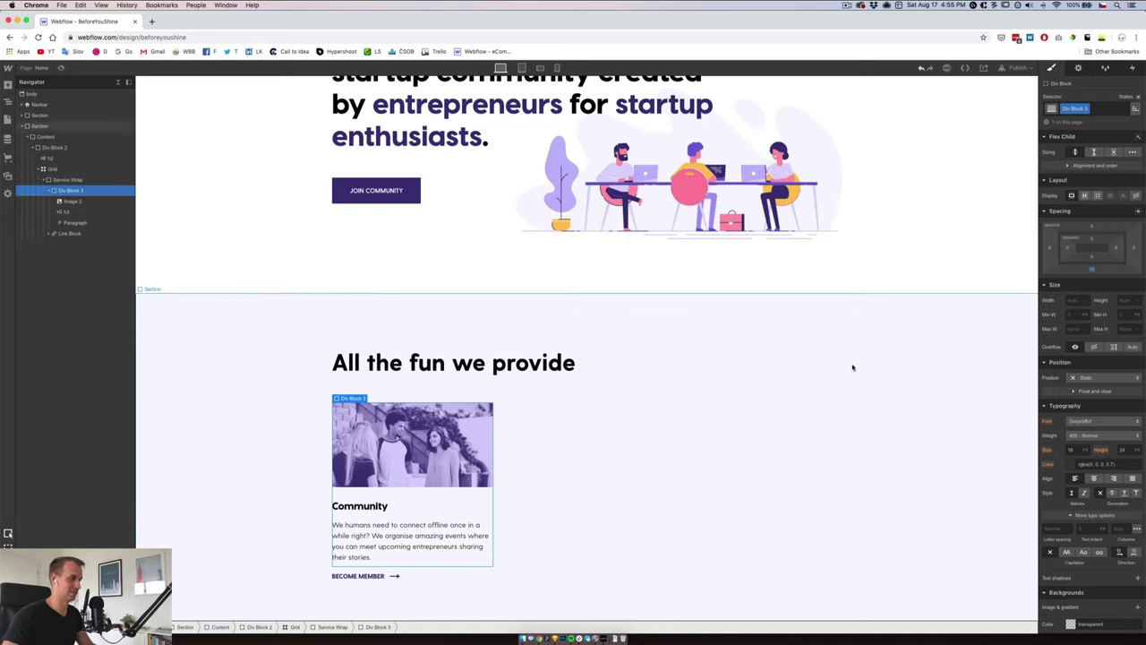
- Rename the class of the div block around the Community image, heading and paragraph as Service Item Wrap
{"action": "left_click", "coordinate": [48, 190]}
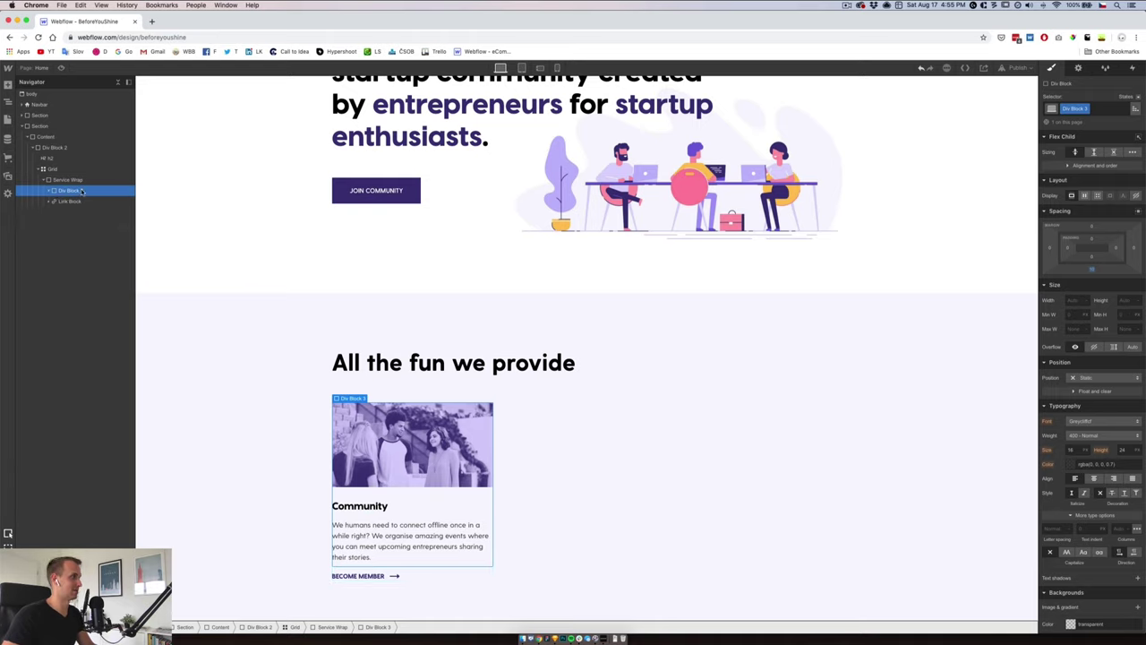
{"action": "left_click", "coordinate": [51, 191]}
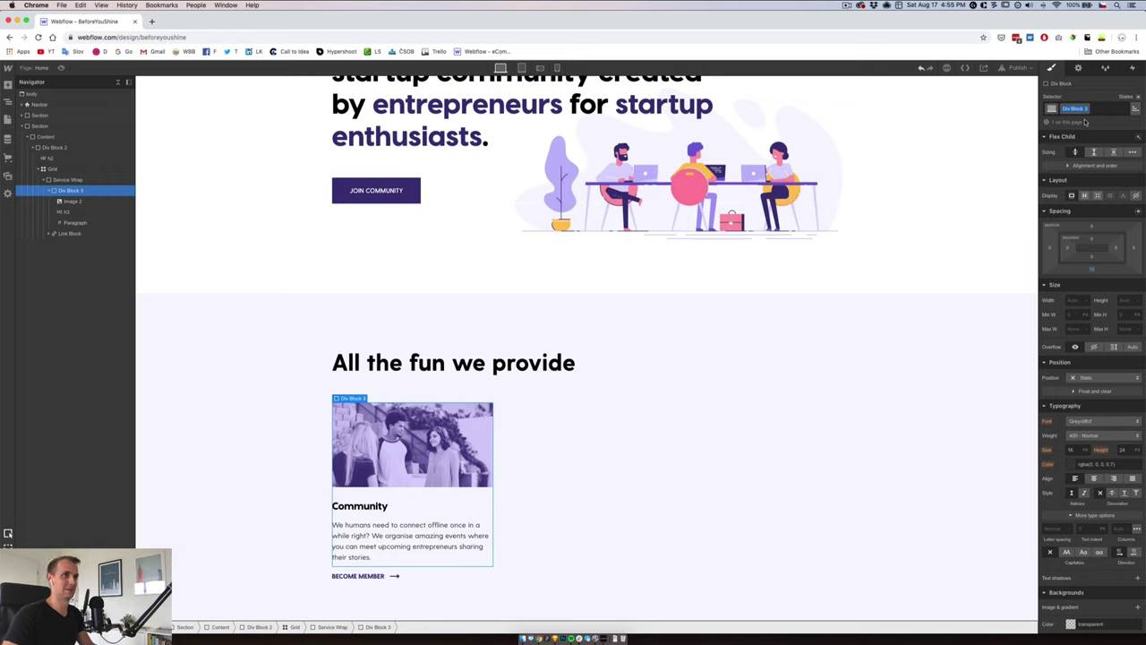
{"action": "type", "text": "Servi"}
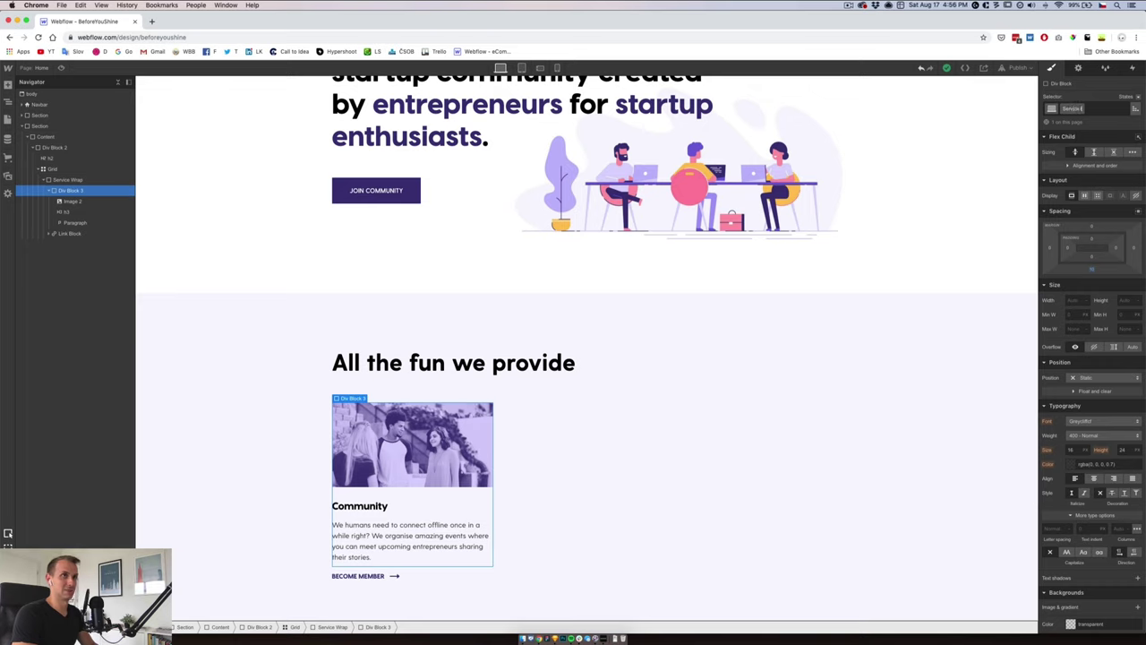
{"action": "type", "text": "ce Item Wrap"}
{"action": "key", "text": "Return"}
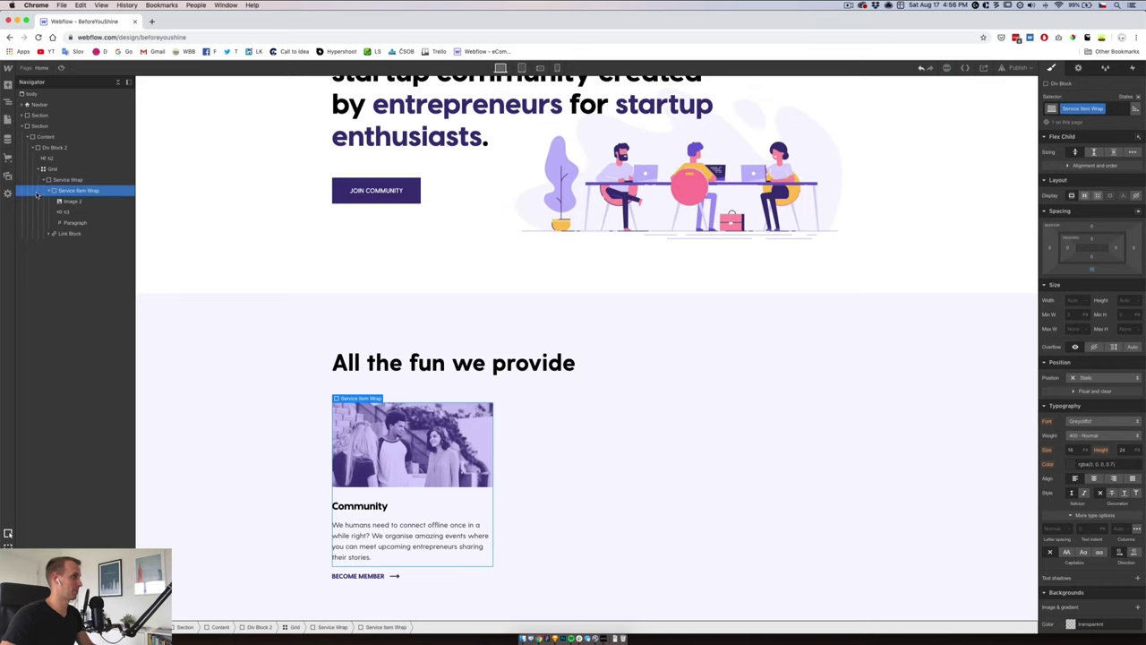
- Duplicate the Community card's Service Wrap twice to fill the three grid columns
{"action": "left_click", "coordinate": [56, 180]}
{"action": "left_click", "coordinate": [43, 180]}
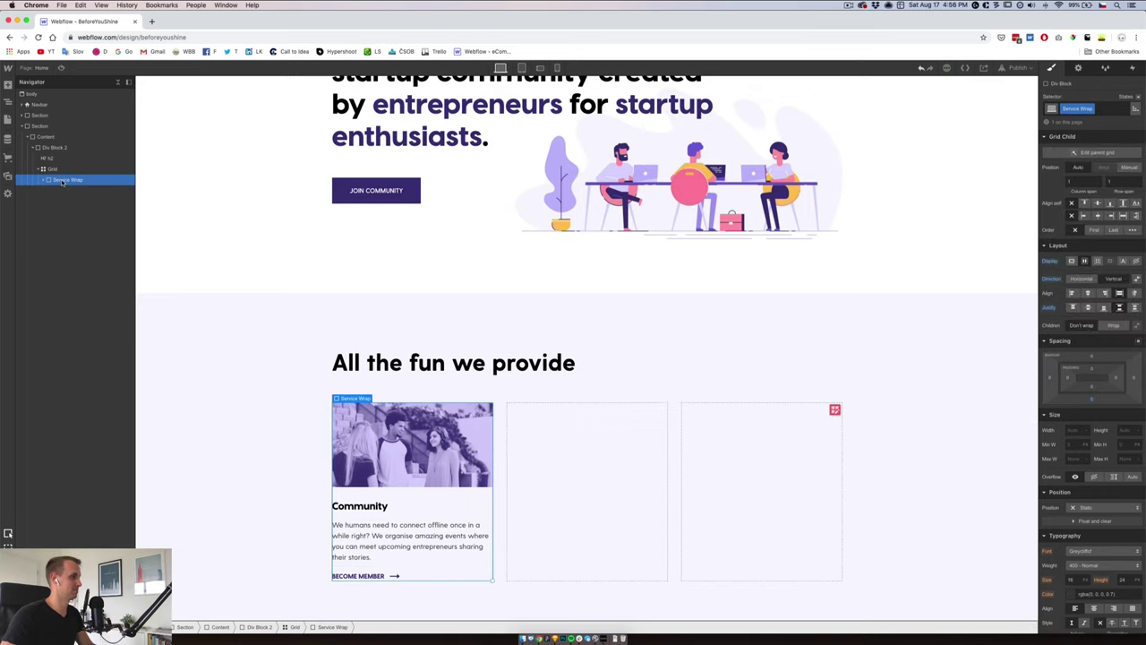
{"action": "key", "text": "super+d"}
{"action": "key", "text": "super+d"}
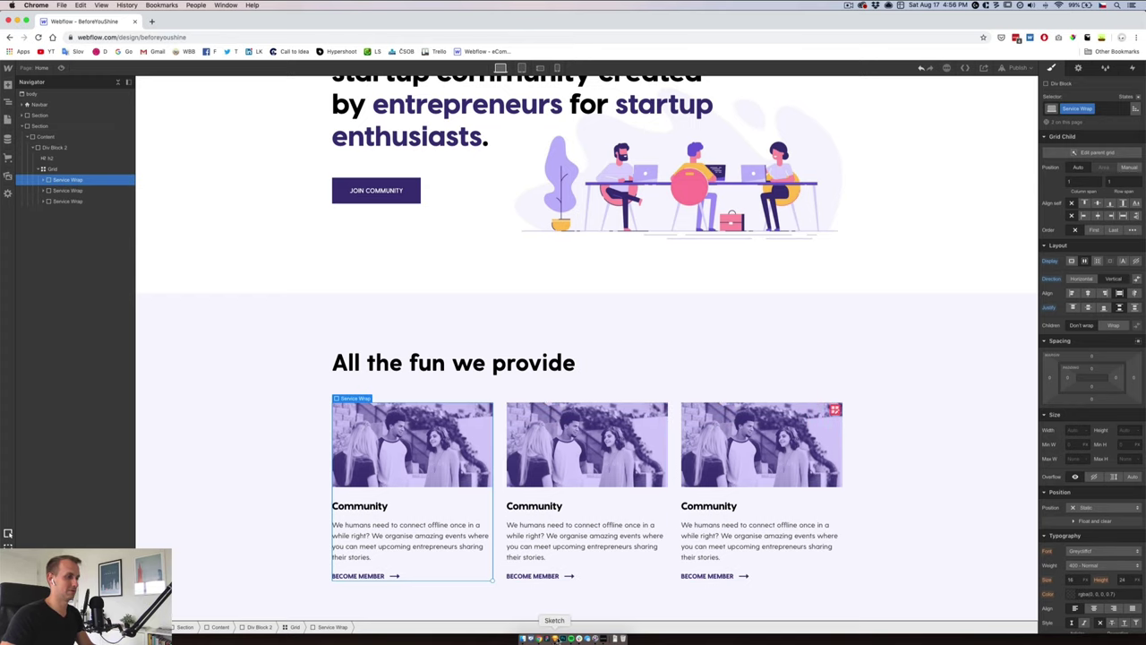
- Copy the Internships description from the Sketch design and replace the third service card's paragraph with it in Webflow
{"action": "left_click", "coordinate": [555, 638]}
{"action": "double_click", "coordinate": [737, 454]}
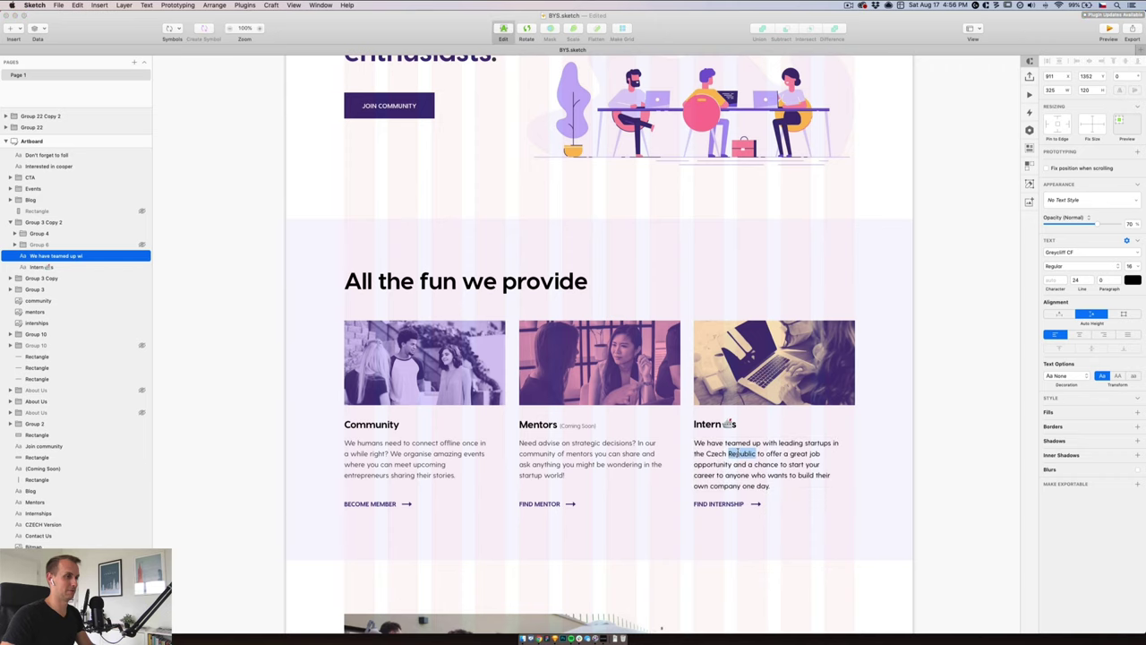
{"action": "key", "text": "super+a"}
{"action": "key", "text": "super+c"}
{"action": "left_click", "coordinate": [539, 638]}
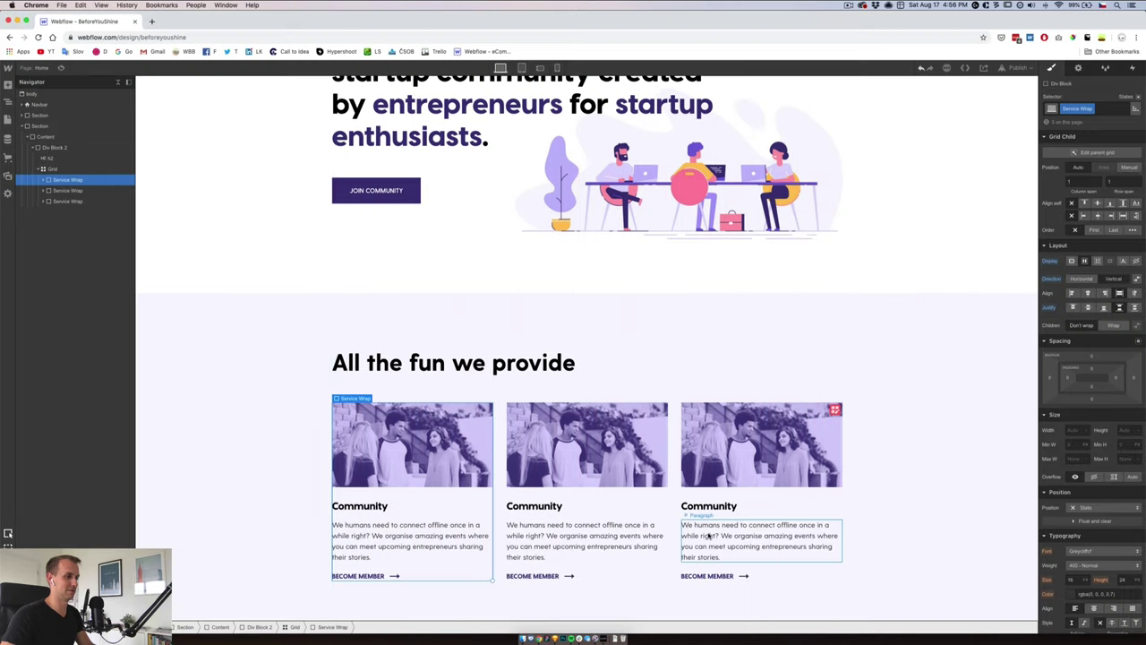
{"action": "double_click", "coordinate": [708, 533]}
{"action": "key", "text": "super+a"}
{"action": "key", "text": "super+v"}
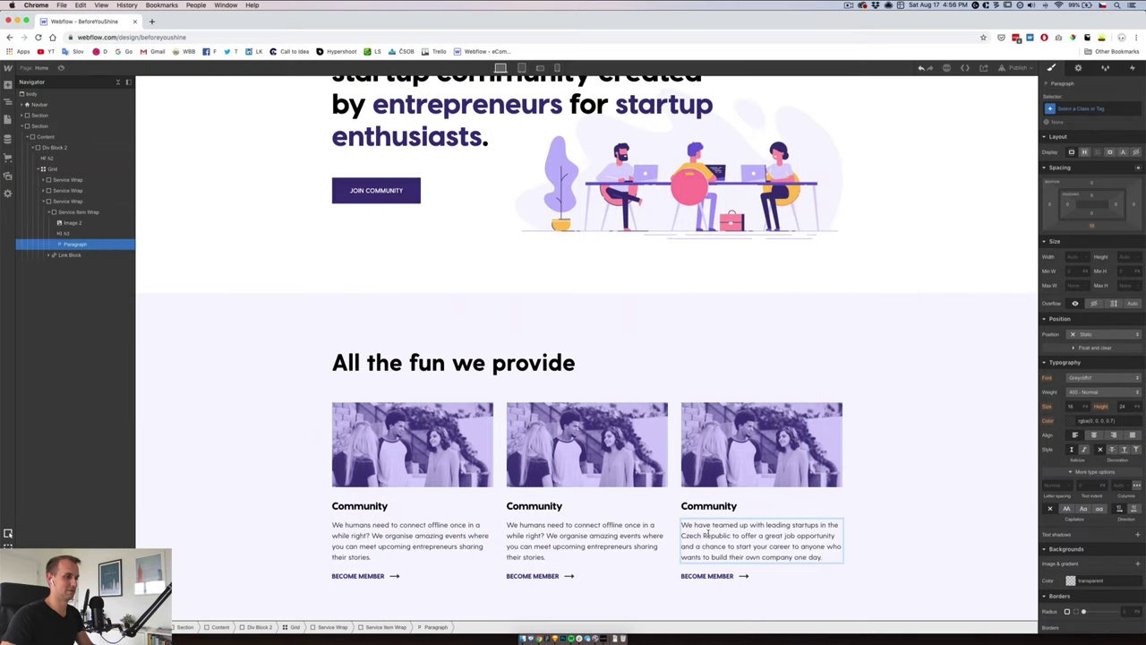
{"action": "key", "text": "Escape"}
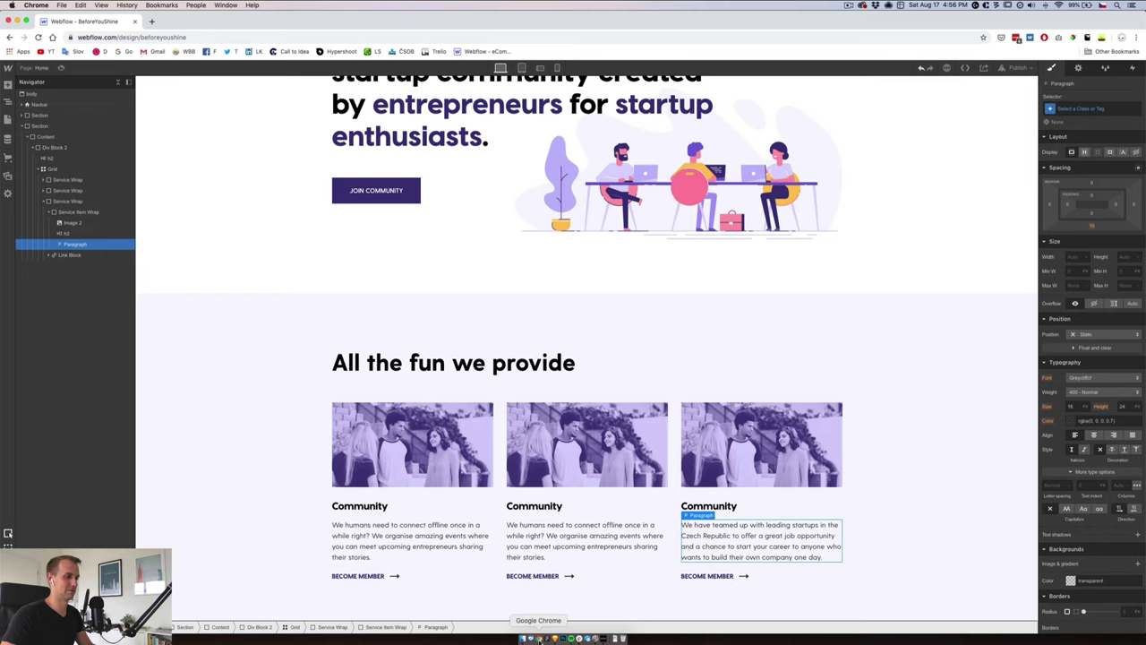
- Copy the Mentors description from the Sketch design and replace the second service card's paragraph with it in Webflow
{"action": "left_click", "coordinate": [554, 639]}
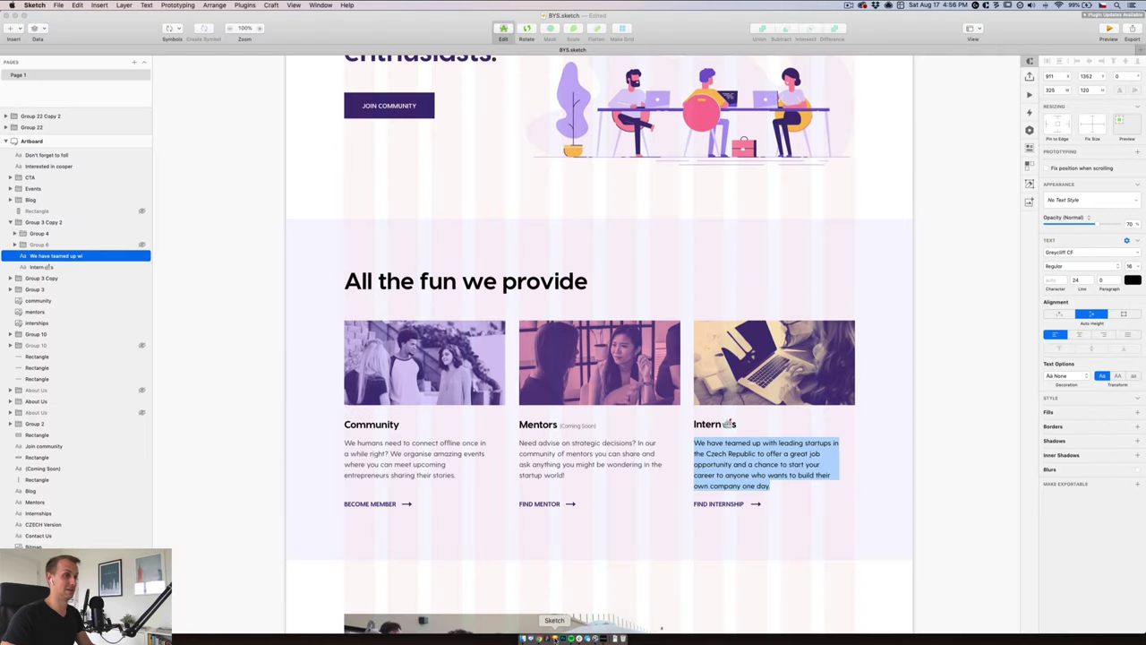
{"action": "key", "text": "Escape"}
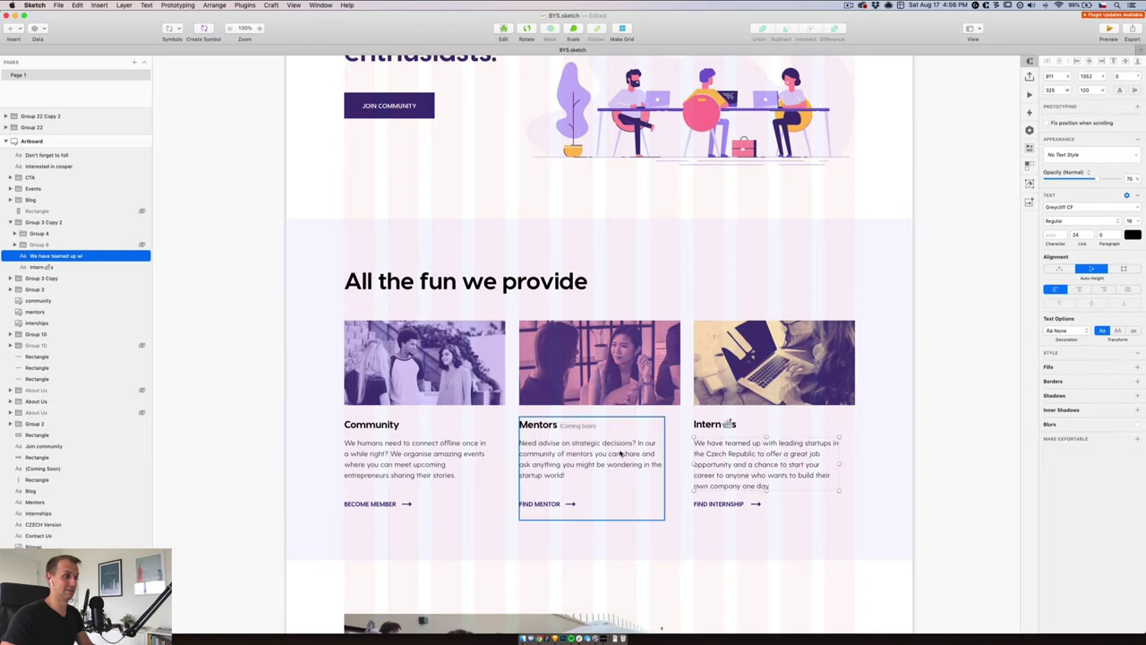
{"action": "double_click", "coordinate": [620, 453]}
{"action": "double_click", "coordinate": [620, 453]}
{"action": "key", "text": "super+c"}
{"action": "key", "text": "Escape"}
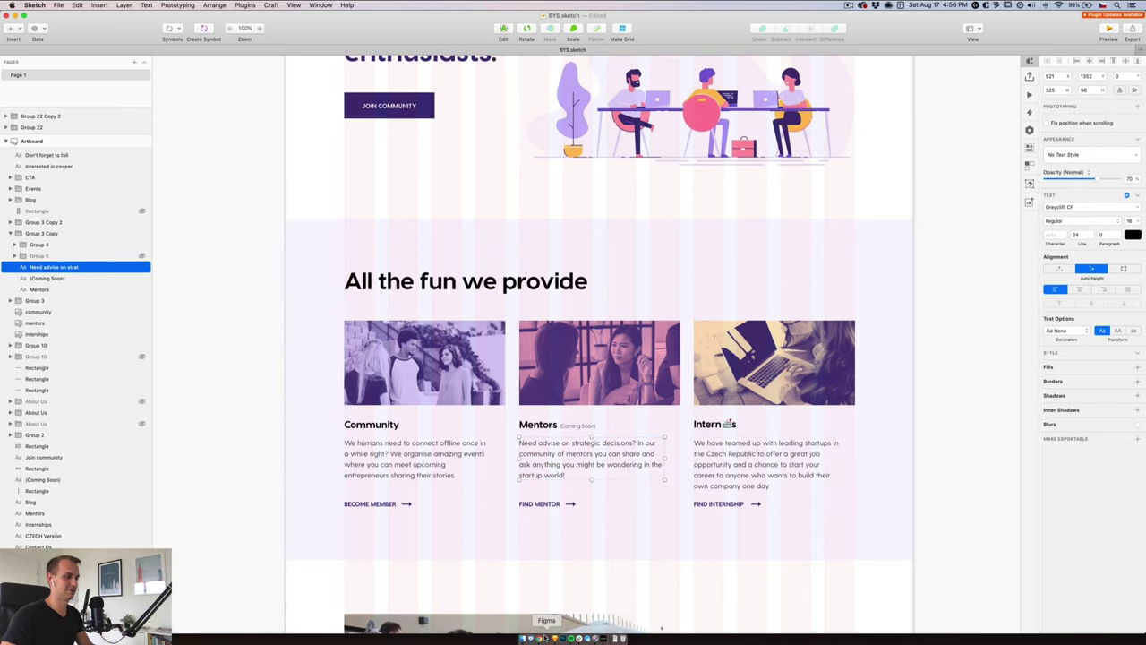
{"action": "left_click", "coordinate": [539, 637]}
{"action": "left_click", "coordinate": [553, 545]}
{"action": "double_click", "coordinate": [554, 545]}
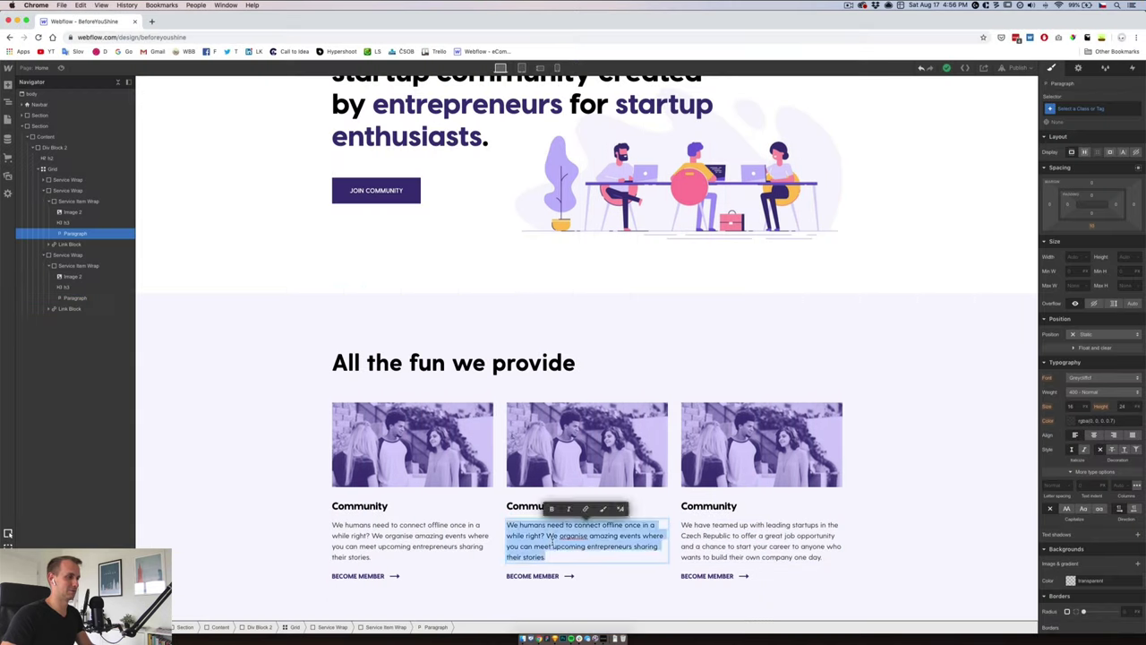
{"action": "key", "text": "super+v"}
{"action": "left_click", "coordinate": [495, 493]}
{"action": "scroll", "coordinate": [495, 492], "scroll_direction": "up", "scroll_amount": 1}
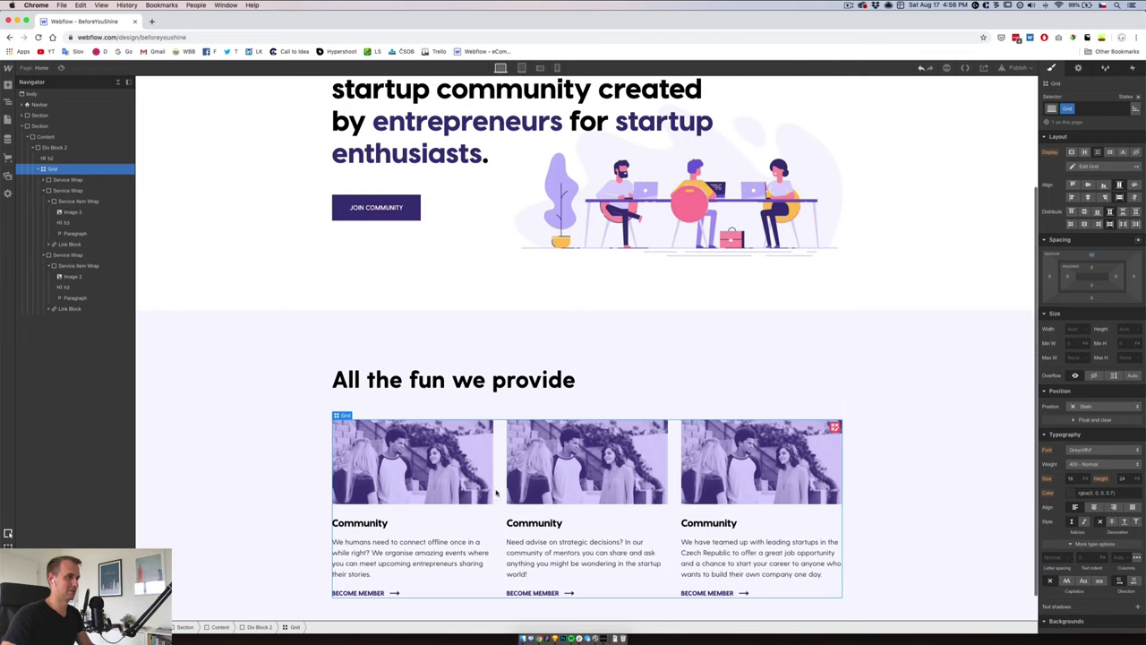
{"action": "scroll", "coordinate": [496, 492], "scroll_direction": "down", "scroll_amount": 2}
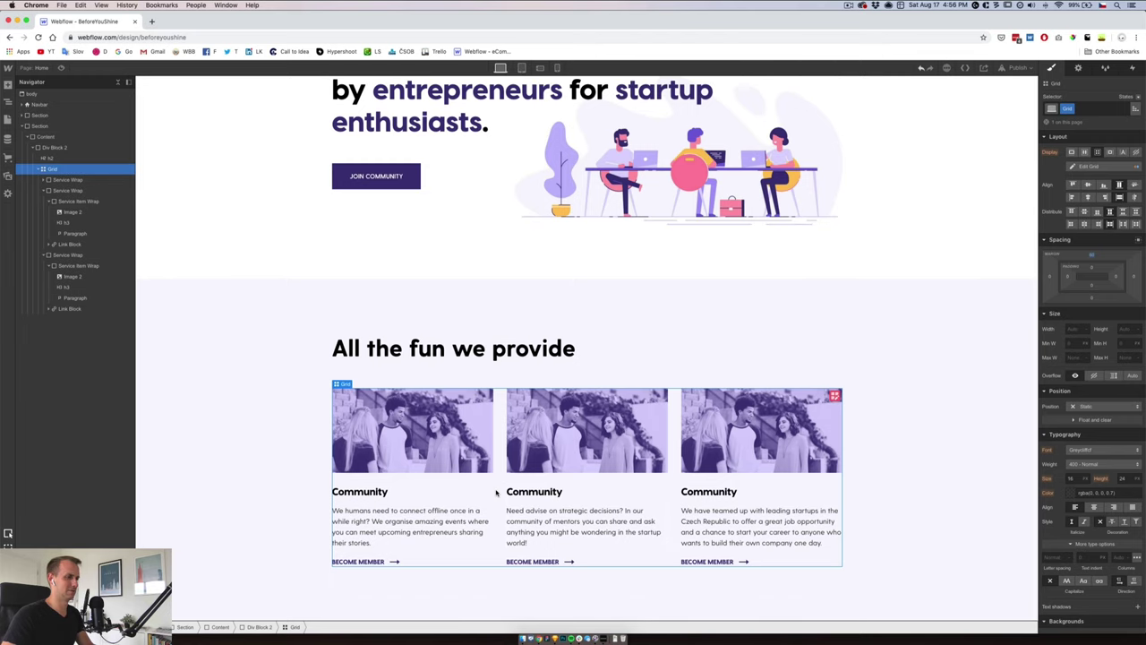
- Copy the Find Internship link text from Sketch and use it as the third card's link label in Webflow
{"action": "left_click", "coordinate": [553, 638]}
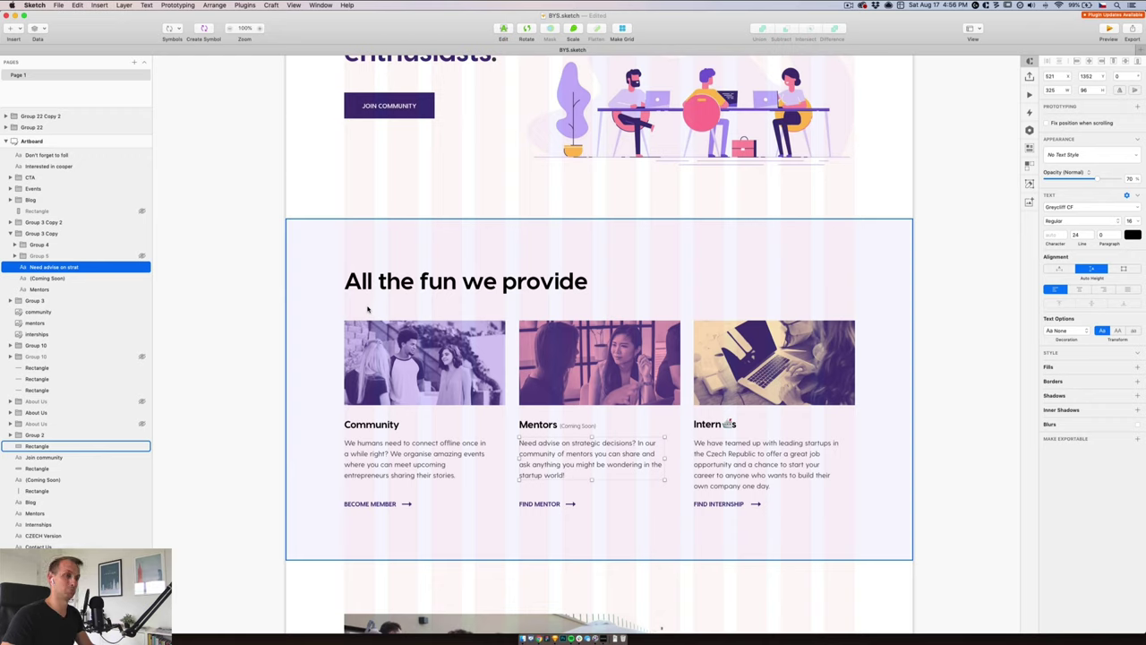
{"action": "left_click", "coordinate": [719, 504], "text": "super"}
{"action": "double_click", "coordinate": [719, 504]}
{"action": "key", "text": "super+c"}
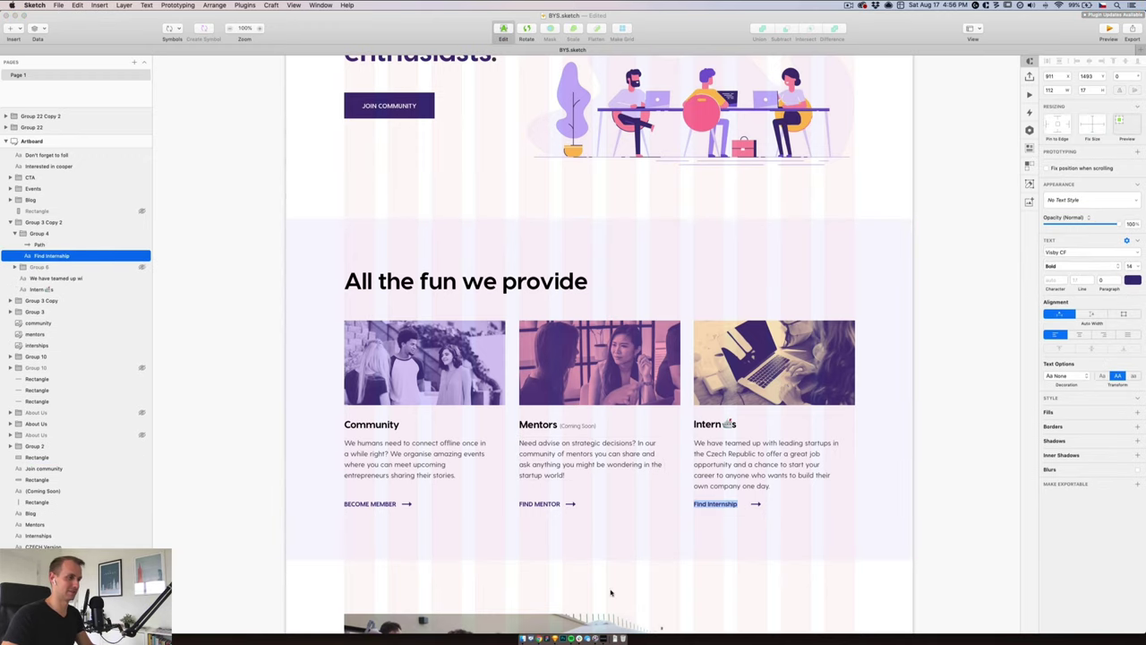
{"action": "left_click", "coordinate": [539, 638]}
{"action": "left_click", "coordinate": [699, 562]}
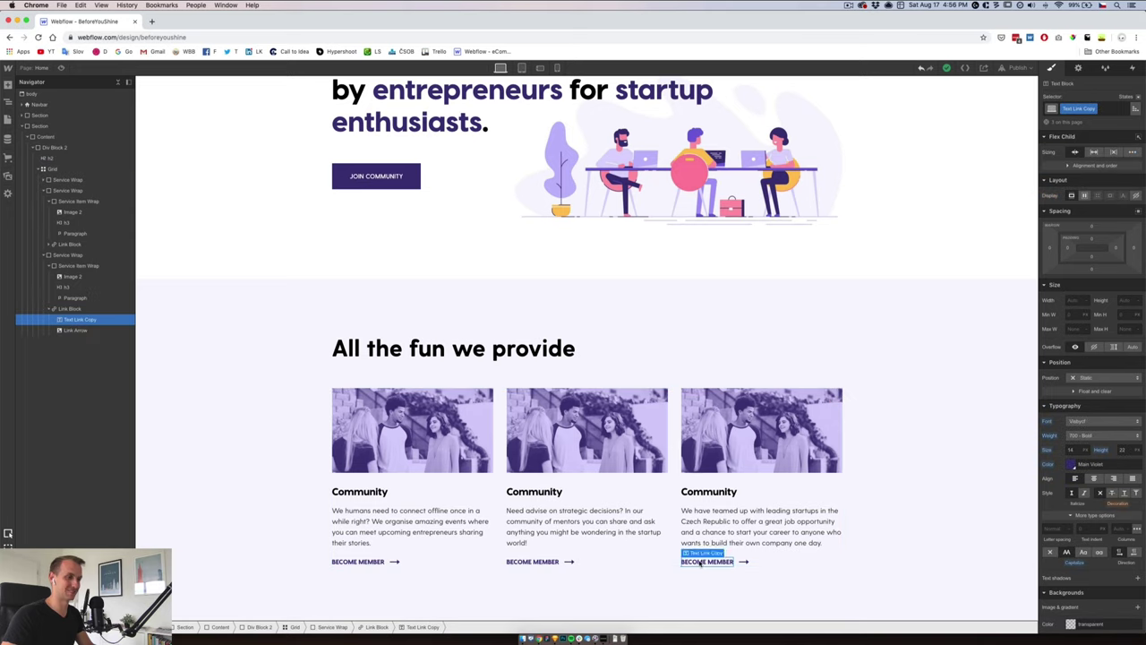
{"action": "double_click", "coordinate": [699, 562]}
{"action": "key", "text": "super+v"}
{"action": "key", "text": "Escape"}
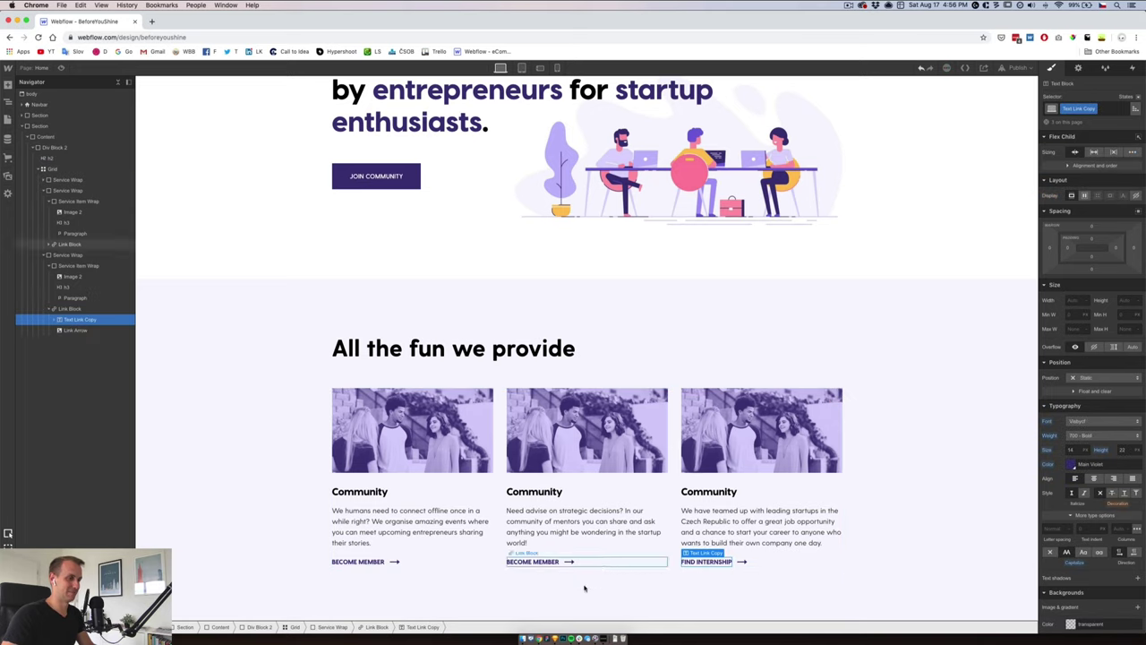
- Copy the Find Mentor link text from Sketch and use it as the second card's link label in Webflow
{"action": "left_click", "coordinate": [554, 638]}
{"action": "left_click", "coordinate": [542, 504]}
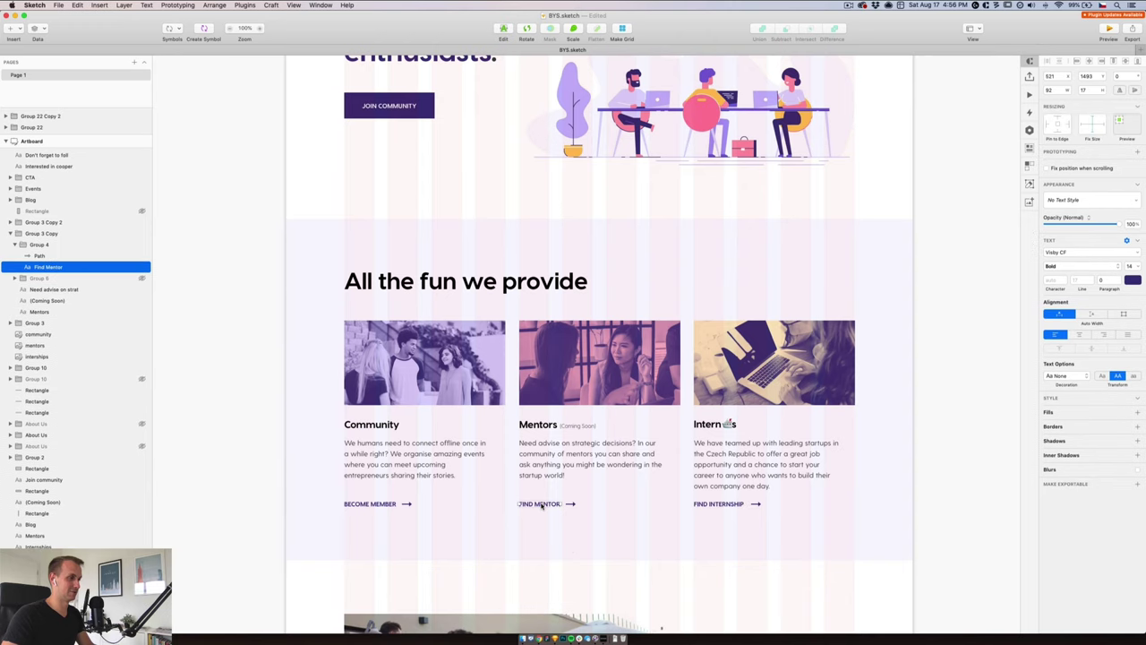
{"action": "double_click", "coordinate": [542, 504]}
{"action": "left_click", "coordinate": [540, 638]}
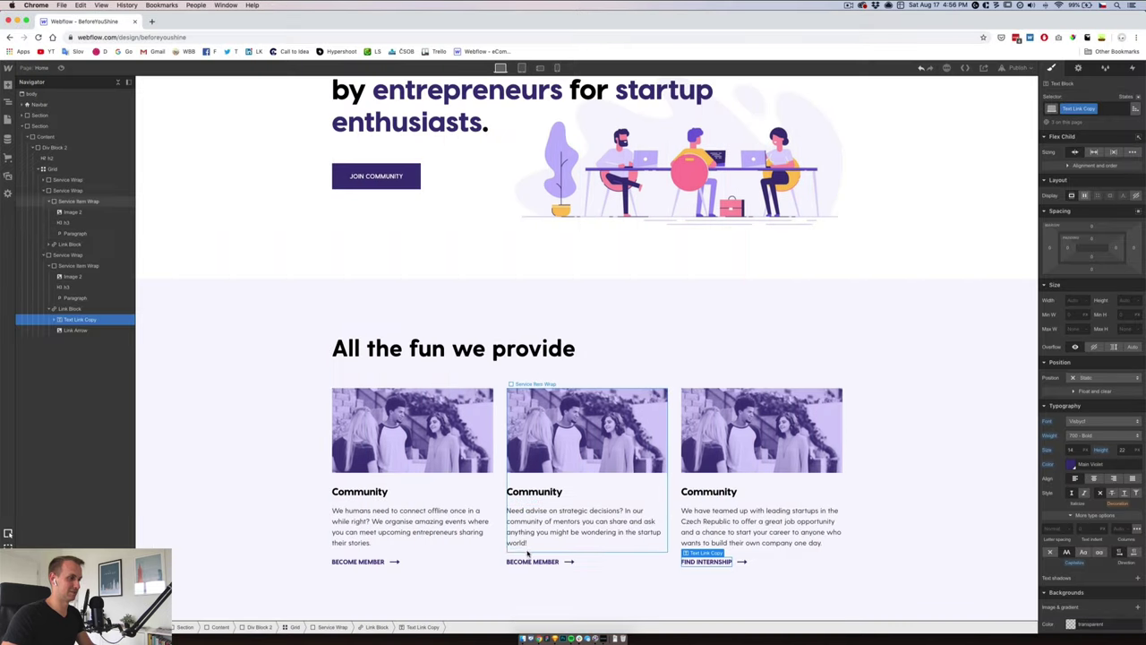
{"action": "double_click", "coordinate": [535, 562]}
{"action": "key", "text": "super+a"}
{"action": "key", "text": "super+v"}
{"action": "key", "text": "Escape"}
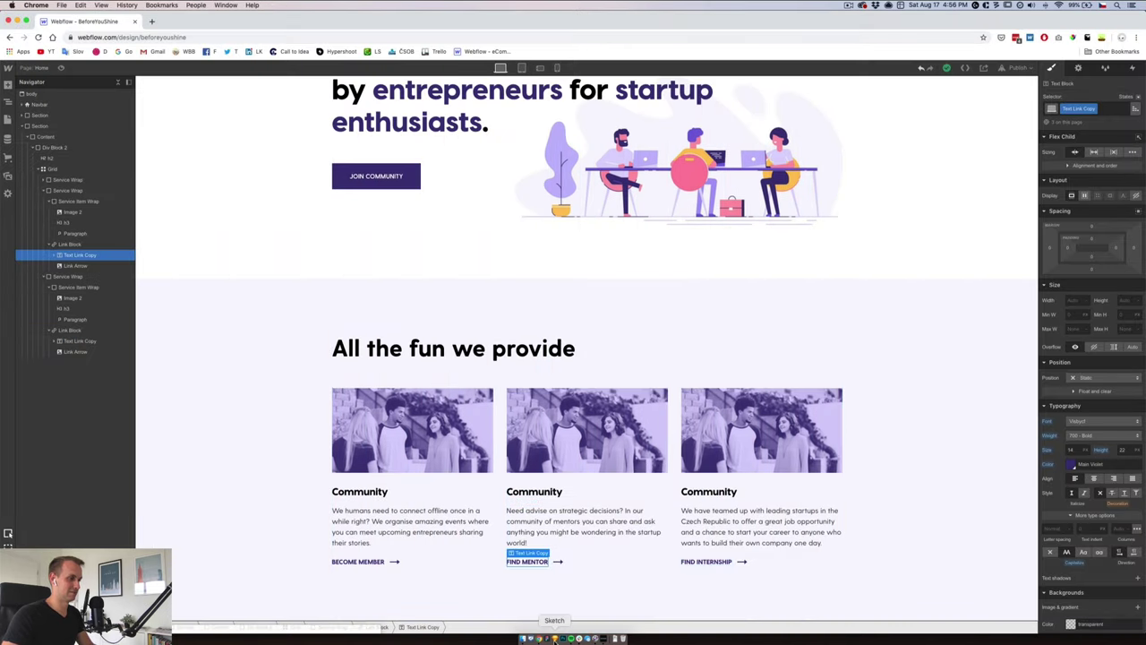
- Copy the Mentors description from Sketch again and paste it over the existing paragraph in the second card
{"action": "left_click", "coordinate": [554, 638]}
{"action": "left_click", "coordinate": [591, 457]}
{"action": "double_click", "coordinate": [591, 457]}
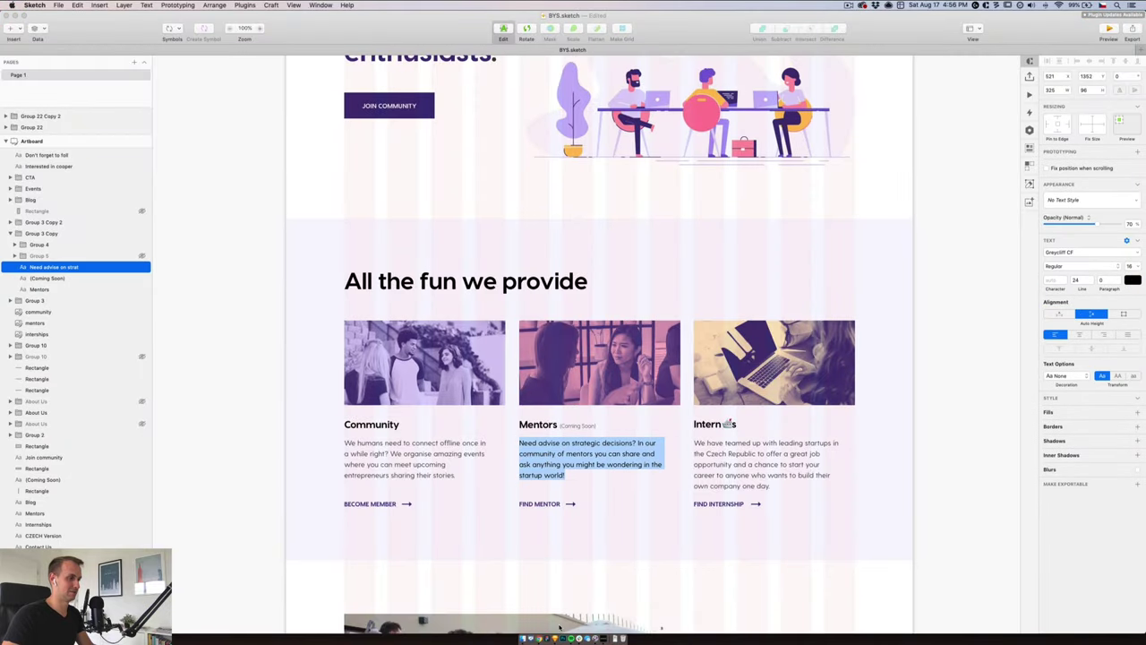
{"action": "key", "text": "Escape"}
{"action": "left_click", "coordinate": [539, 637]}
{"action": "double_click", "coordinate": [558, 511]}
{"action": "key", "text": "super+a"}
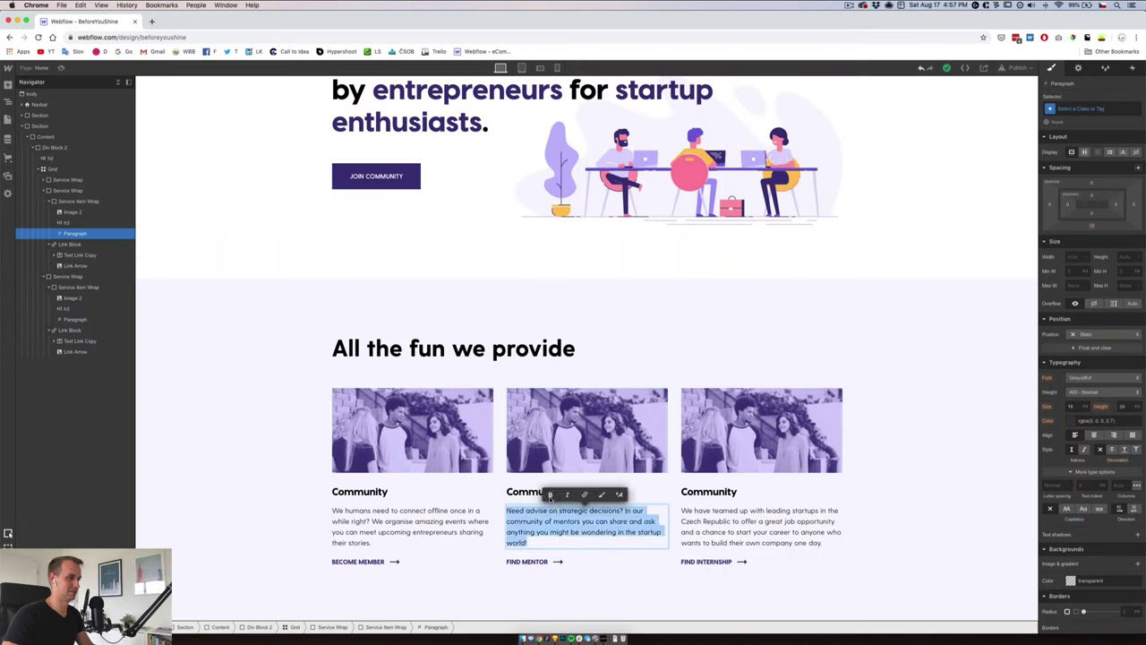
{"action": "key", "text": "super+v"}
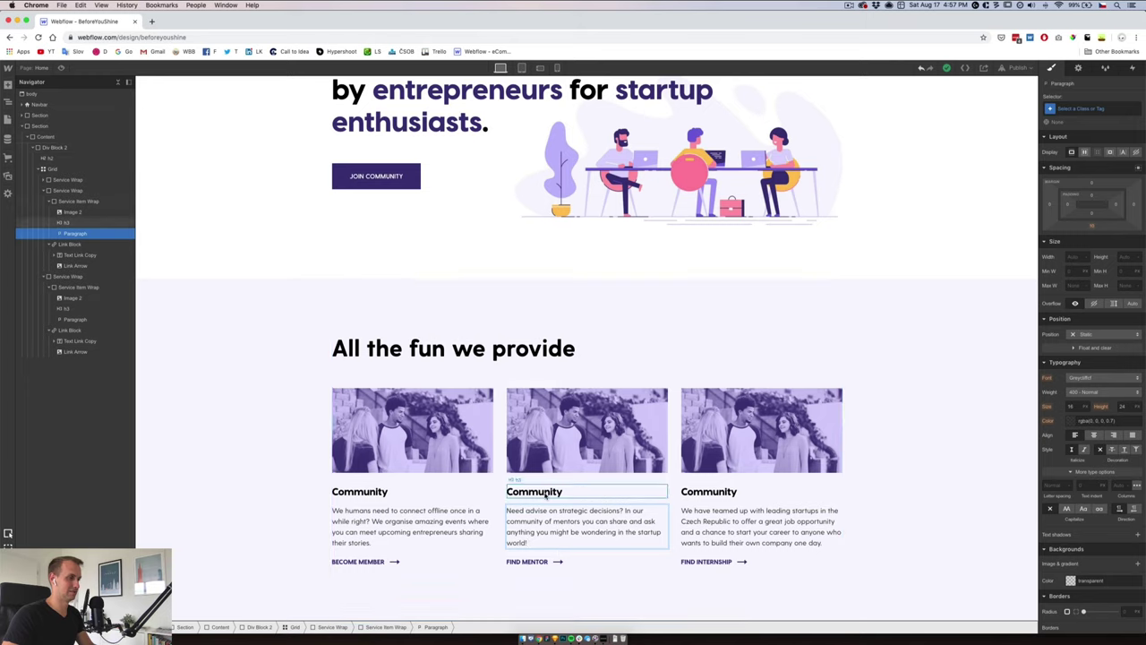
- Change the second card's heading to Mentors and the third card's heading to Internships
{"action": "left_click", "coordinate": [538, 493]}
{"action": "double_click", "coordinate": [538, 493]}
{"action": "type", "text": "Mentors"}
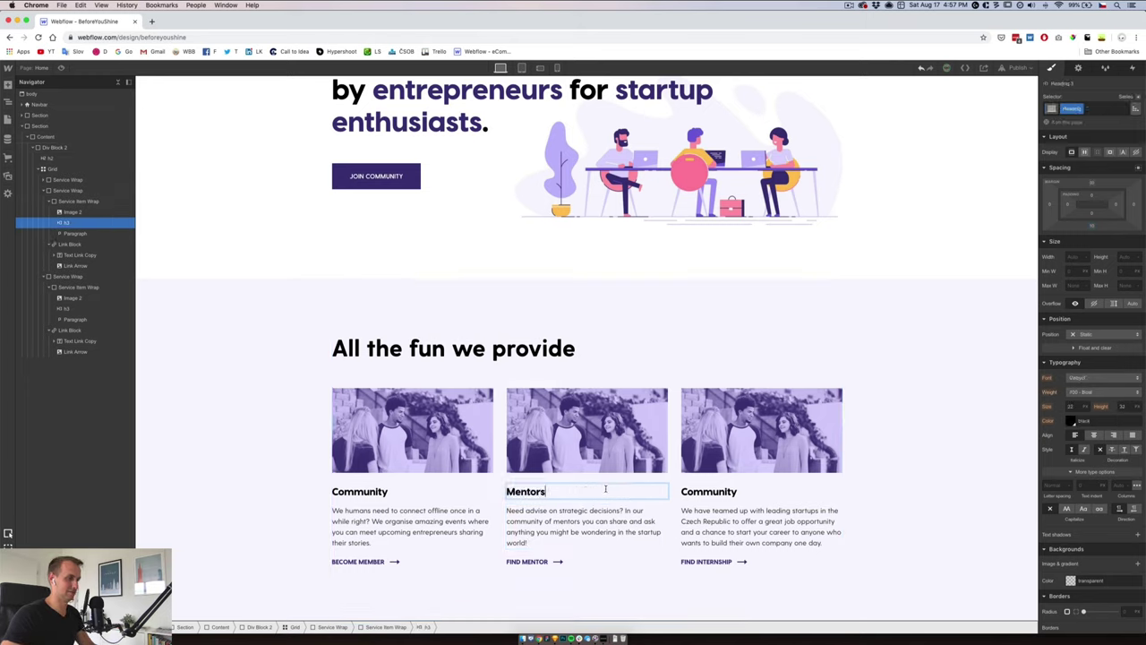
{"action": "key", "text": "Escape"}
{"action": "left_click", "coordinate": [704, 492]}
{"action": "double_click", "coordinate": [703, 492]}
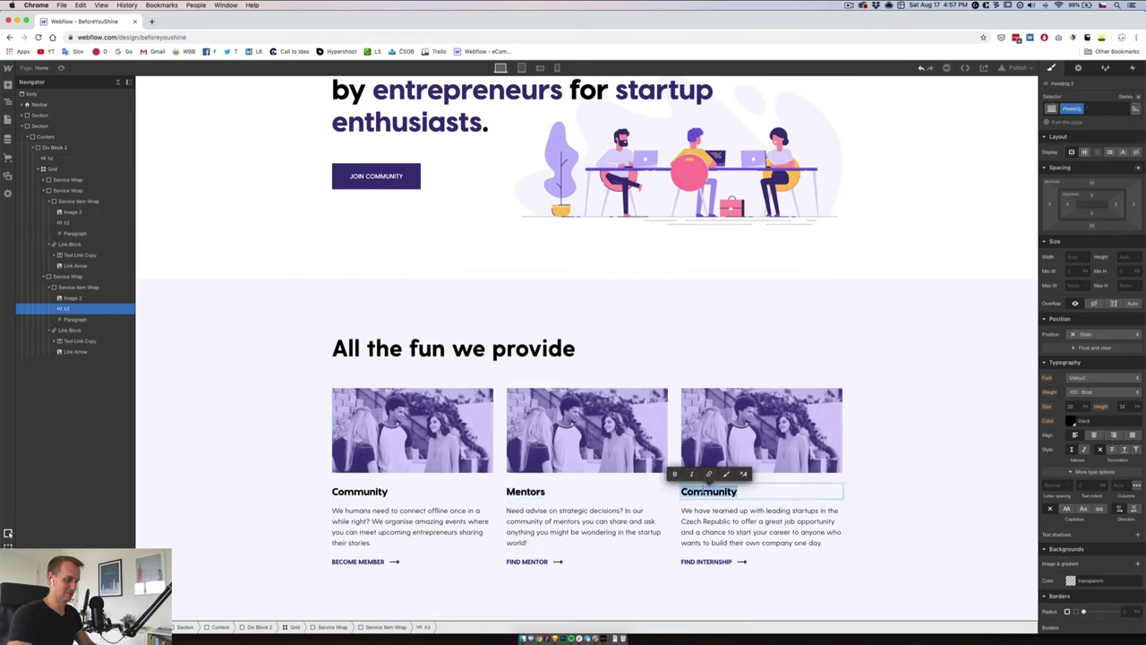
{"action": "key", "text": "BackSpace"}
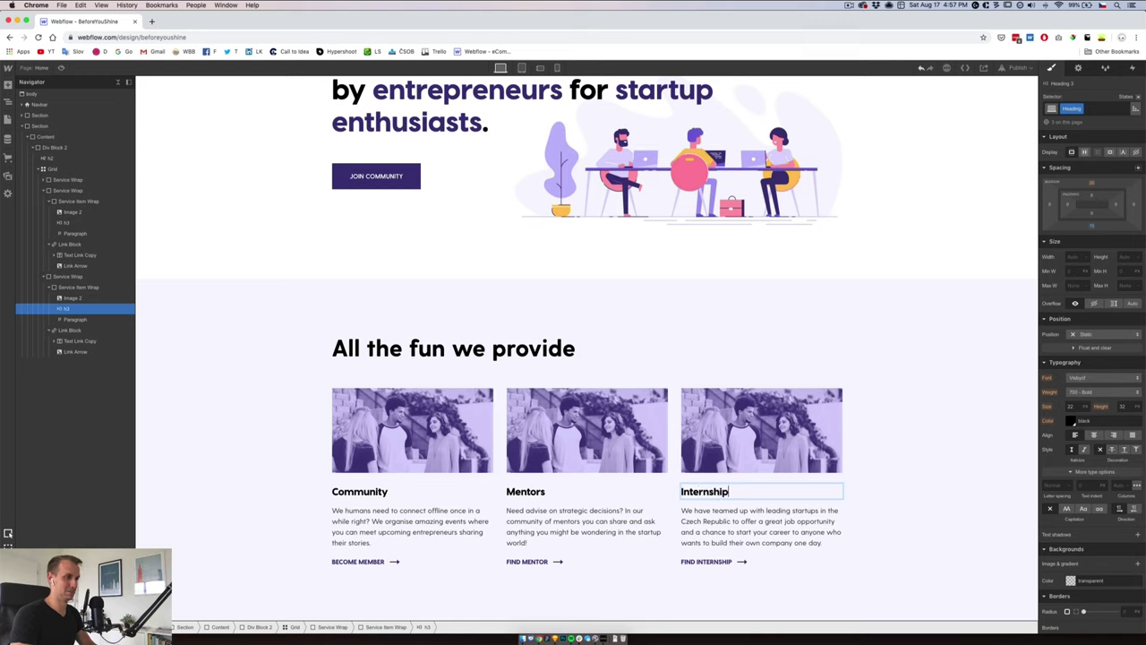
- Rename the class of the service card images as Service Cover Image
{"action": "left_click", "coordinate": [72, 211]}
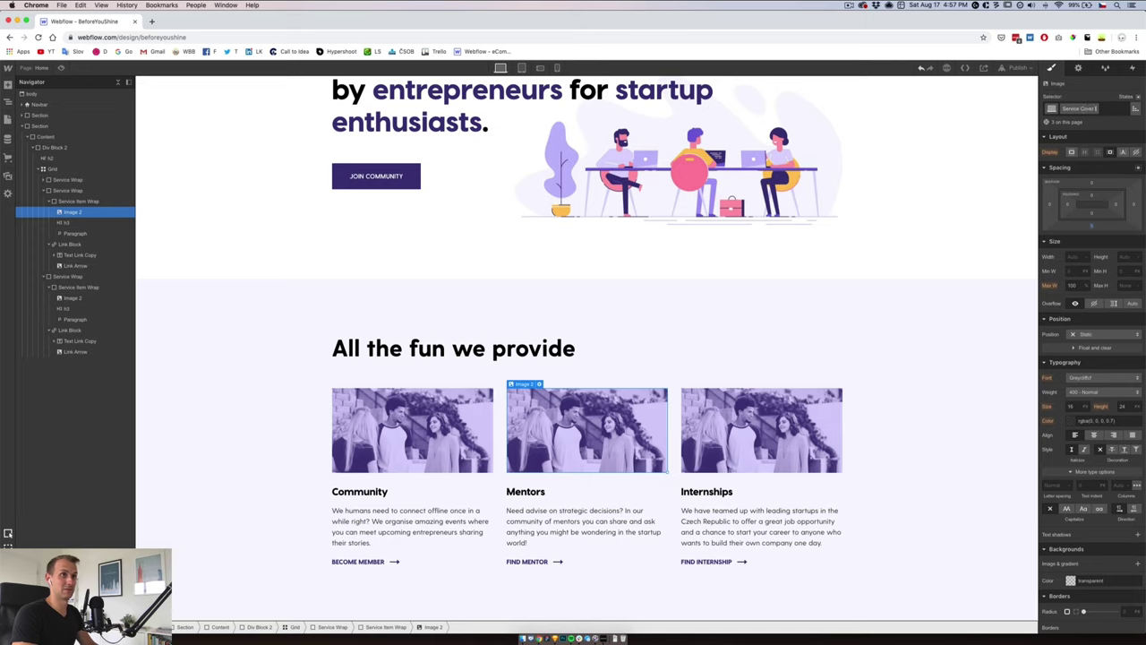
{"action": "type", "text": "mage"}
{"action": "key", "text": "Return"}
- Replace the Mentors card's image with the pink-toned mentors photo from the uploaded assets
{"action": "left_click", "coordinate": [1078, 68]}
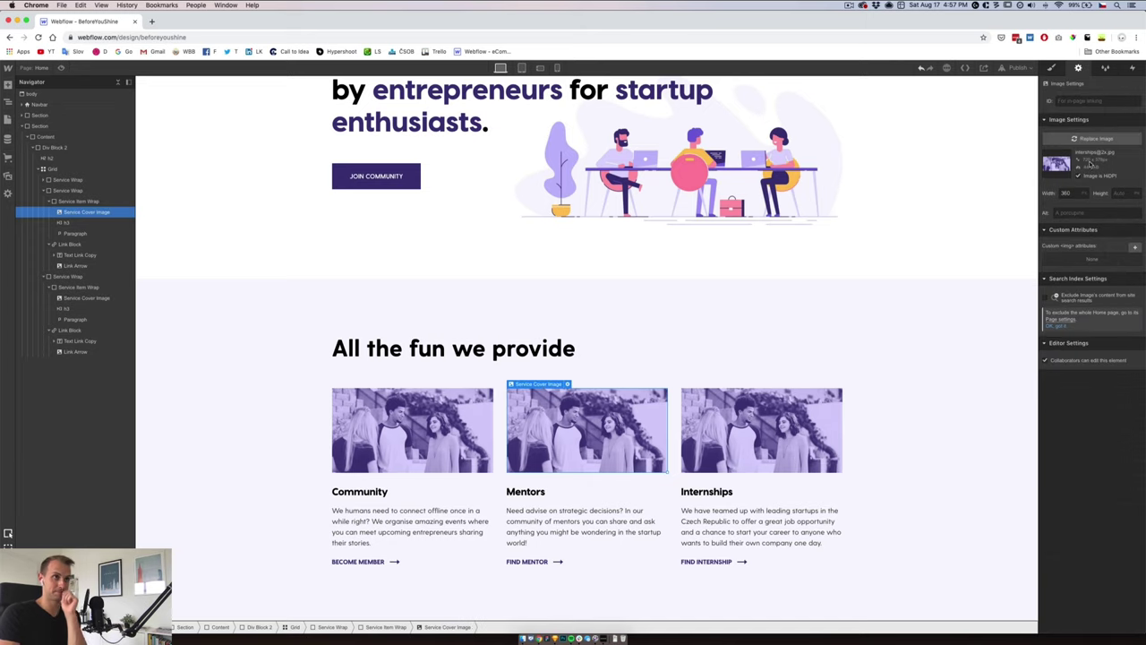
{"action": "left_click", "coordinate": [1094, 139]}
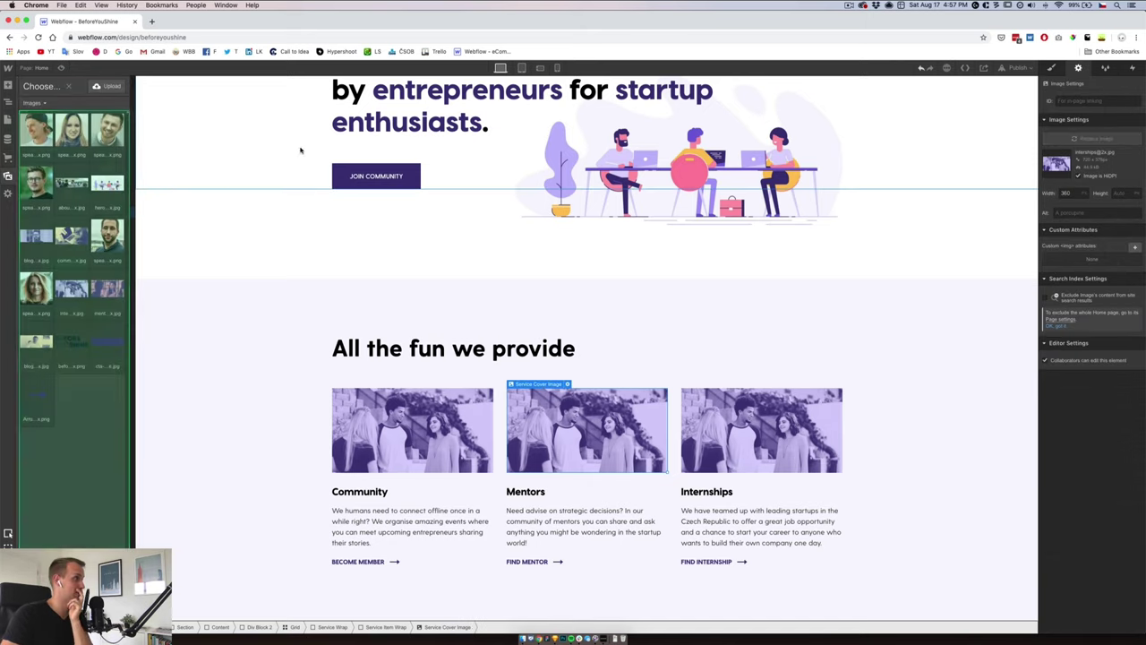
{"action": "left_click", "coordinate": [83, 240]}
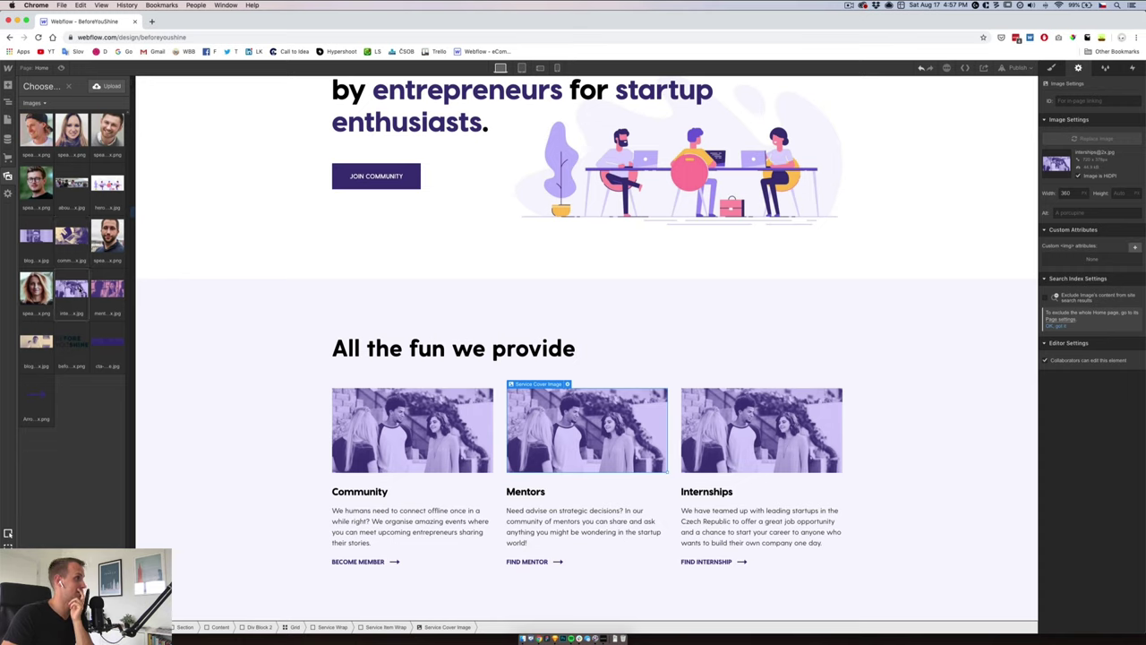
{"action": "left_click", "coordinate": [107, 288]}
- Replace the Internships card's image with the laptop photo from the uploaded assets
{"action": "left_click", "coordinate": [726, 426]}
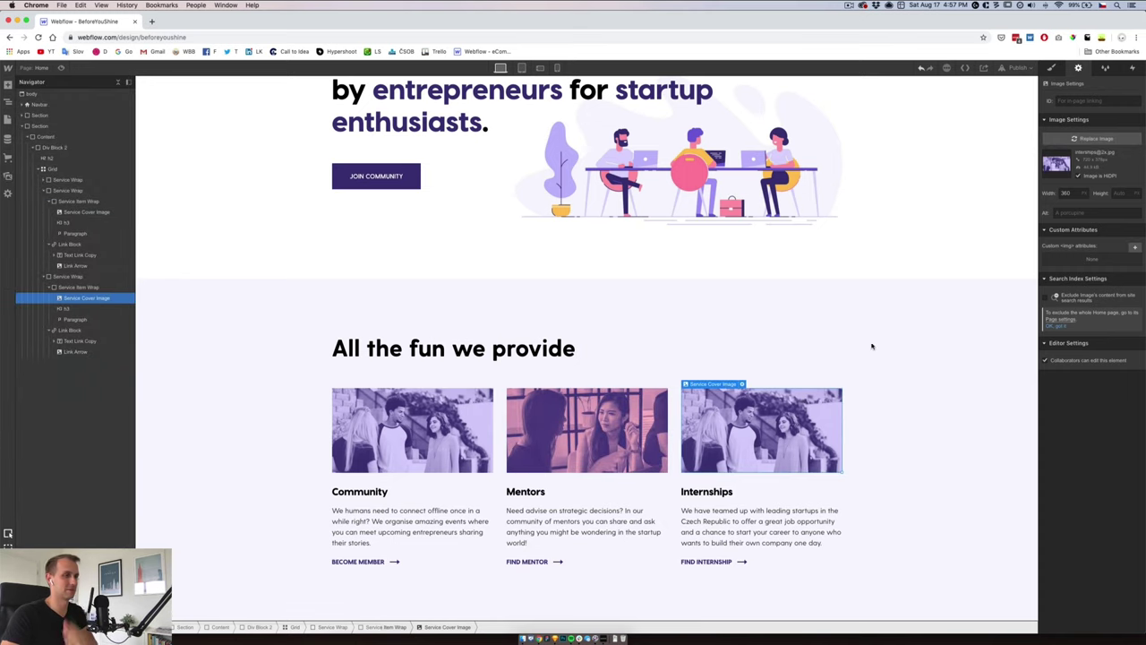
{"action": "left_click", "coordinate": [1087, 138]}
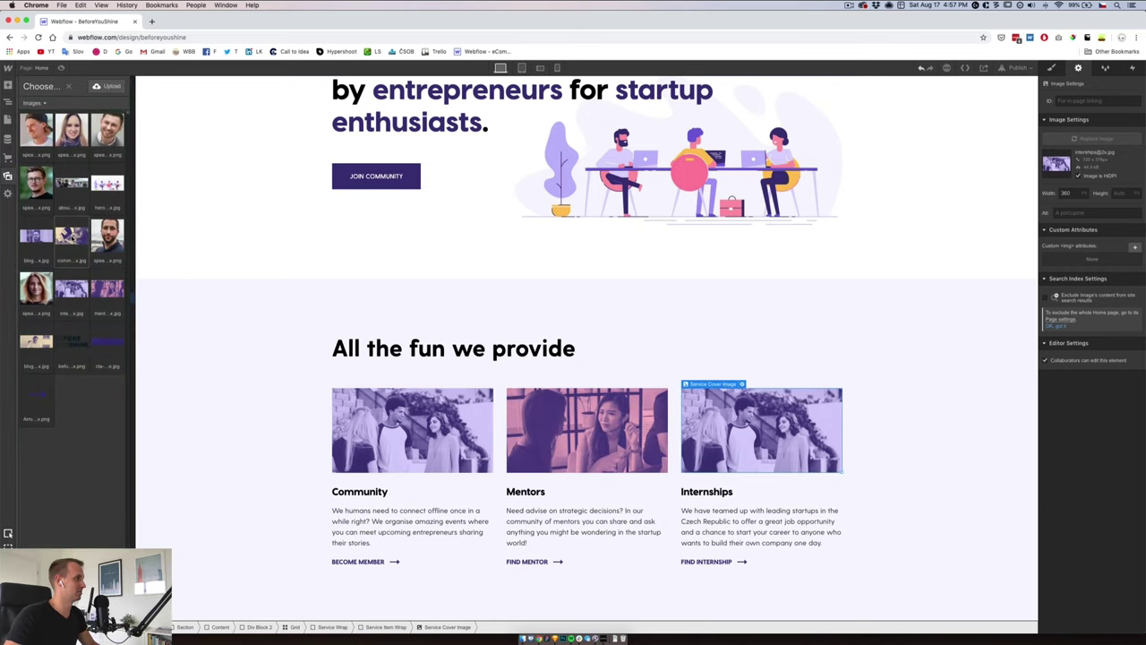
{"action": "left_click", "coordinate": [102, 261]}
{"action": "left_click", "coordinate": [291, 418]}
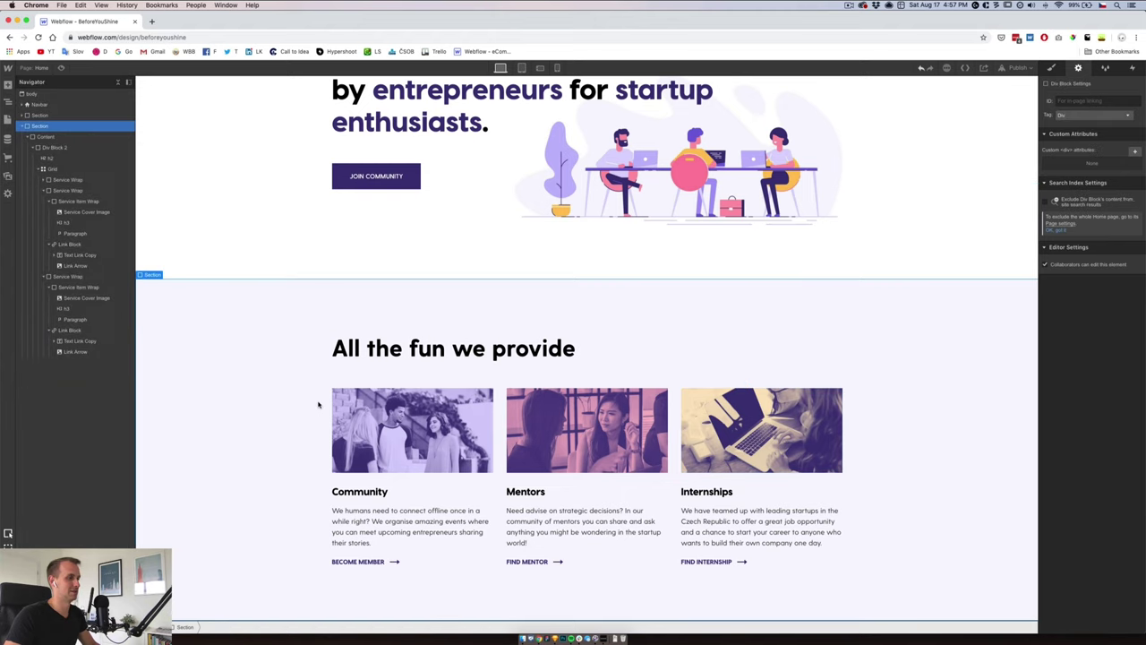
{"action": "left_click", "coordinate": [390, 561]}
{"action": "left_click", "coordinate": [373, 561]}
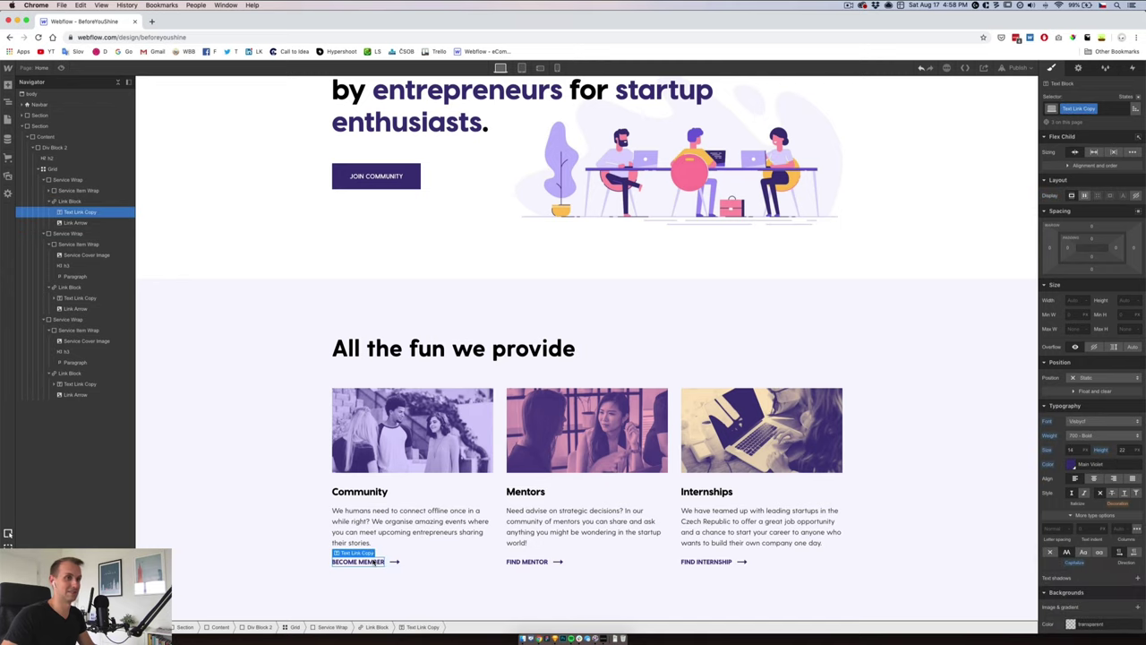
{"action": "left_click", "coordinate": [387, 563]}
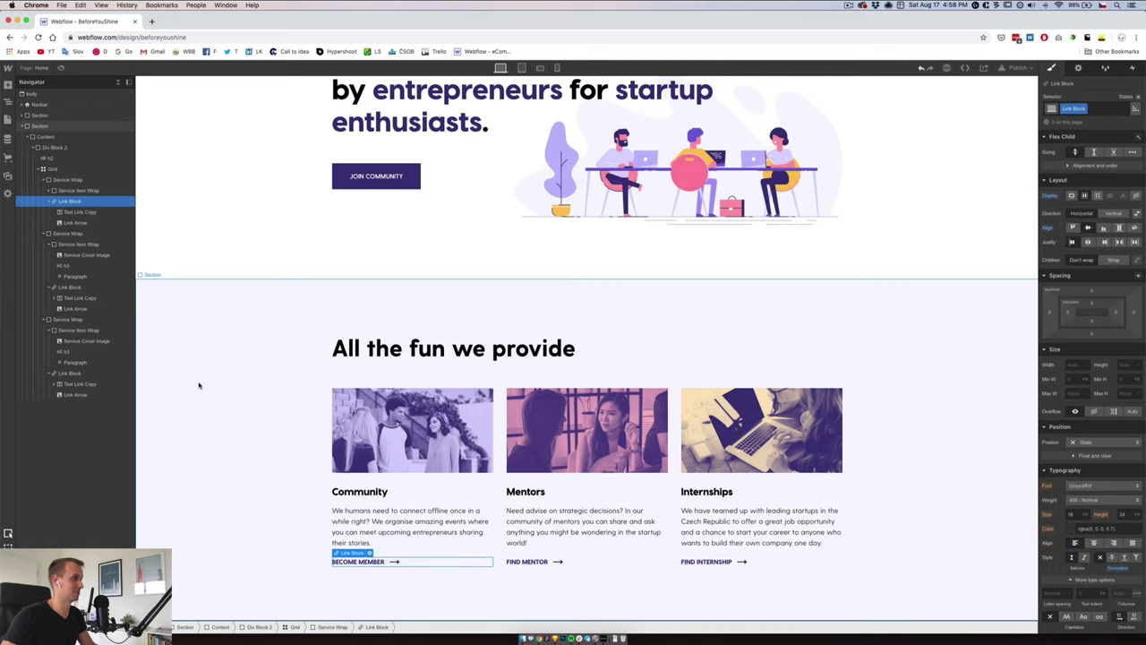
- Rename the class of the div wrapping the services heading and grid as Services Wrap
{"action": "left_click", "coordinate": [33, 148]}
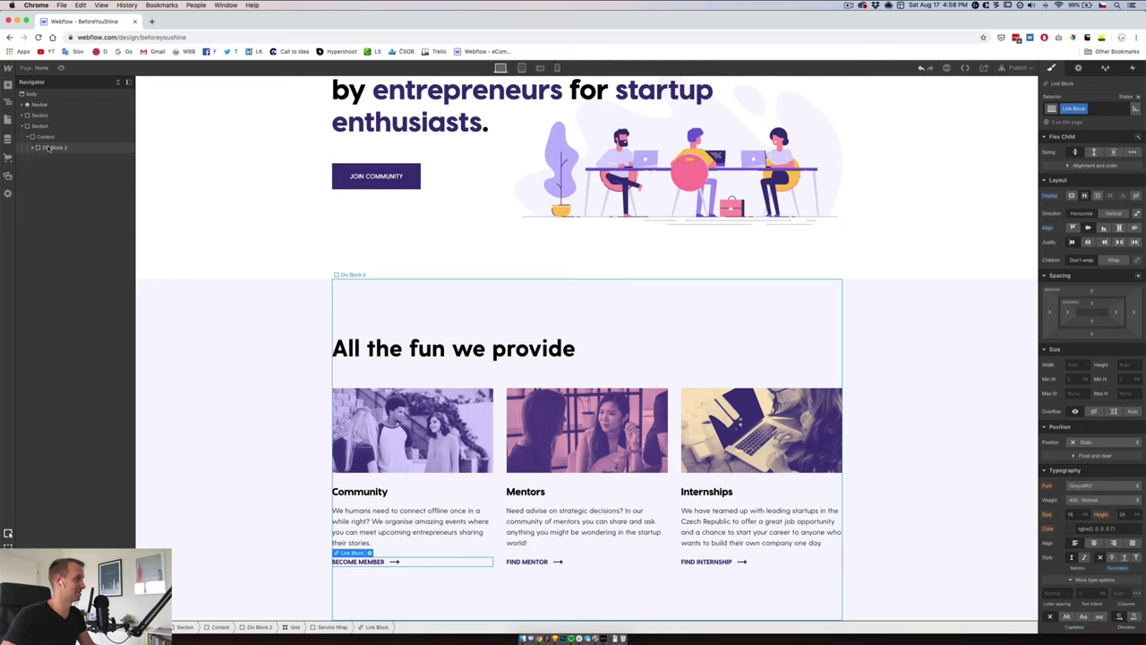
{"action": "left_click", "coordinate": [1085, 109]}
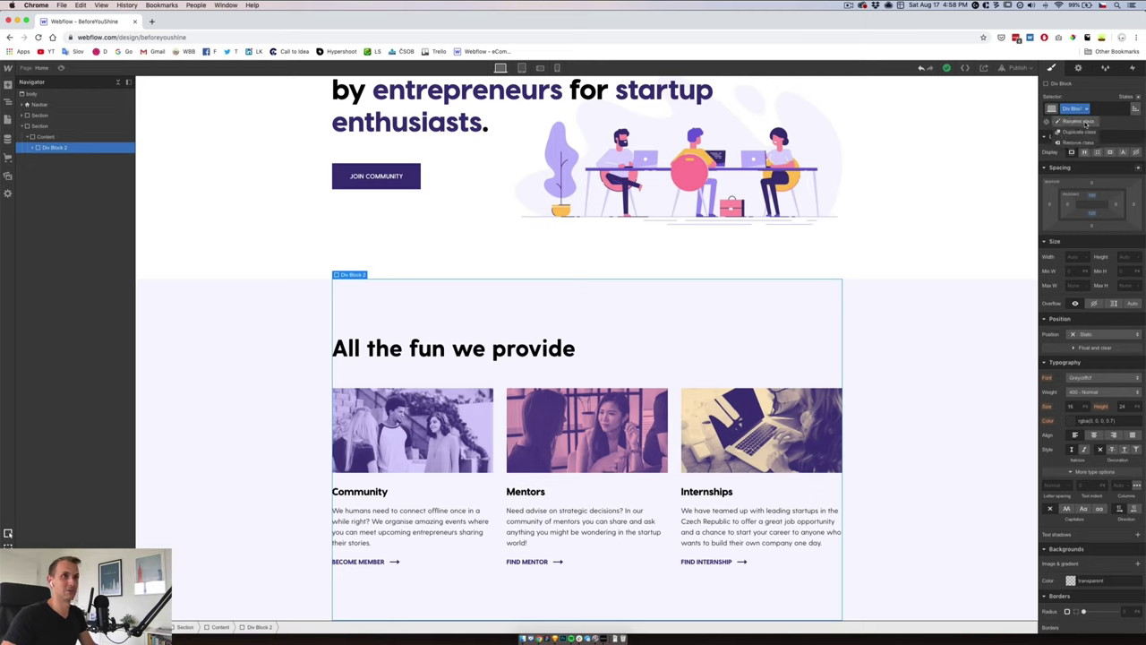
{"action": "left_click", "coordinate": [1084, 125]}
{"action": "key", "text": "BackSpace"}
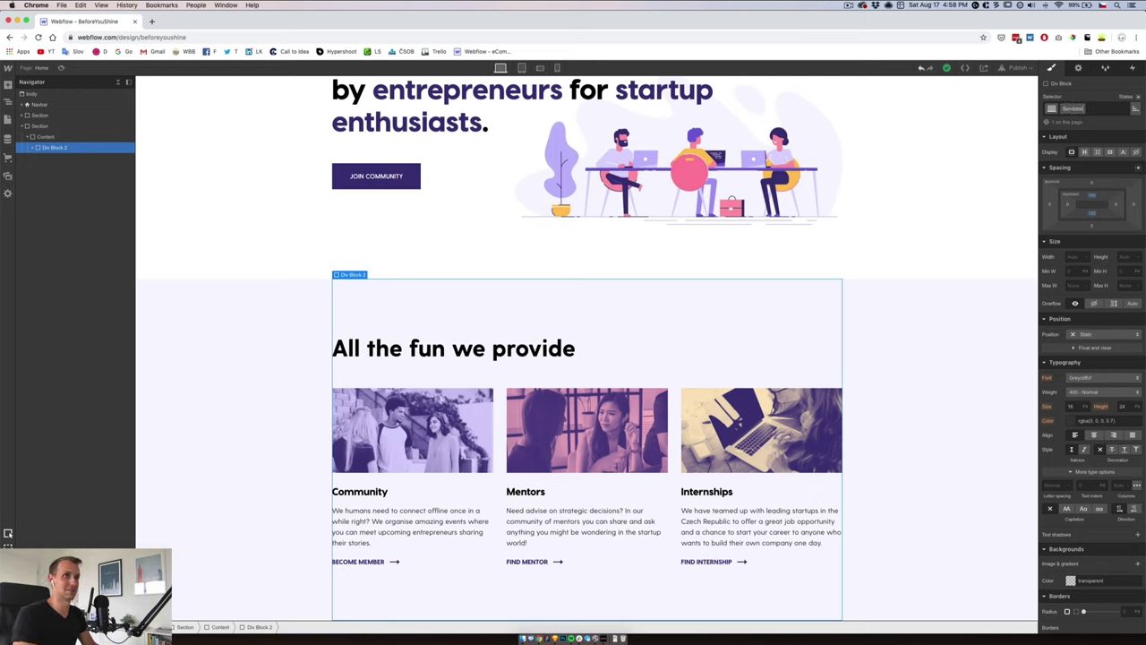
{"action": "key", "text": "Return"}
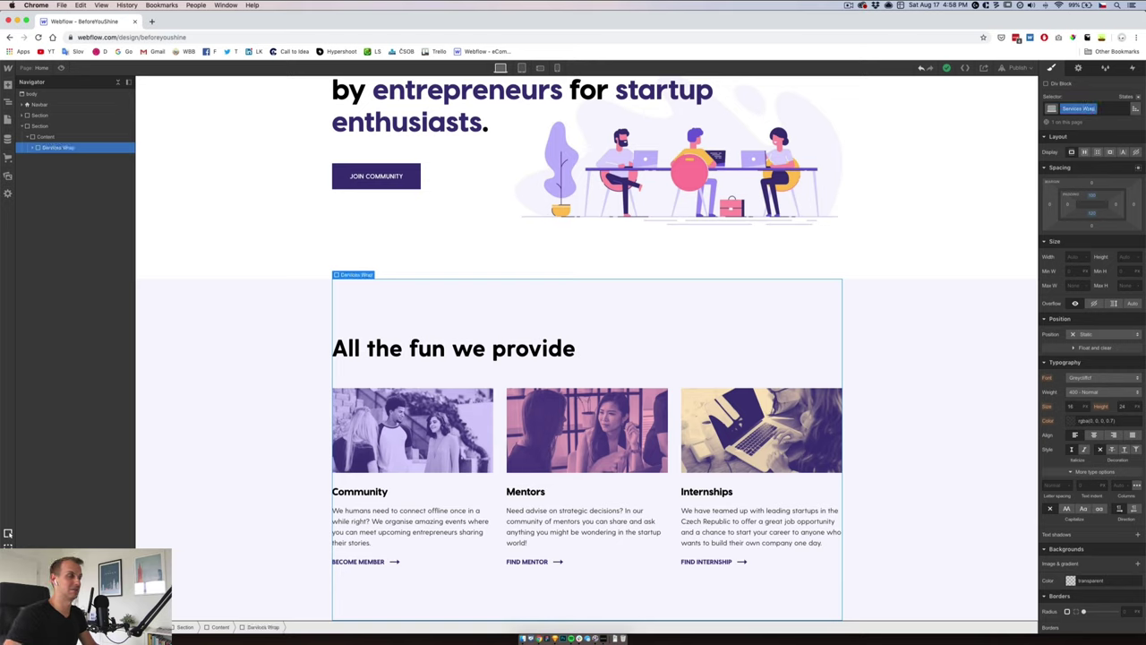
- Collapse the service cards, grid and wrappers in the element tree, and select the services section
{"action": "left_click", "coordinate": [33, 149]}
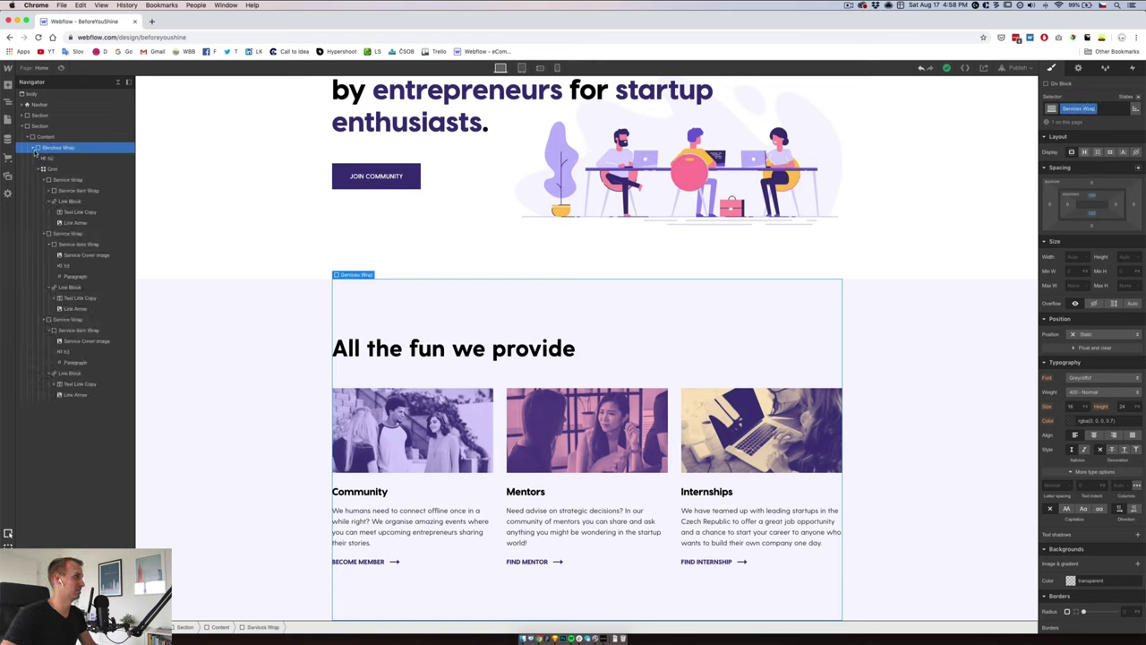
{"action": "left_click", "coordinate": [42, 180]}
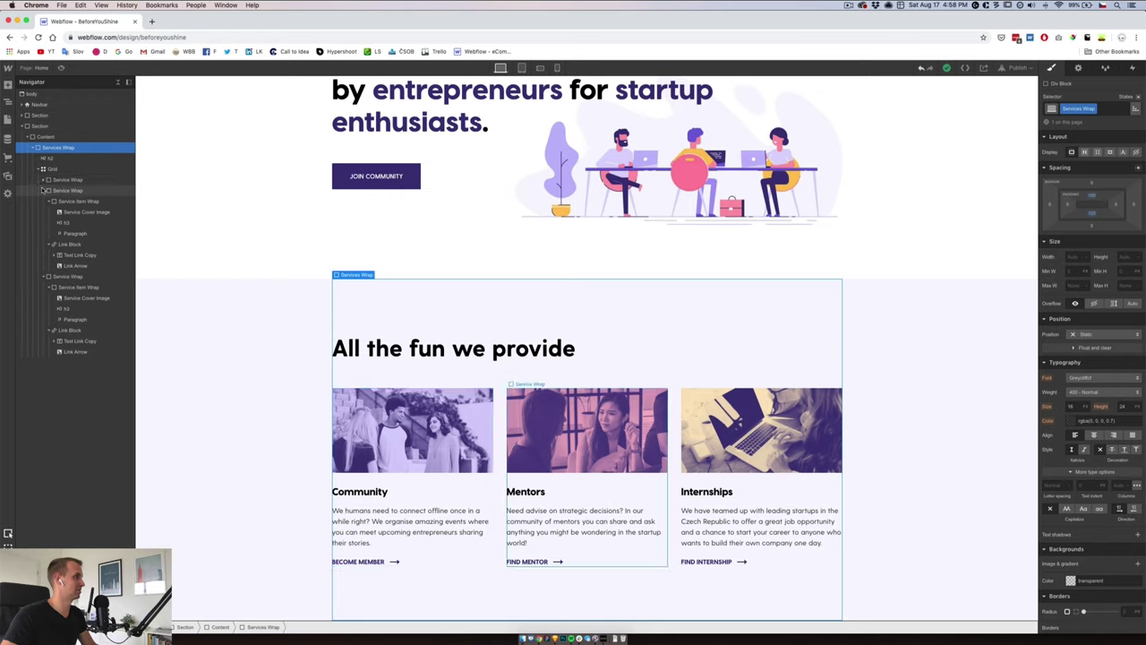
{"action": "left_click", "coordinate": [43, 191]}
{"action": "left_click", "coordinate": [43, 202]}
{"action": "left_click", "coordinate": [38, 169]}
{"action": "left_click", "coordinate": [33, 148]}
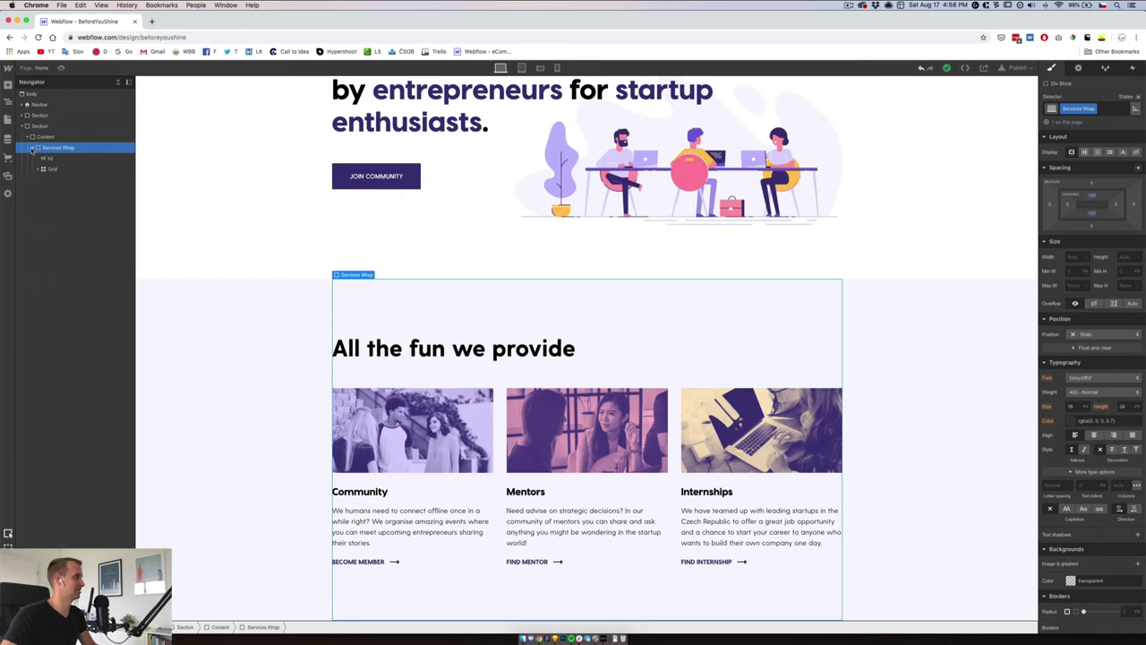
{"action": "left_click", "coordinate": [27, 137]}
{"action": "left_click", "coordinate": [36, 128]}
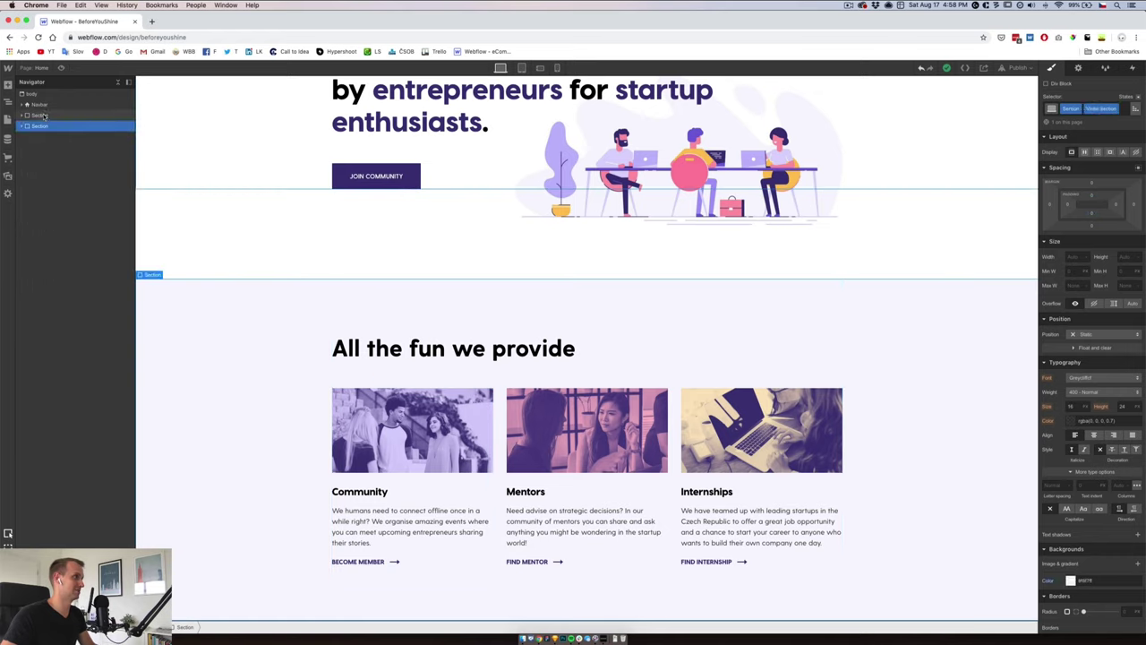
- Duplicate the hero section and place the copy below the services section
{"action": "left_click", "coordinate": [39, 117]}
{"action": "key", "text": "super+c"}
{"action": "key", "text": "super+v"}
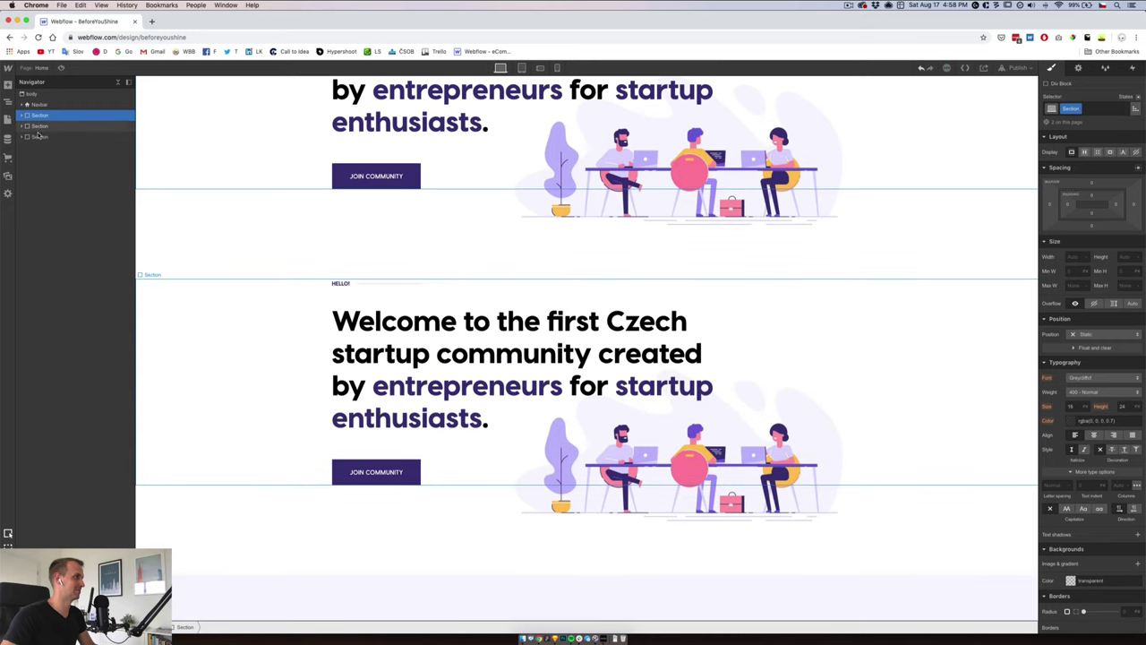
{"action": "left_click", "coordinate": [37, 133]}
{"action": "key", "text": "Delete"}
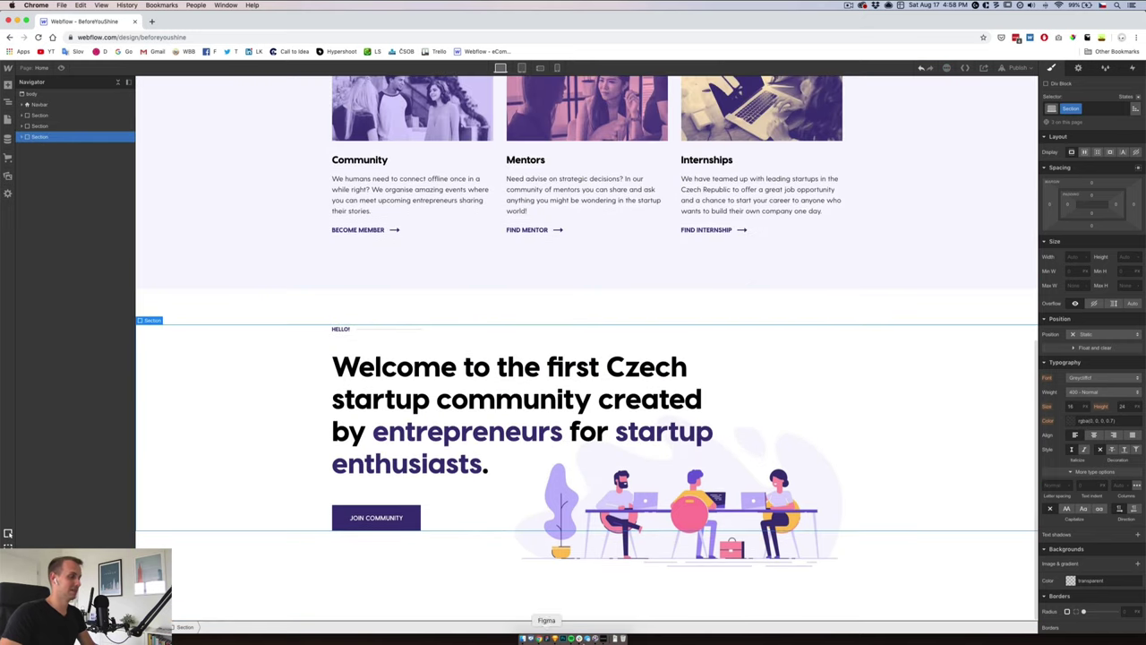
- Delete everything inside the duplicated section's Content block
{"action": "left_click", "coordinate": [23, 137]}
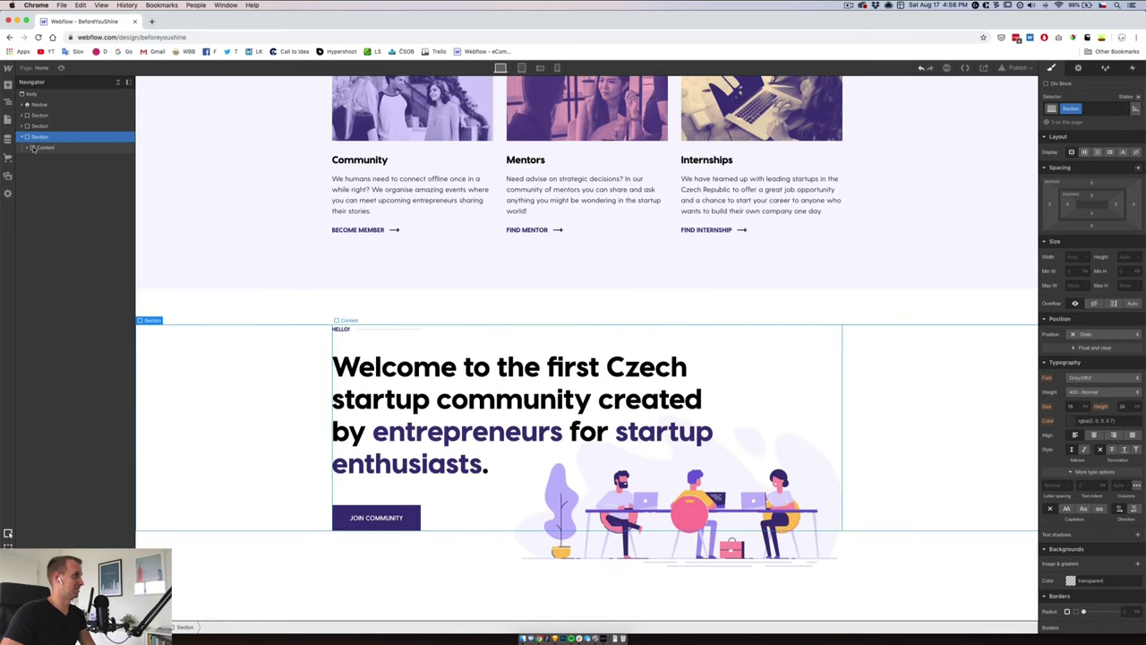
{"action": "left_click", "coordinate": [48, 158]}
{"action": "key", "text": "BackSpace"}
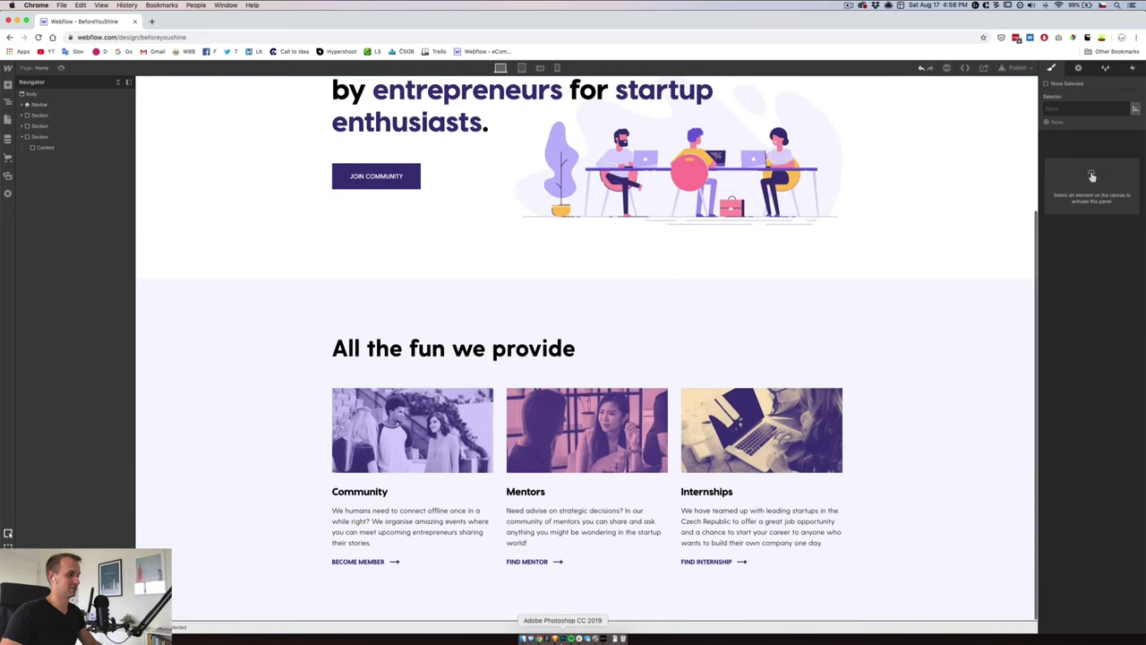
- Switch to Sketch and examine the layout and photo of the About Us & Our Mission section
{"action": "left_click", "coordinate": [557, 638]}
{"action": "left_click", "coordinate": [557, 640]}
{"action": "left_click", "coordinate": [854, 588]}
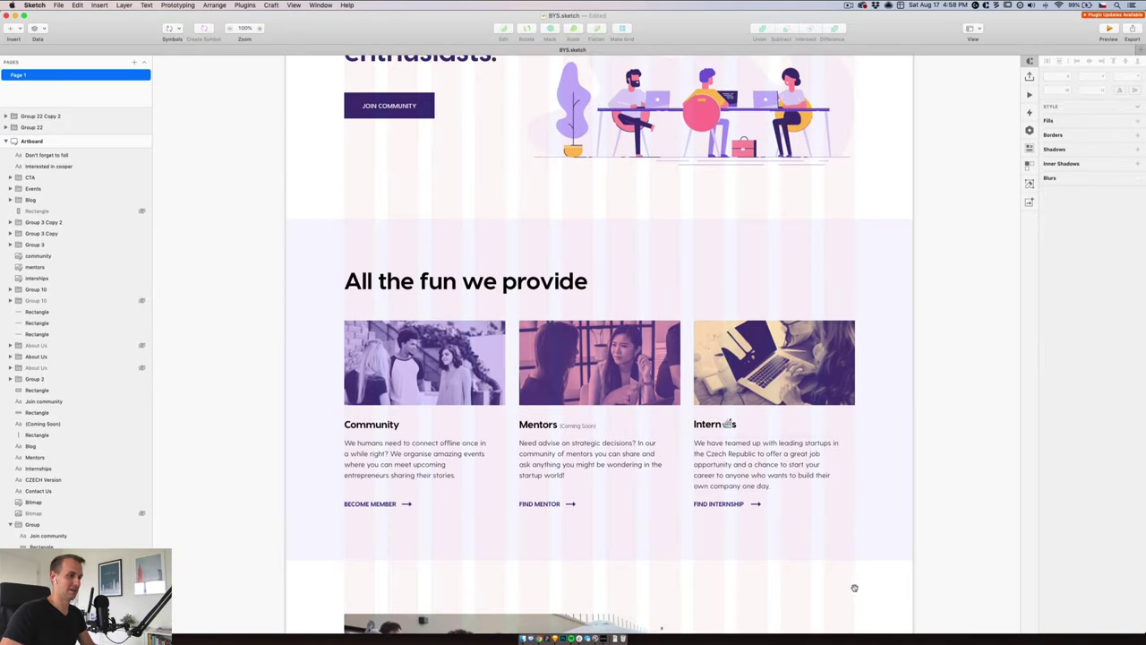
{"action": "scroll", "coordinate": [824, 501], "scroll_direction": "down", "scroll_amount": 5}
{"action": "scroll", "coordinate": [809, 455], "scroll_direction": "down", "scroll_amount": 3}
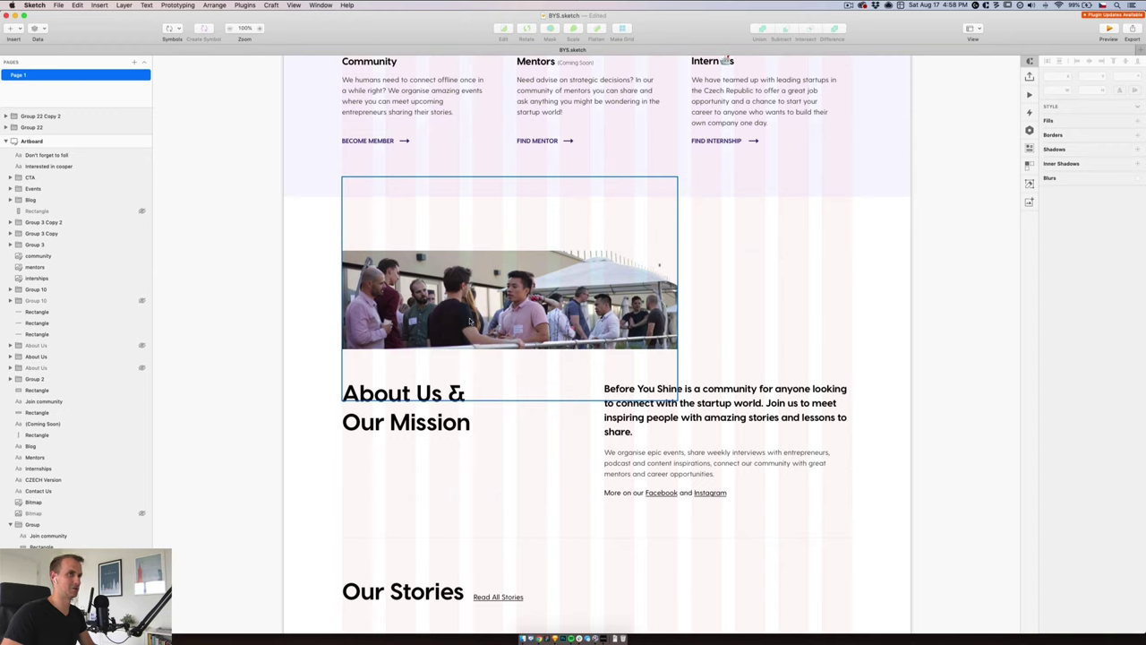
{"action": "left_click", "coordinate": [469, 321], "text": "super"}
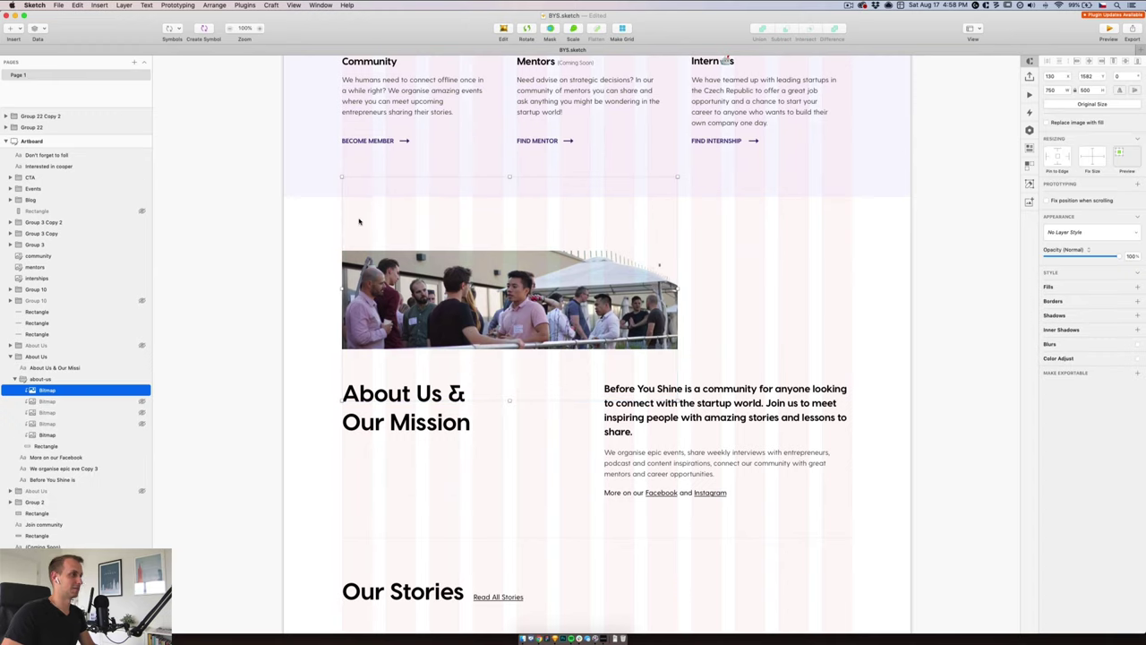
{"action": "left_click", "coordinate": [329, 298]}
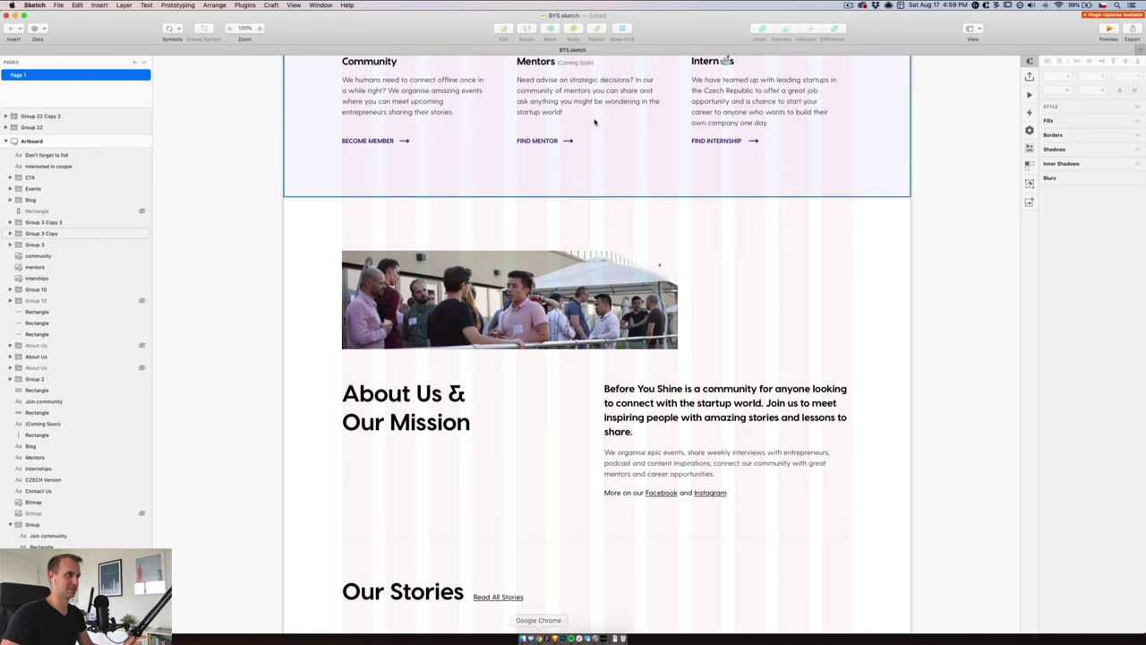
- Switch back to Webflow and add a grid inside the new section's empty Content block
{"action": "left_click", "coordinate": [542, 636]}
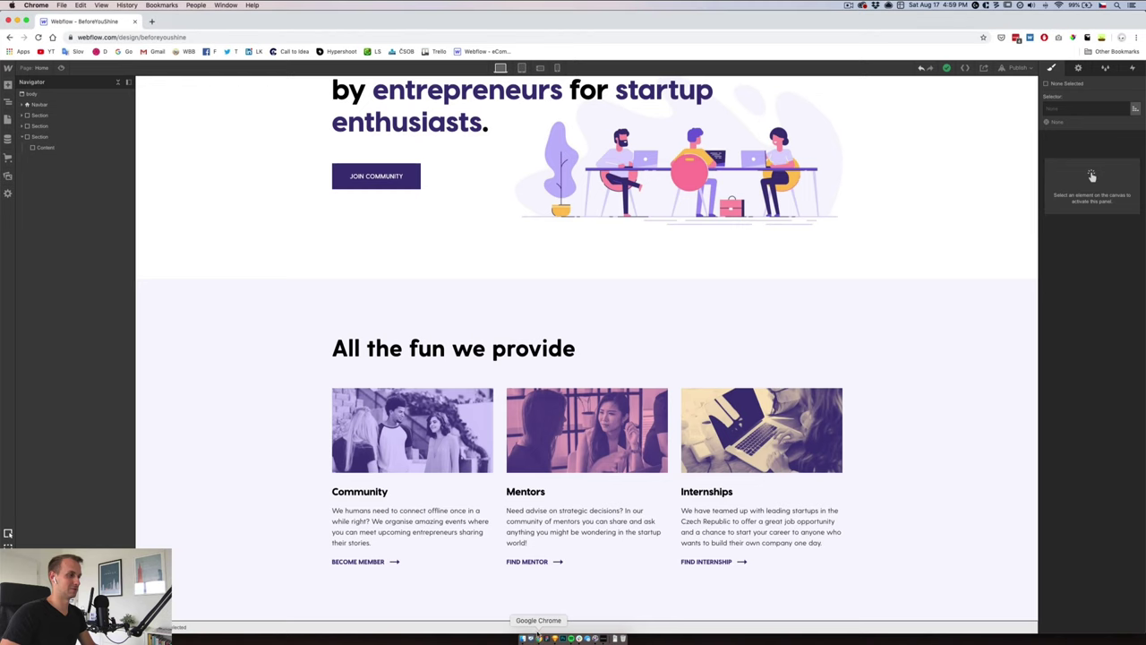
{"action": "left_click", "coordinate": [19, 134]}
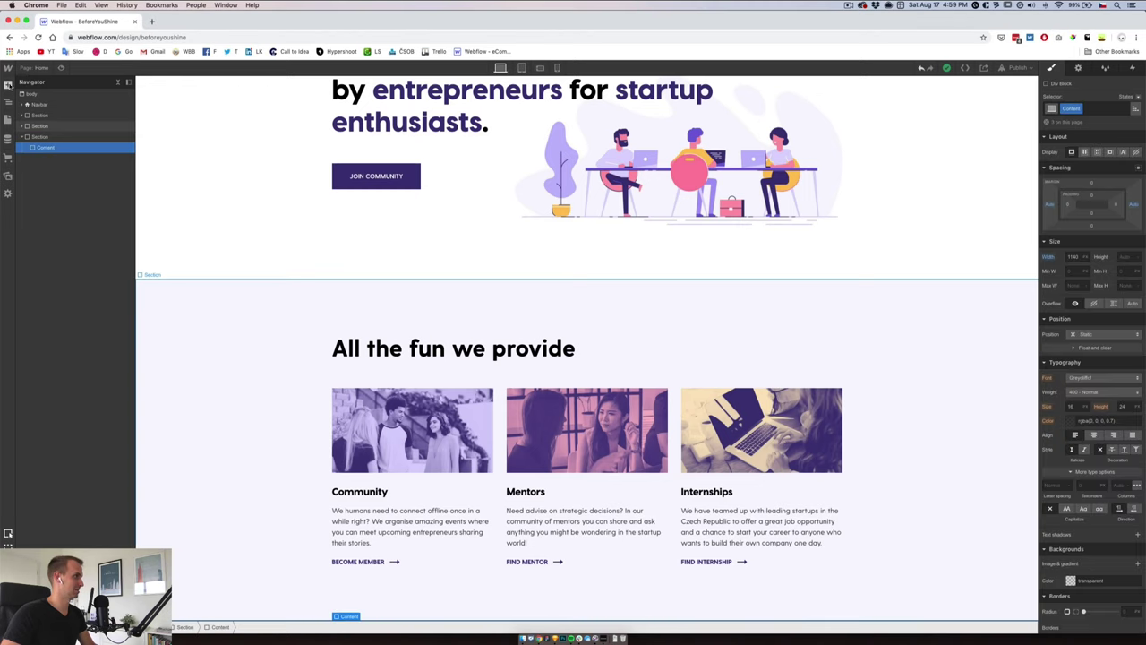
{"action": "left_click", "coordinate": [7, 86]}
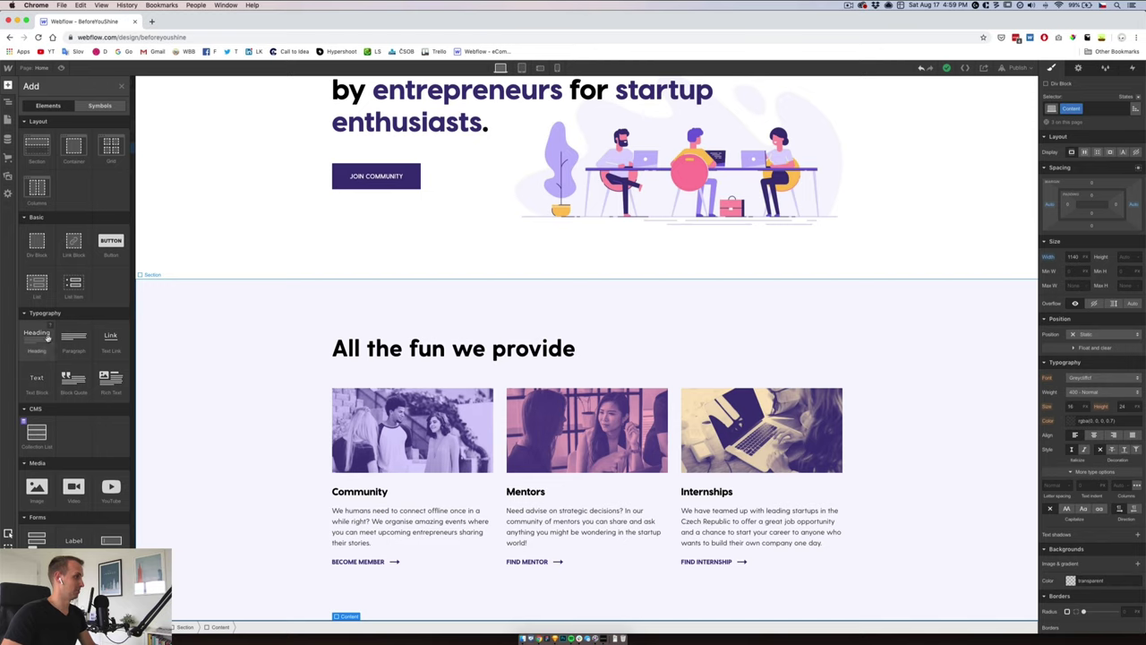
{"action": "left_click", "coordinate": [108, 147]}
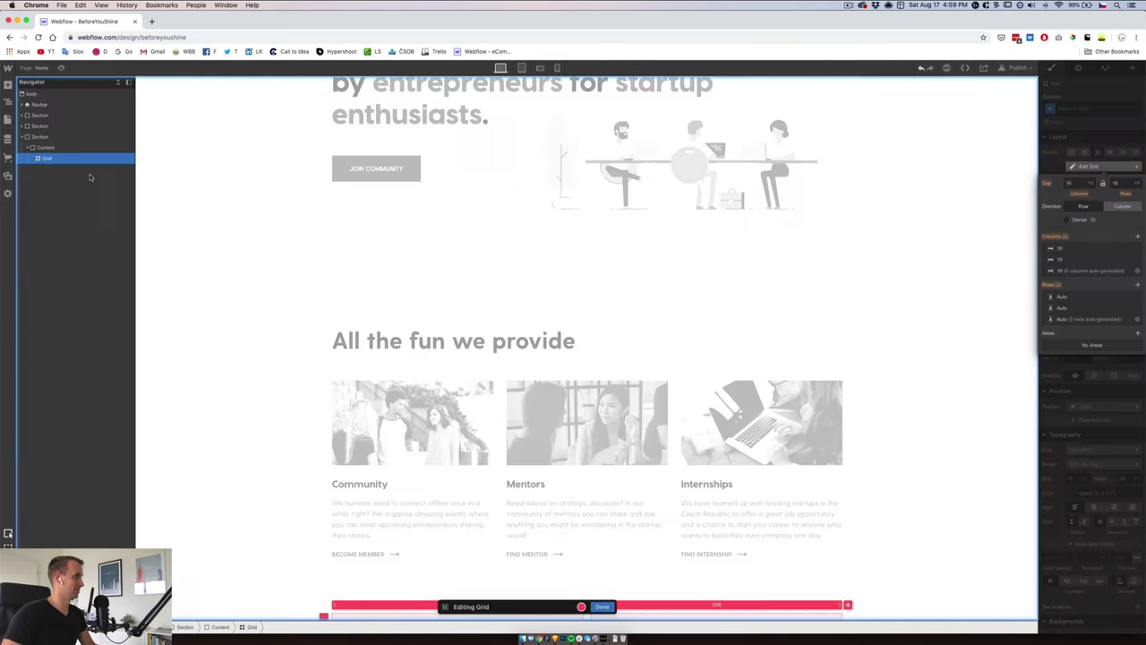
{"action": "scroll", "coordinate": [483, 544], "scroll_direction": "down", "scroll_amount": 2}
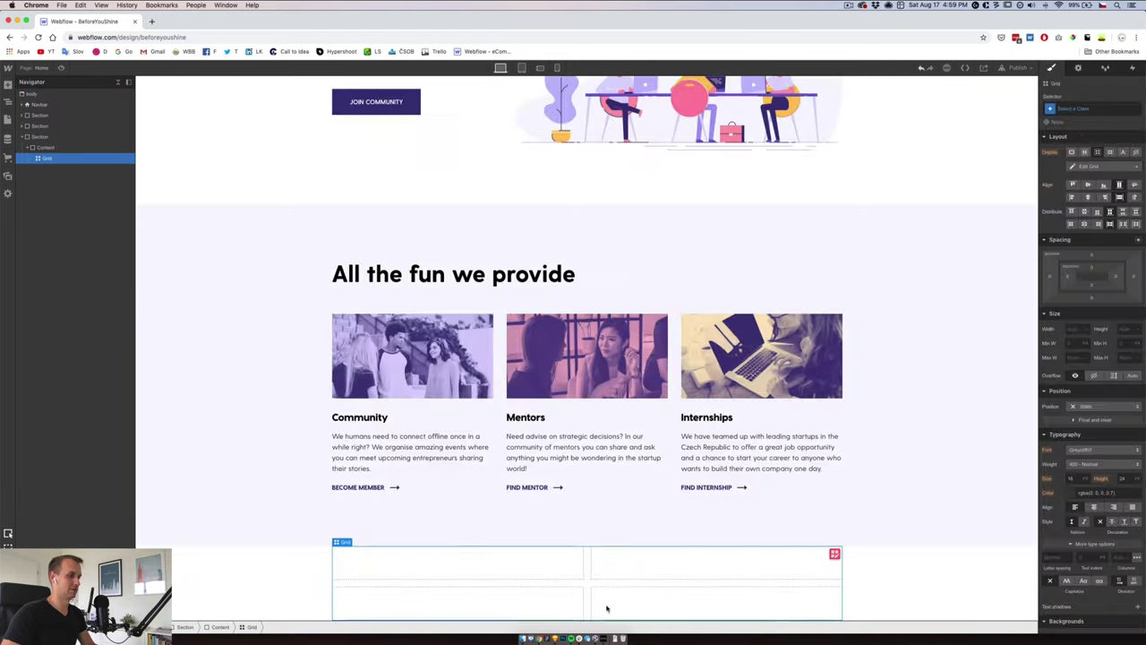
{"action": "left_click", "coordinate": [604, 606]}
- Set the new grid's column gap to 30 px and its row gap to 0
{"action": "left_click", "coordinate": [835, 554]}
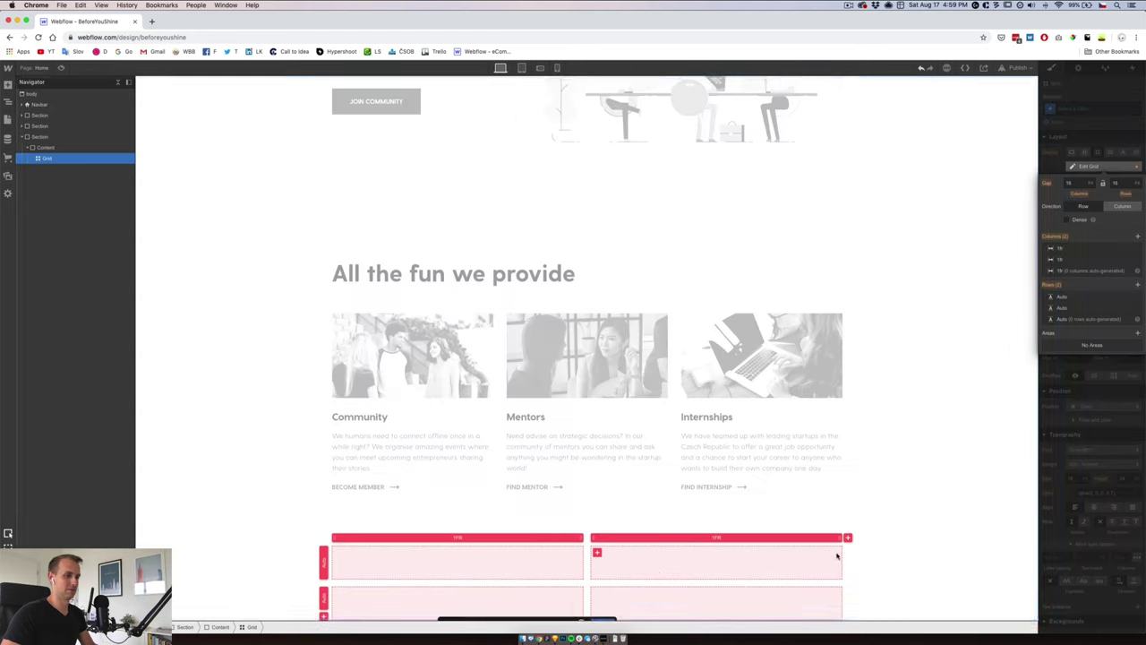
{"action": "left_click", "coordinate": [1079, 182]}
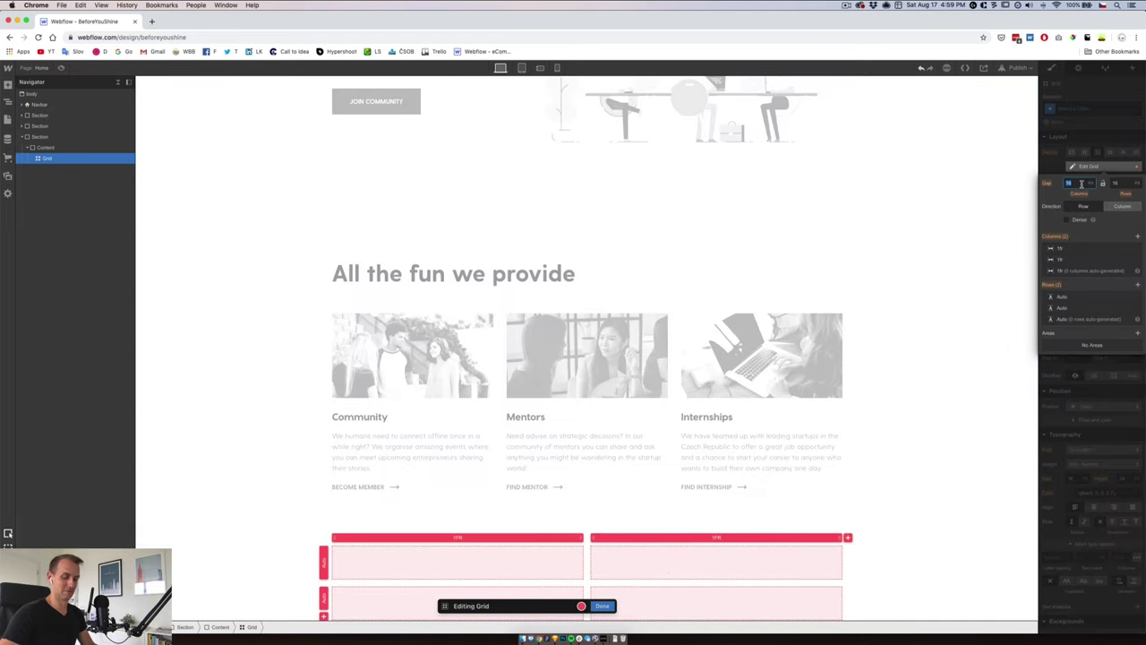
{"action": "type", "text": "30"}
{"action": "key", "text": "Return"}
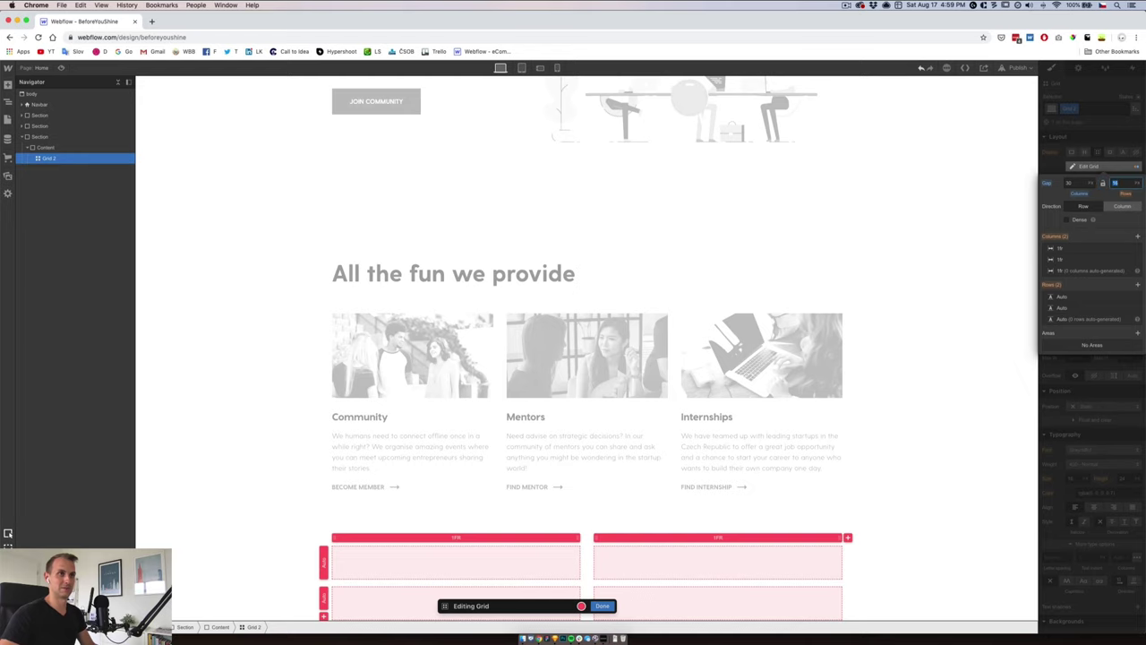
{"action": "type", "text": "0"}
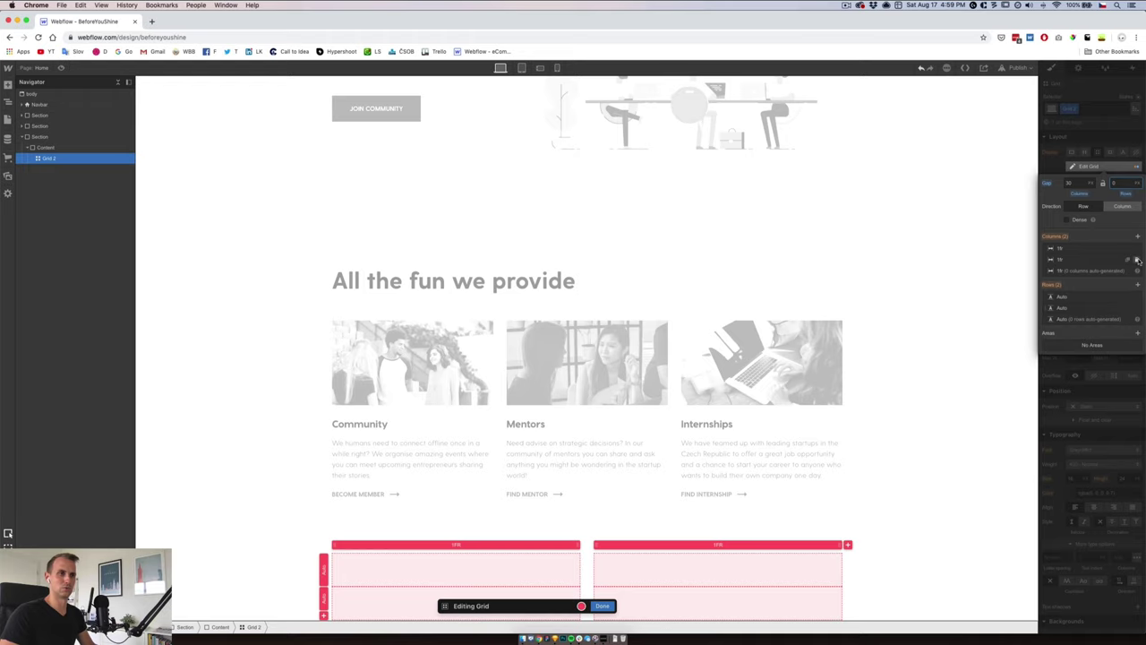
- Give the new grid four equal columns and a single row, and finish editing it
{"action": "left_click", "coordinate": [1138, 237]}
{"action": "left_click", "coordinate": [1138, 237]}
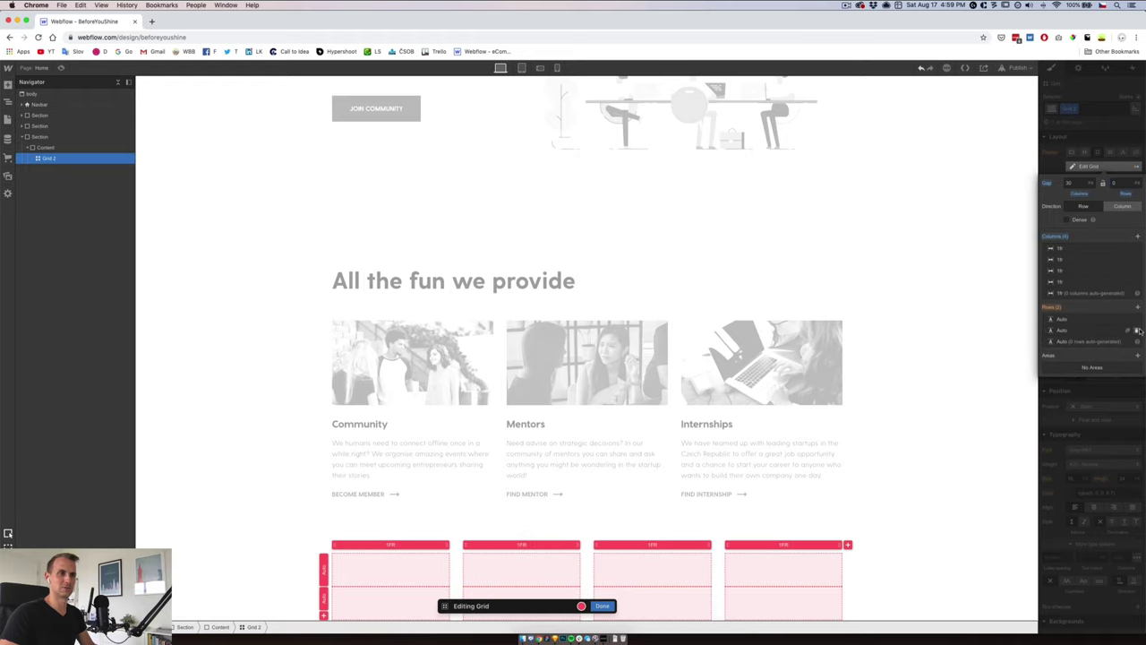
{"action": "scroll", "coordinate": [627, 448], "scroll_direction": "up", "scroll_amount": 1}
{"action": "left_click", "coordinate": [602, 606]}
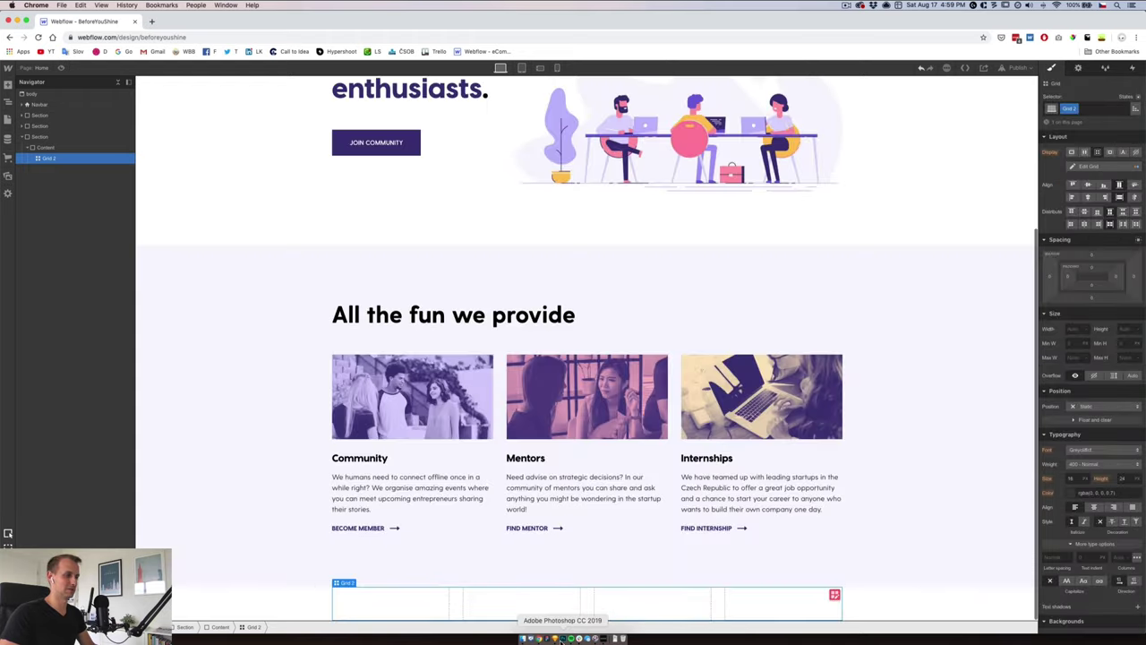
- Check the about-us image group in Sketch, and in Webflow give the grid two rows with a 60 px row gap
{"action": "left_click", "coordinate": [557, 638]}
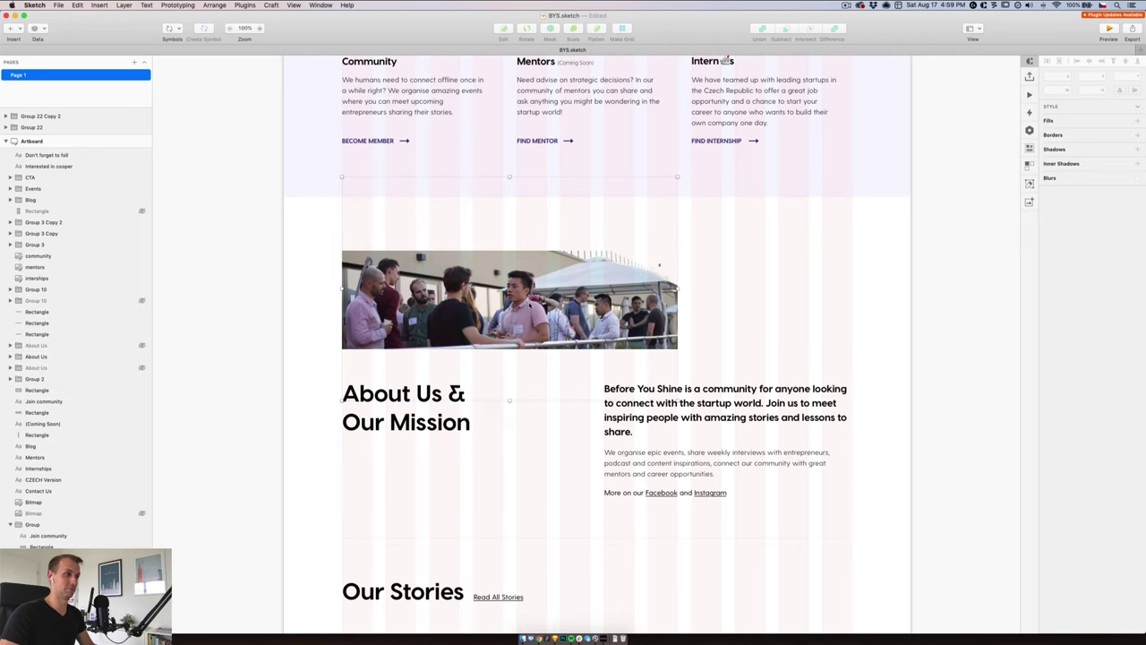
{"action": "left_click", "coordinate": [50, 378]}
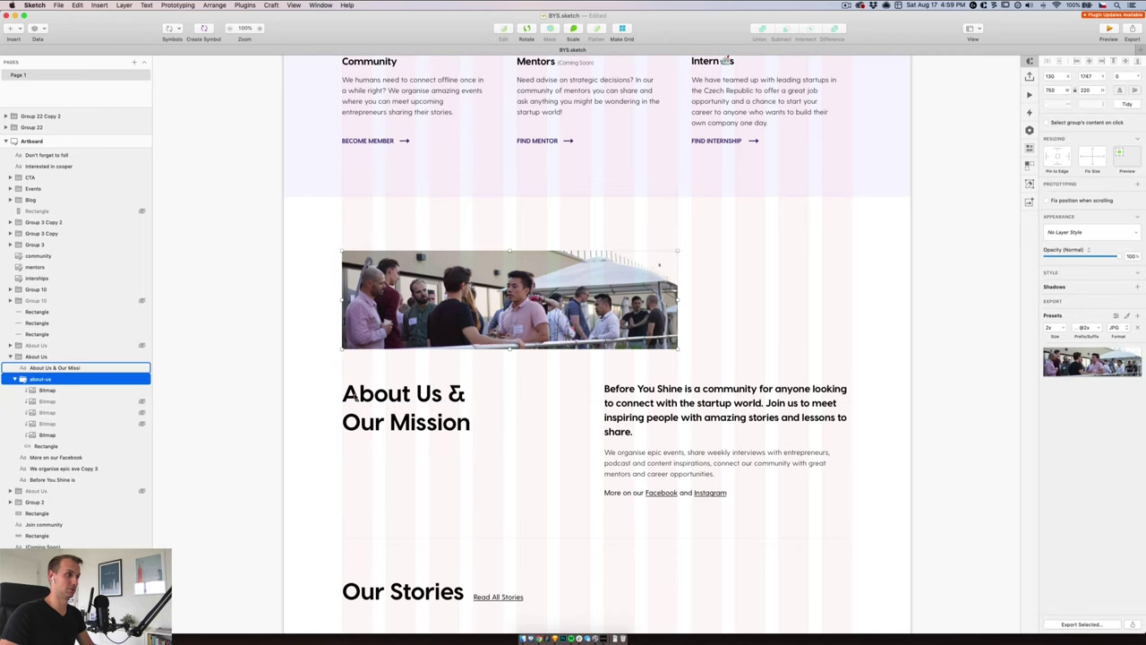
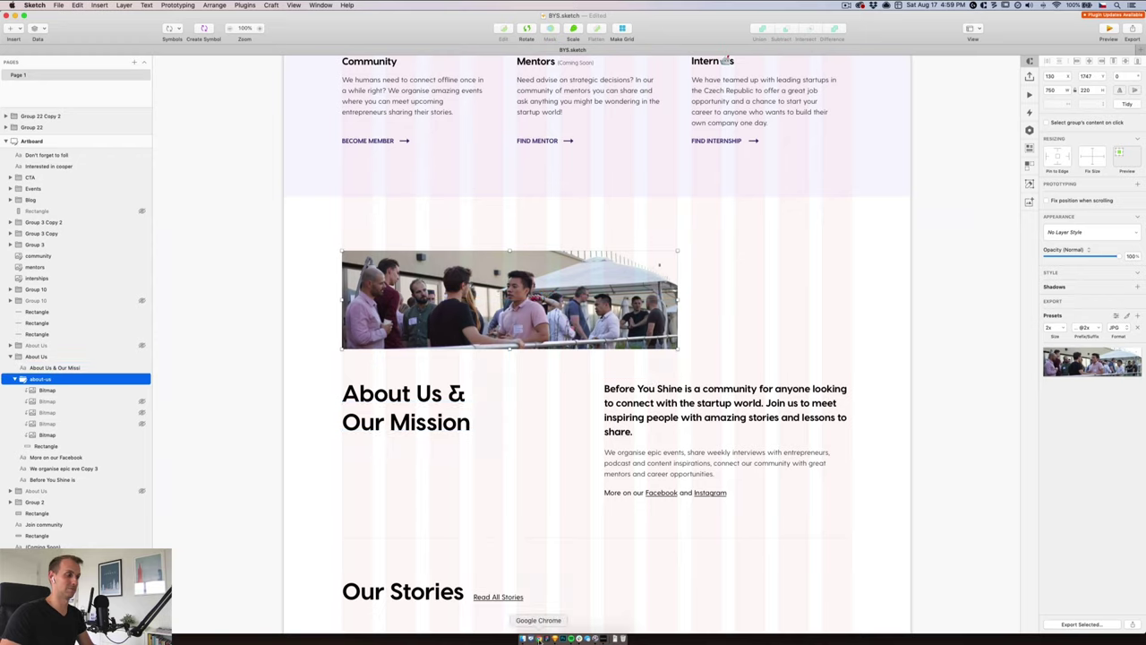
{"action": "left_click", "coordinate": [538, 638]}
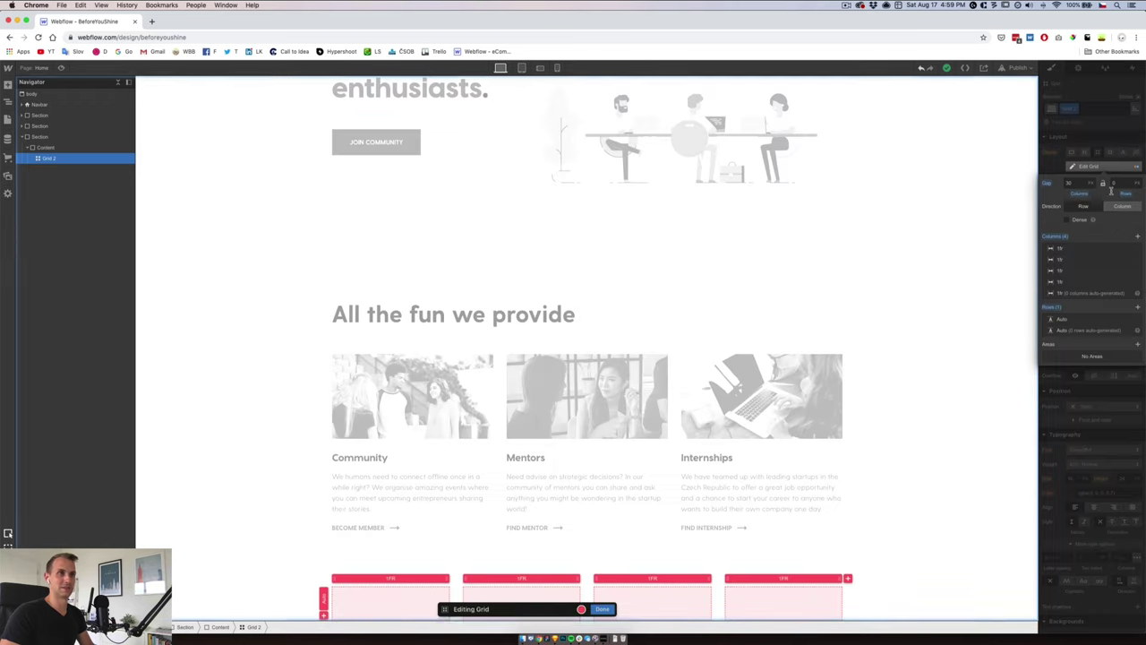
{"action": "left_click", "coordinate": [1088, 166]}
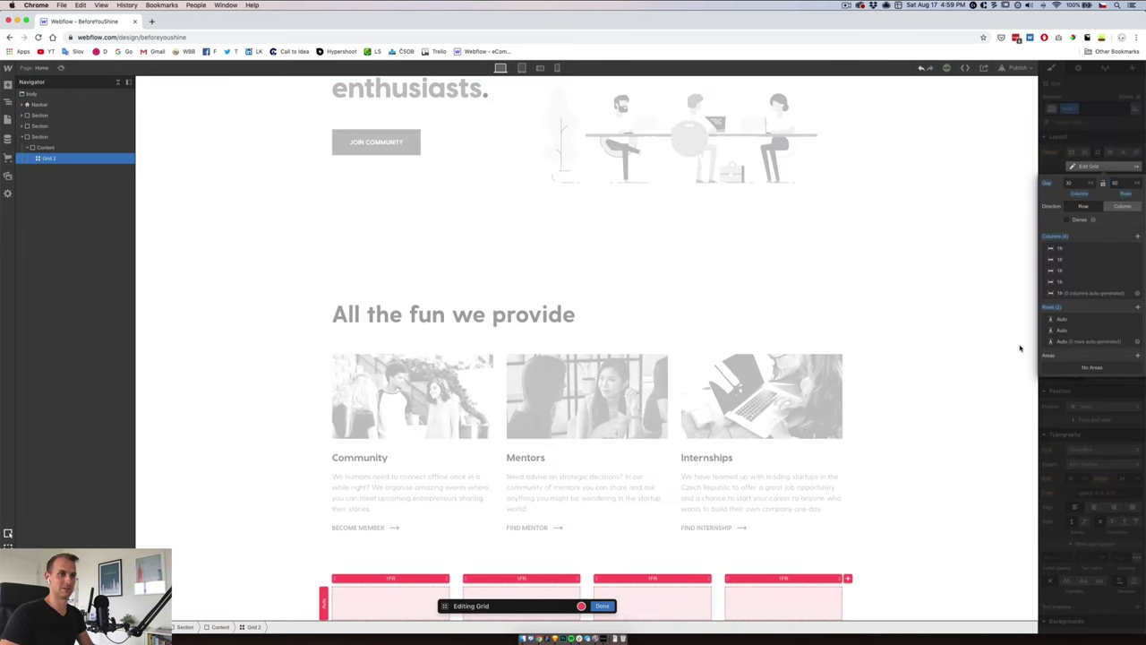
{"action": "left_click", "coordinate": [601, 606]}
- Set the new grid's top and bottom margins to 120 px
{"action": "scroll", "coordinate": [626, 573], "scroll_direction": "down", "scroll_amount": 2}
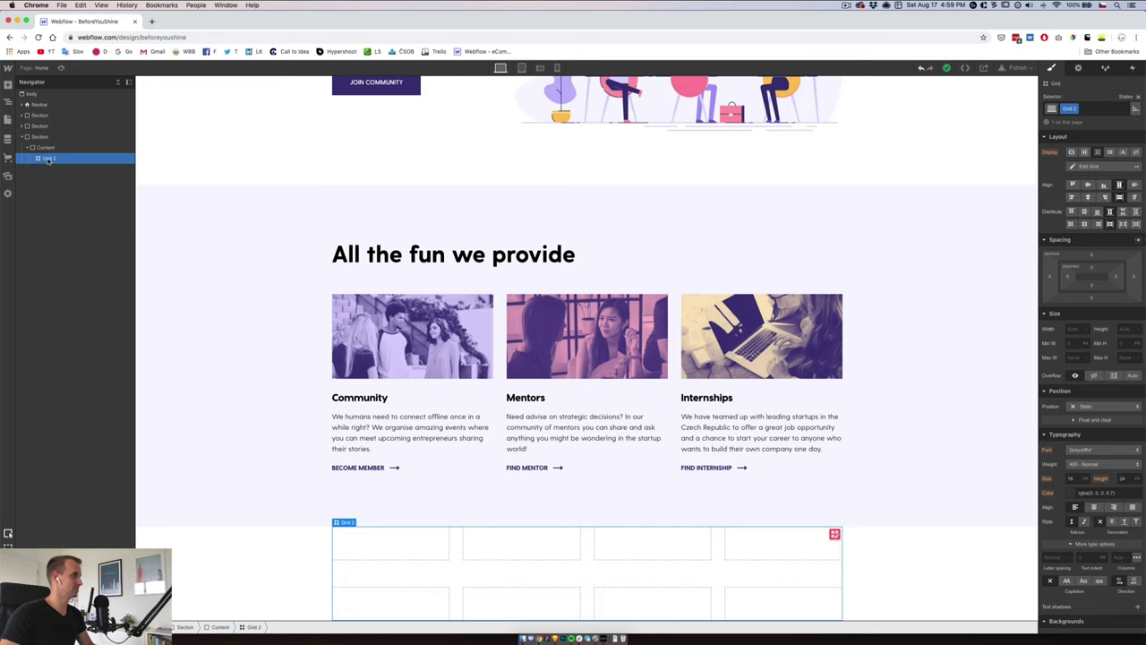
{"action": "left_click", "coordinate": [1092, 257]}
{"action": "type", "text": "128"}
{"action": "key", "text": "Return"}
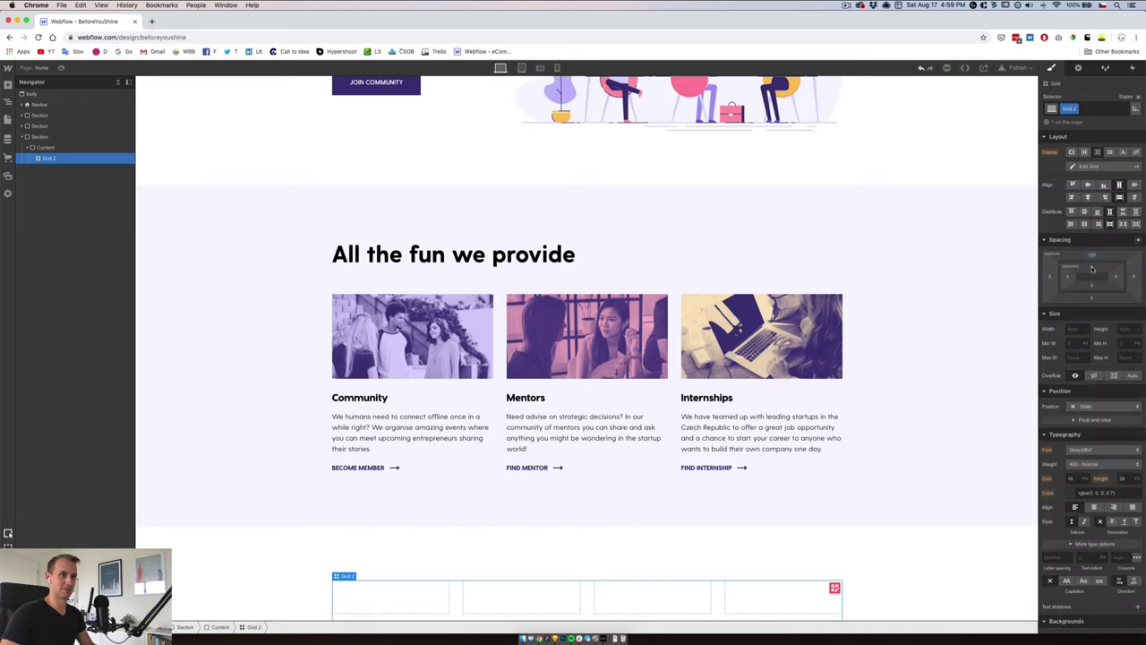
{"action": "left_click", "coordinate": [1093, 298]}
{"action": "key", "text": "Escape"}
{"action": "scroll", "coordinate": [648, 494], "scroll_direction": "down", "scroll_amount": 3}
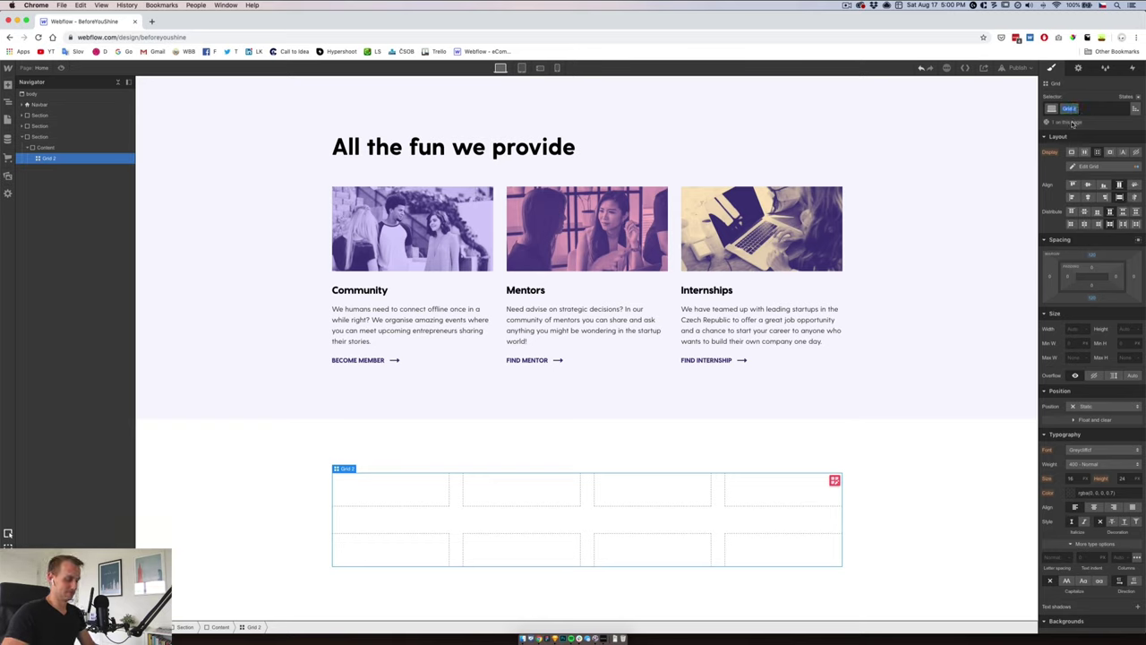
- Rename the new grid's class to About Us
{"action": "type", "text": "About url"}
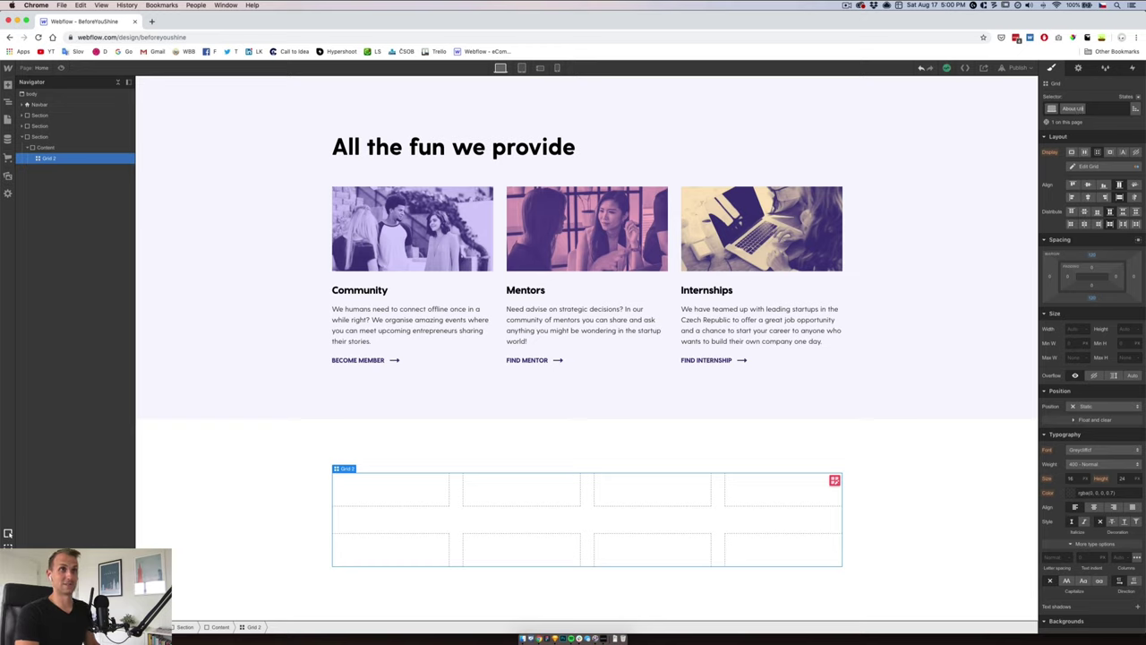
{"action": "key", "text": "Return"}
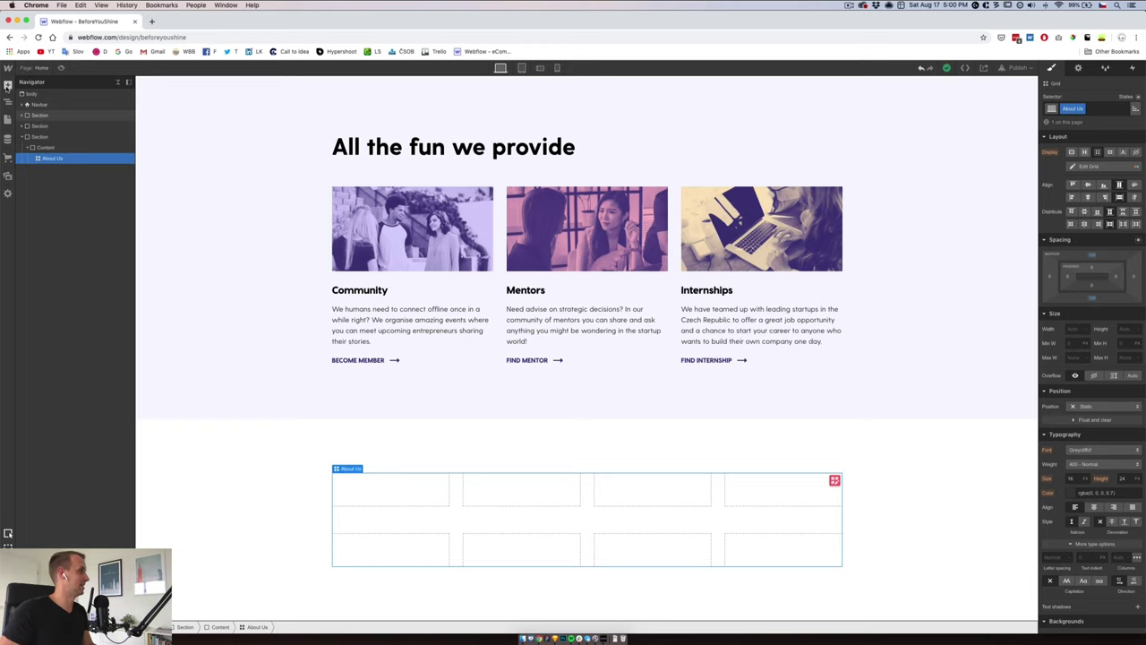
- Place the about-us photo from the assets in the grid's first cell and set its column span to 3
{"action": "left_click", "coordinate": [7, 85]}
{"action": "left_click", "coordinate": [7, 85]}
{"action": "left_click", "coordinate": [7, 176]}
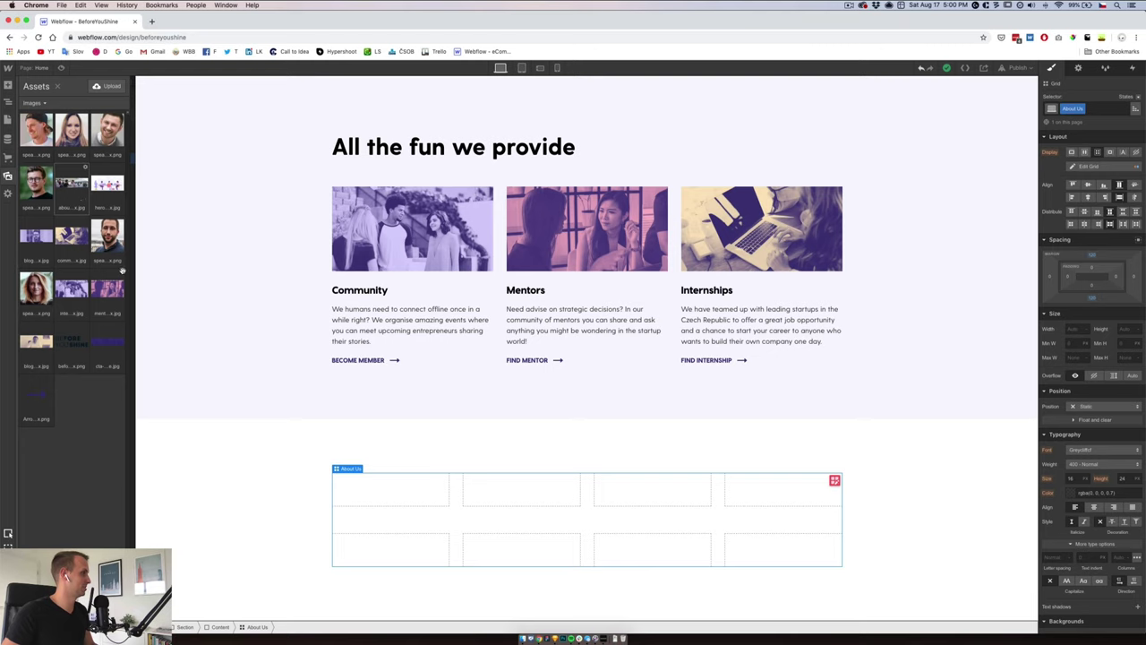
{"action": "left_click_drag", "start_coordinate": [85, 167], "coordinate": [379, 488]}
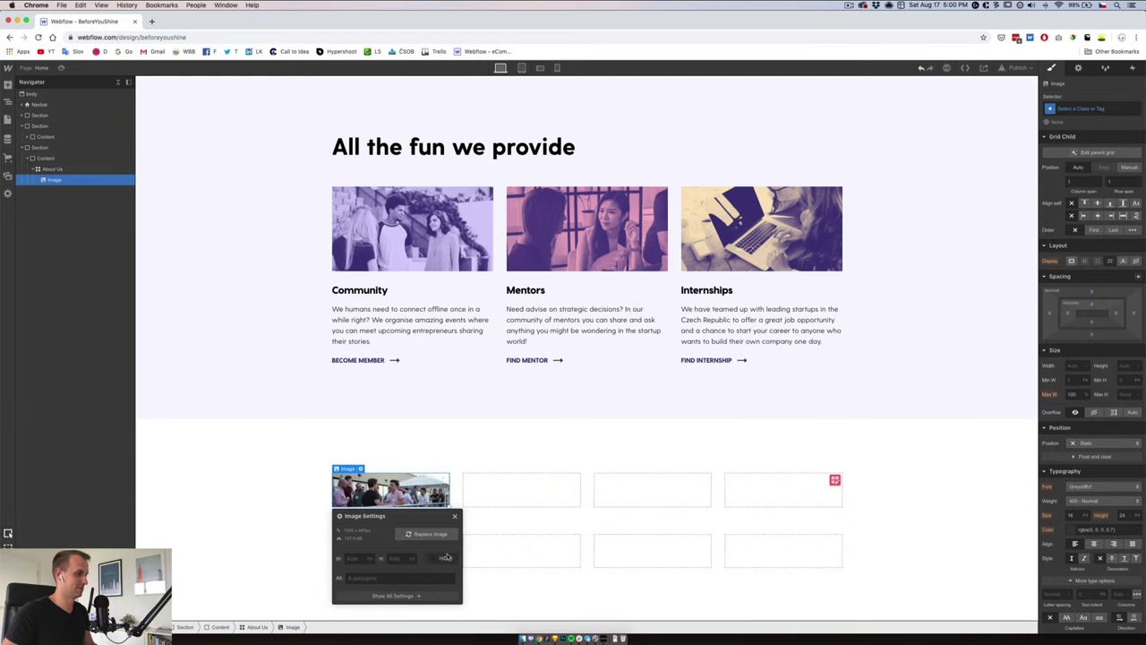
{"action": "left_click", "coordinate": [454, 516]}
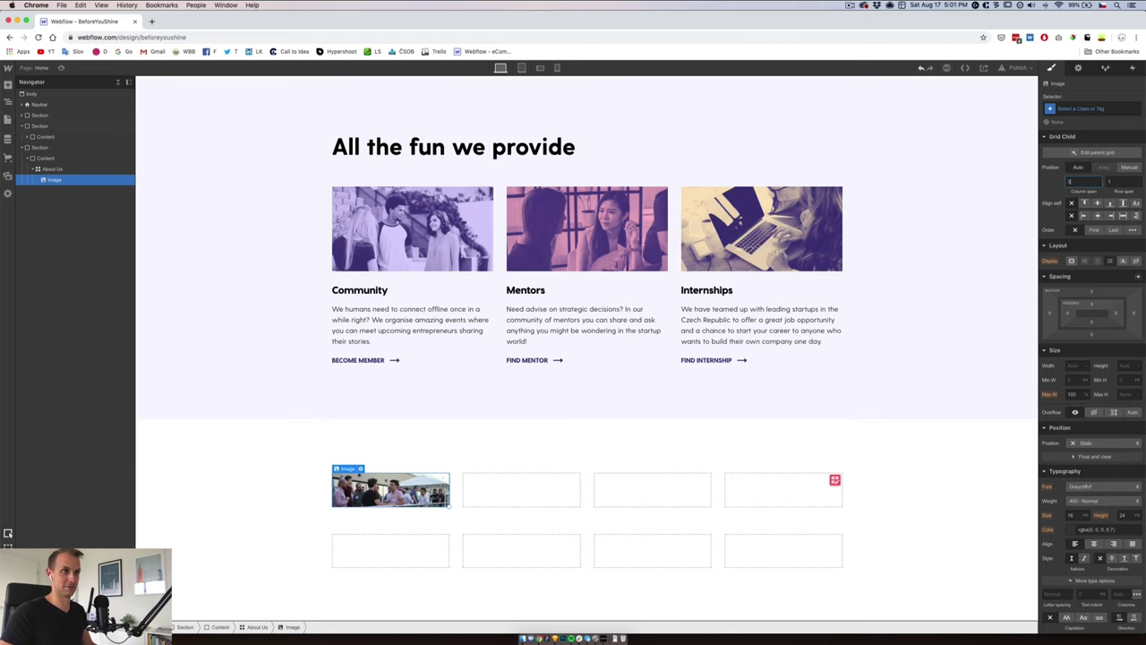
{"action": "key", "text": "Return"}
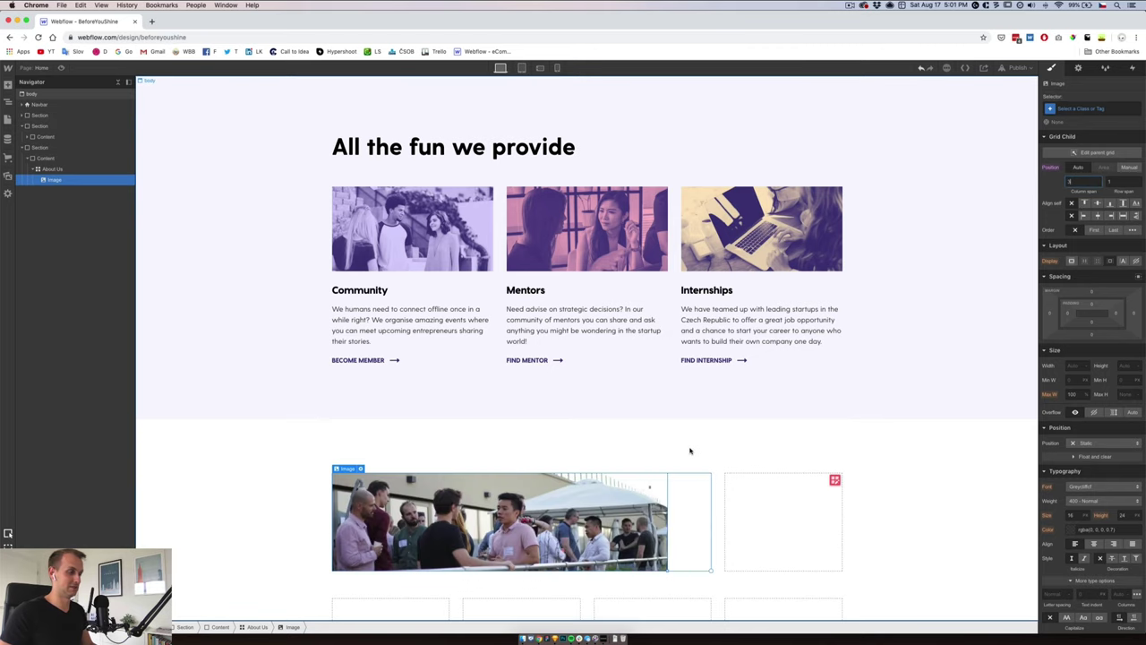
- Compare the photo's size and placement with the about-us design in Sketch, and return to Webflow
{"action": "scroll", "coordinate": [689, 450], "scroll_direction": "down", "scroll_amount": 2}
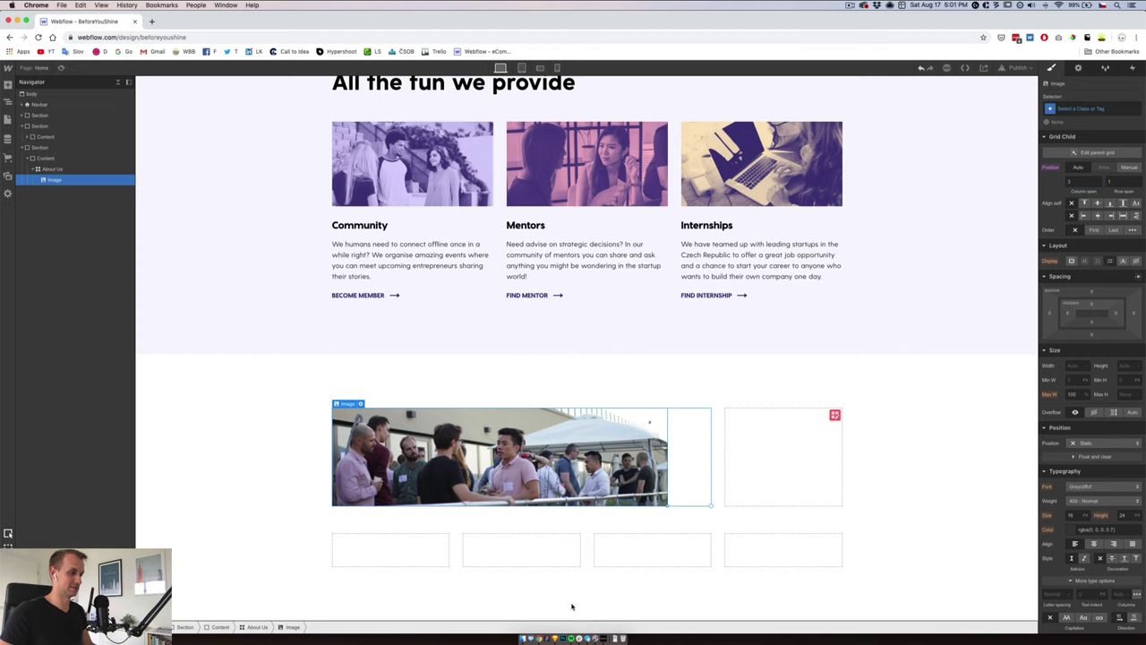
{"action": "left_click", "coordinate": [558, 637]}
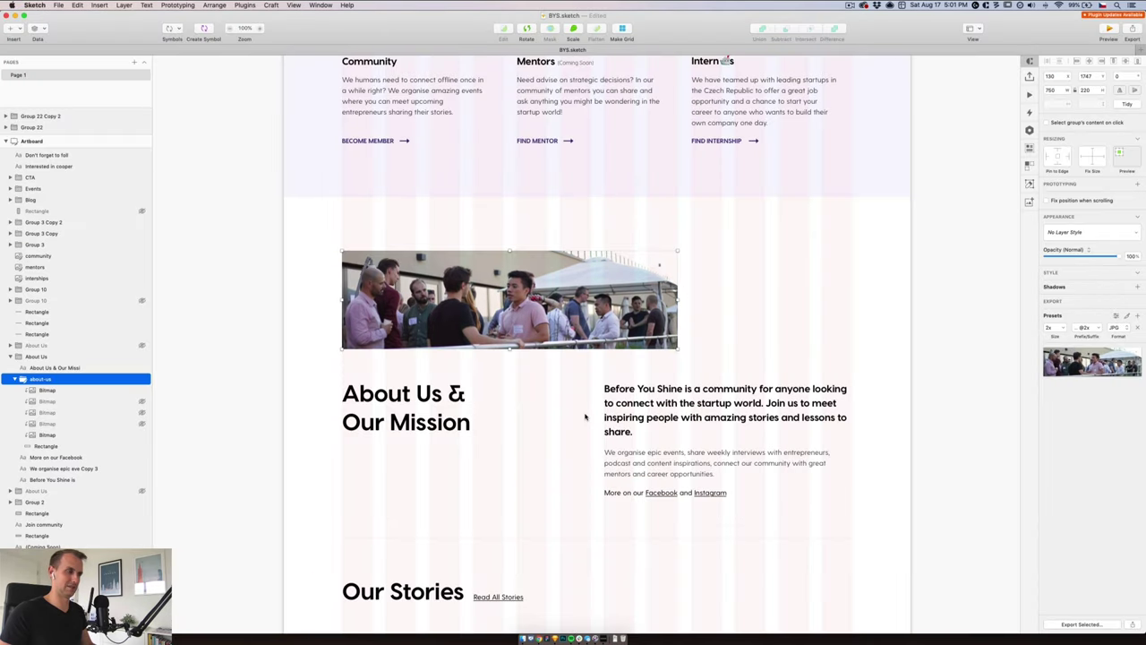
{"action": "scroll", "coordinate": [586, 417], "scroll_direction": "up", "scroll_amount": 3}
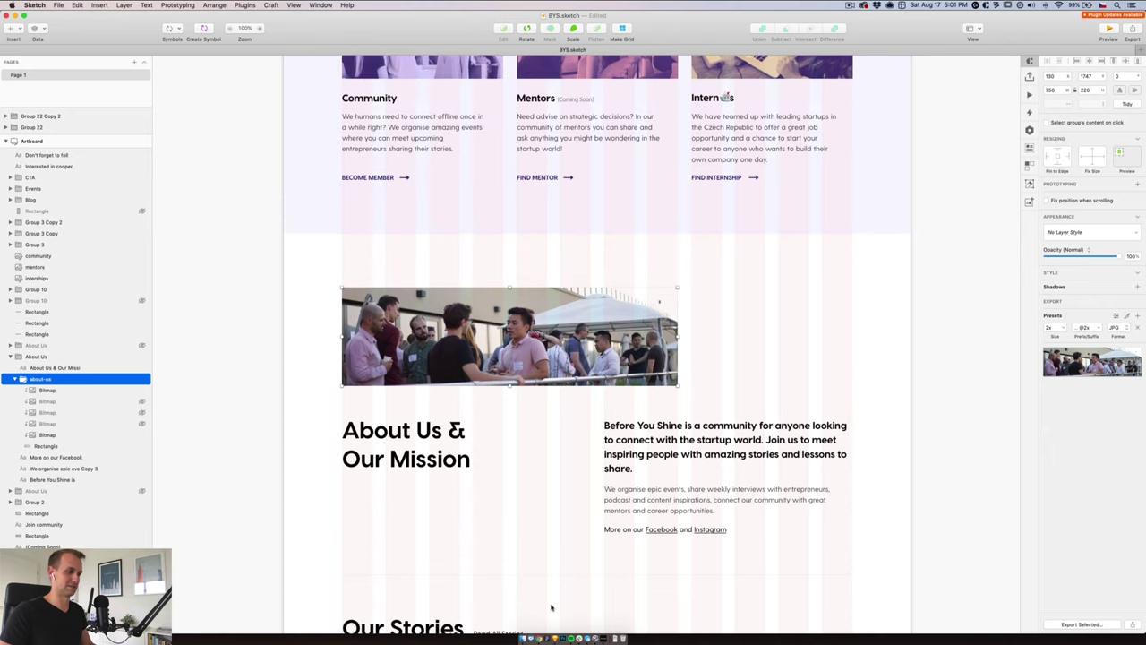
{"action": "left_click", "coordinate": [542, 638]}
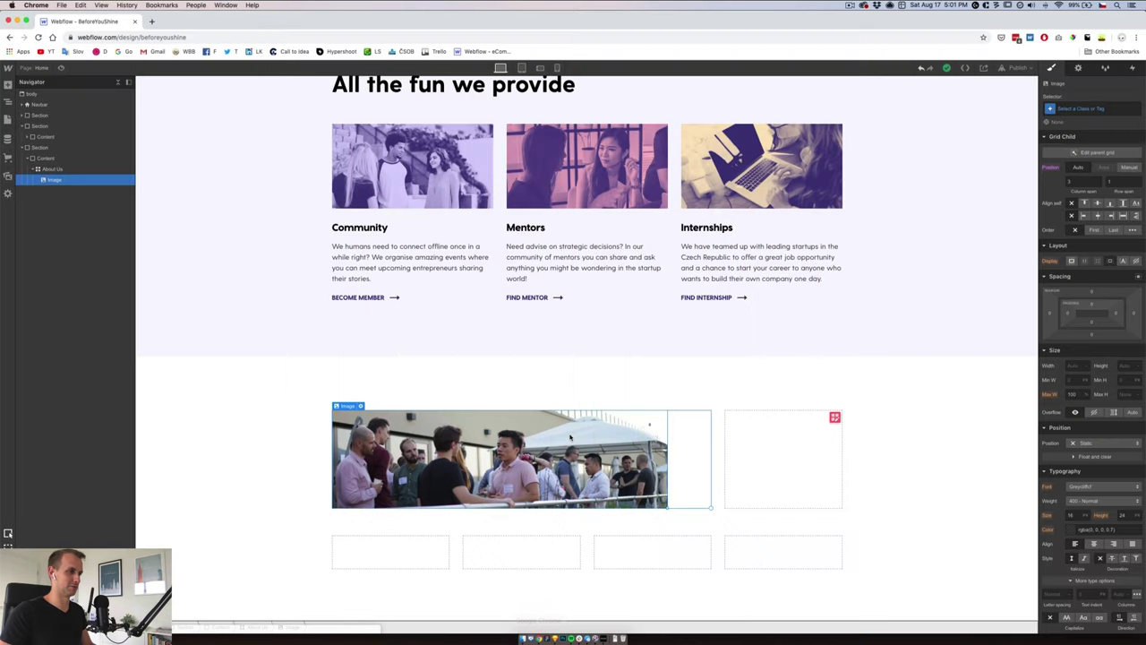
{"action": "left_click", "coordinate": [672, 371]}
{"action": "left_click_drag", "start_coordinate": [847, 504], "coordinate": [664, 200]}
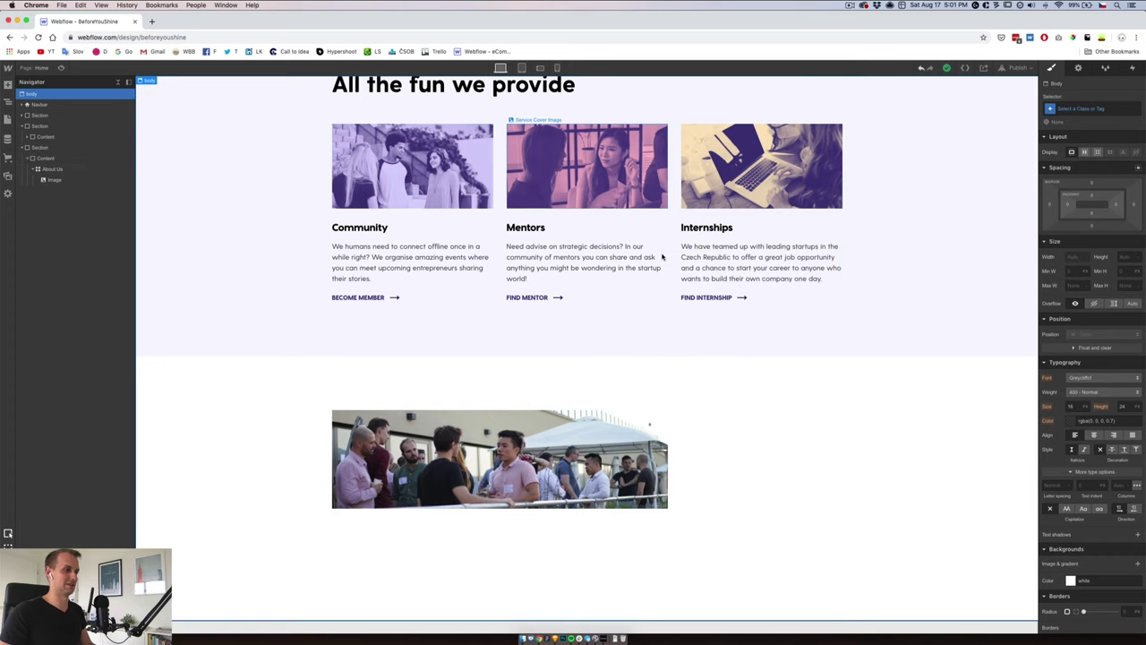
- Add a div block to the About Us grid and, after checking the Sketch layout, set its column span to 2 in Webflow
{"action": "left_click", "coordinate": [65, 169]}
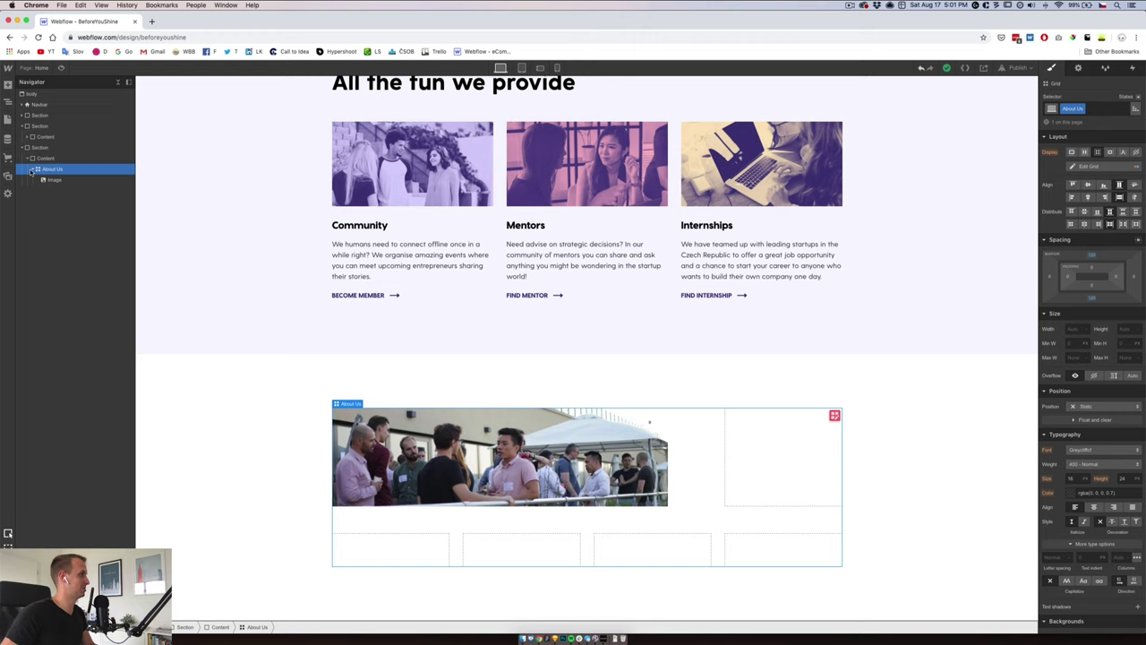
{"action": "left_click", "coordinate": [7, 85]}
{"action": "left_click", "coordinate": [38, 244]}
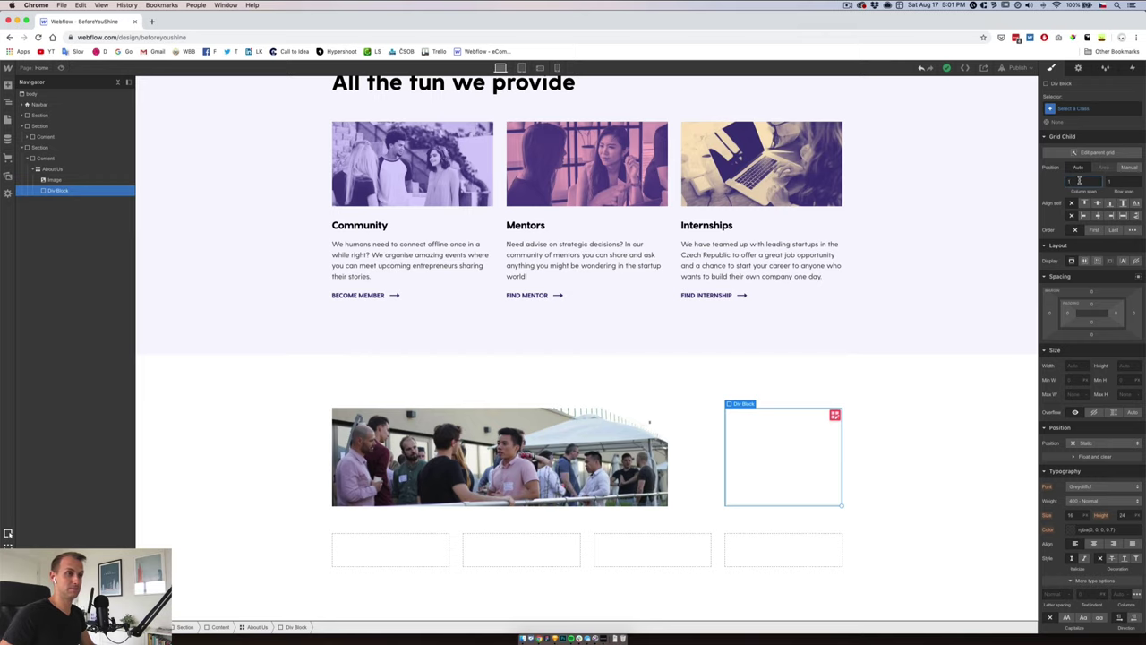
{"action": "left_click", "coordinate": [550, 638]}
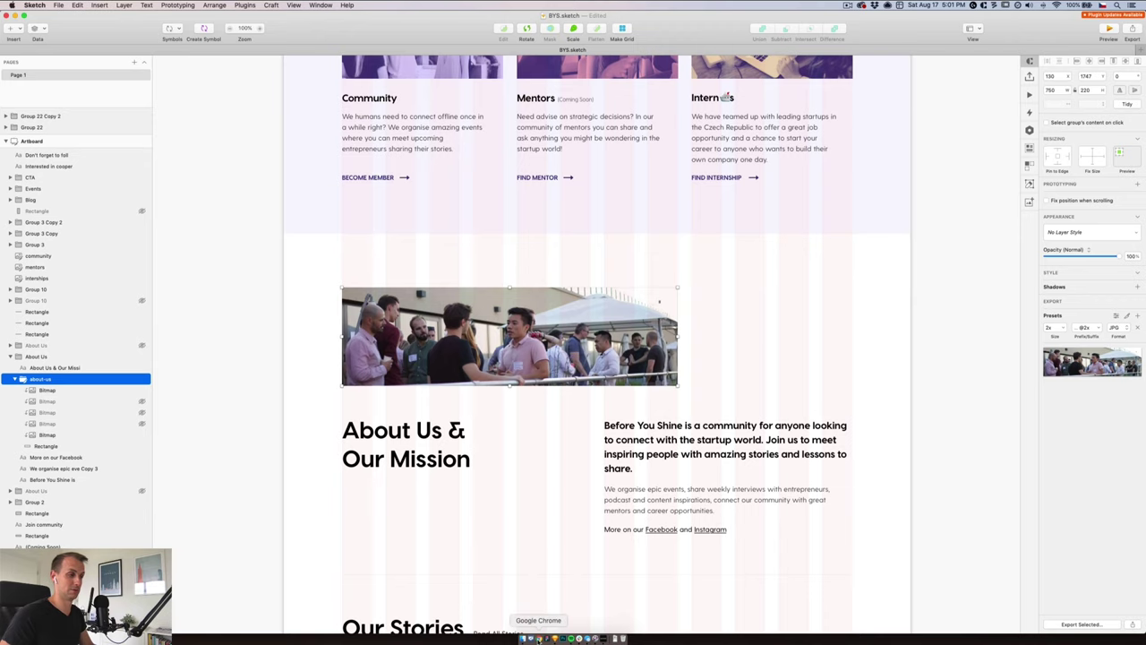
{"action": "left_click", "coordinate": [537, 637]}
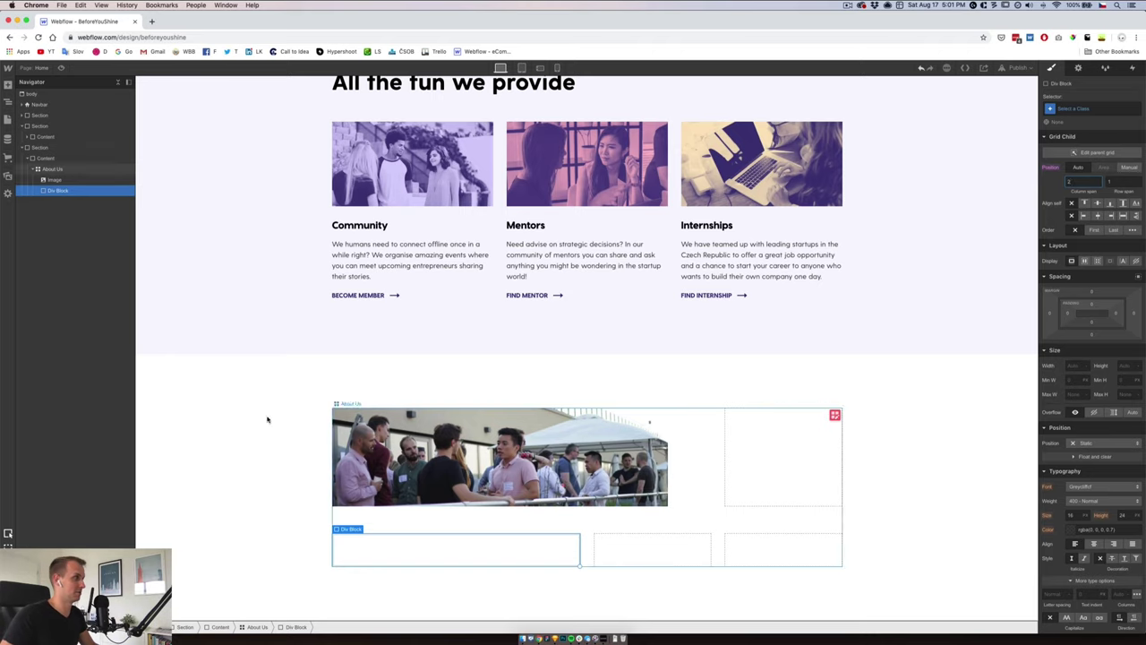
- Copy the "All the fun we provide" heading into the new div block under the photo
{"action": "scroll", "coordinate": [439, 324], "scroll_direction": "up", "scroll_amount": 3}
{"action": "scroll", "coordinate": [439, 325], "scroll_direction": "up", "scroll_amount": 3}
{"action": "left_click", "coordinate": [397, 512]}
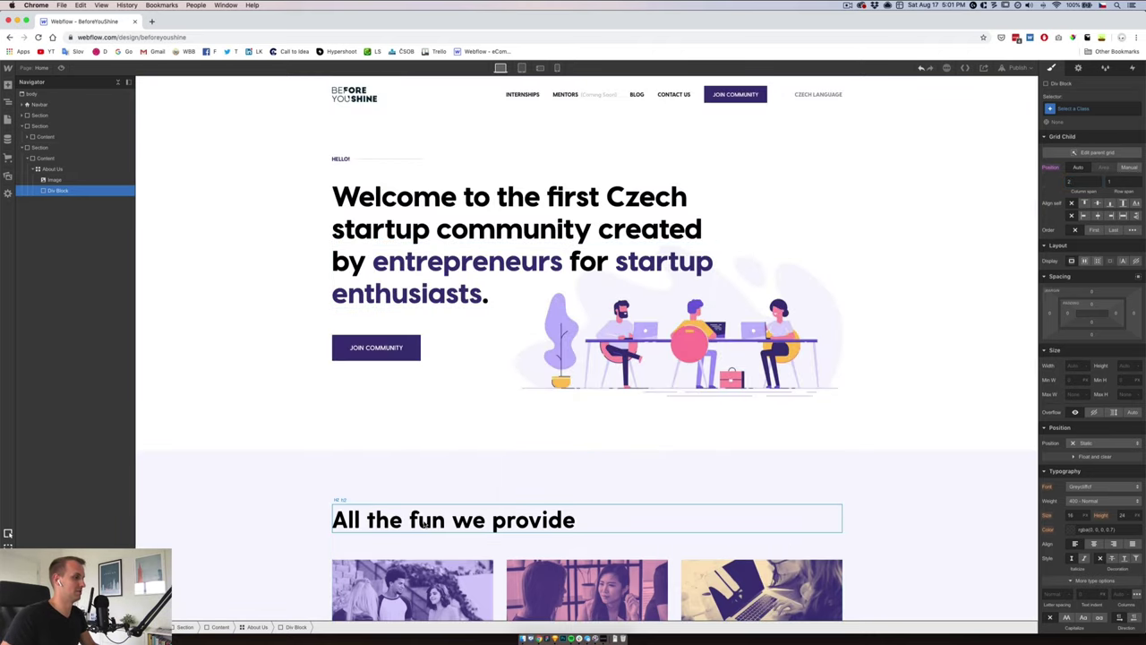
{"action": "scroll", "coordinate": [358, 504], "scroll_direction": "down", "scroll_amount": 3}
{"action": "left_click", "coordinate": [58, 223]}
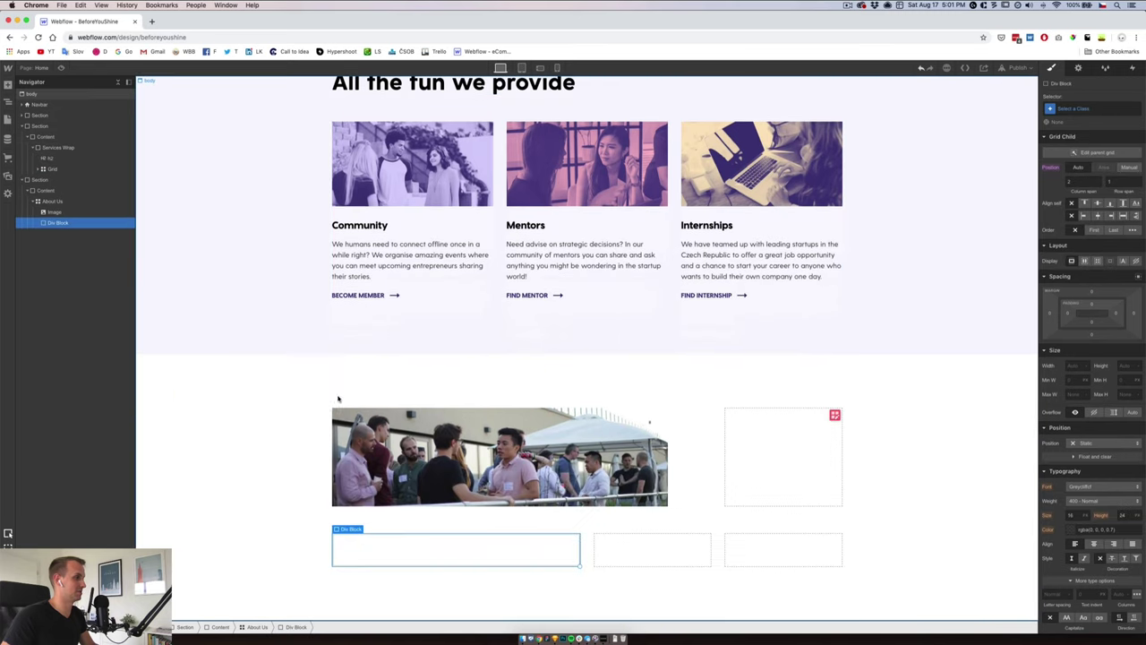
{"action": "key", "text": "cmd+v"}
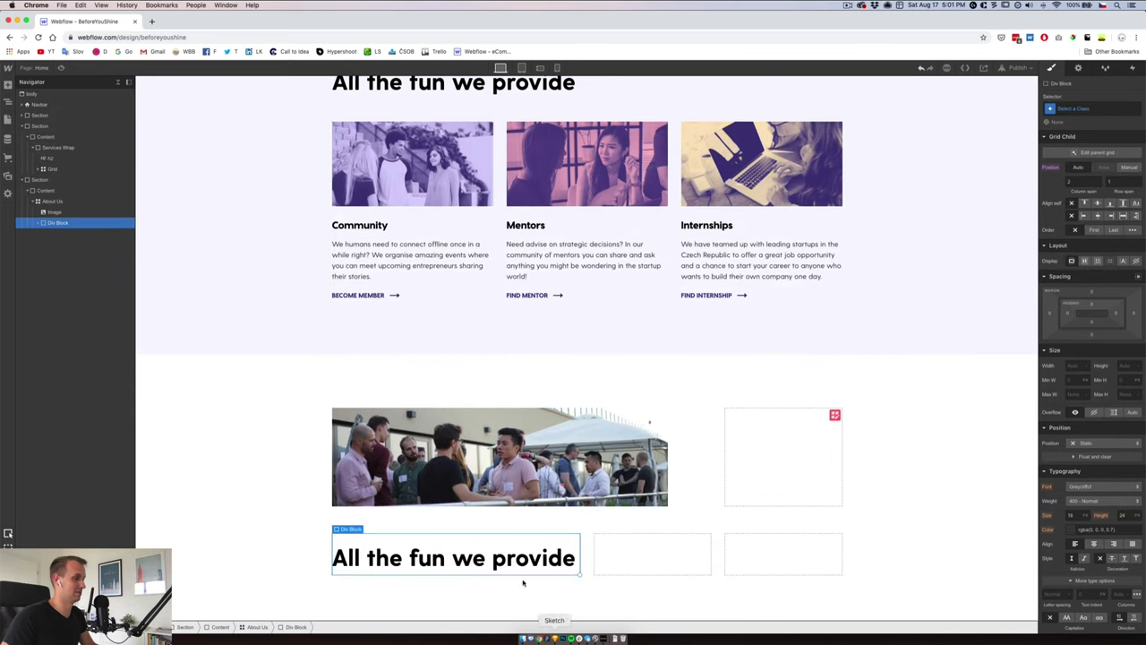
- Change the copied heading's text to "About Us & Our Mission"
{"action": "left_click", "coordinate": [467, 559]}
{"action": "key", "text": "super+a"}
{"action": "type", "text": "Abo"}
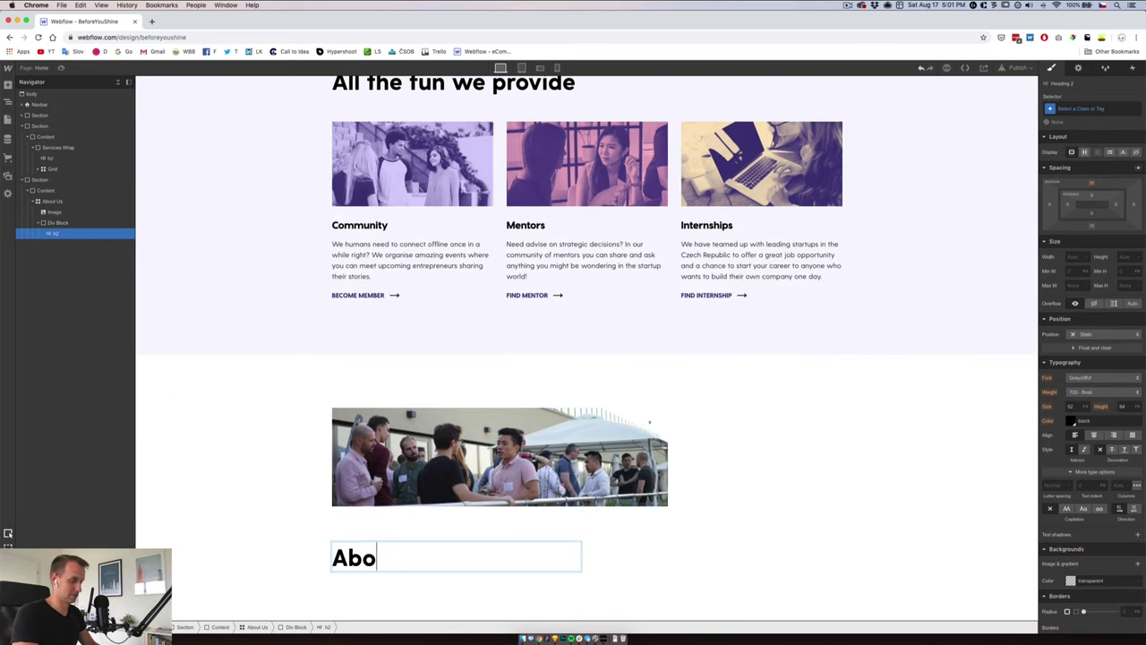
{"action": "type", "text": "ut Us"}
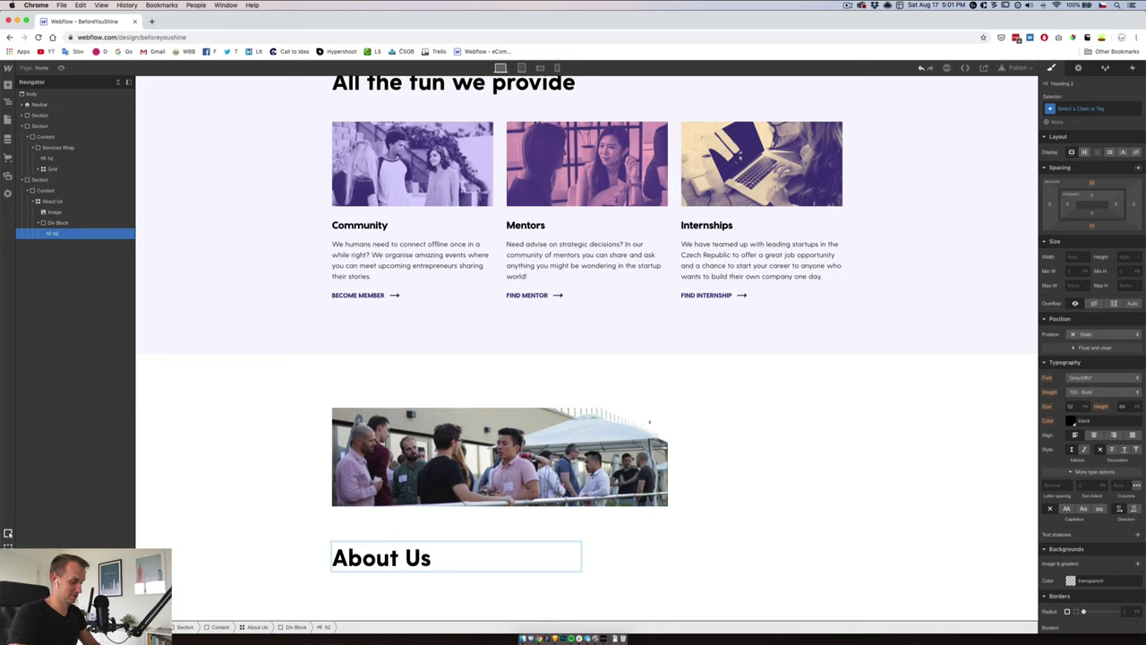
{"action": "type", "text": " & Our Mis"}
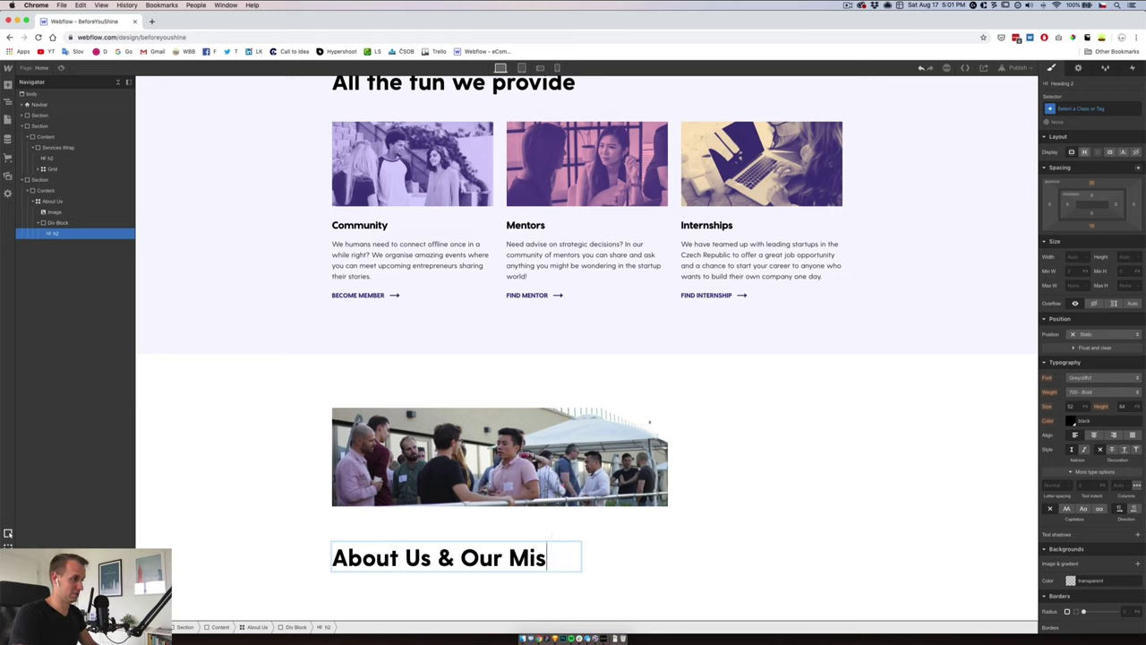
{"action": "type", "text": "sion"}
{"action": "key", "text": "Escape"}
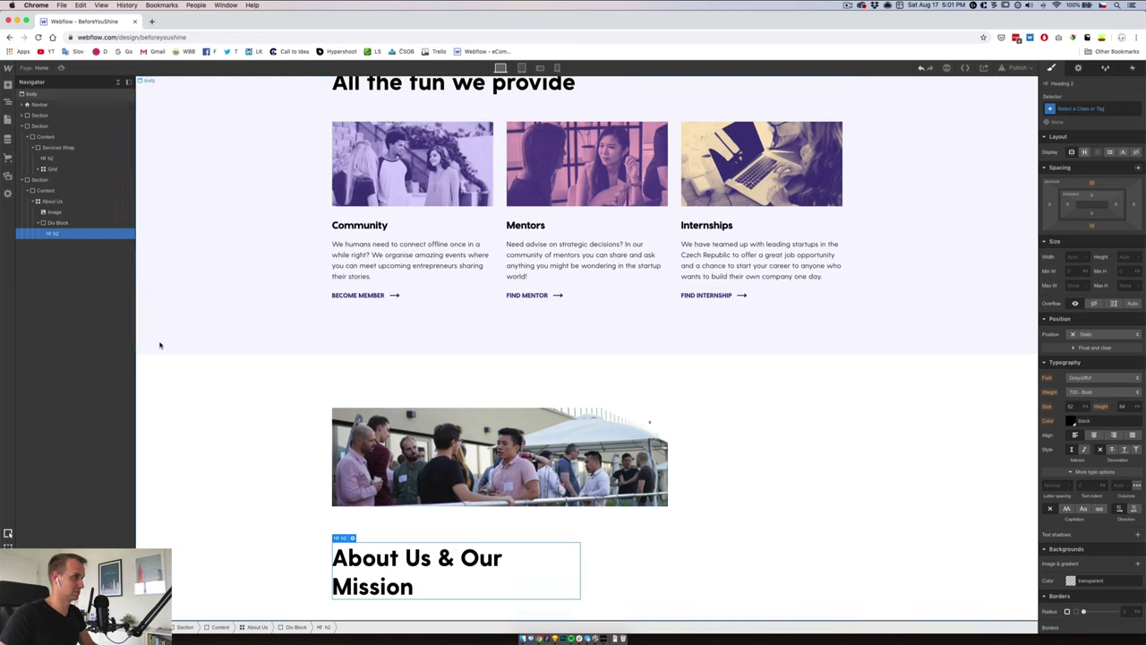
- Check the About Us heading's width in Sketch, and in Webflow set the heading's width to 290 px
{"action": "left_click", "coordinate": [552, 638]}
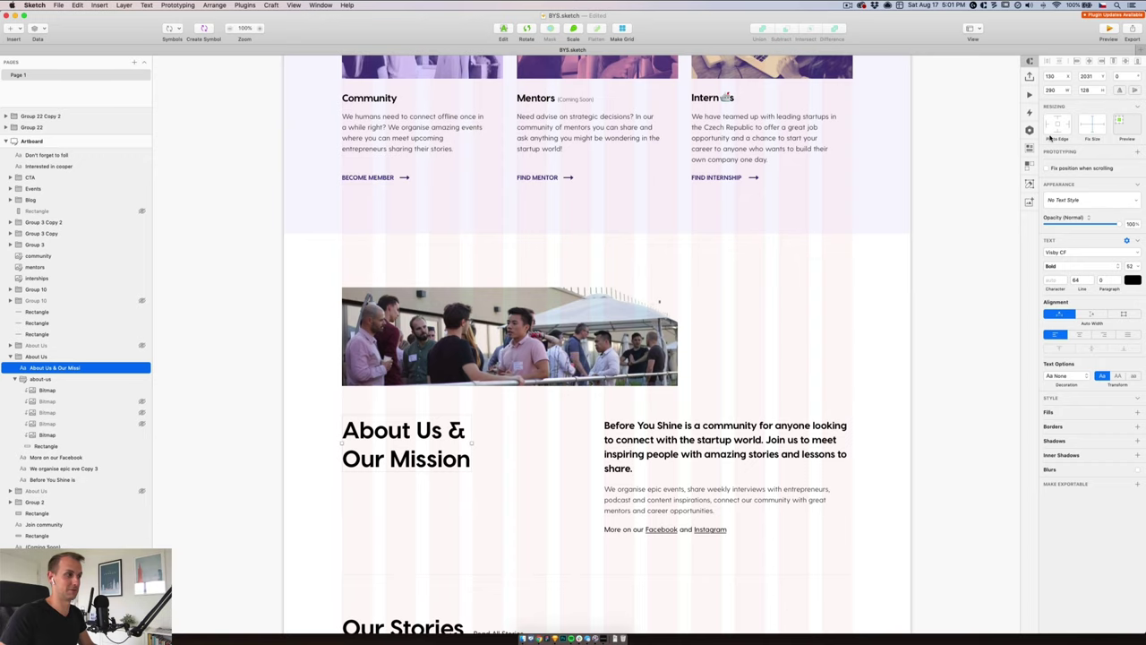
{"action": "left_click", "coordinate": [540, 638]}
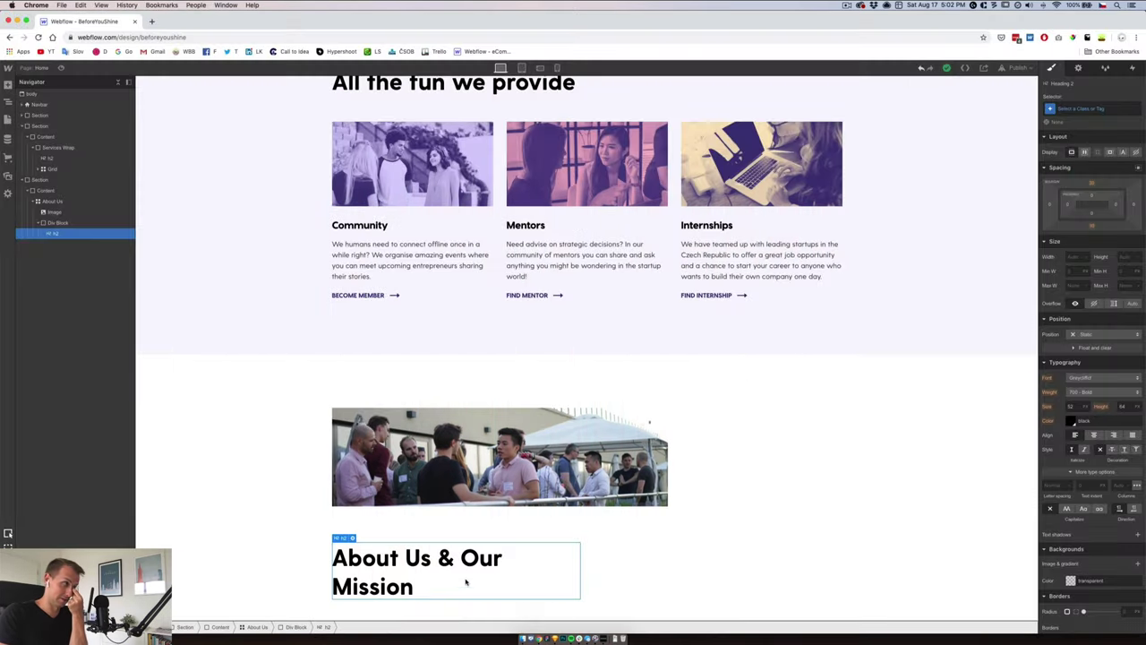
{"action": "left_click", "coordinate": [62, 222]}
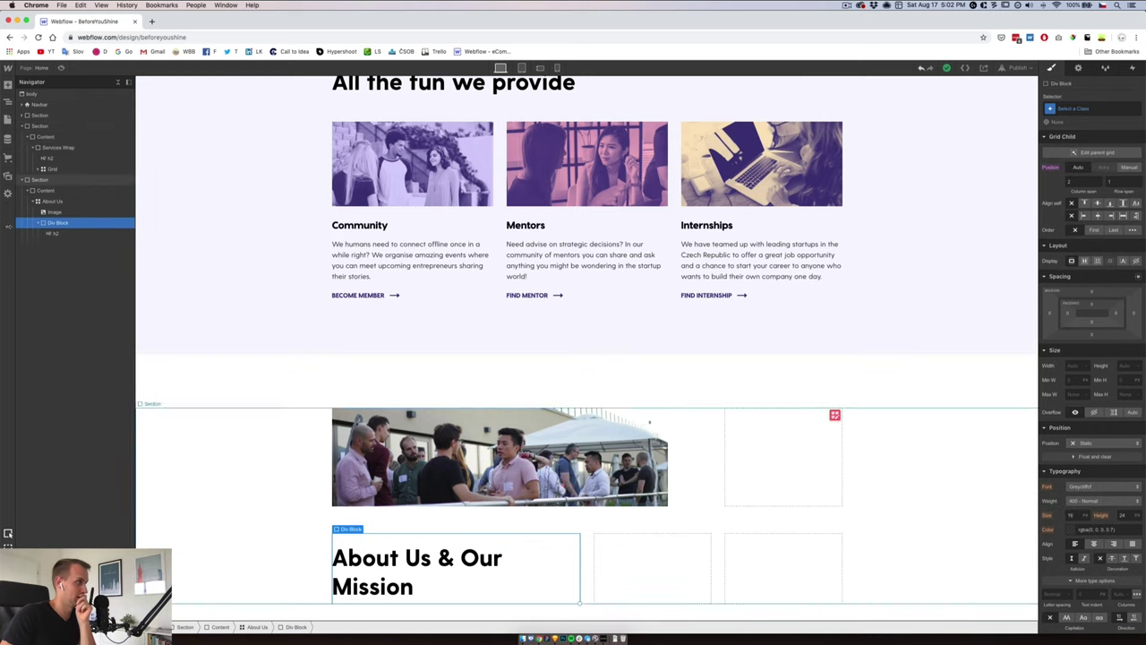
{"action": "left_click", "coordinate": [69, 235]}
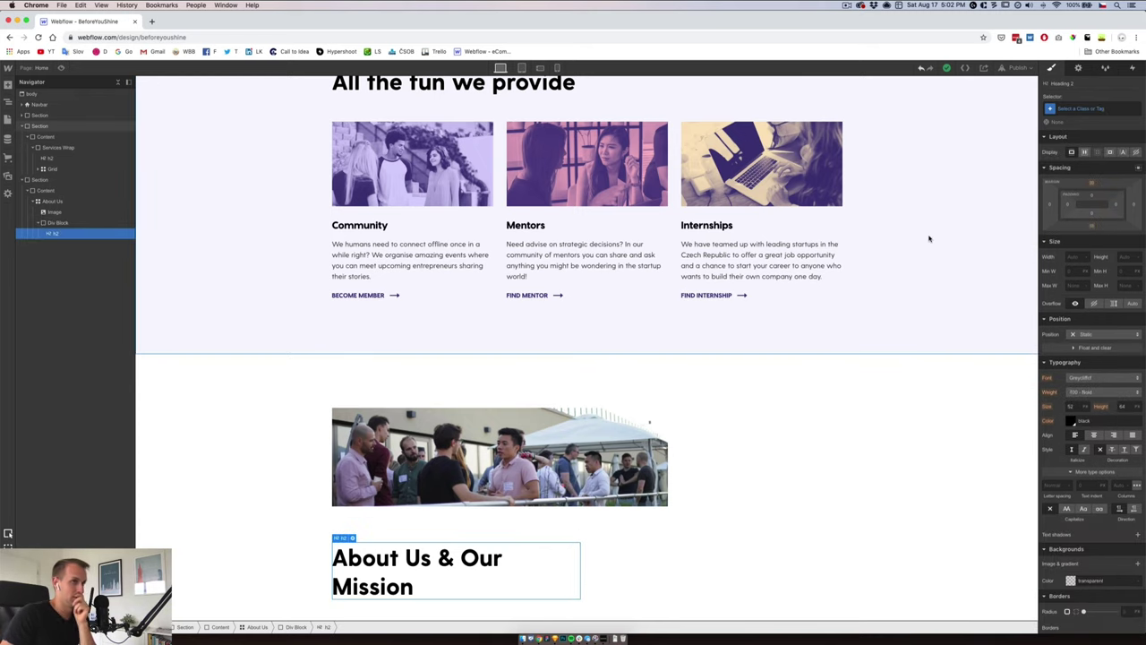
{"action": "left_click", "coordinate": [1073, 256]}
{"action": "type", "text": "280px"}
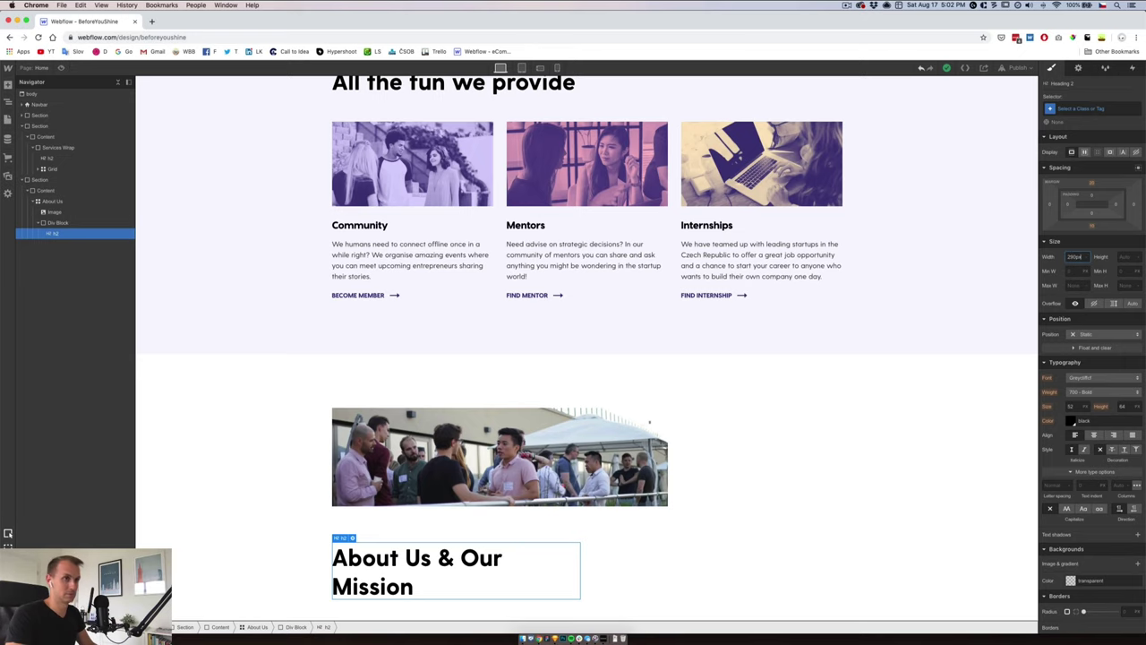
{"action": "key", "text": "Return"}
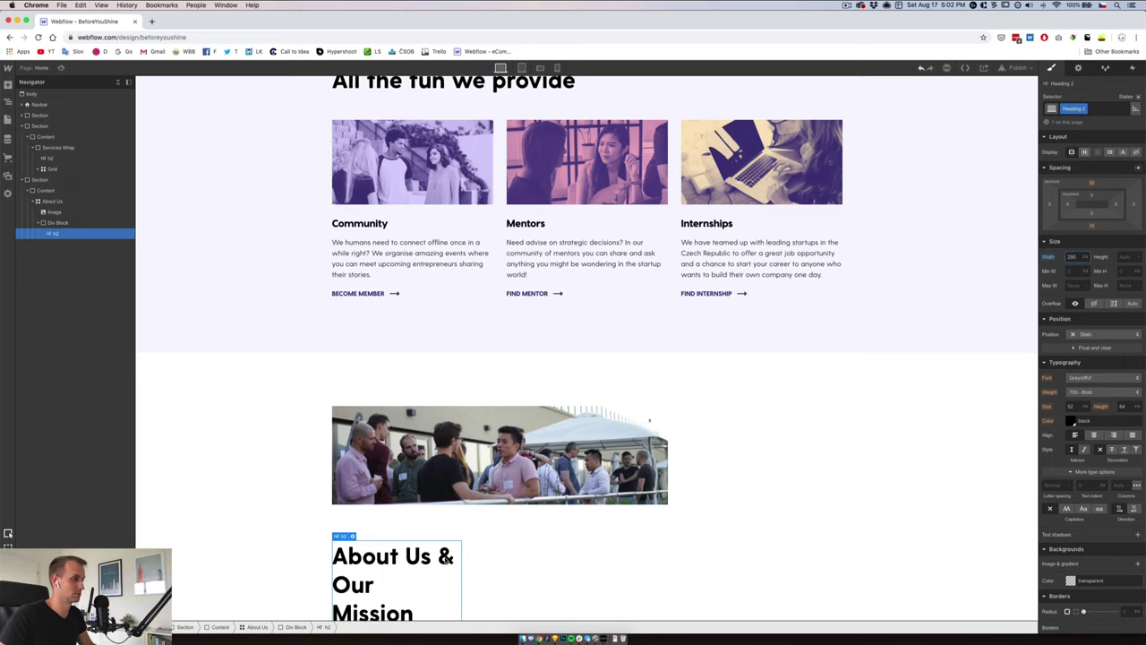
- Check the hero heading's font and set the font of All H2 Headings to Visbycf to match
{"action": "scroll", "coordinate": [446, 558], "scroll_direction": "down", "scroll_amount": 1}
{"action": "scroll", "coordinate": [465, 410], "scroll_direction": "up", "scroll_amount": 5}
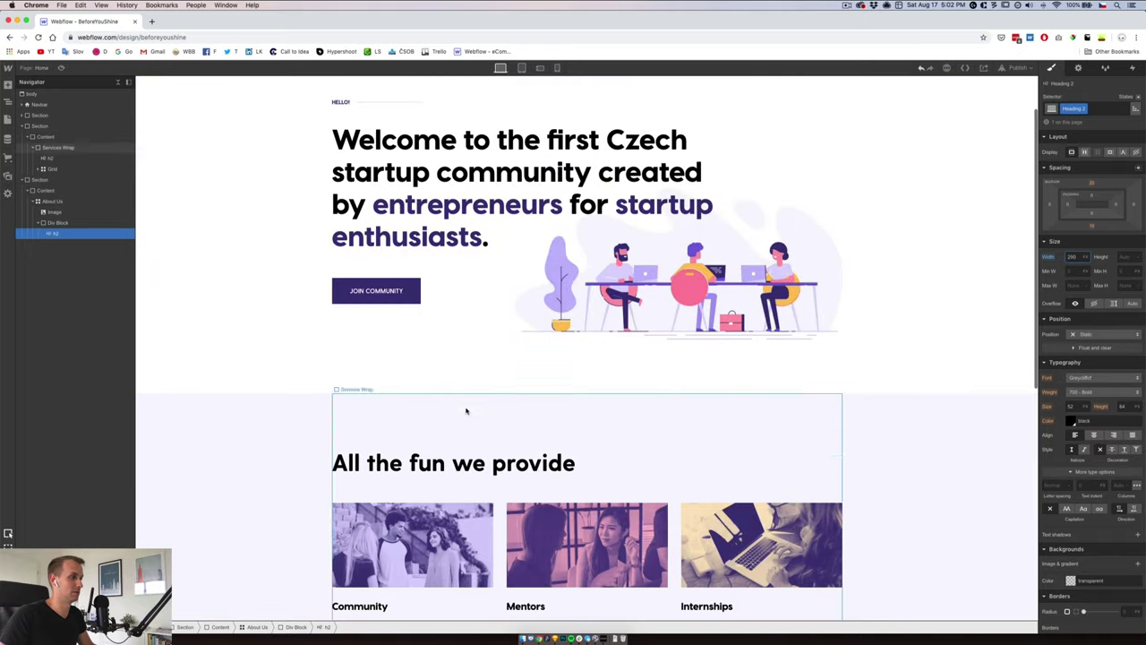
{"action": "left_click", "coordinate": [488, 459]}
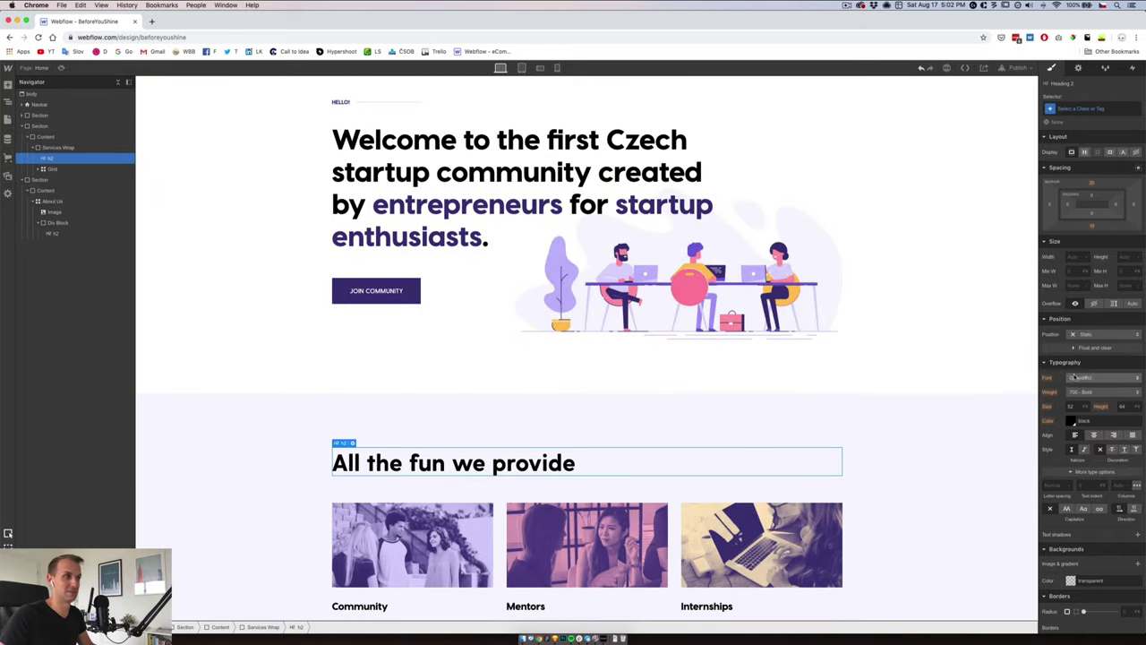
{"action": "left_click", "coordinate": [338, 148]}
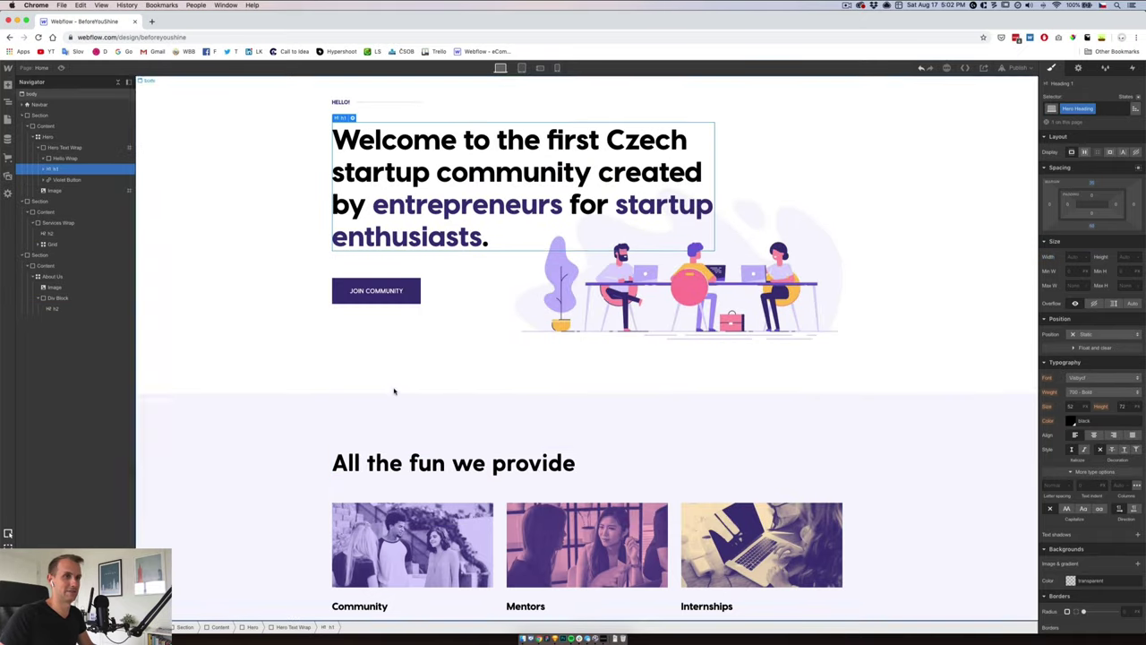
{"action": "left_click", "coordinate": [436, 458]}
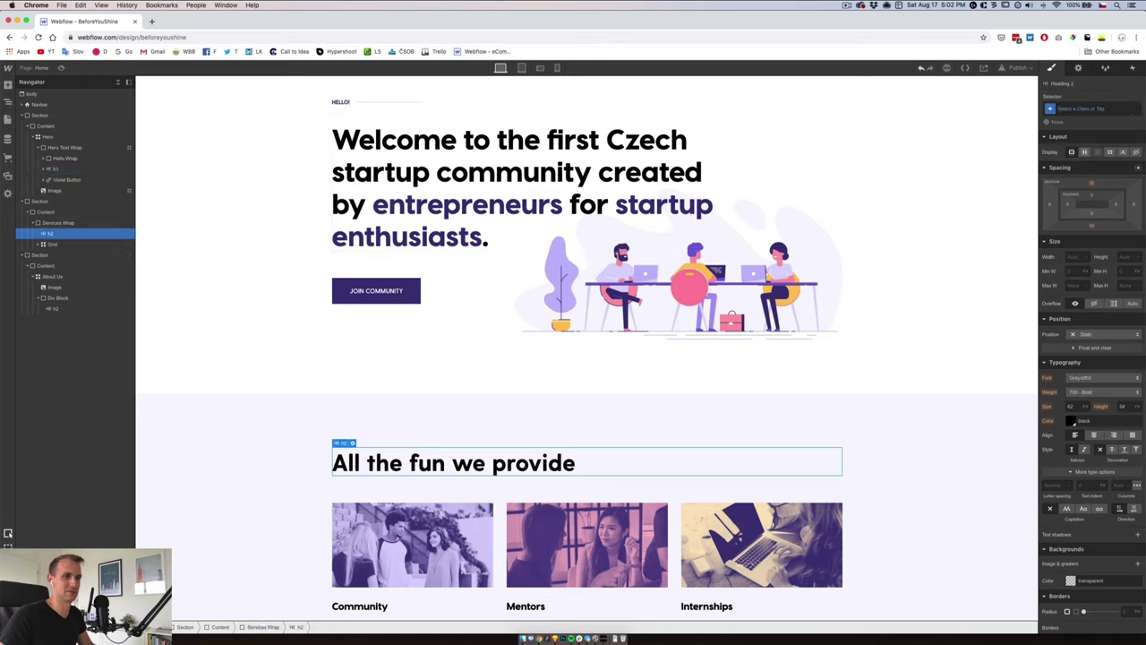
{"action": "left_click", "coordinate": [1099, 111]}
{"action": "left_click", "coordinate": [1070, 238]}
{"action": "left_click", "coordinate": [1088, 378]}
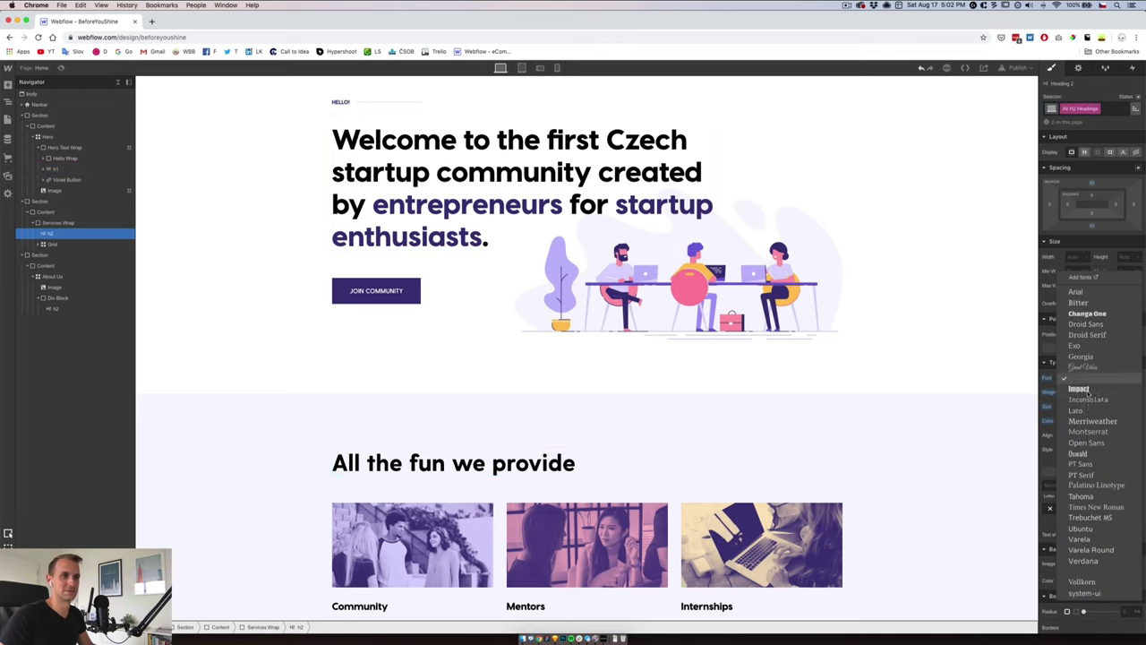
{"action": "left_click", "coordinate": [1084, 570]}
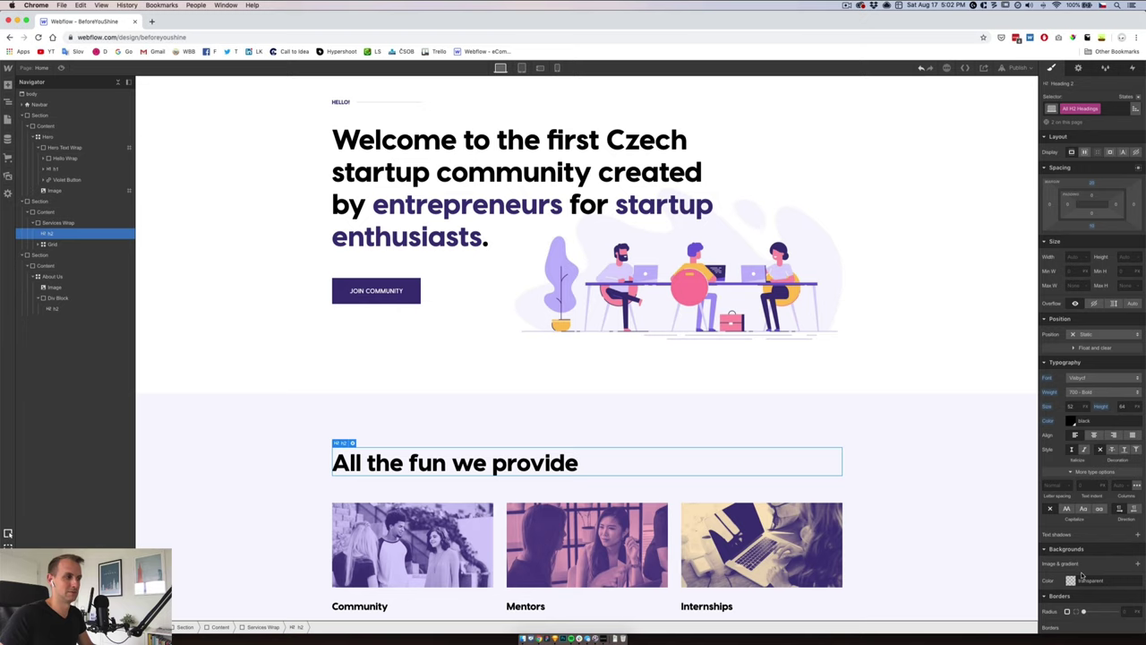
- Widen the "About Us & Our Mission" heading to 300 px
{"action": "left_click", "coordinate": [283, 512]}
{"action": "scroll", "coordinate": [287, 509], "scroll_direction": "down", "scroll_amount": 5}
{"action": "left_click", "coordinate": [379, 488]}
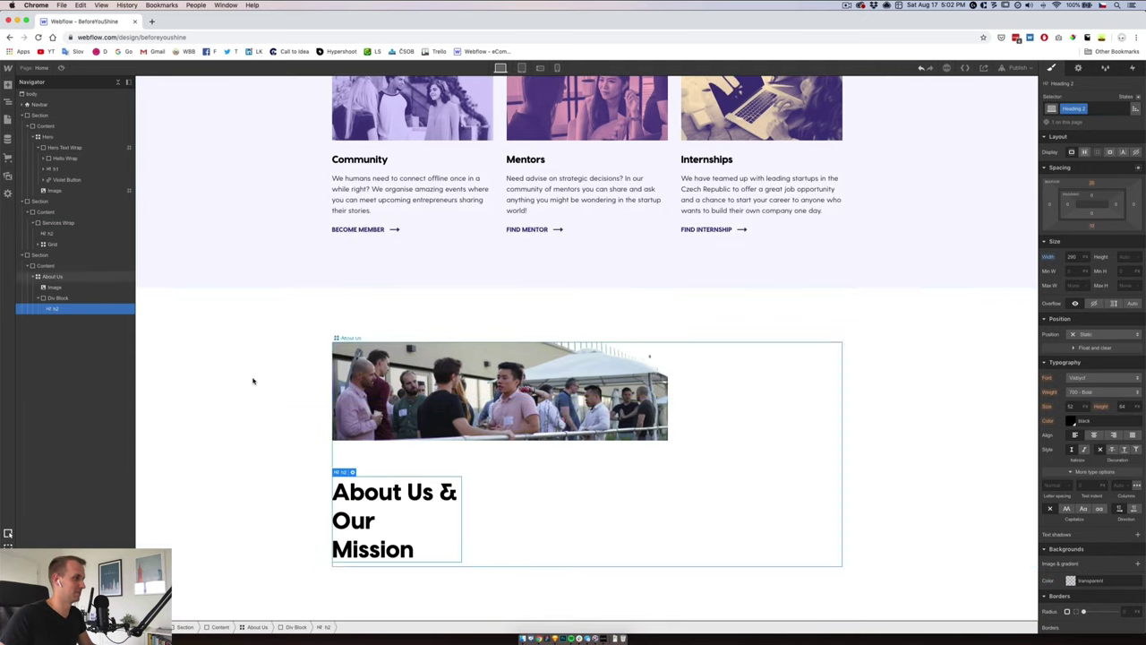
{"action": "left_click", "coordinate": [57, 297]}
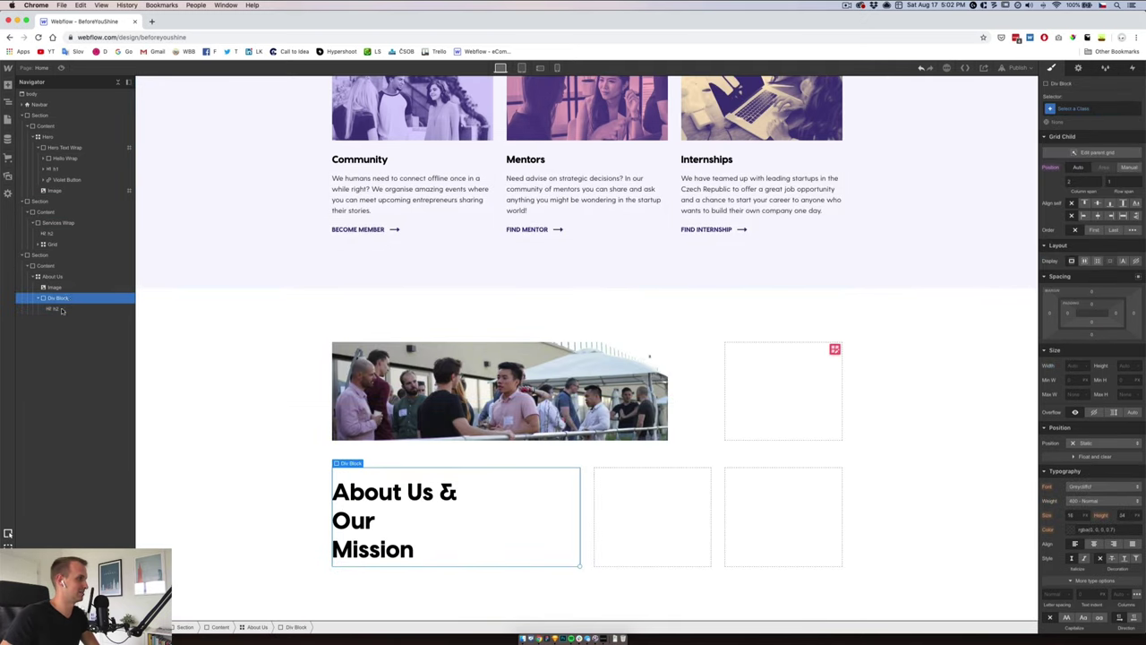
{"action": "left_click", "coordinate": [60, 309]}
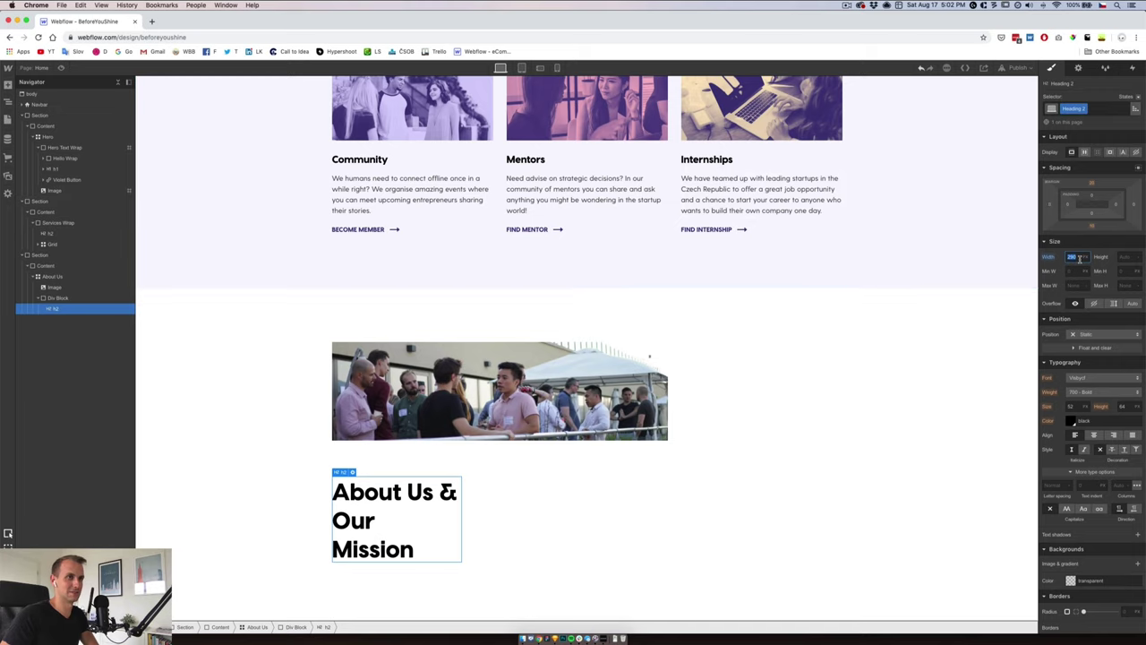
{"action": "key", "text": "shift+Up"}
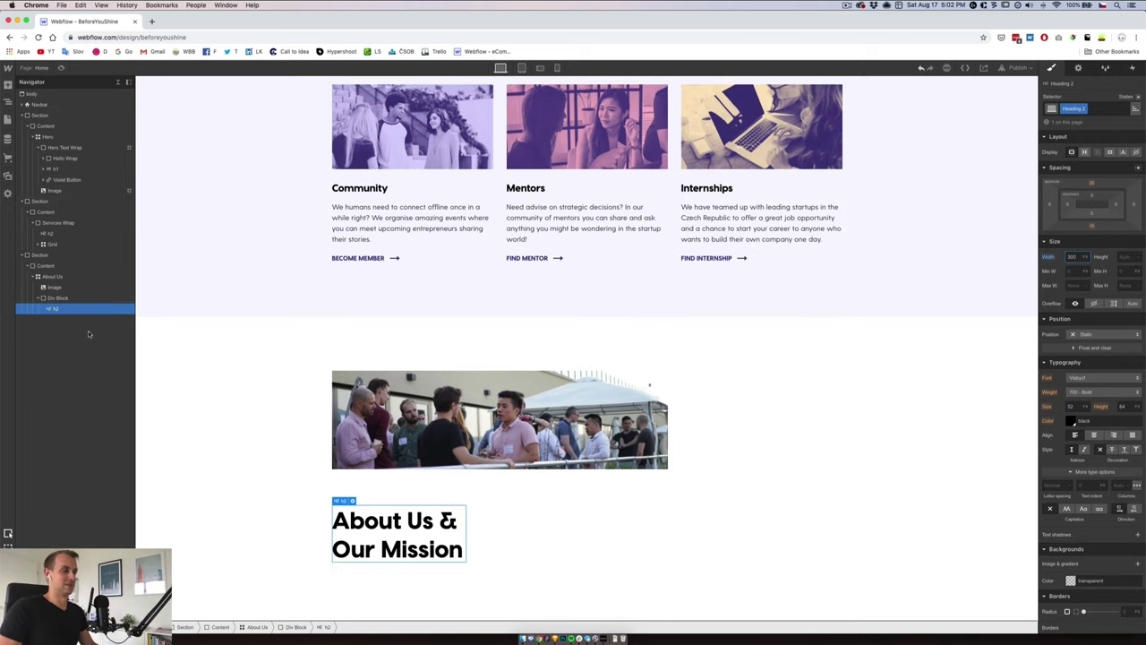
- Set the row gap of the About Us grid to 40 px
{"action": "left_click", "coordinate": [63, 299]}
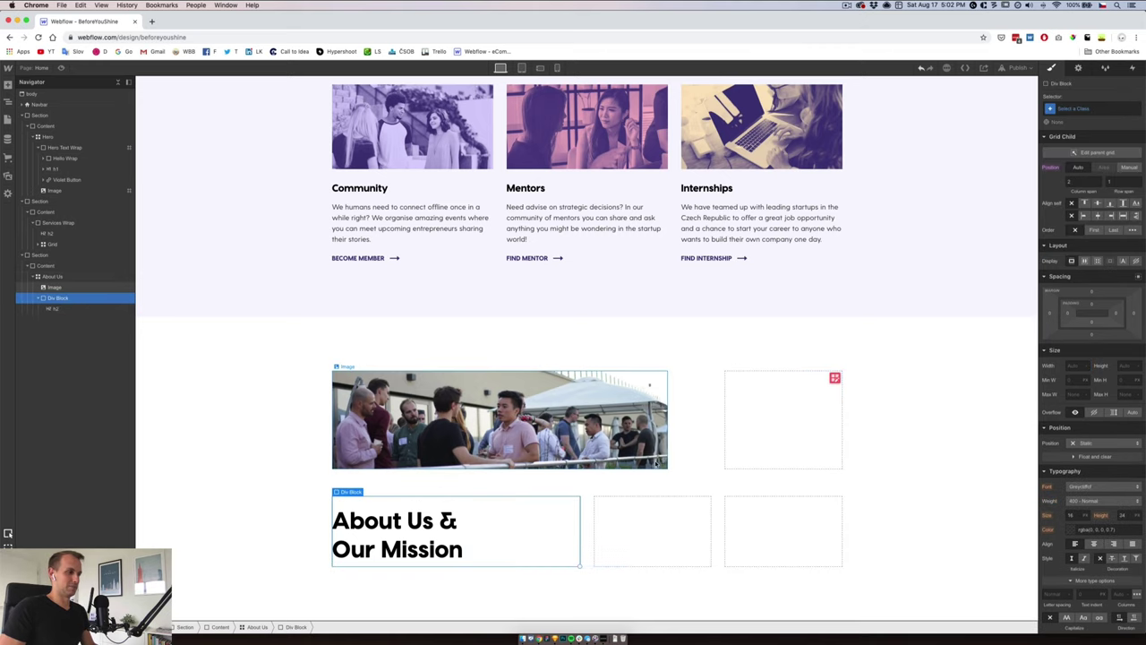
{"action": "left_click", "coordinate": [403, 536]}
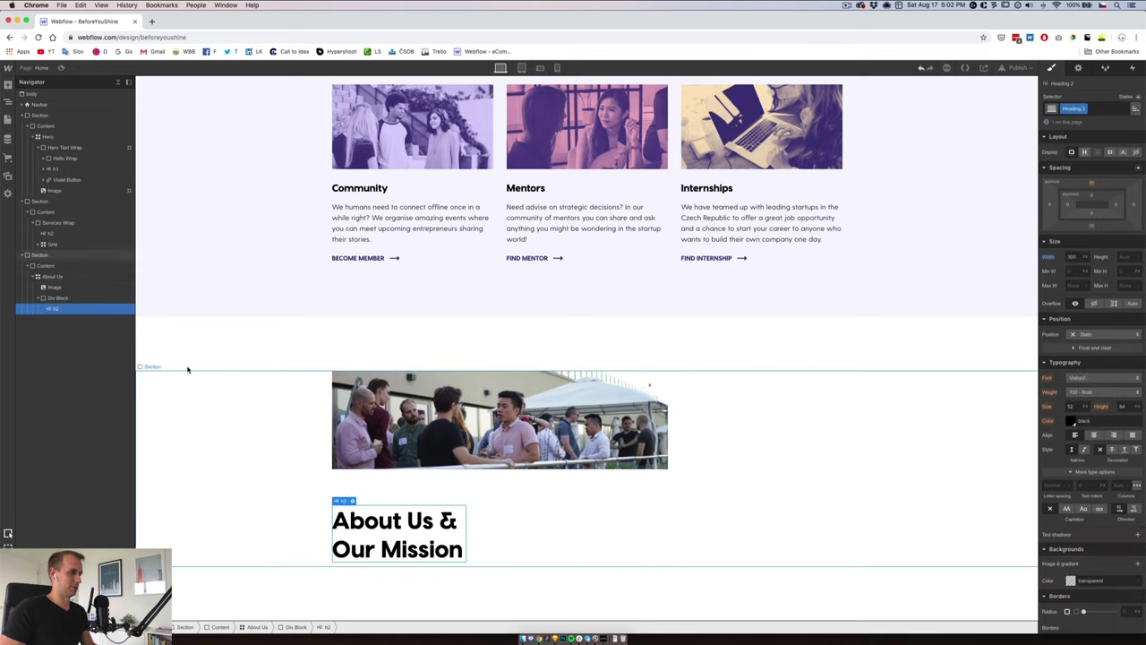
{"action": "left_click", "coordinate": [52, 276]}
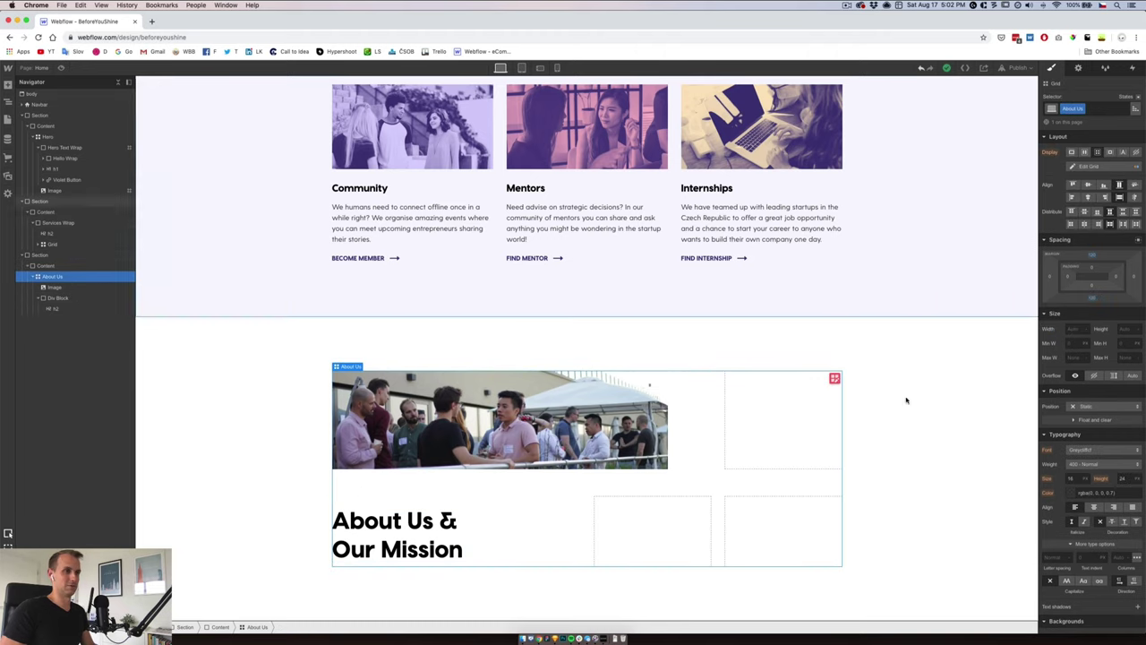
{"action": "left_click", "coordinate": [834, 379]}
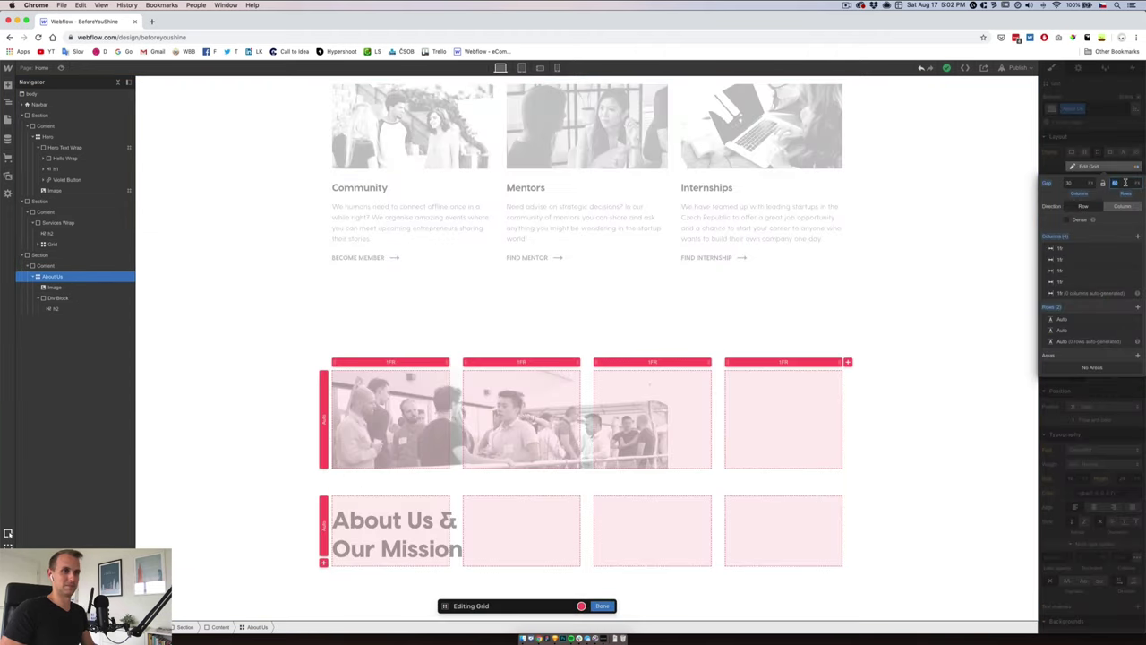
{"action": "key", "text": "Return"}
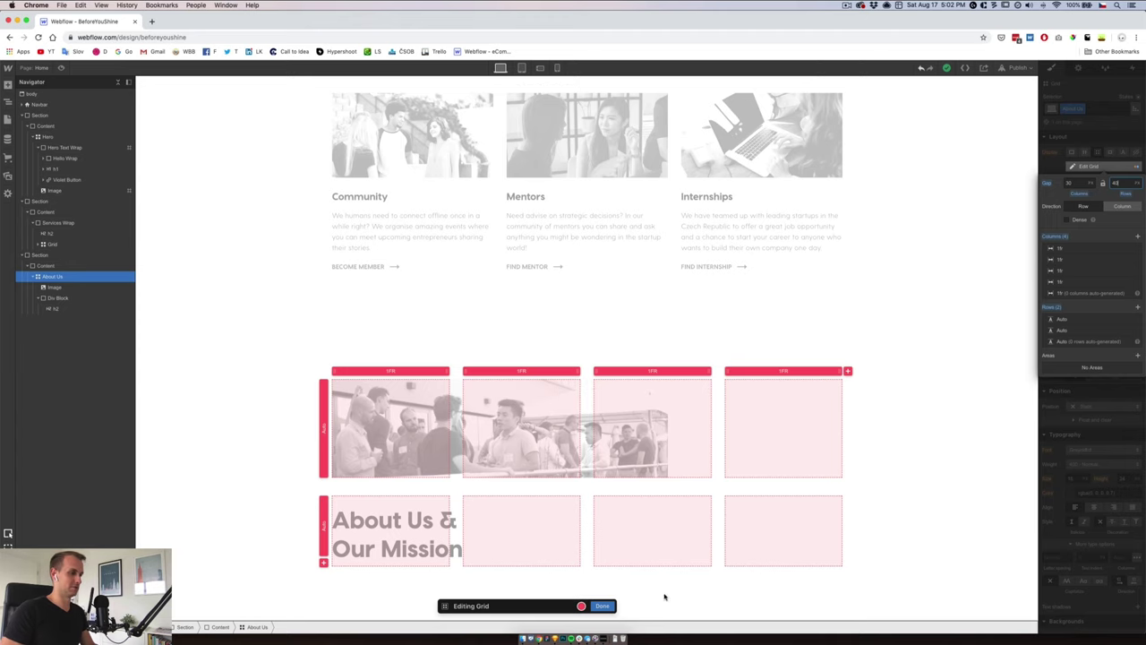
{"action": "left_click", "coordinate": [604, 606]}
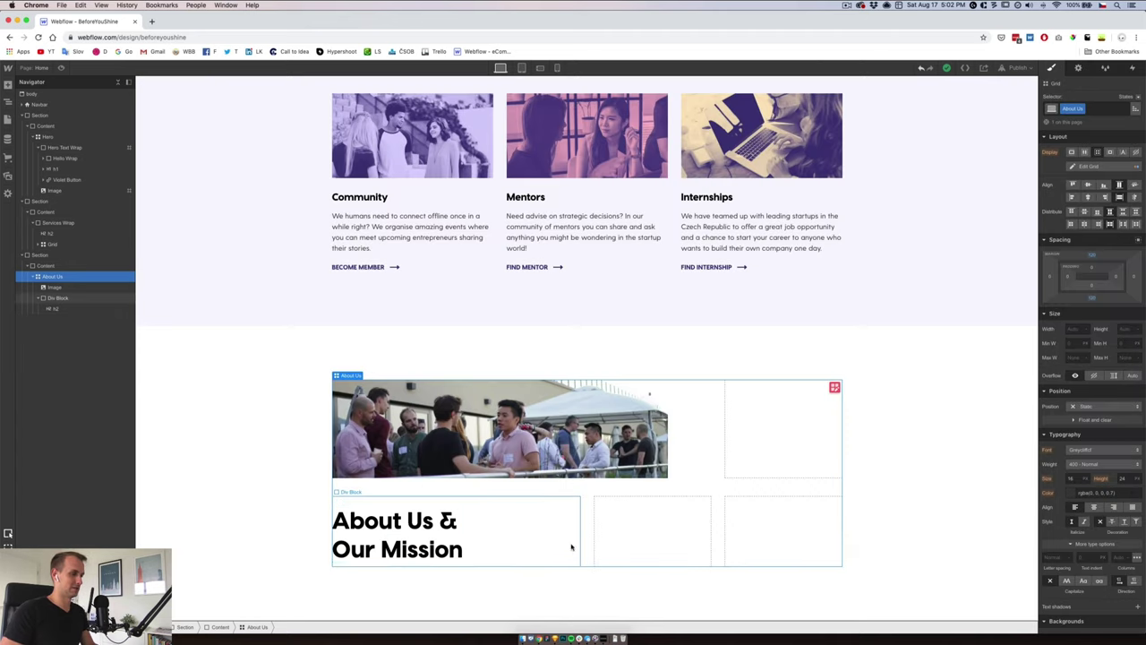
- Add a second div block to the About Us grid beside the heading's block and stretch it across two columns
{"action": "left_click", "coordinate": [39, 299]}
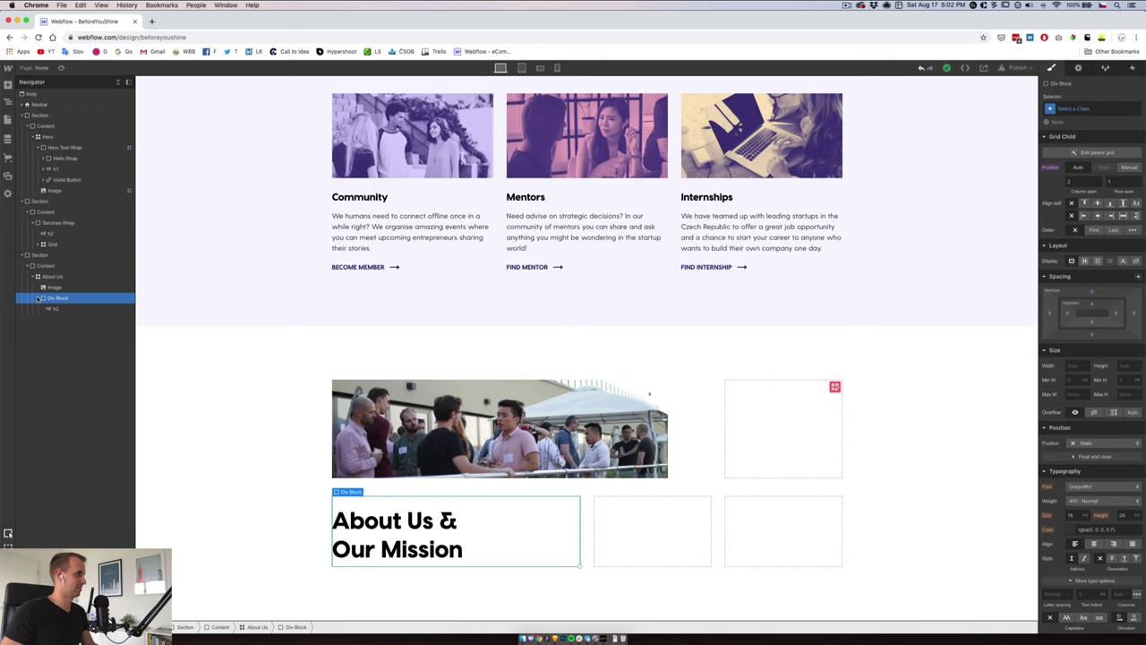
{"action": "left_click", "coordinate": [9, 86]}
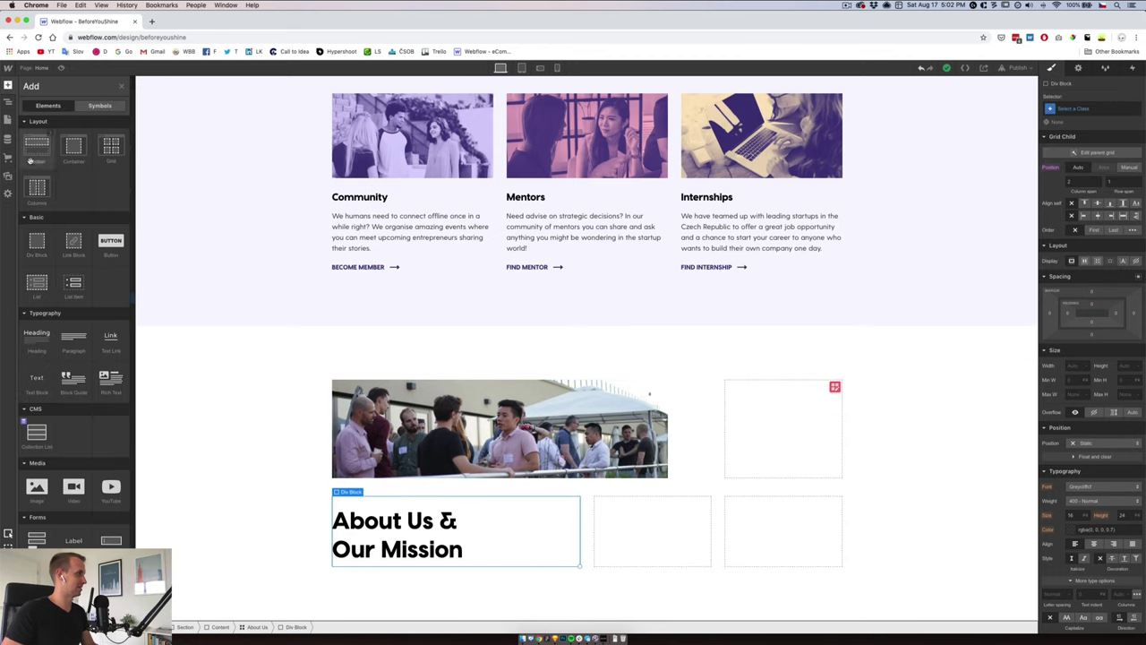
{"action": "left_click", "coordinate": [37, 245]}
{"action": "left_click", "coordinate": [37, 299]}
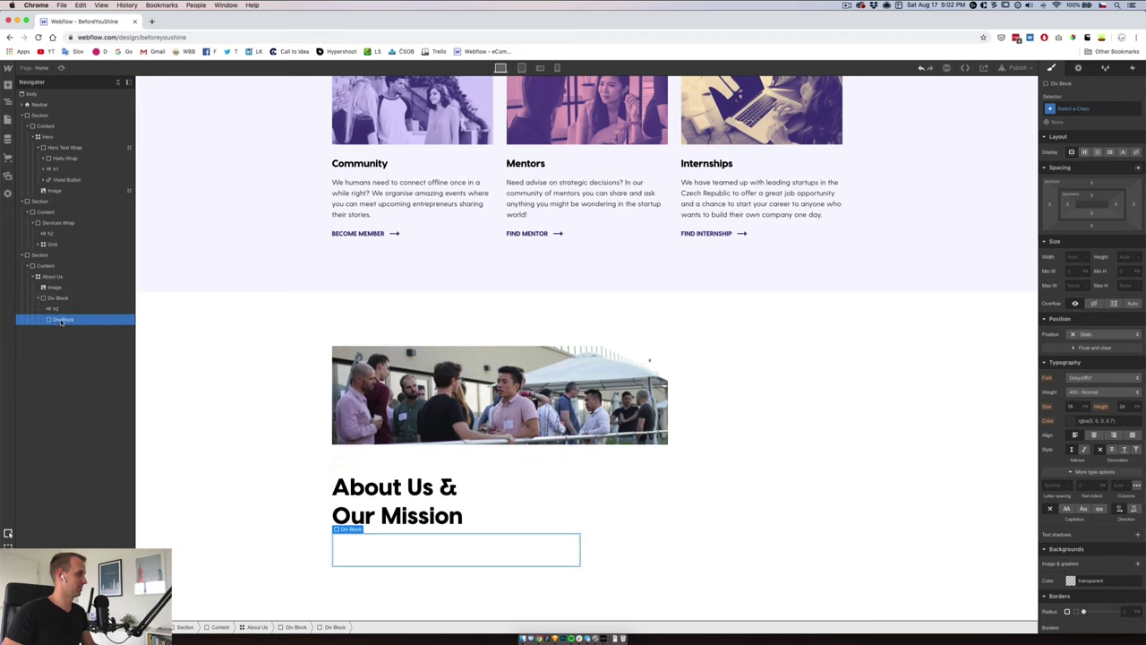
{"action": "left_click_drag", "start_coordinate": [59, 319], "coordinate": [40, 313]}
{"action": "left_click", "coordinate": [38, 298]}
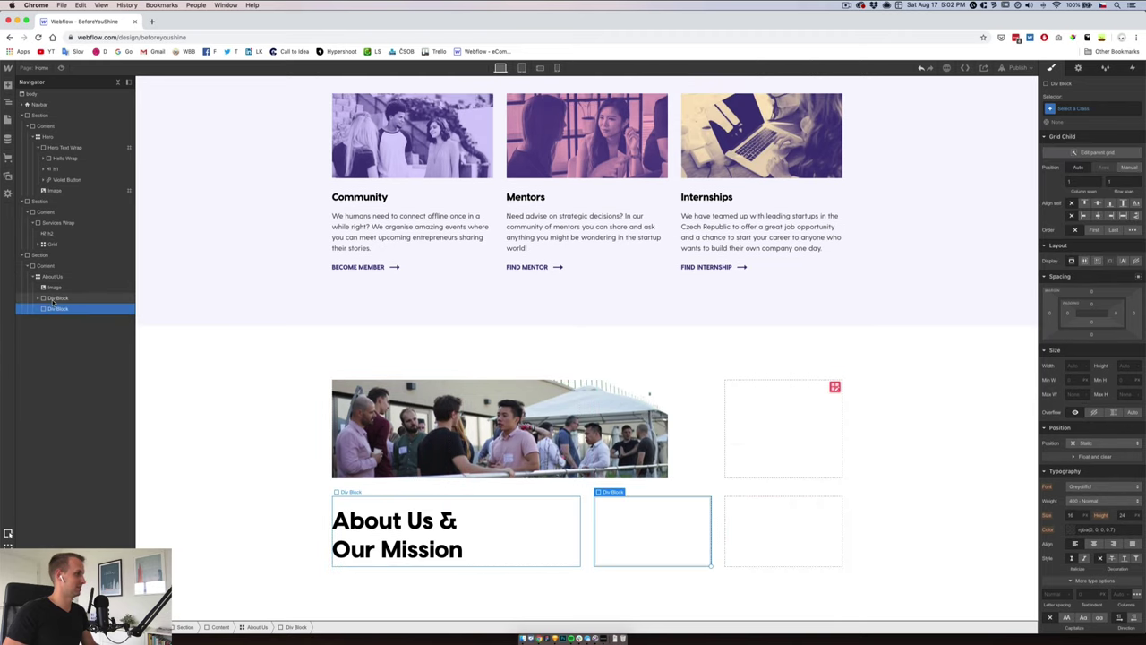
{"action": "left_click_drag", "start_coordinate": [711, 565], "coordinate": [792, 568]}
- In Sketch, check the font, size and line height of the "Before You Shine is a community" text, and return to Webflow
{"action": "left_click", "coordinate": [555, 639]}
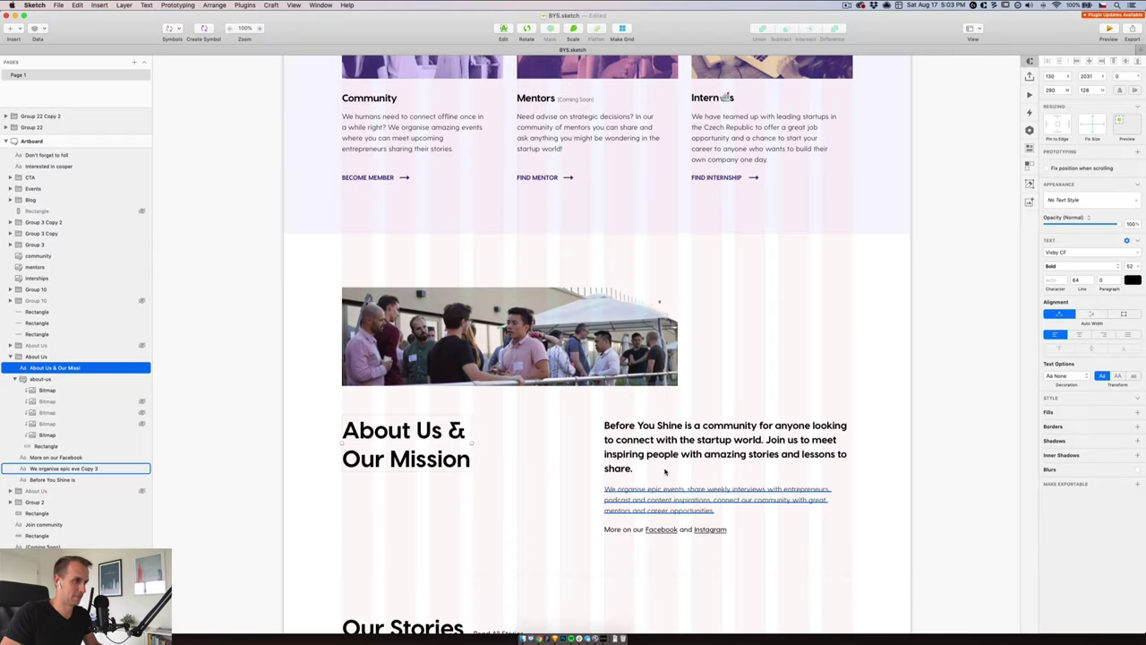
{"action": "left_click", "coordinate": [673, 436]}
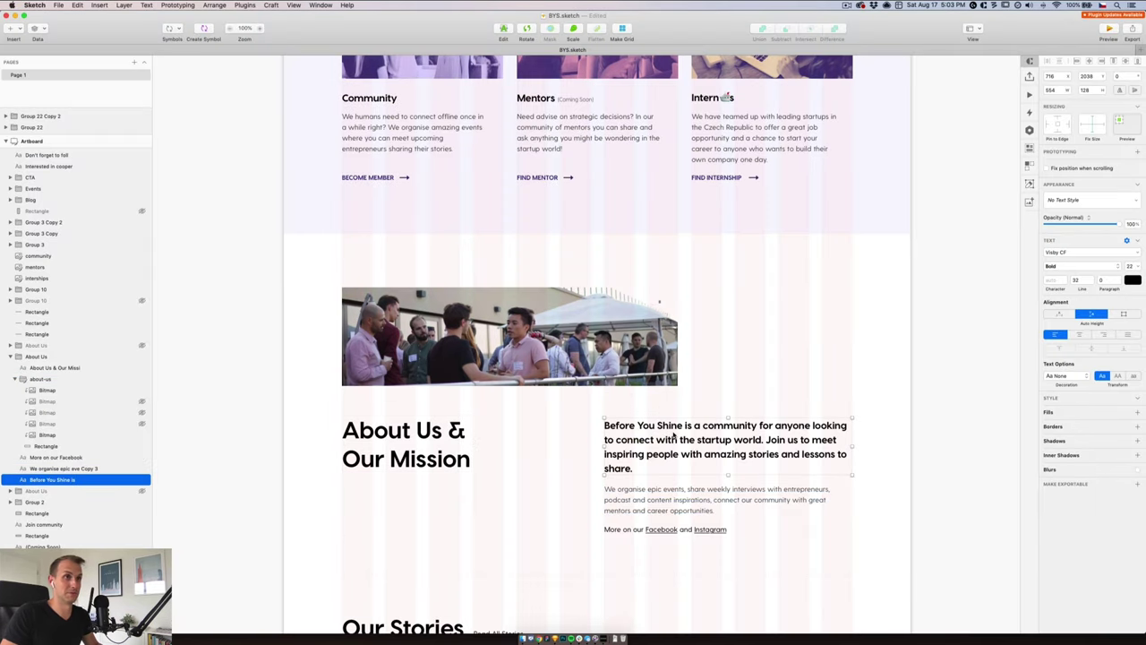
{"action": "double_click", "coordinate": [674, 434]}
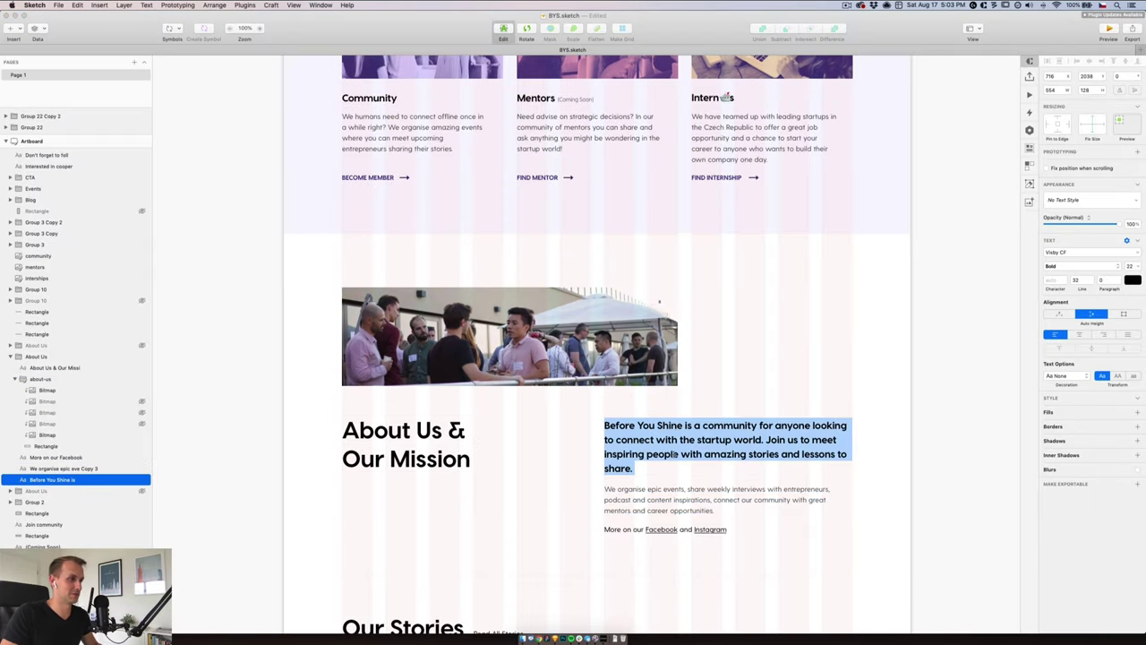
{"action": "left_click", "coordinate": [539, 638]}
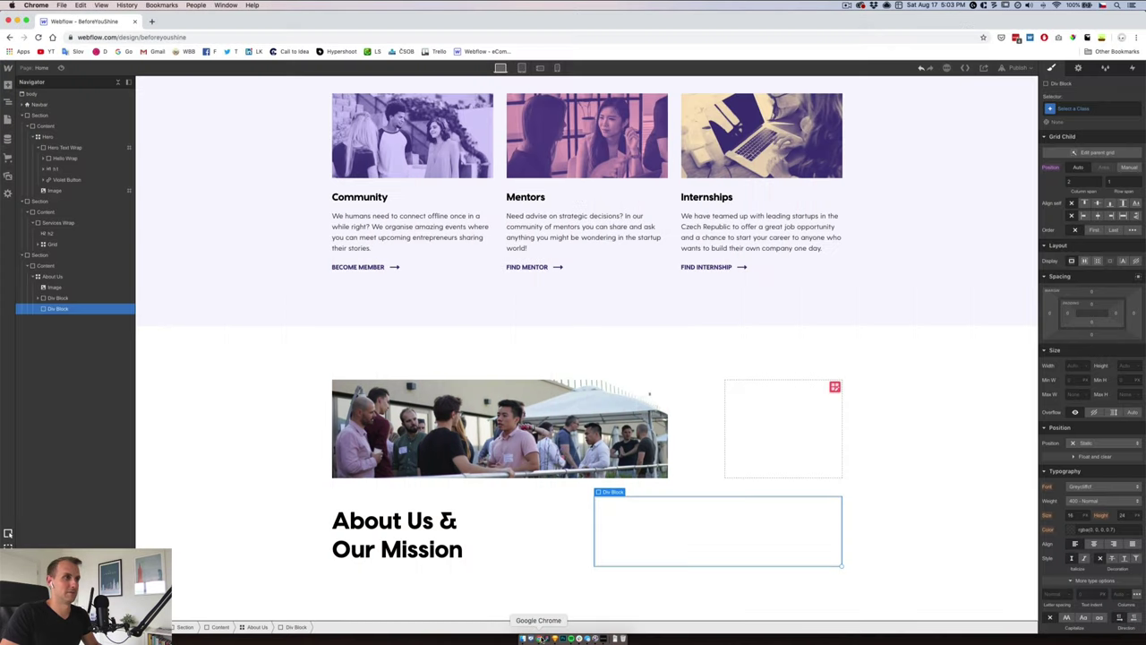
- Check the Mentors heading's style and add a text block with size 22 px and line height 32 px inside the empty div block
{"action": "left_click", "coordinate": [522, 197]}
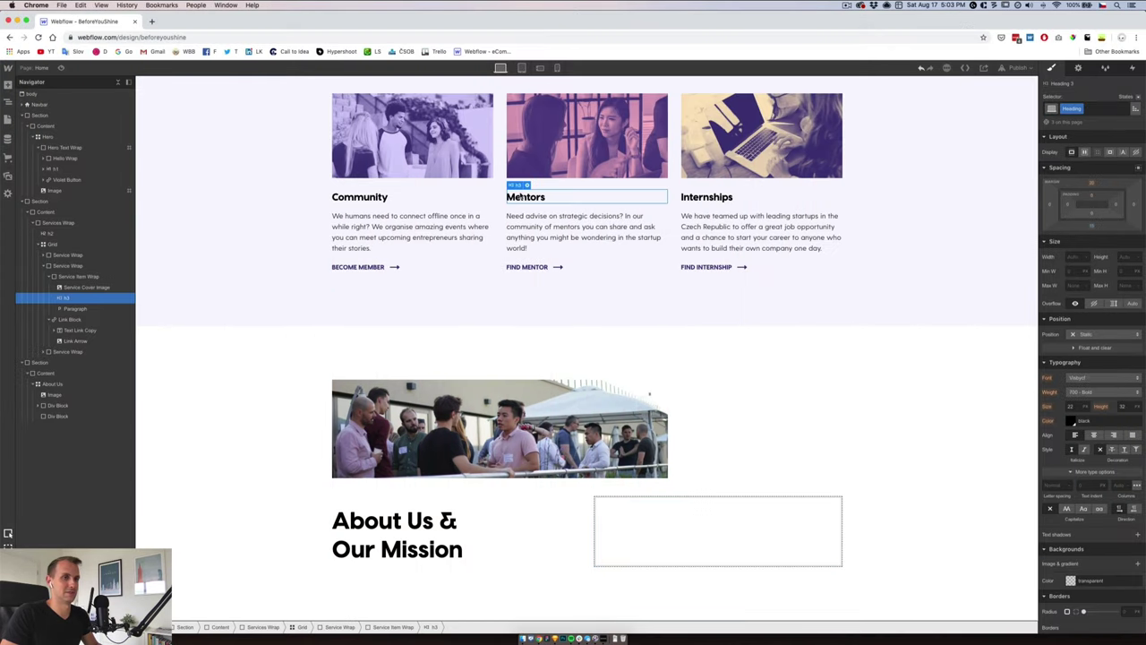
{"action": "left_click", "coordinate": [652, 542]}
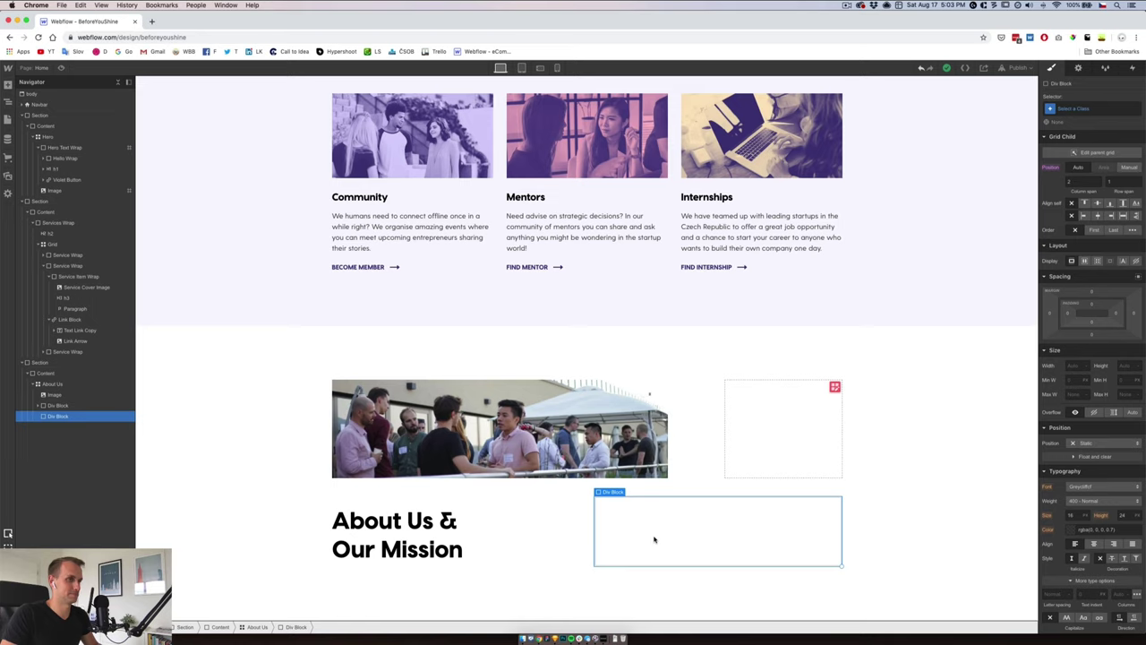
{"action": "left_click", "coordinate": [546, 197]}
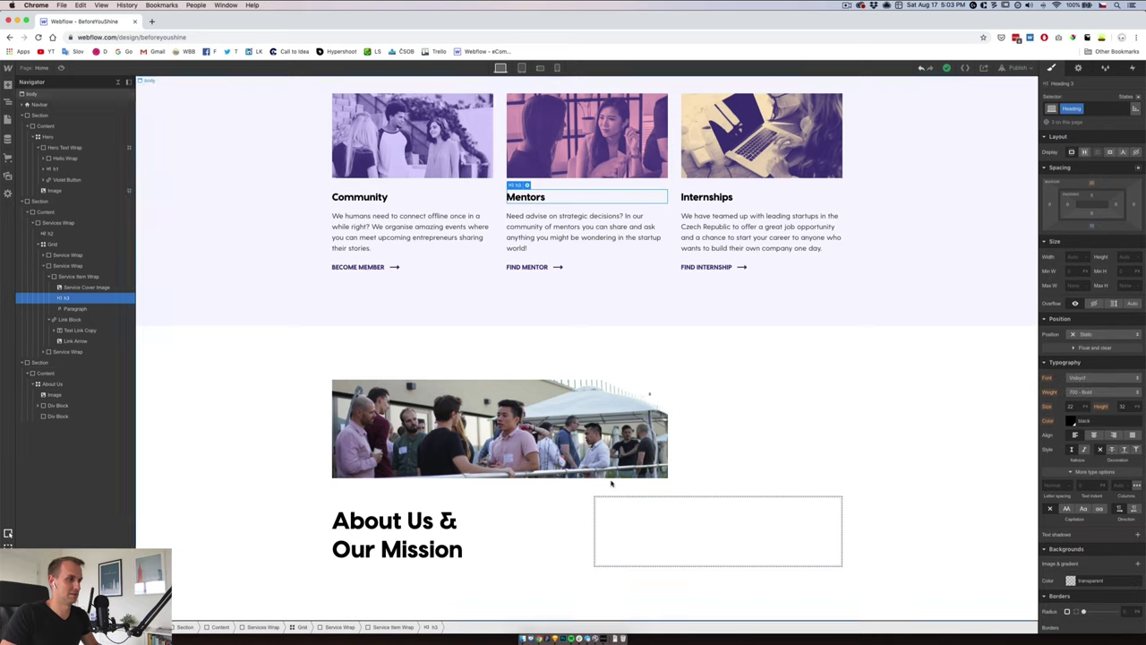
{"action": "left_click", "coordinate": [662, 551]}
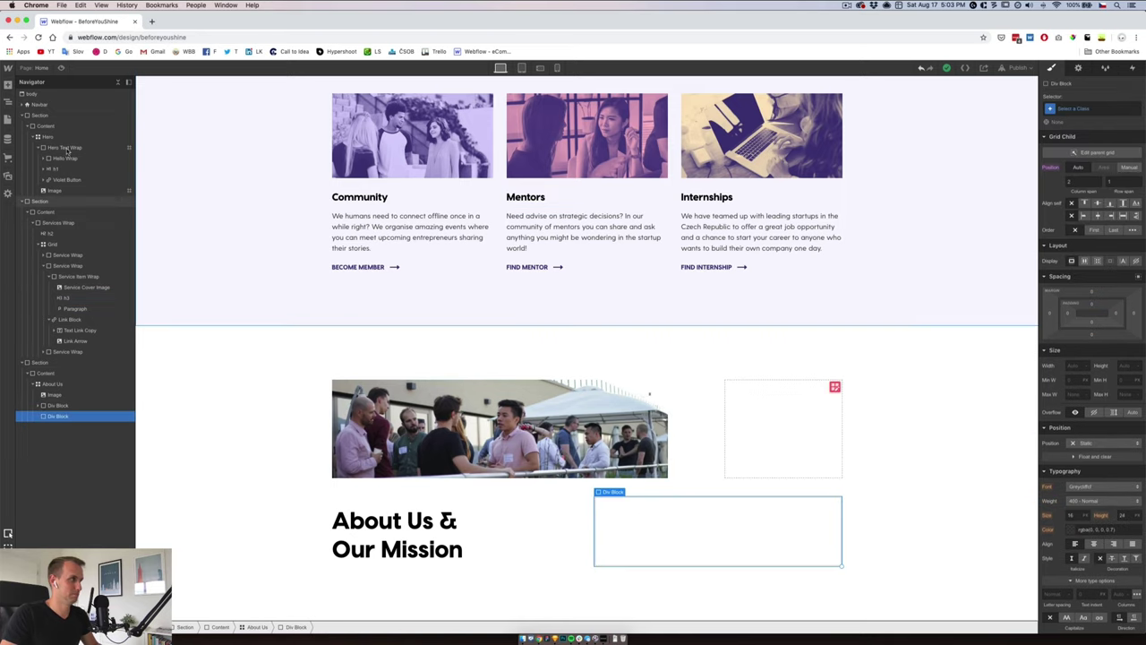
{"action": "left_click", "coordinate": [8, 87]}
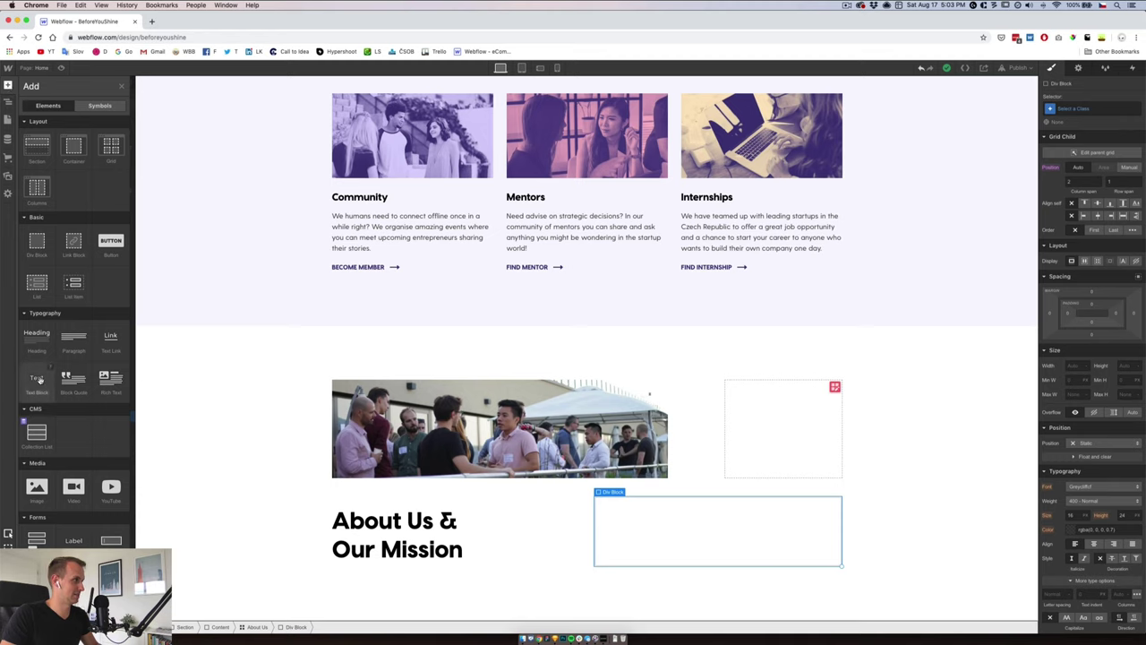
{"action": "left_click", "coordinate": [37, 380]}
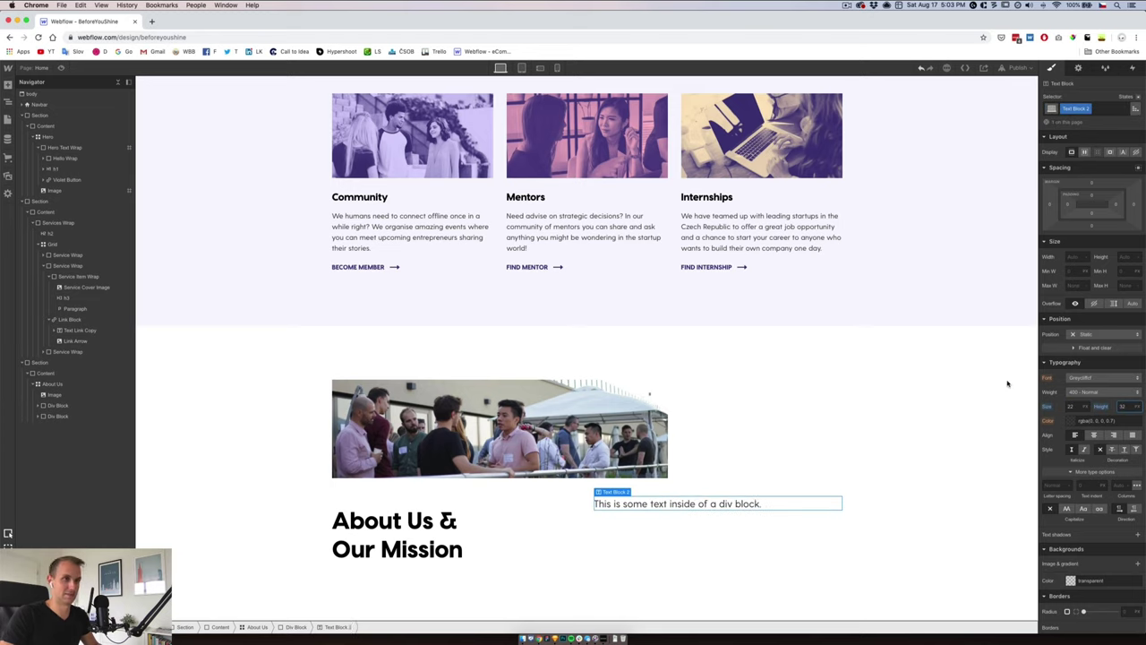
- Check the Internships heading's style and give the new text block the Black colour, 700 - Bold weight and Visbycf font
{"action": "left_click", "coordinate": [705, 195]}
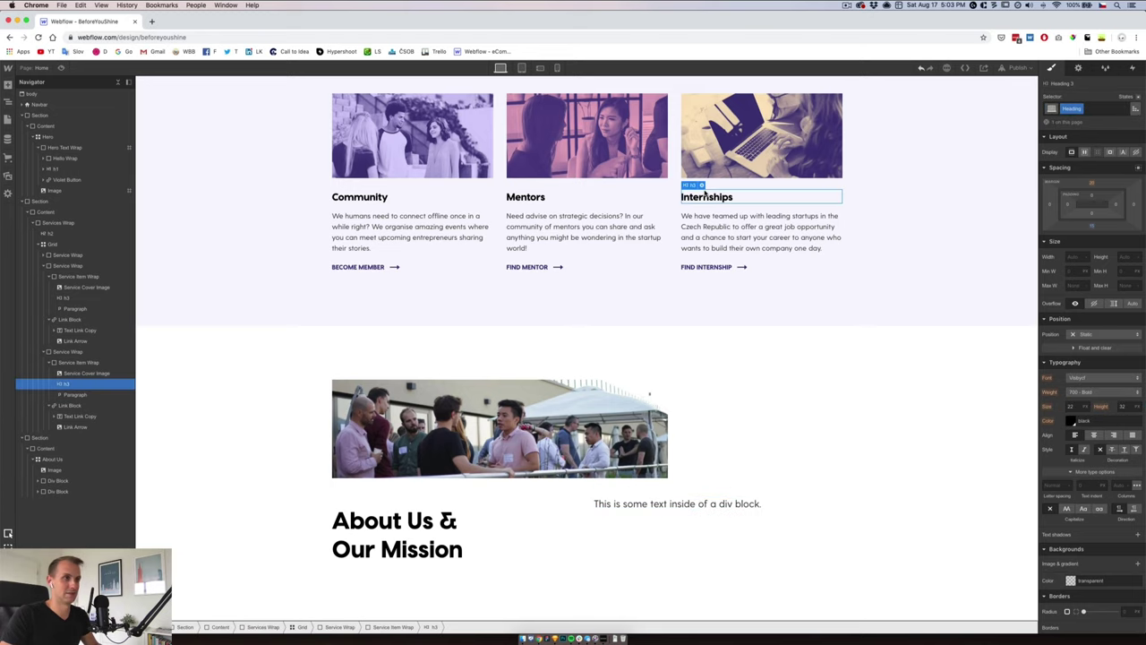
{"action": "left_click", "coordinate": [633, 506]}
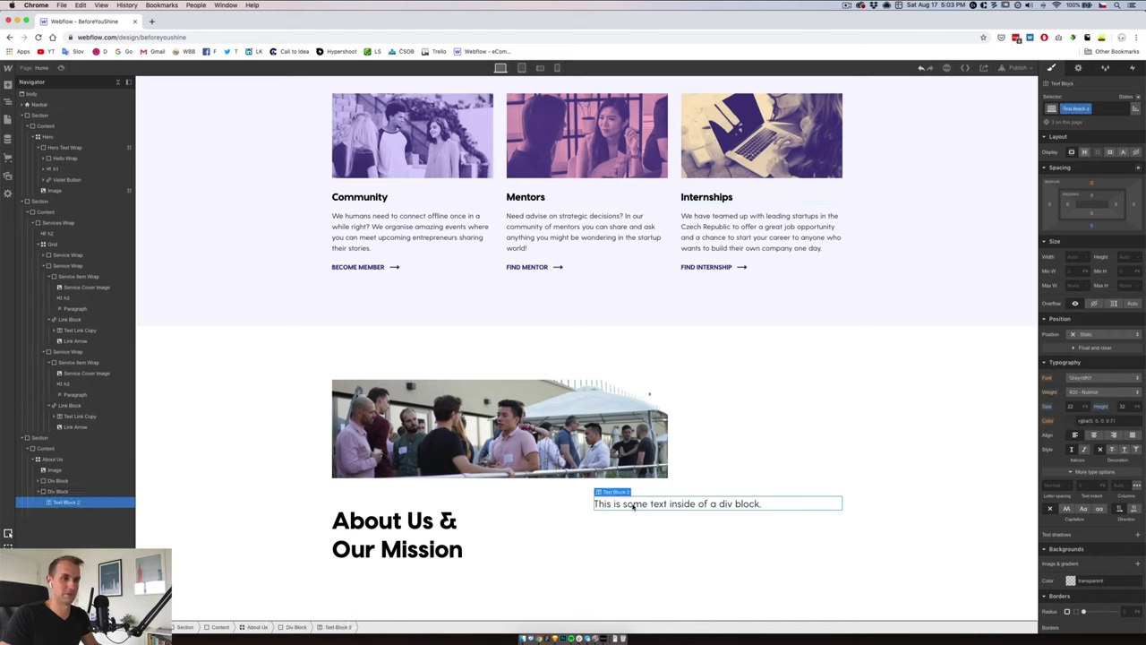
{"action": "left_click", "coordinate": [1074, 421]}
{"action": "left_click", "coordinate": [1075, 561]}
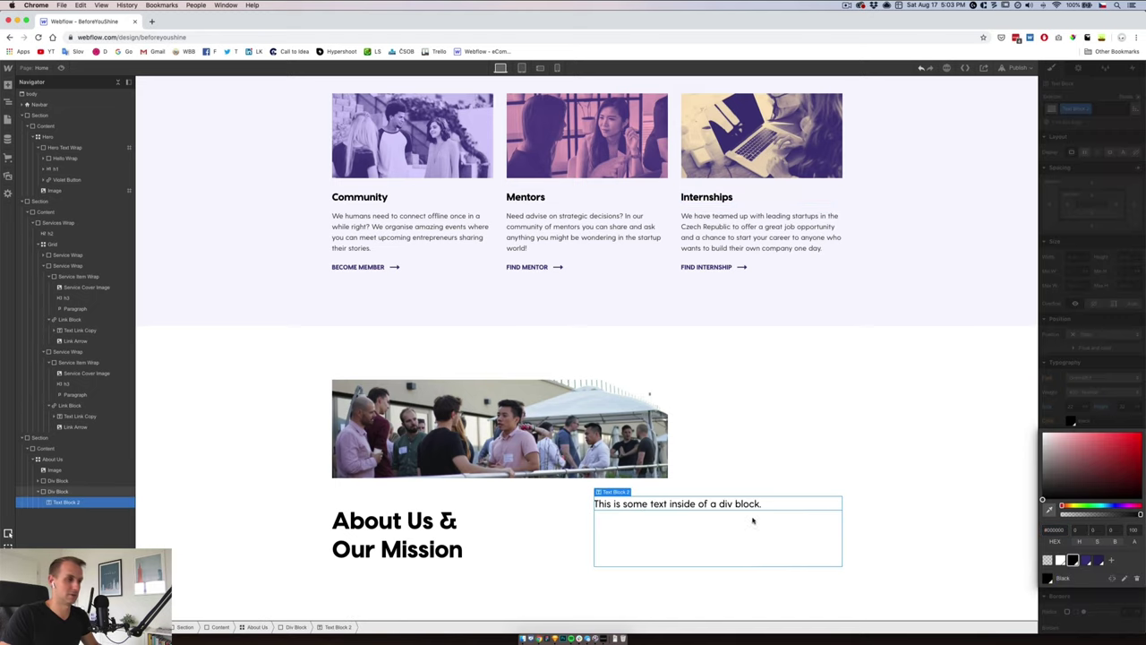
{"action": "left_click", "coordinate": [1085, 381]}
{"action": "left_click", "coordinate": [1085, 392]}
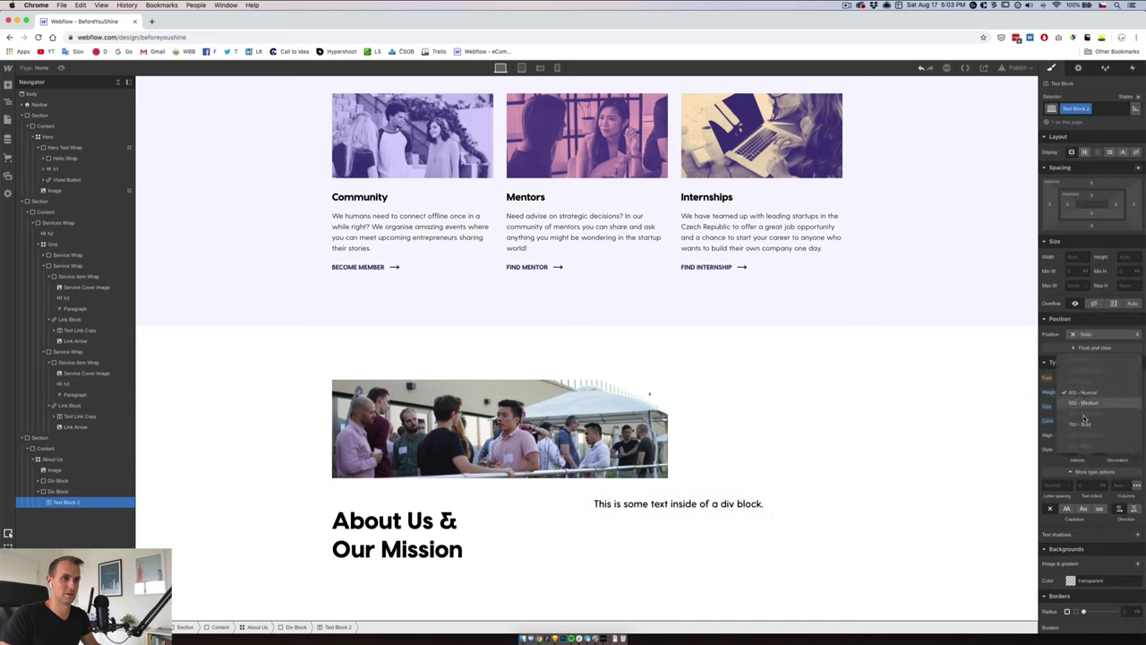
{"action": "left_click", "coordinate": [1083, 427]}
{"action": "left_click", "coordinate": [1093, 377]}
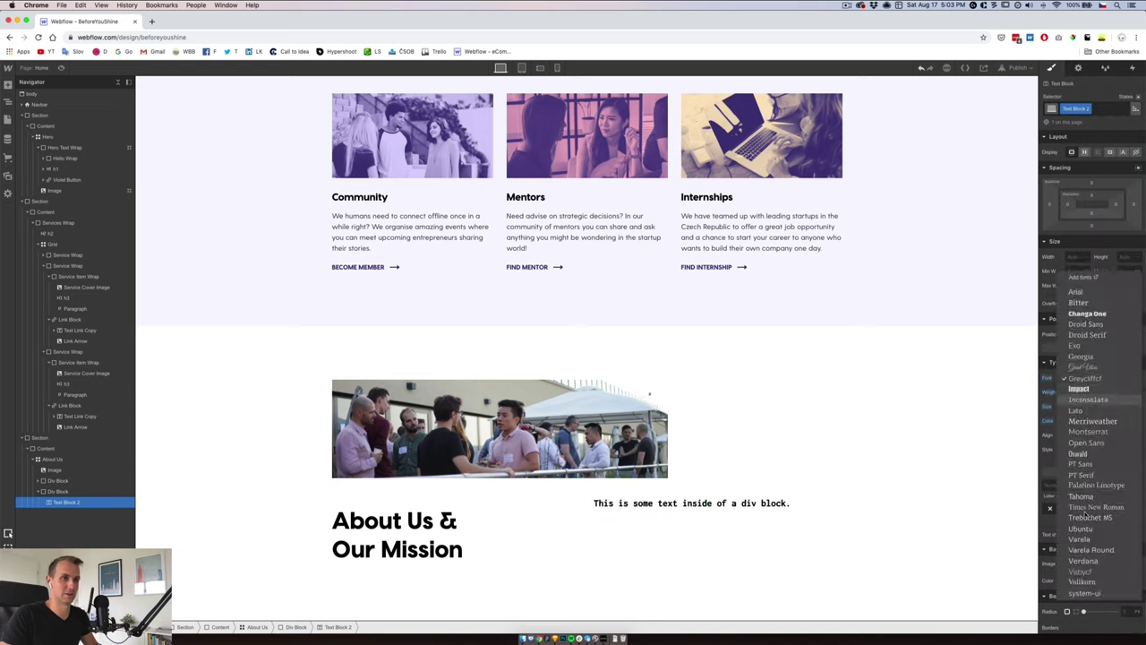
{"action": "left_click", "coordinate": [1084, 571]}
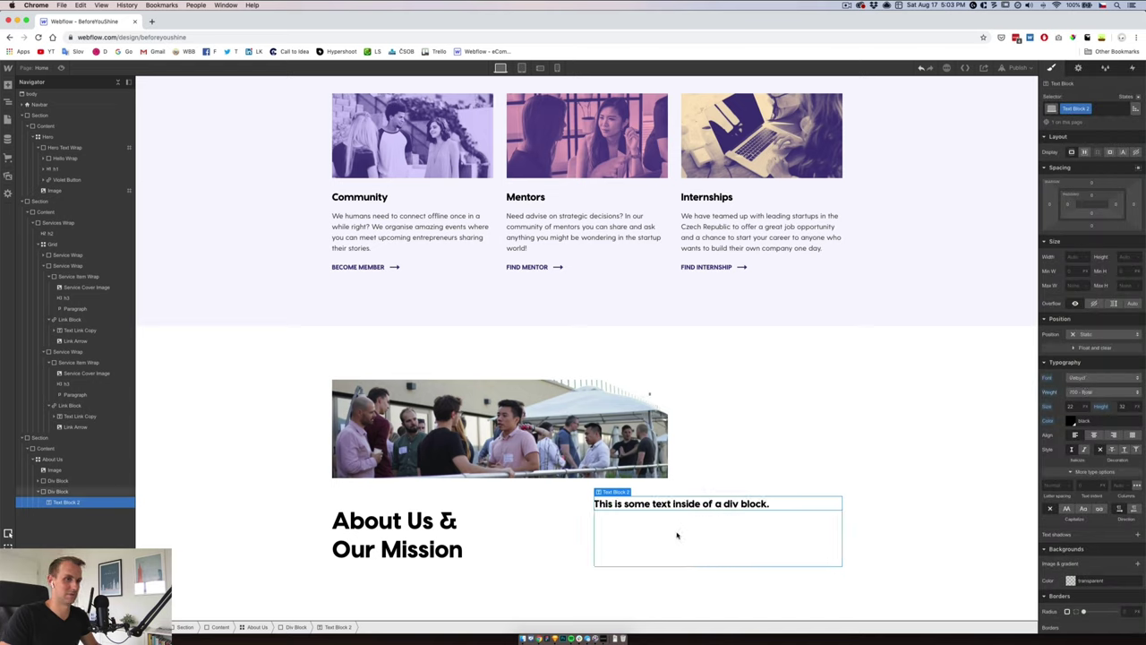
- Copy the "Before You Shine is a community" text from Sketch and replace the Webflow text block's placeholder with it
{"action": "left_click", "coordinate": [554, 639]}
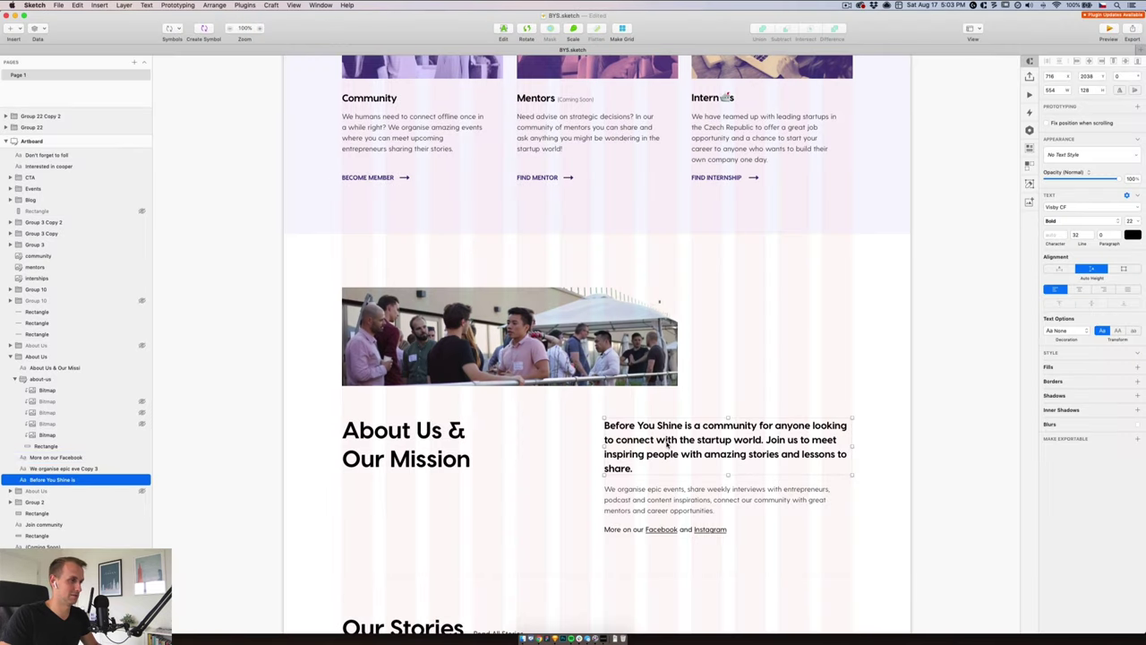
{"action": "left_click", "coordinate": [667, 440]}
{"action": "double_click", "coordinate": [668, 439]}
{"action": "key", "text": "super+c"}
{"action": "left_click", "coordinate": [543, 638]}
{"action": "key", "text": "Return"}
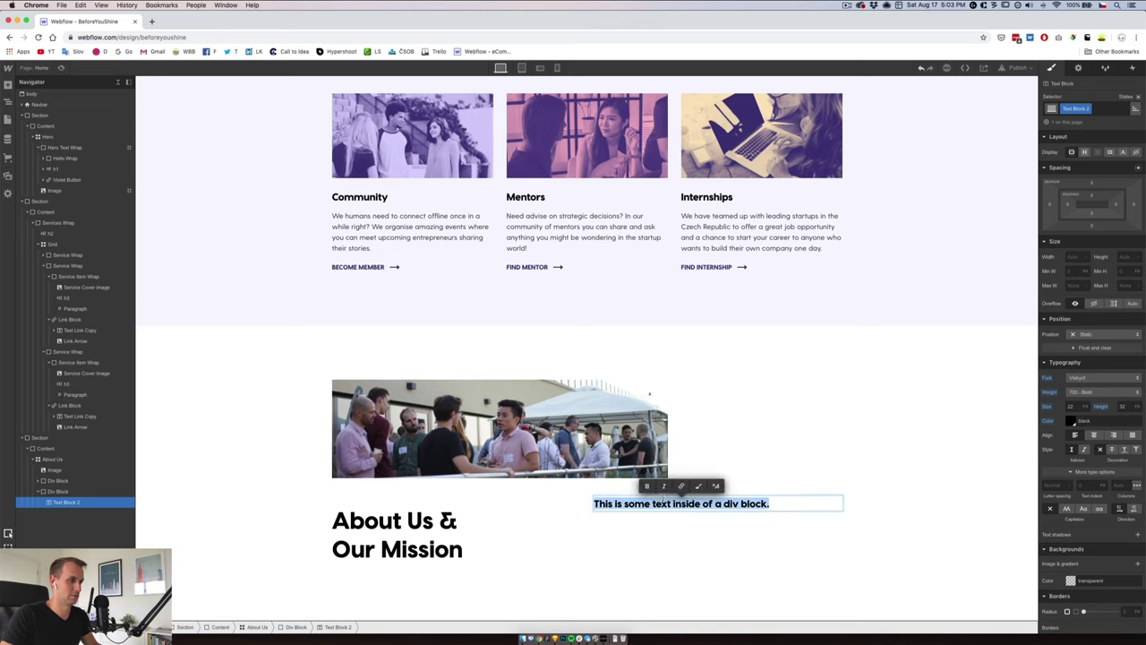
{"action": "key", "text": "super+v"}
{"action": "key", "text": "Escape"}
- In Sketch, check the typography of the "We organise epic events" paragraph, and return to Webflow
{"action": "left_click", "coordinate": [554, 639]}
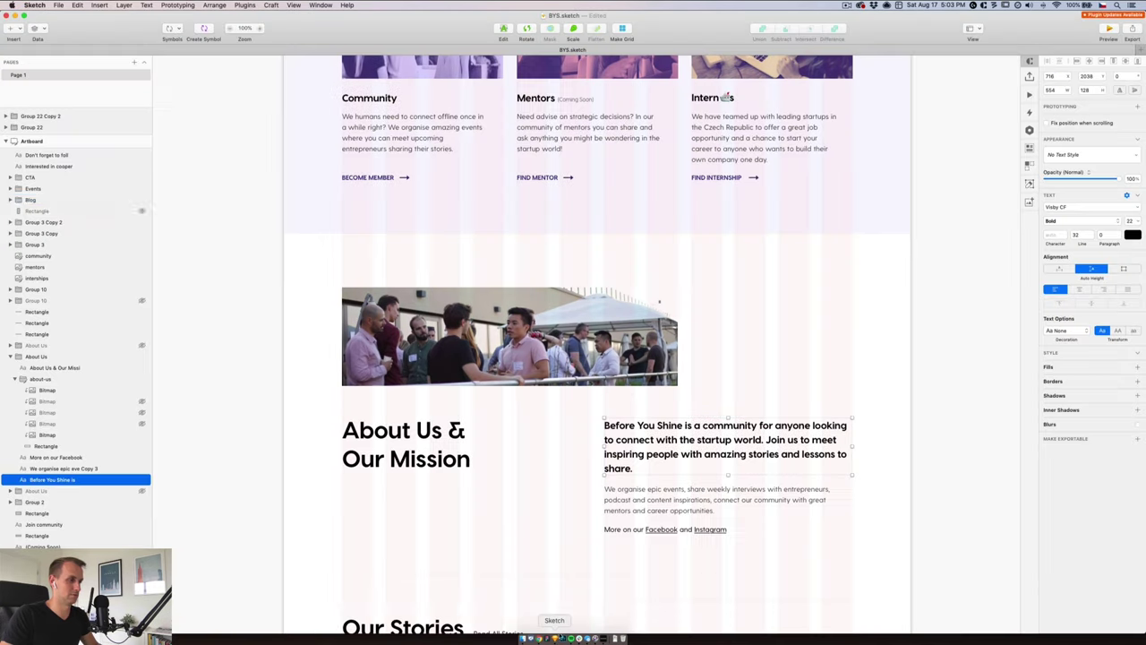
{"action": "left_click", "coordinate": [661, 490]}
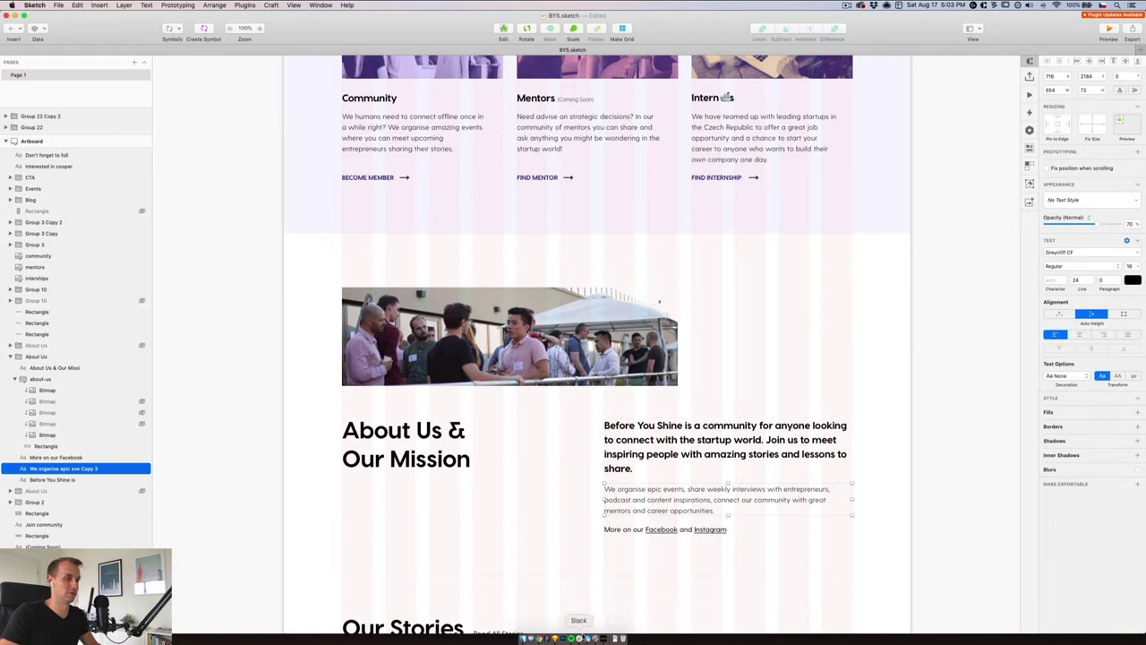
{"action": "left_click", "coordinate": [543, 639]}
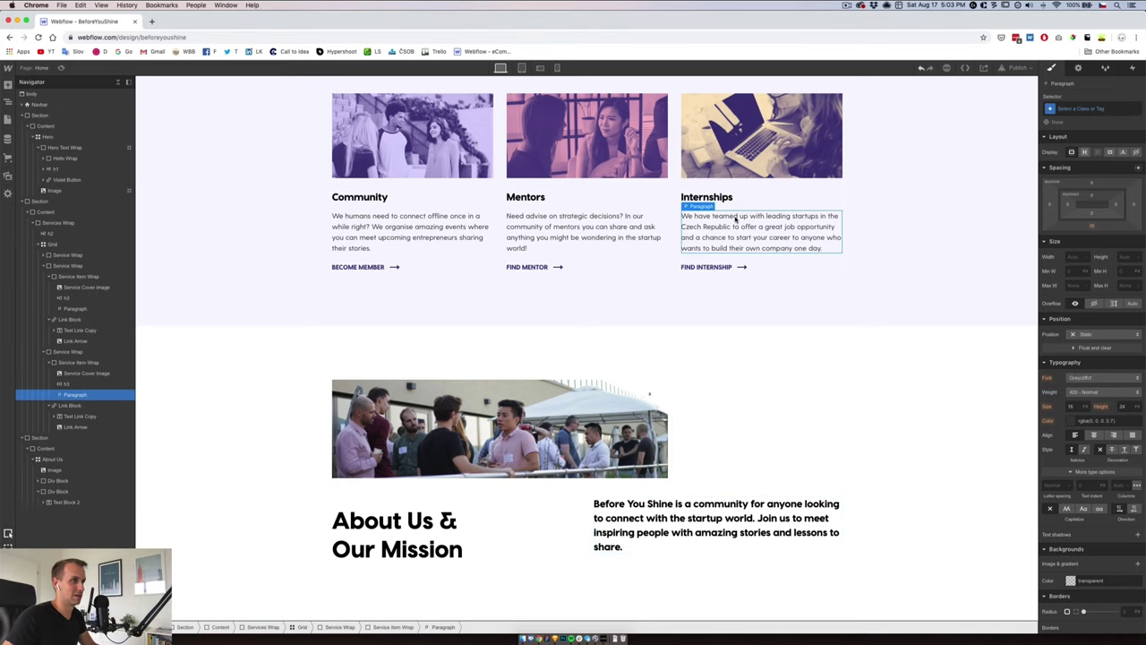
- Paste a copy of the Internships paragraph below the bold intro text and replace its wording with Sketch's "We organise epic events" paragraph
{"action": "type", "text": "We have teamed up with leading startups in the Czech Republic to offer a great job opportunity and a chance to start your career to anyone who wants to build their own company one day."}
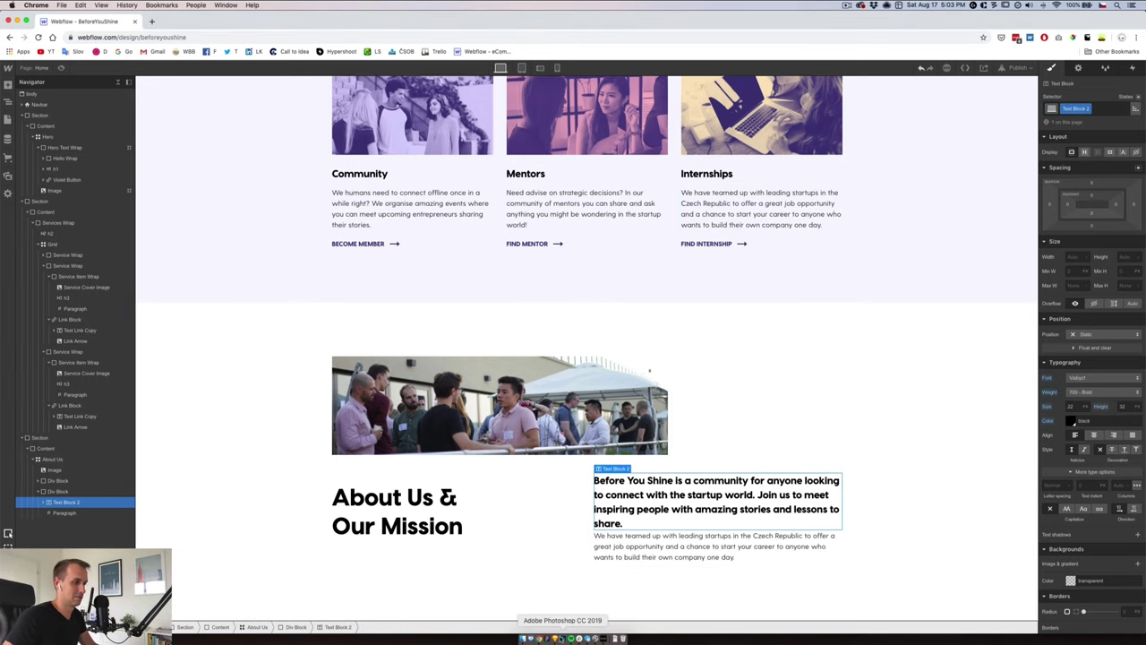
{"action": "left_click", "coordinate": [555, 638]}
{"action": "double_click", "coordinate": [650, 499]}
{"action": "key", "text": "super+a"}
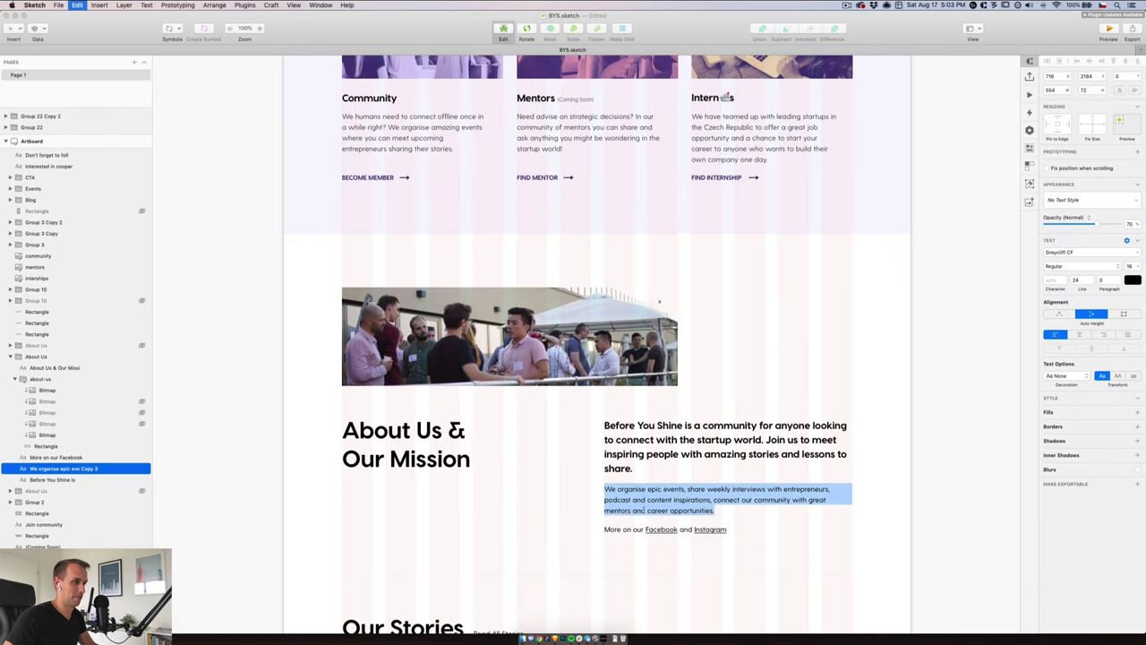
{"action": "key", "text": "super+c"}
{"action": "left_click", "coordinate": [538, 638]}
{"action": "double_click", "coordinate": [637, 537]}
{"action": "key", "text": "super+a"}
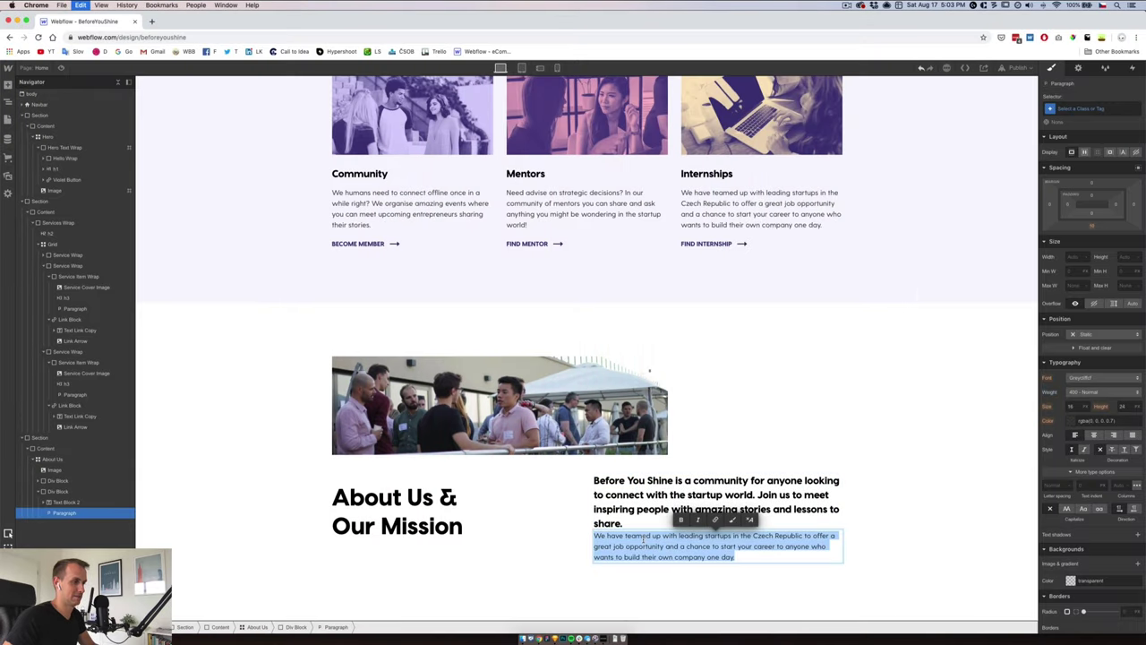
{"action": "key", "text": "super+v"}
- Duplicate the "We organise epic events" paragraph and replace the copy's text with "More on our Facebook and Instagram" from Sketch
{"action": "left_click", "coordinate": [60, 515]}
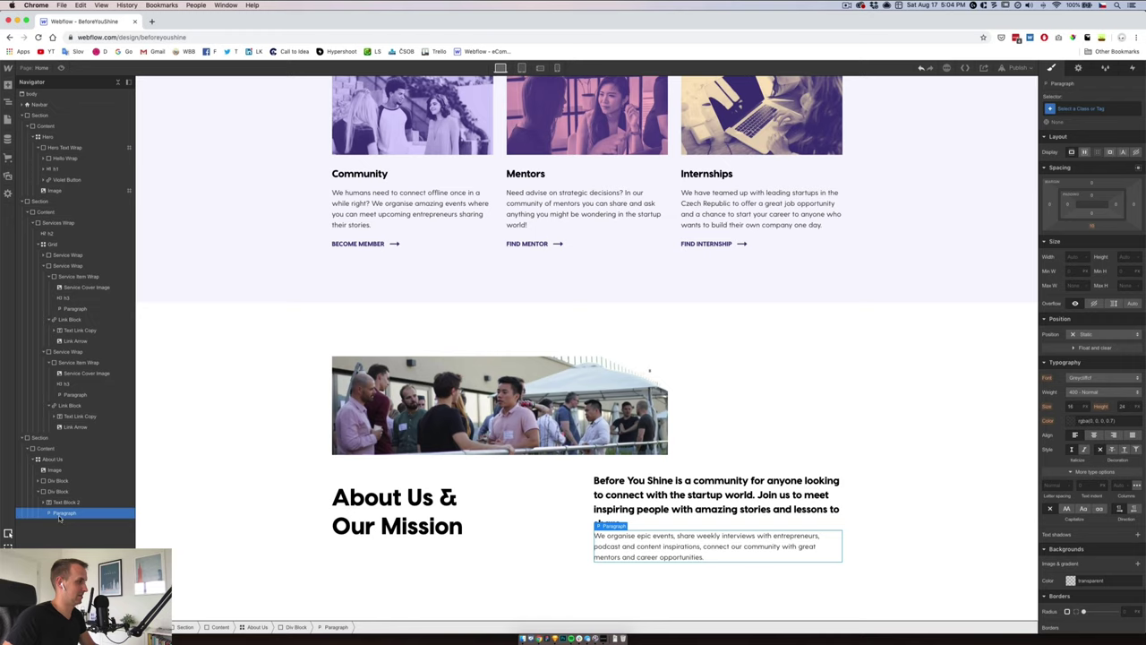
{"action": "key", "text": "super+d"}
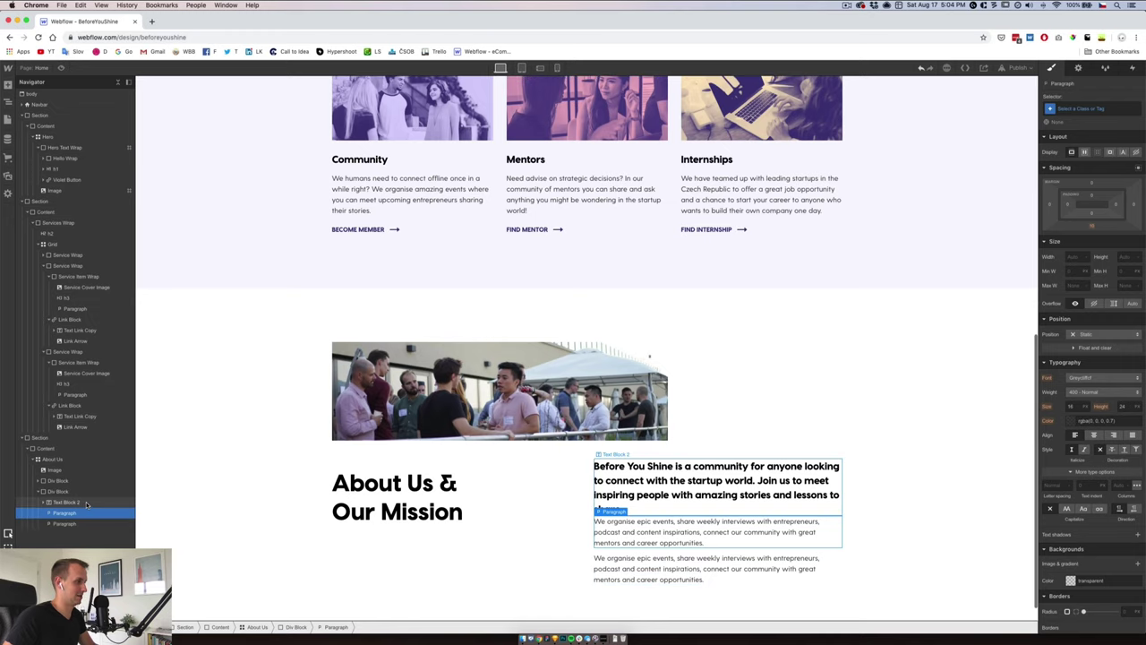
{"action": "left_click", "coordinate": [547, 639]}
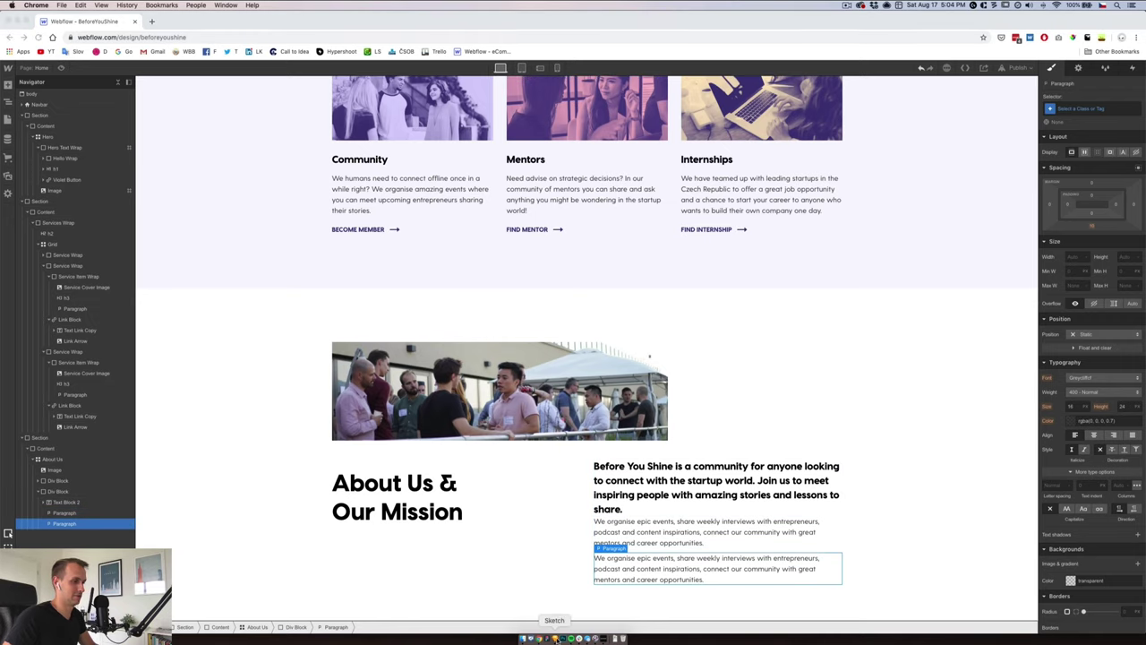
{"action": "left_click", "coordinate": [636, 529]}
{"action": "double_click", "coordinate": [635, 530]}
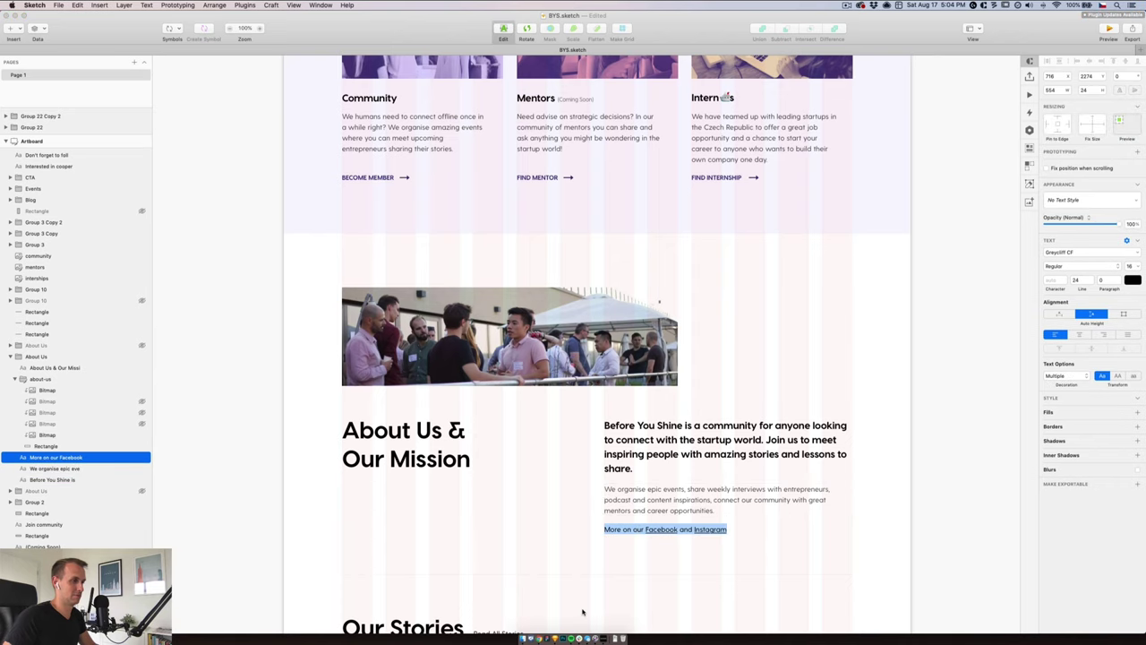
{"action": "key", "text": "Escape"}
{"action": "left_click", "coordinate": [538, 637]}
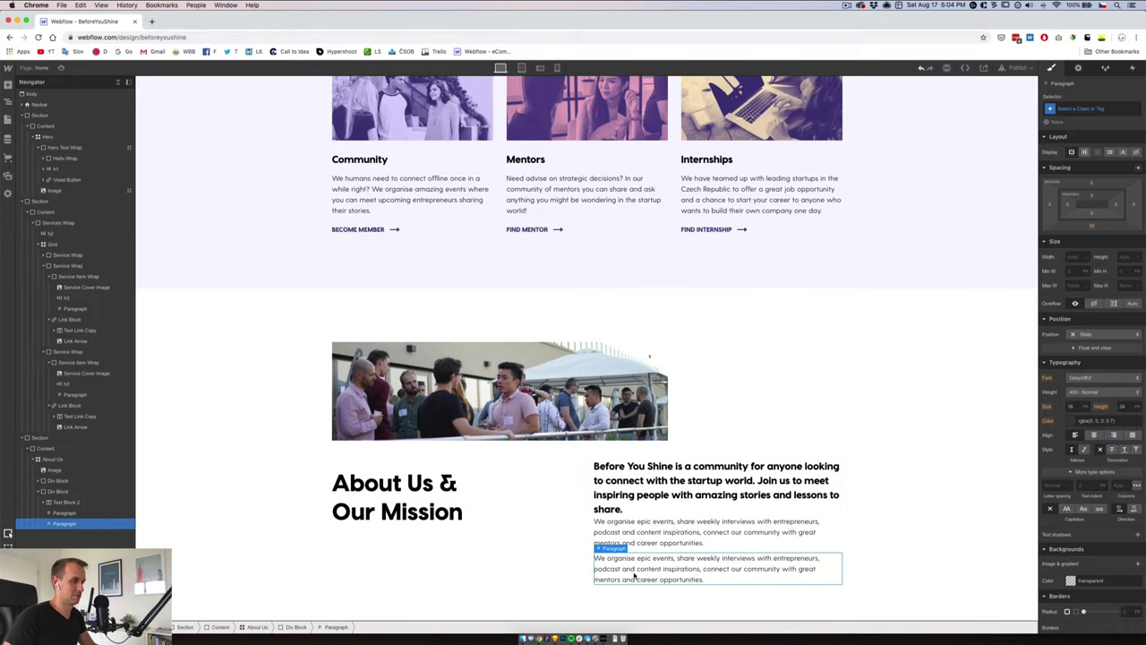
{"action": "triple_click", "coordinate": [634, 576]}
{"action": "key", "text": "super+v"}
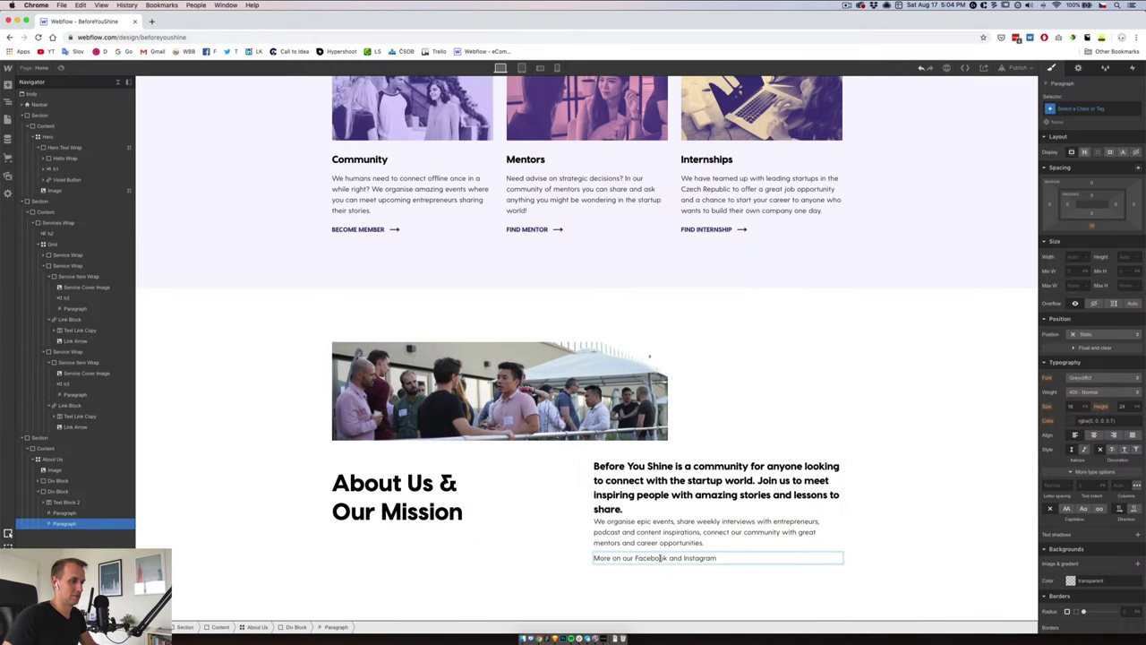
- Turn the word Facebook in the new paragraph into a link and show its style settings
{"action": "double_click", "coordinate": [664, 558]}
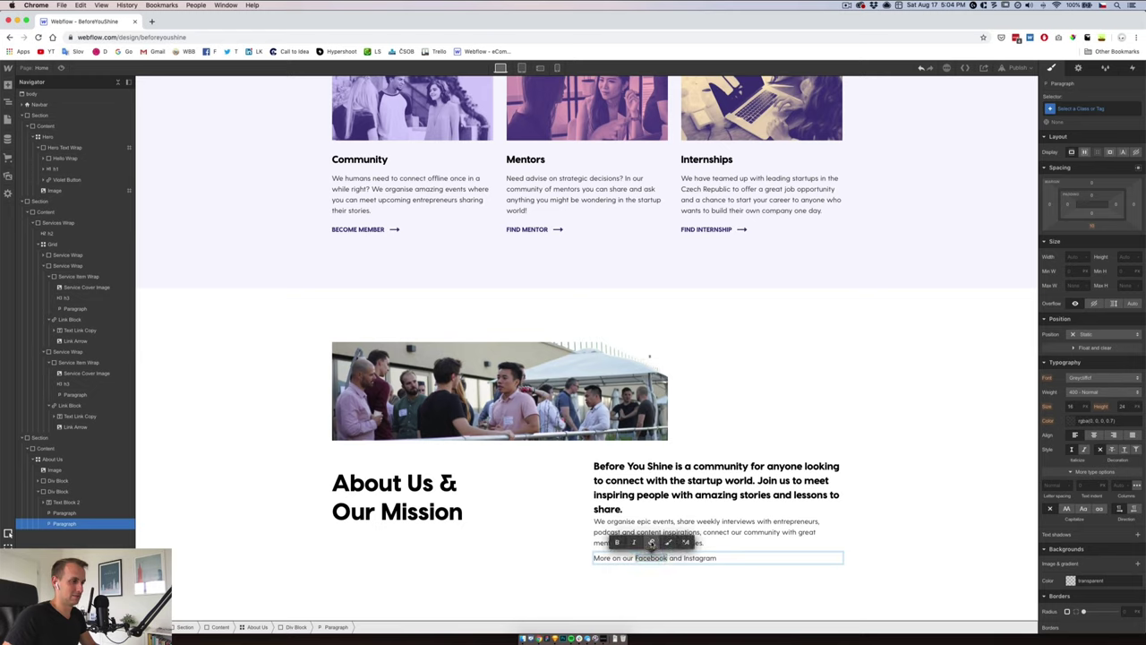
{"action": "left_click", "coordinate": [650, 543]}
{"action": "left_click", "coordinate": [664, 558]}
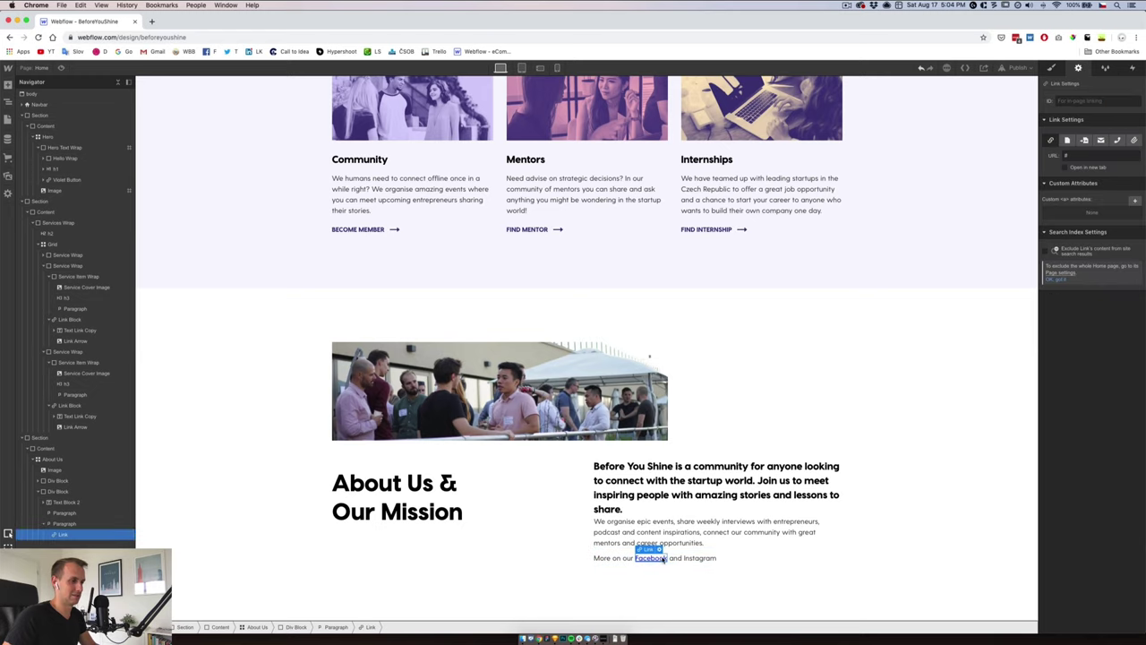
{"action": "left_click", "coordinate": [1052, 69]}
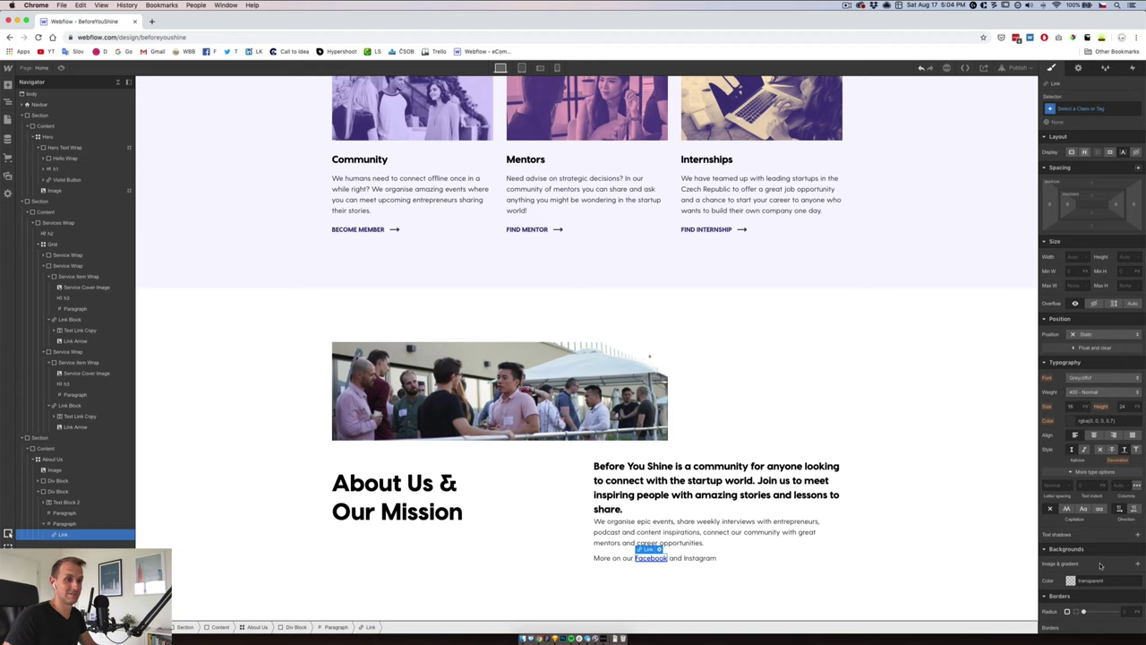
- Give the Facebook link a new class named Paragraph Link and set its text colour to Black
{"action": "left_click", "coordinate": [1088, 110]}
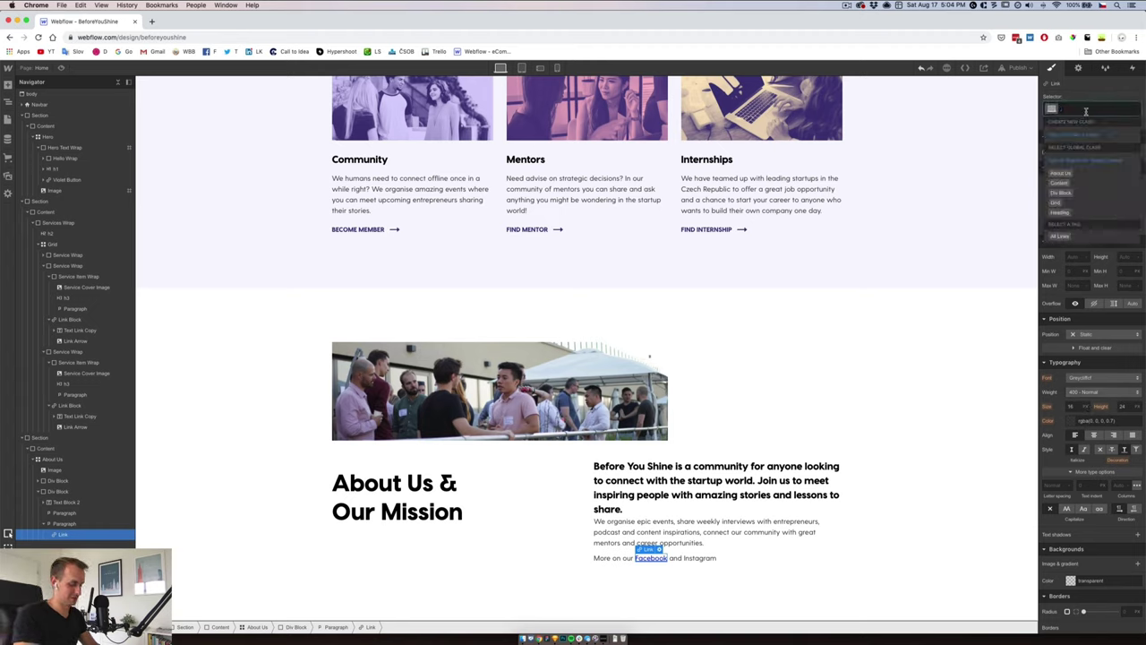
{"action": "type", "text": "Paragra"}
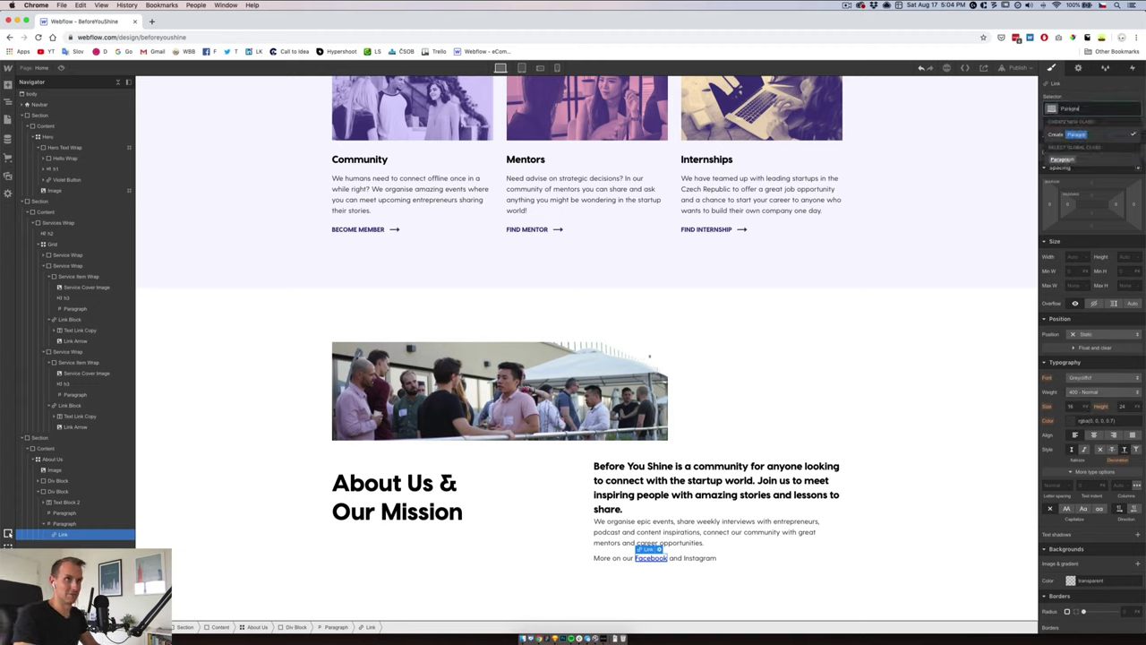
{"action": "type", "text": "ph Link"}
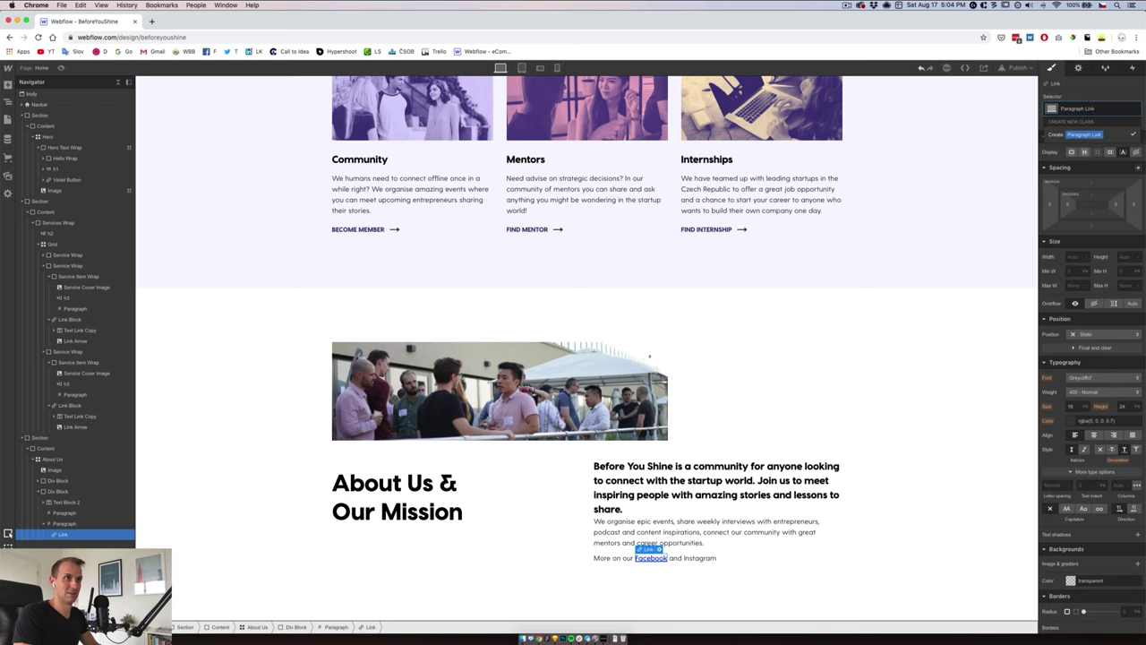
{"action": "key", "text": "Return"}
{"action": "left_click", "coordinate": [1073, 420]}
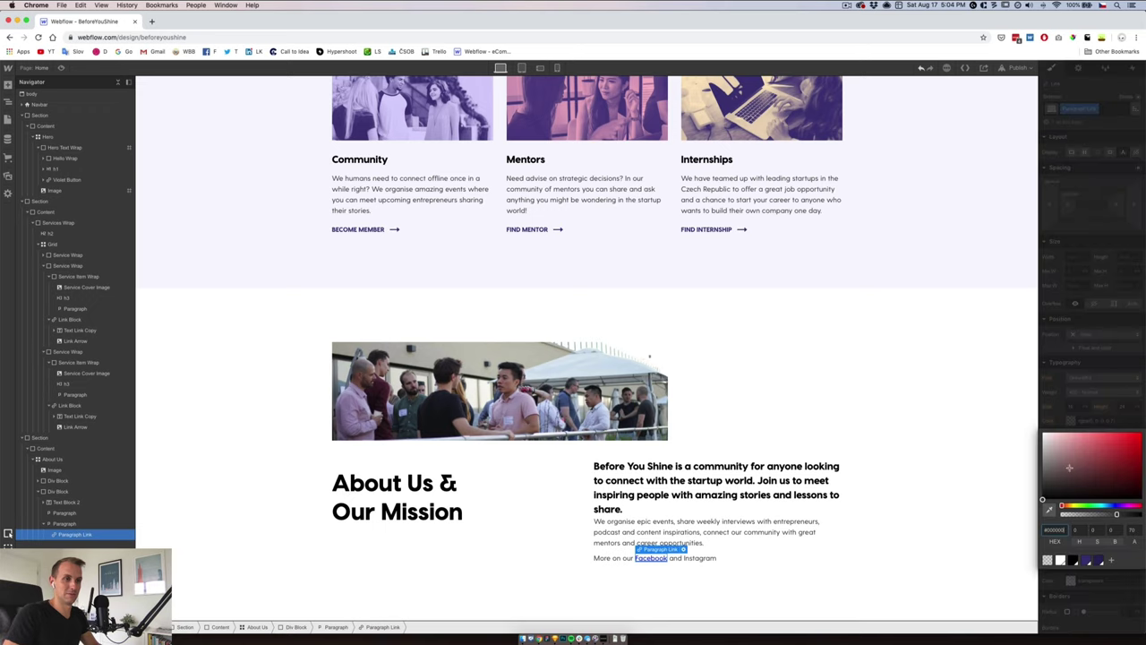
{"action": "left_click", "coordinate": [1074, 559]}
{"action": "left_click", "coordinate": [1099, 425]}
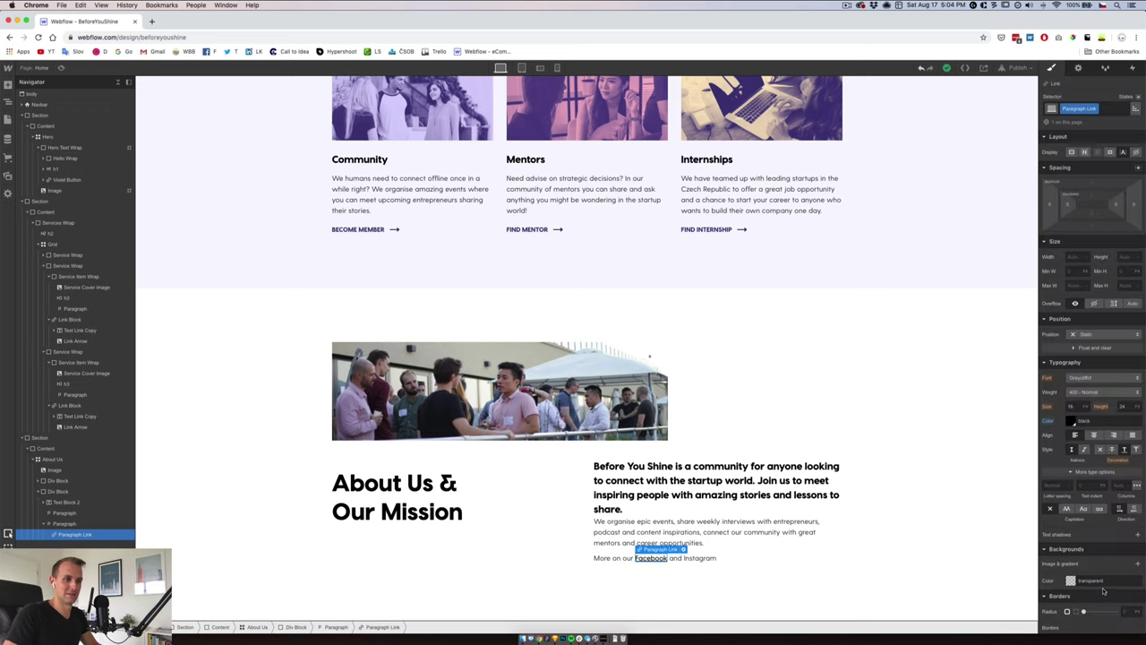
- Turn the word Instagram into a link and apply the existing Paragraph Link class to it
{"action": "left_click", "coordinate": [695, 558]}
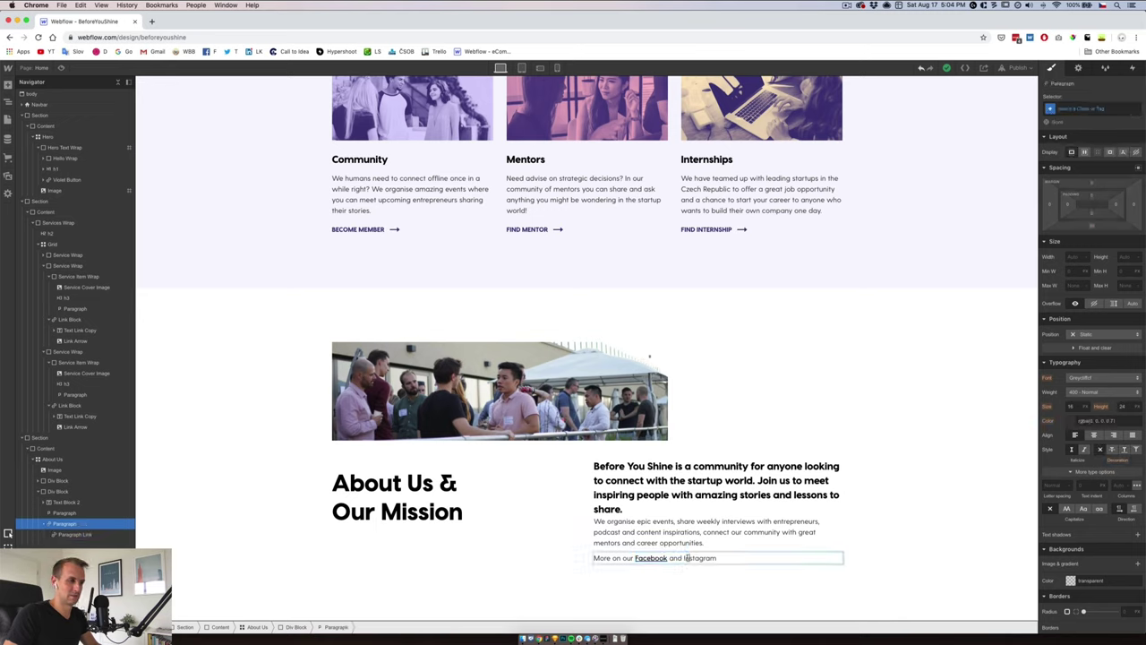
{"action": "double_click", "coordinate": [688, 558]}
{"action": "left_click", "coordinate": [699, 542]}
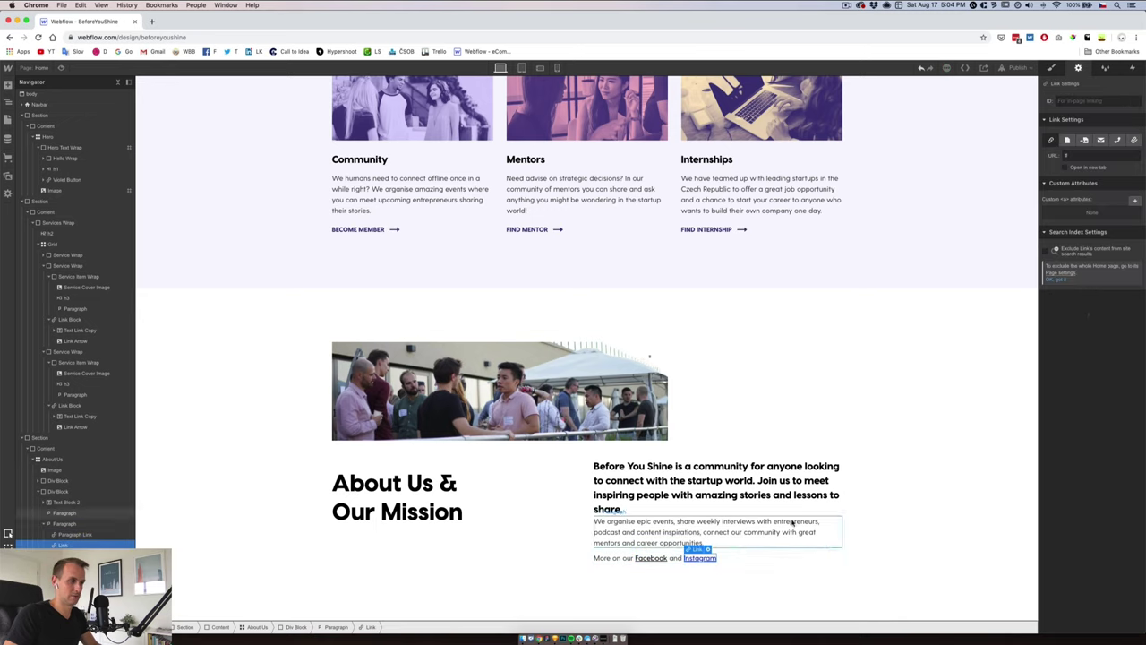
{"action": "left_click", "coordinate": [1053, 70]}
{"action": "left_click", "coordinate": [1081, 107]}
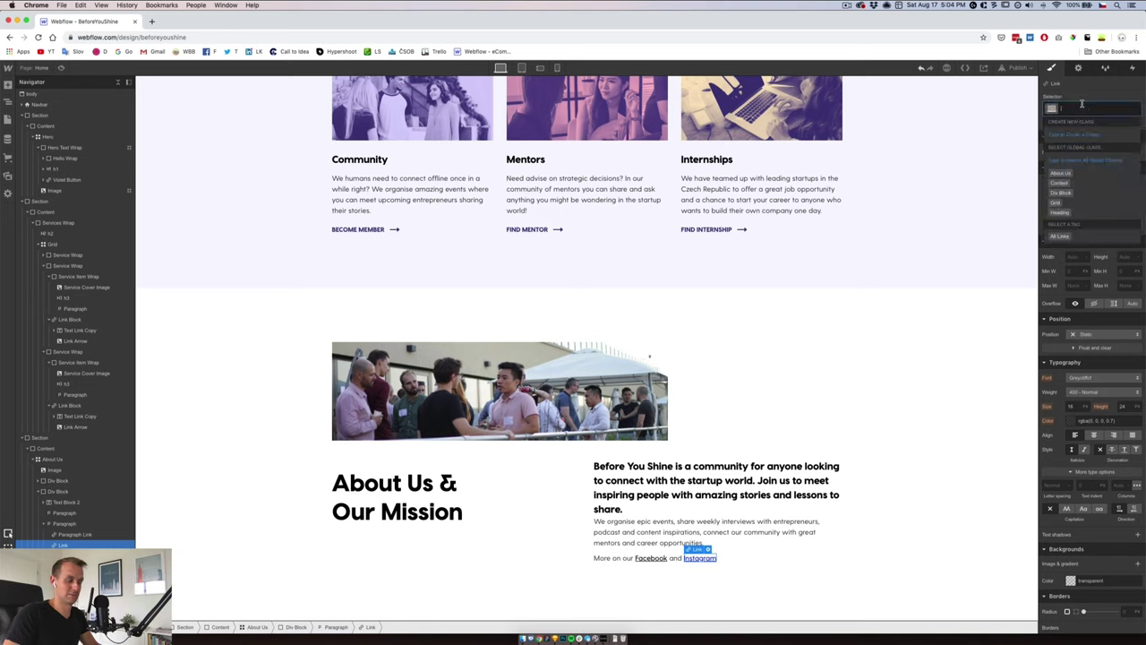
{"action": "type", "text": "paragrap"}
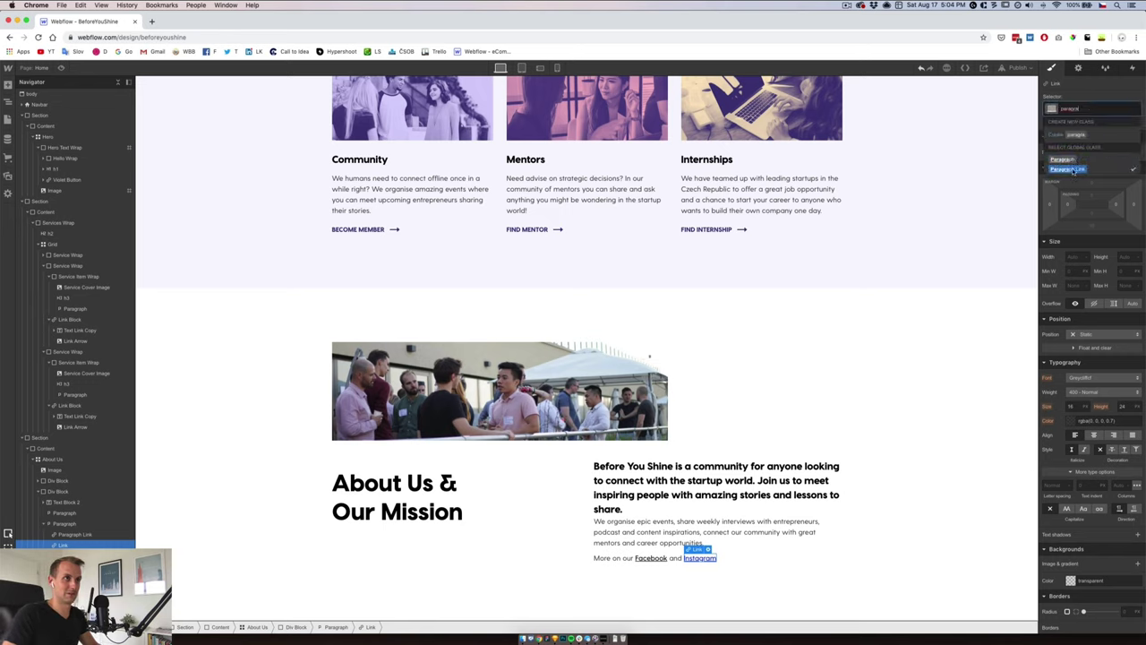
{"action": "left_click", "coordinate": [1073, 170]}
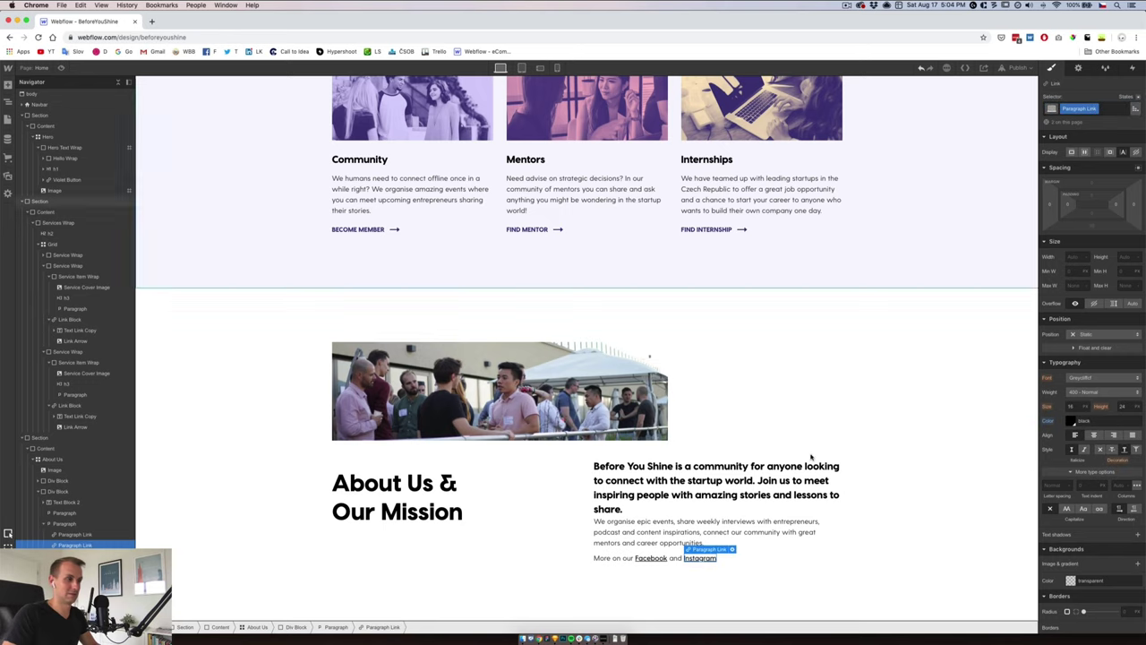
- Remove the inline bold formatting from the "Before You Shine is a community" text block
{"action": "left_click", "coordinate": [644, 537]}
{"action": "left_click", "coordinate": [641, 484]}
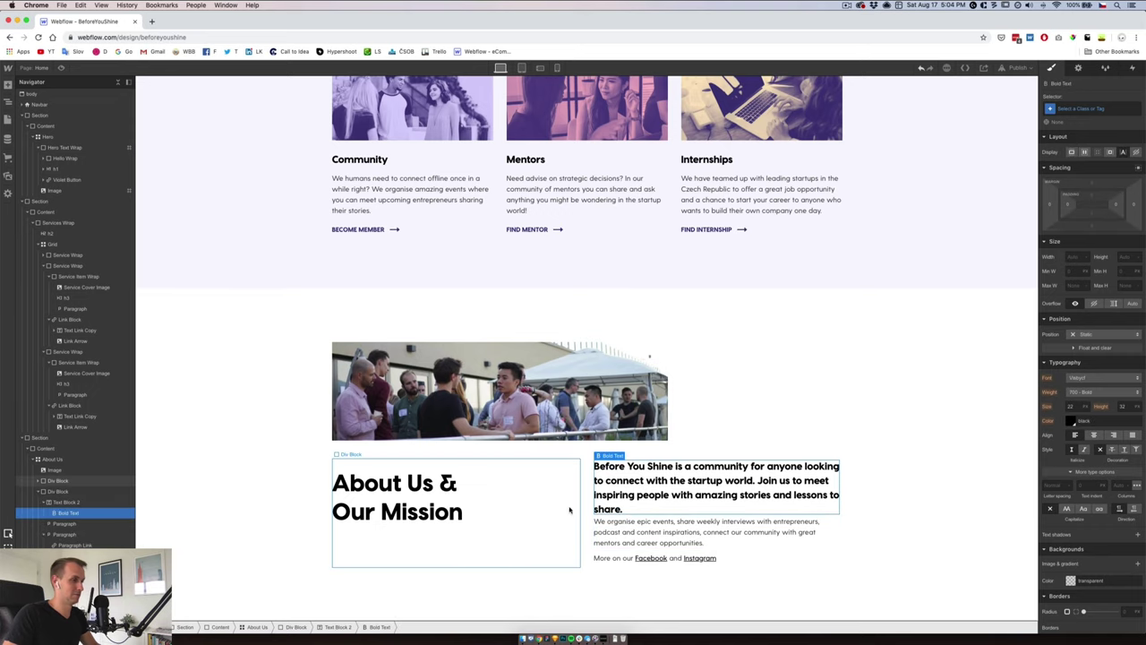
{"action": "triple_click", "coordinate": [602, 494]}
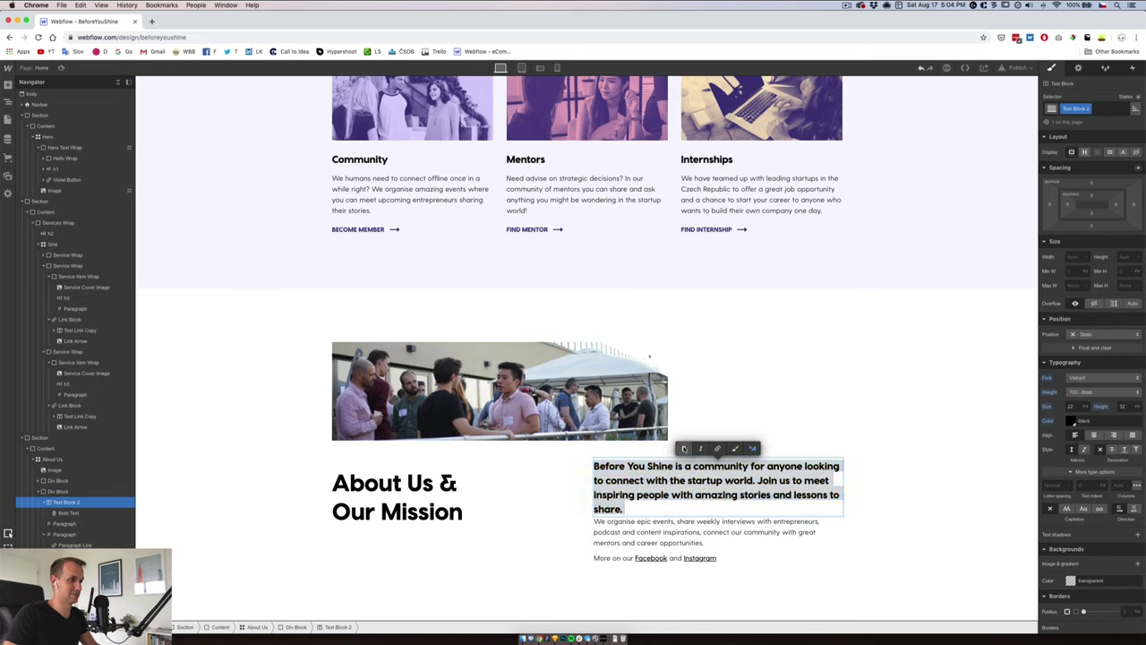
{"action": "left_click", "coordinate": [731, 428]}
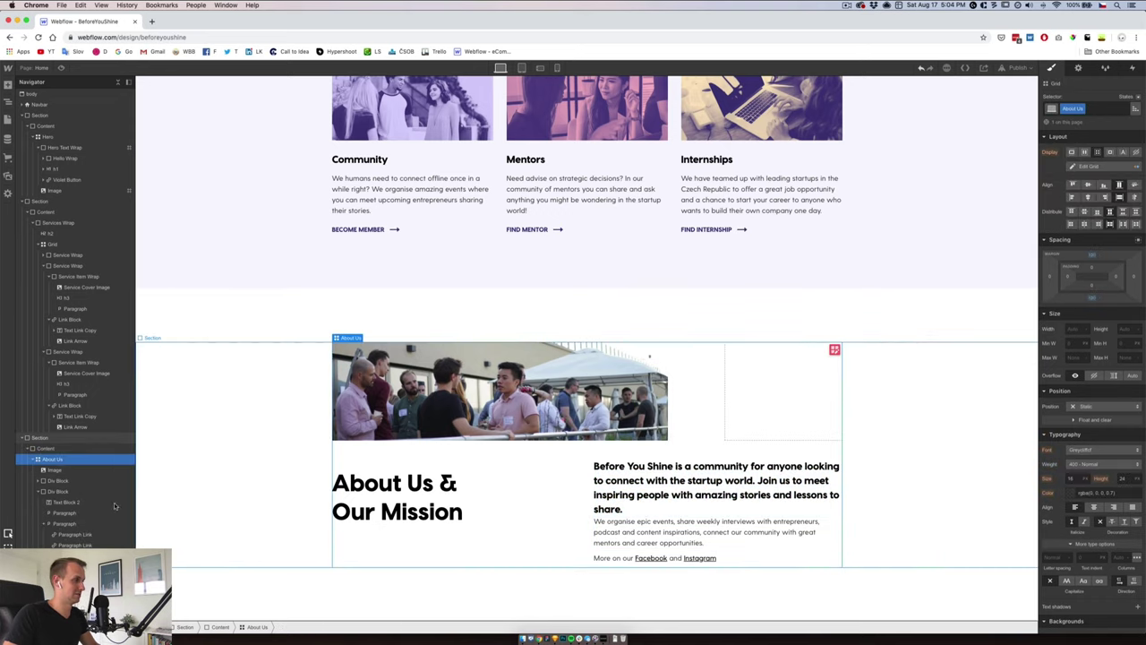
- Rename the intro text block's class to About Us Main Paragraph
{"action": "left_click", "coordinate": [674, 472]}
{"action": "left_click", "coordinate": [1087, 109]}
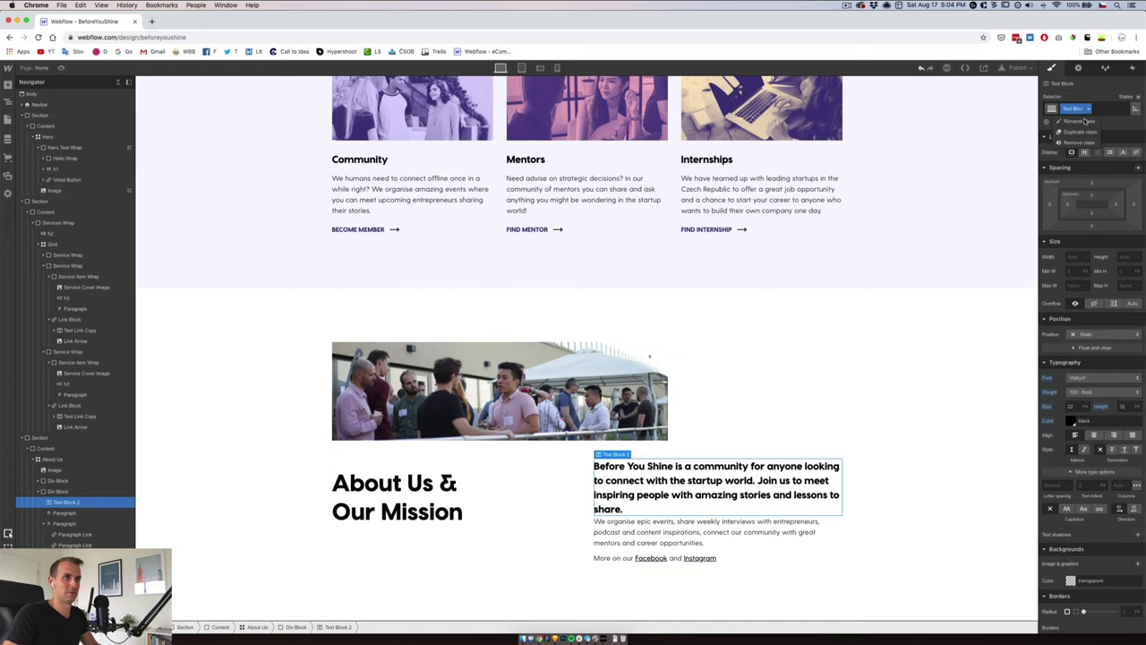
{"action": "left_click", "coordinate": [1084, 124]}
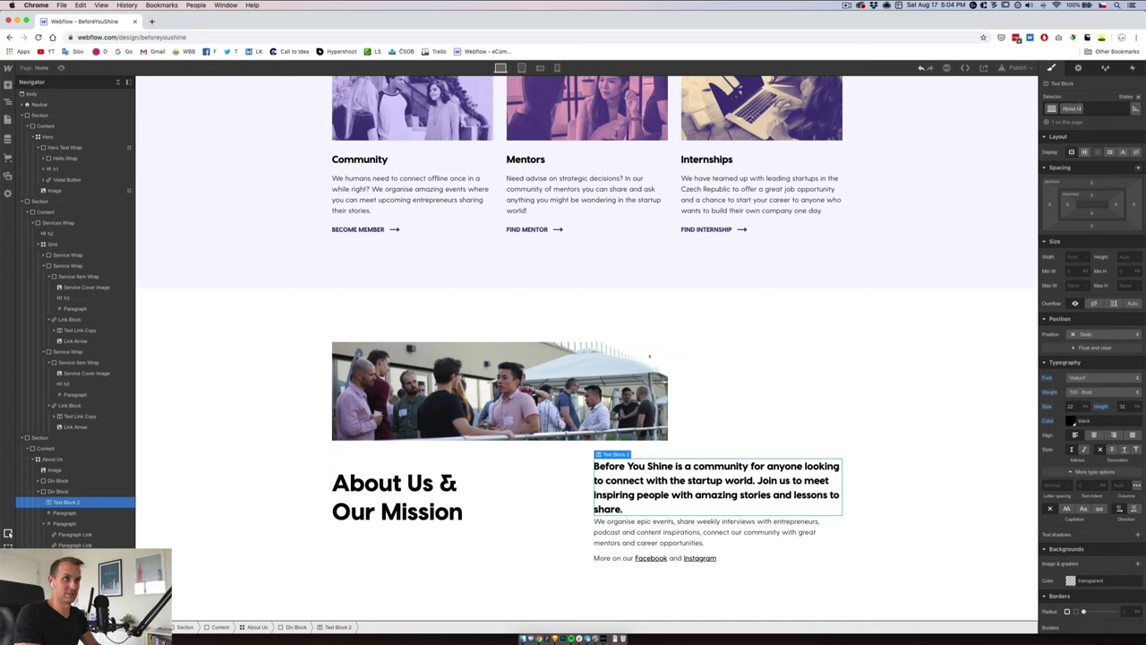
{"action": "type", "text": "About Us a"}
{"action": "key", "text": "BackSpace"}
{"action": "type", "text": "Mis"}
{"action": "type", "text": "n Paragrph"}
{"action": "key", "text": "BackSpace"}
{"action": "key", "text": "BackSpace"}
{"action": "key", "text": "Return"}
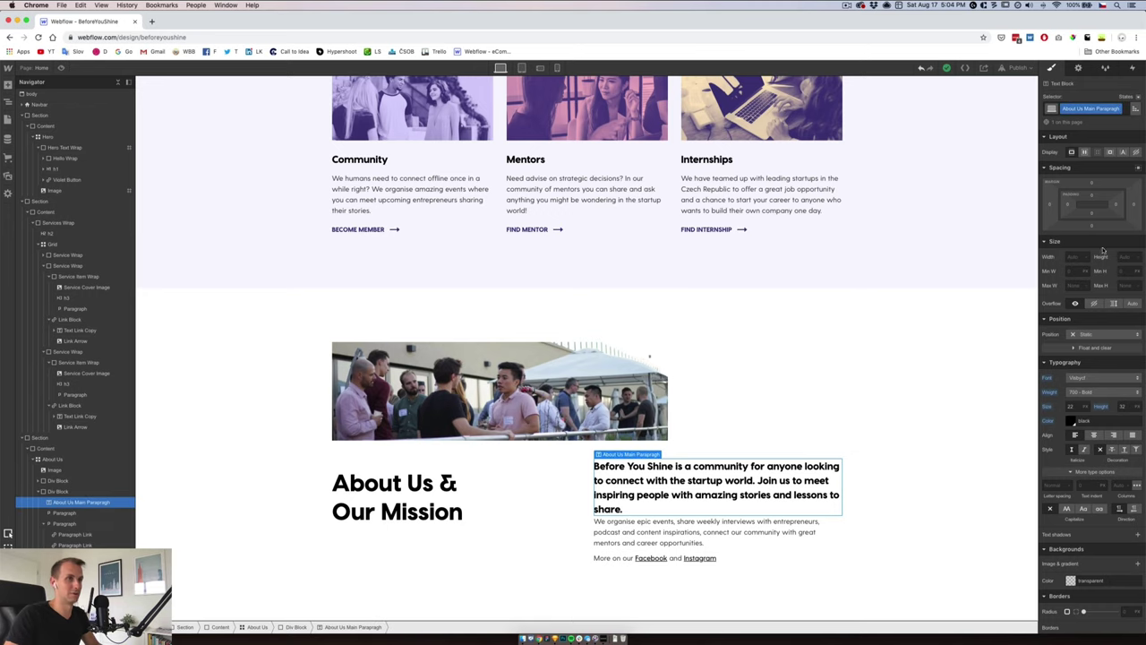
- Set the top margin of the About Us Main Paragraph text block to 20 px
{"action": "left_click", "coordinate": [1091, 185]}
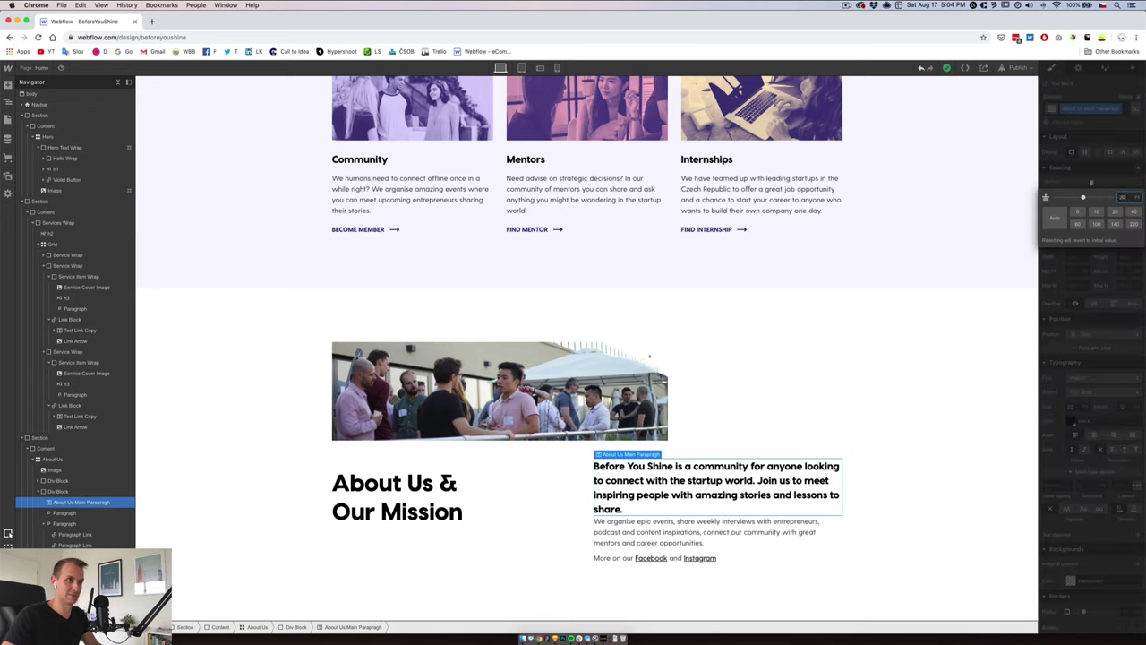
{"action": "key", "text": "Return"}
{"action": "left_click", "coordinate": [616, 538]}
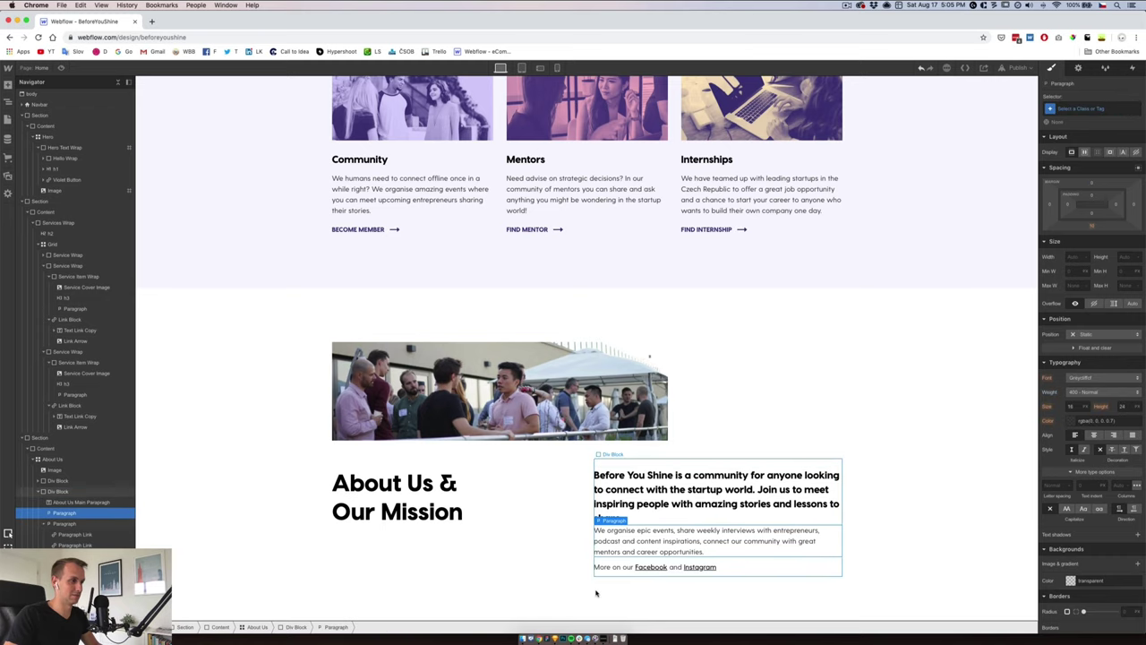
- Check the description paragraph's placement in Sketch, and give the About Us Main Paragraph text block a 20 px bottom margin in Webflow
{"action": "left_click", "coordinate": [681, 493]}
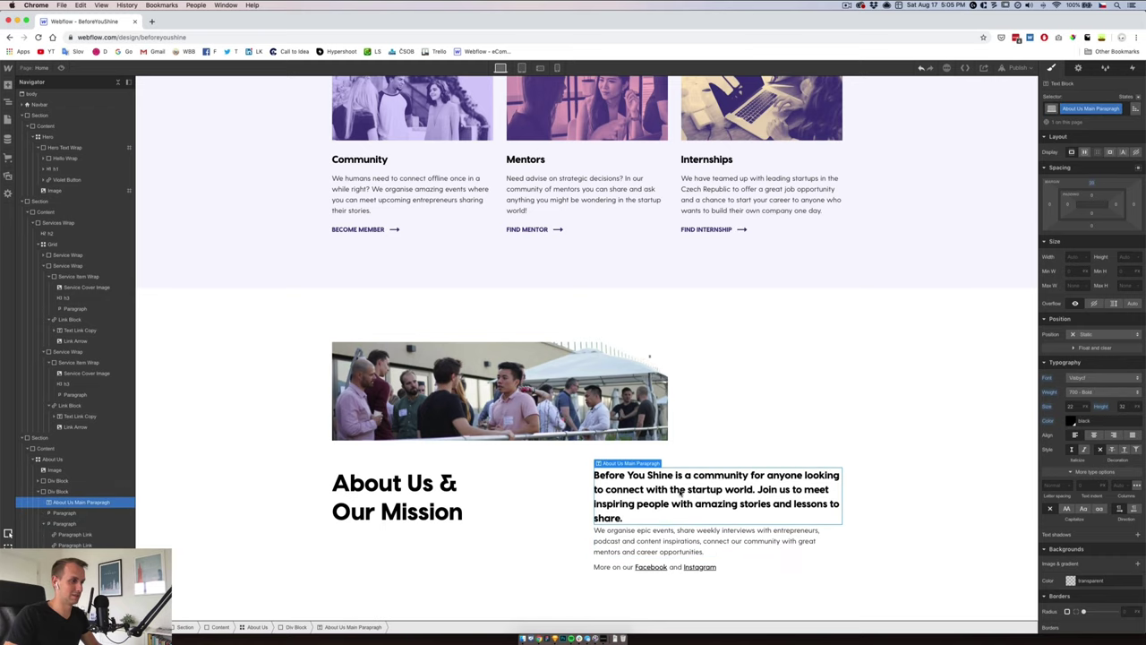
{"action": "left_click", "coordinate": [555, 639]}
{"action": "left_click", "coordinate": [640, 502]}
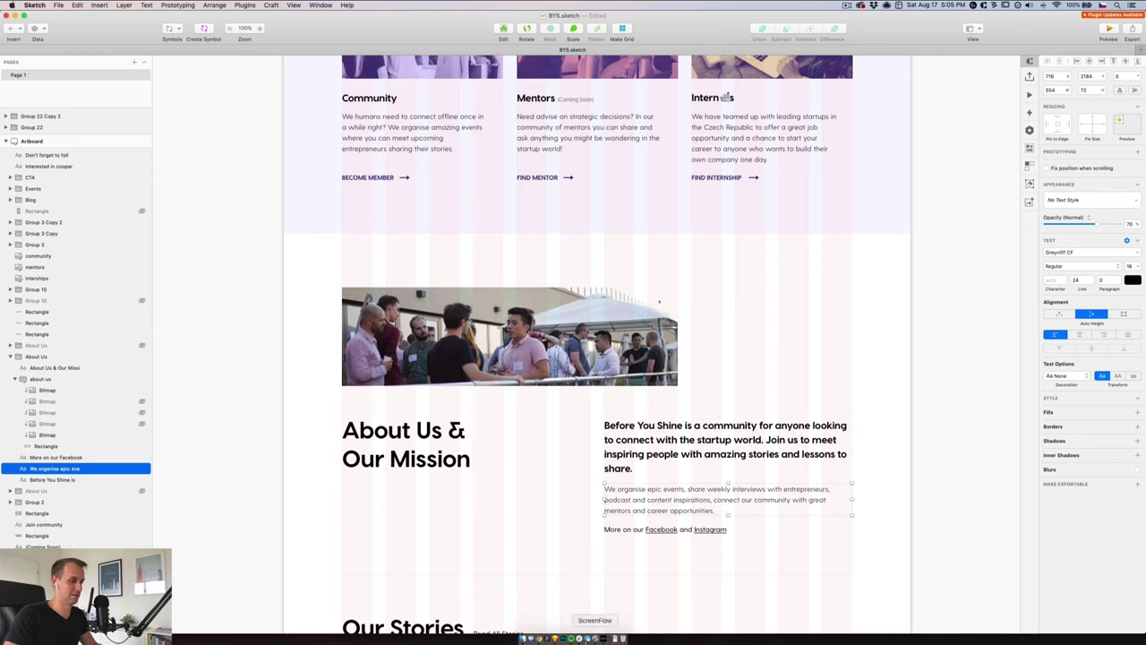
{"action": "left_click", "coordinate": [537, 638]}
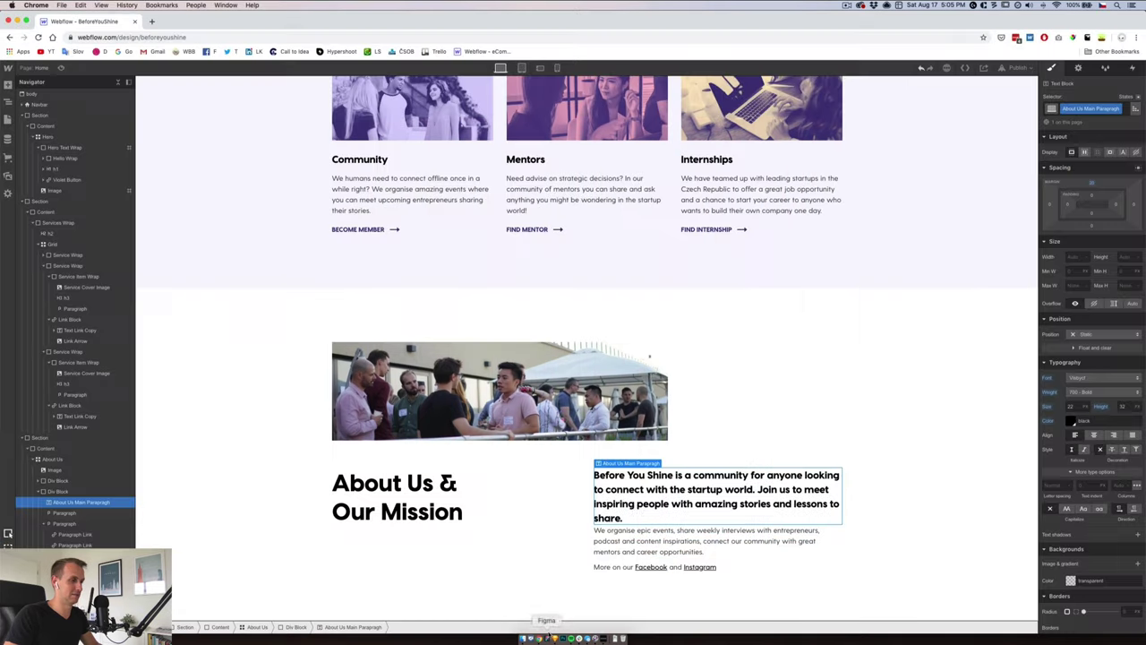
{"action": "left_click", "coordinate": [1092, 226]}
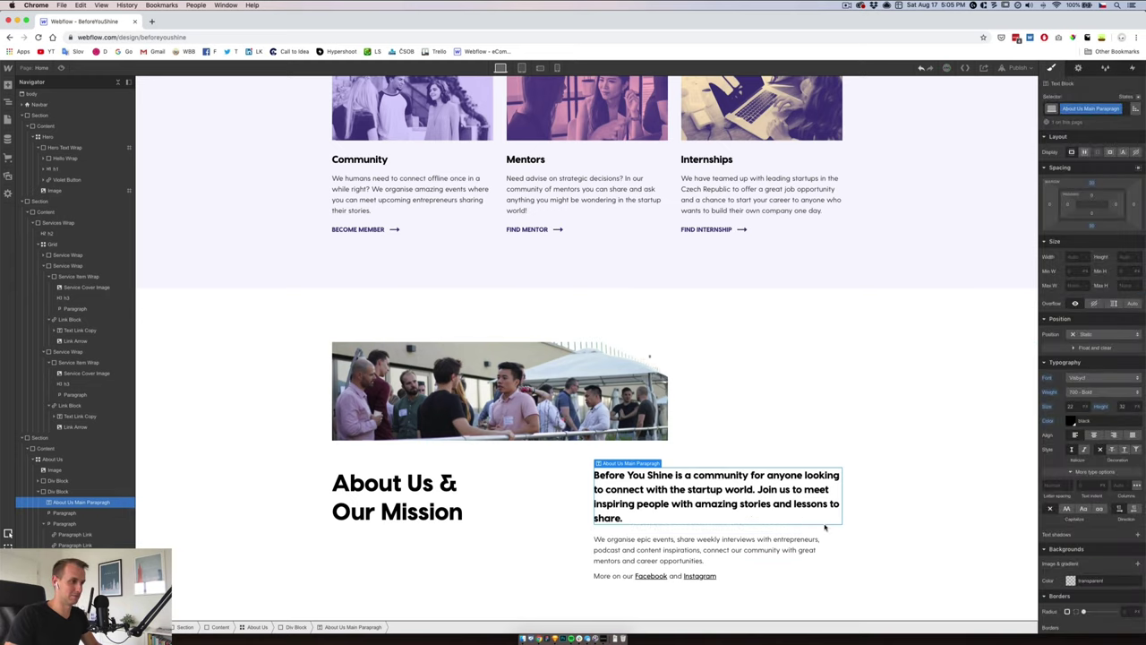
- Set the bottom margin of the "We organise epic events" paragraph in the About Us grid to 20 px
{"action": "left_click", "coordinate": [705, 538]}
{"action": "left_click", "coordinate": [1093, 228]}
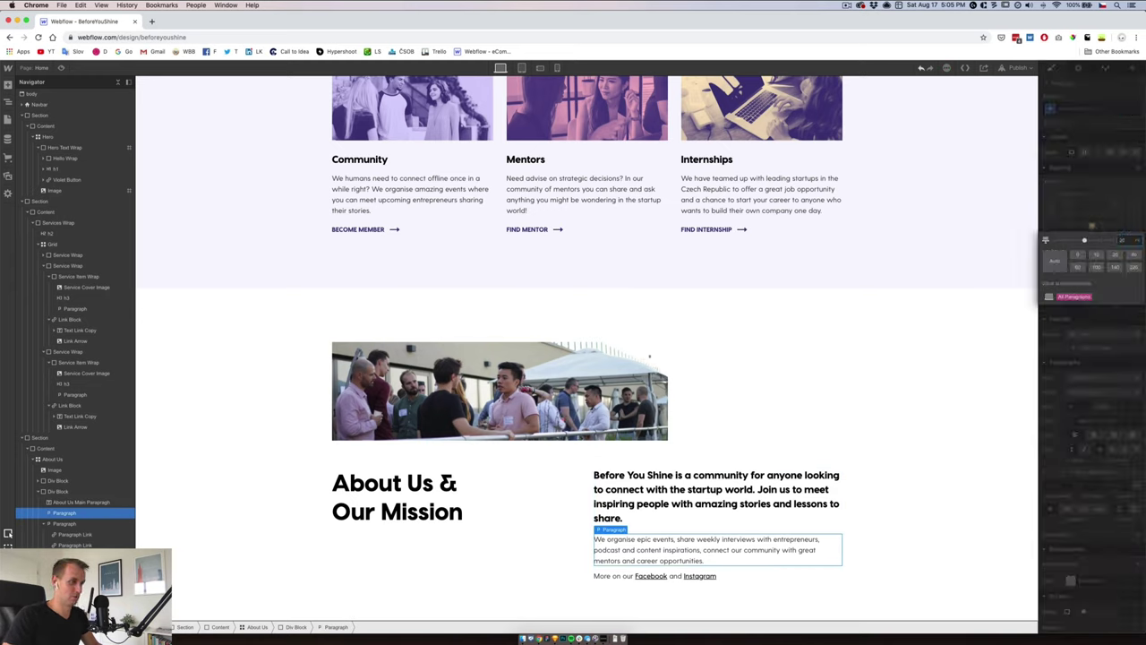
{"action": "key", "text": "Return"}
{"action": "left_click", "coordinate": [855, 542]}
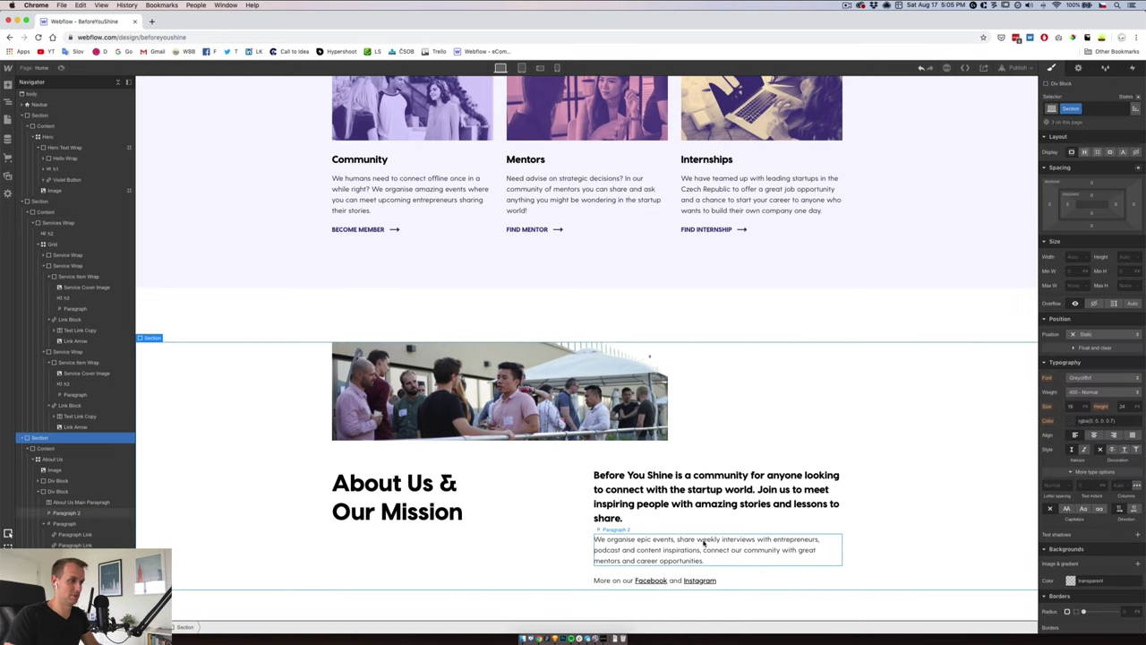
- Rename the class of the "We organise epic events" paragraph to About Us Second Paragraph
{"action": "left_click", "coordinate": [677, 540]}
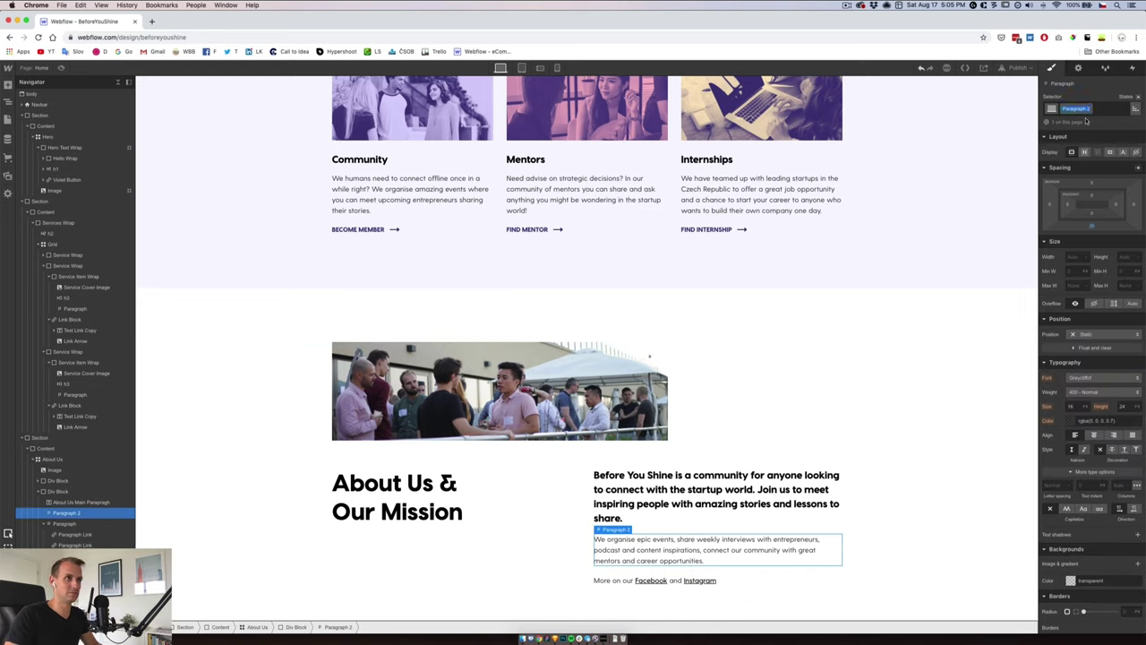
{"action": "type", "text": "About Us Second"}
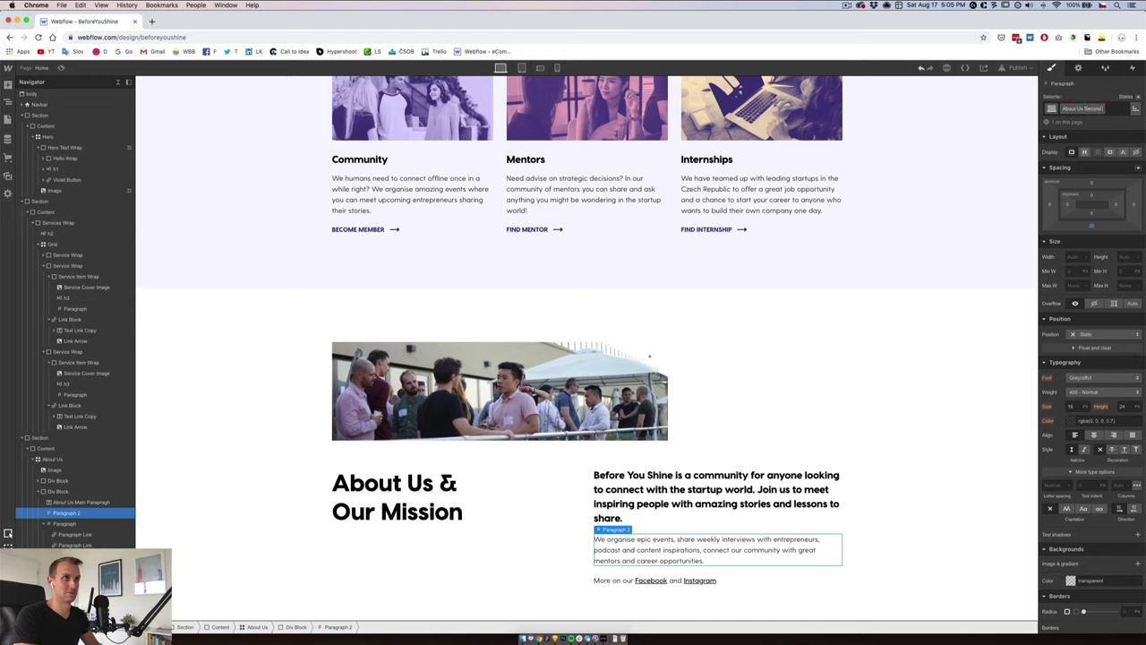
{"action": "key", "text": "Return"}
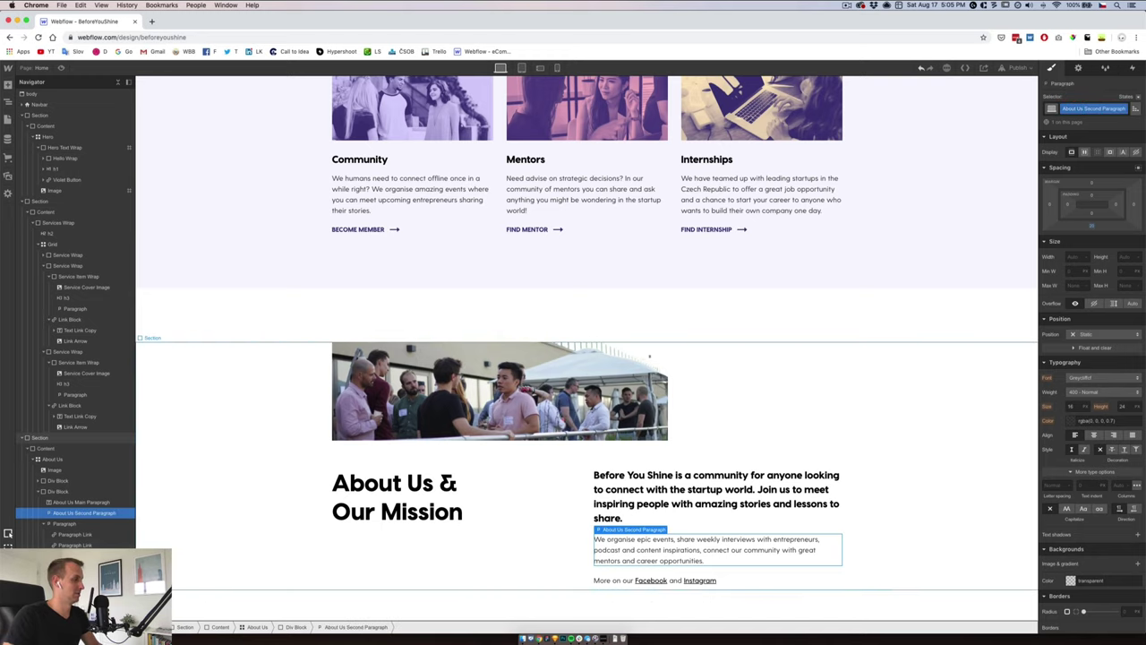
- Move the "About Us & Our Mission" heading out of its div block so it sits directly in the About Us grid
{"action": "left_click", "coordinate": [58, 490]}
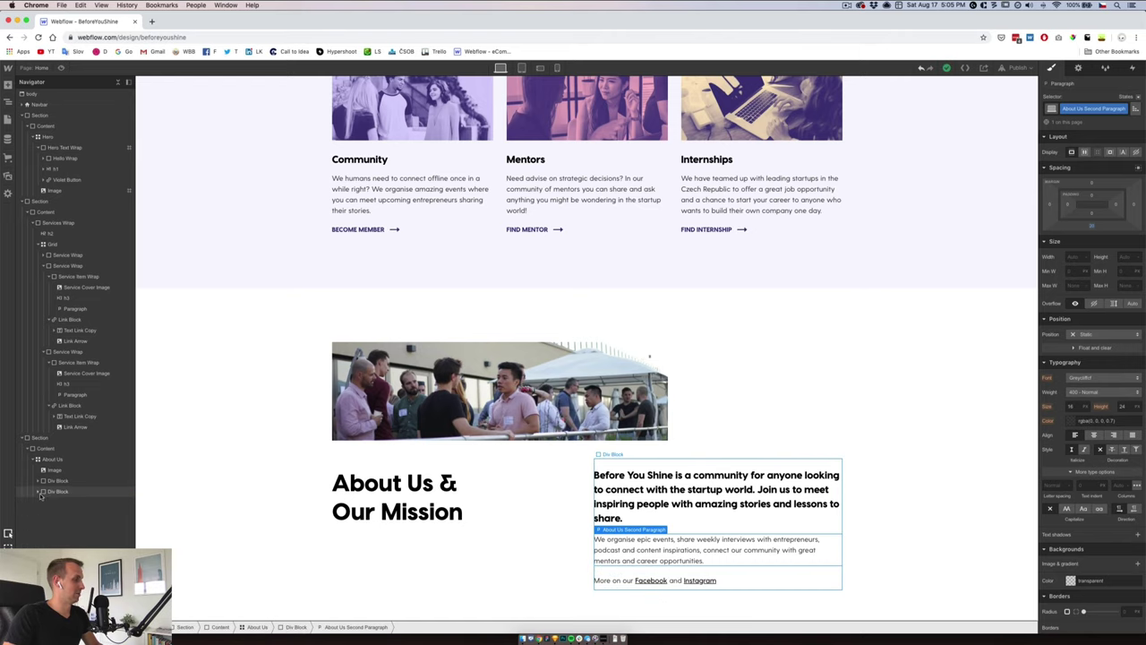
{"action": "scroll", "coordinate": [423, 516], "scroll_direction": "down", "scroll_amount": 1}
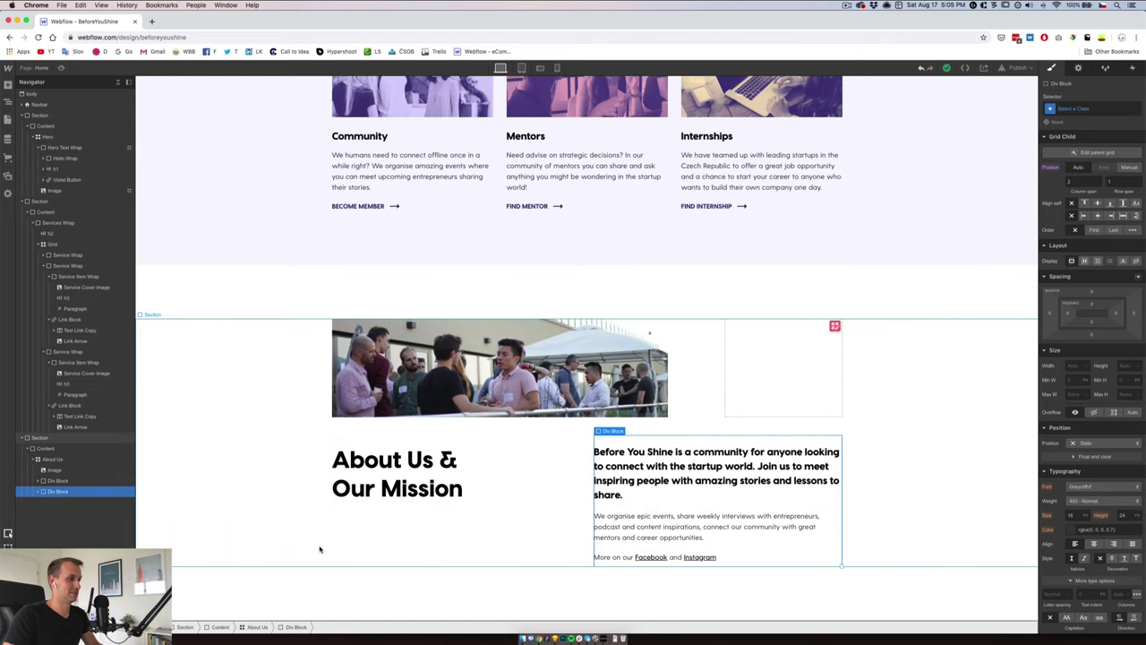
{"action": "left_click", "coordinate": [418, 459]}
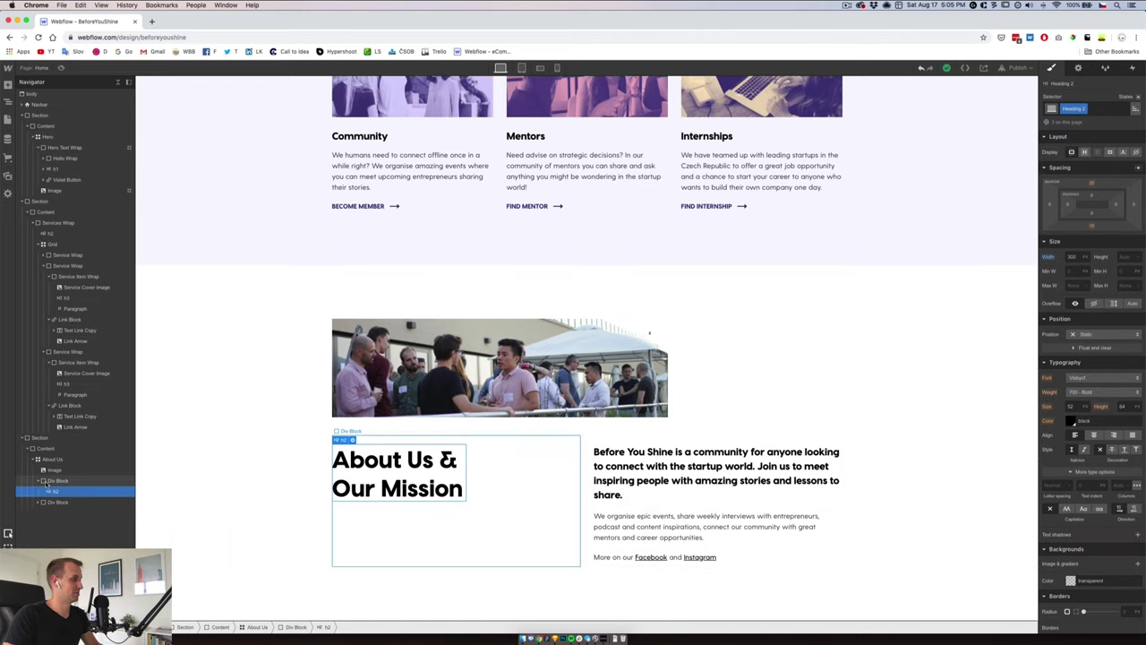
{"action": "left_click", "coordinate": [38, 481]}
{"action": "left_click", "coordinate": [37, 481]}
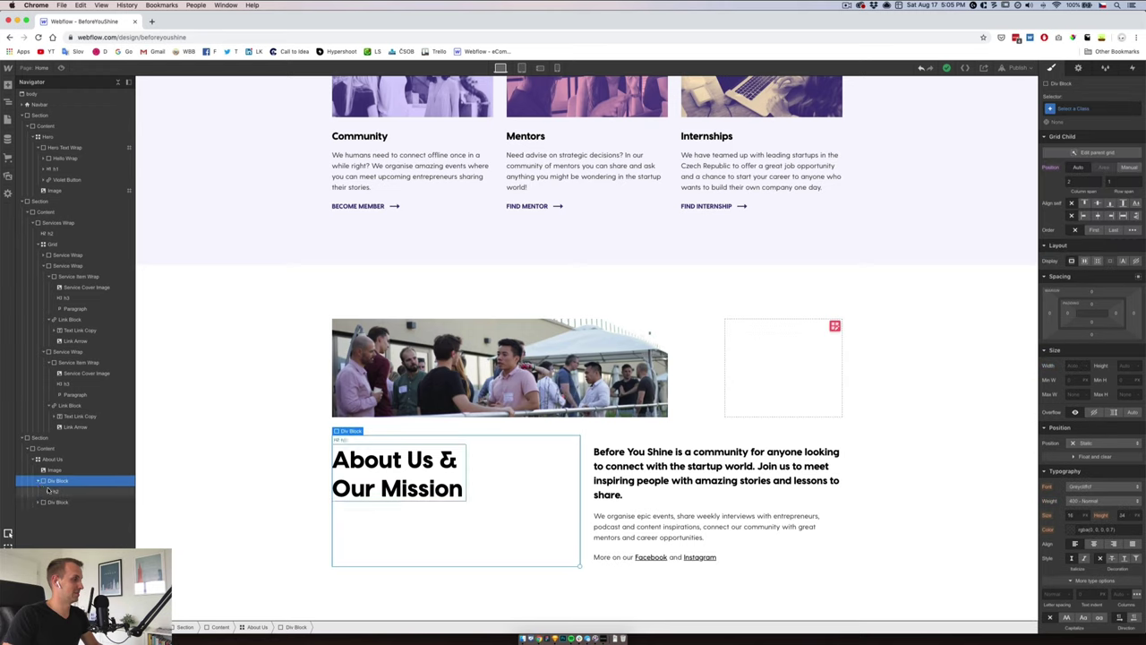
{"action": "left_click", "coordinate": [56, 491]}
{"action": "left_click_drag", "start_coordinate": [53, 481], "coordinate": [55, 478]}
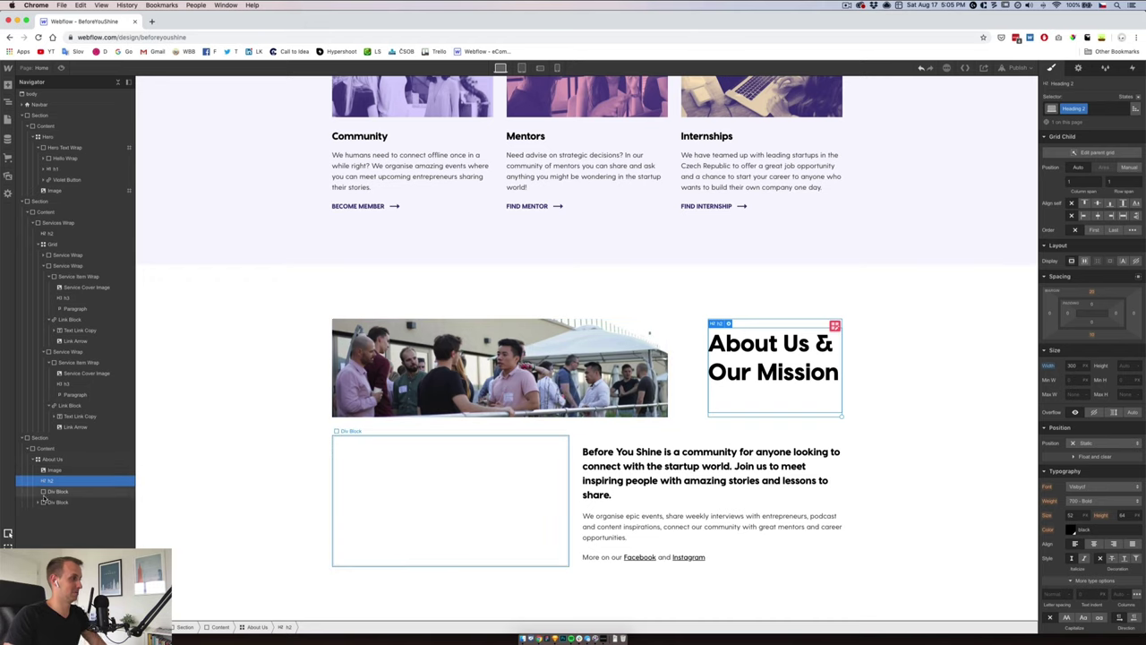
- Delete the emptied div block from the About Us grid and set the heading's column span to 2
{"action": "left_click", "coordinate": [52, 491]}
{"action": "key", "text": "BackSpace"}
{"action": "left_click", "coordinate": [52, 480]}
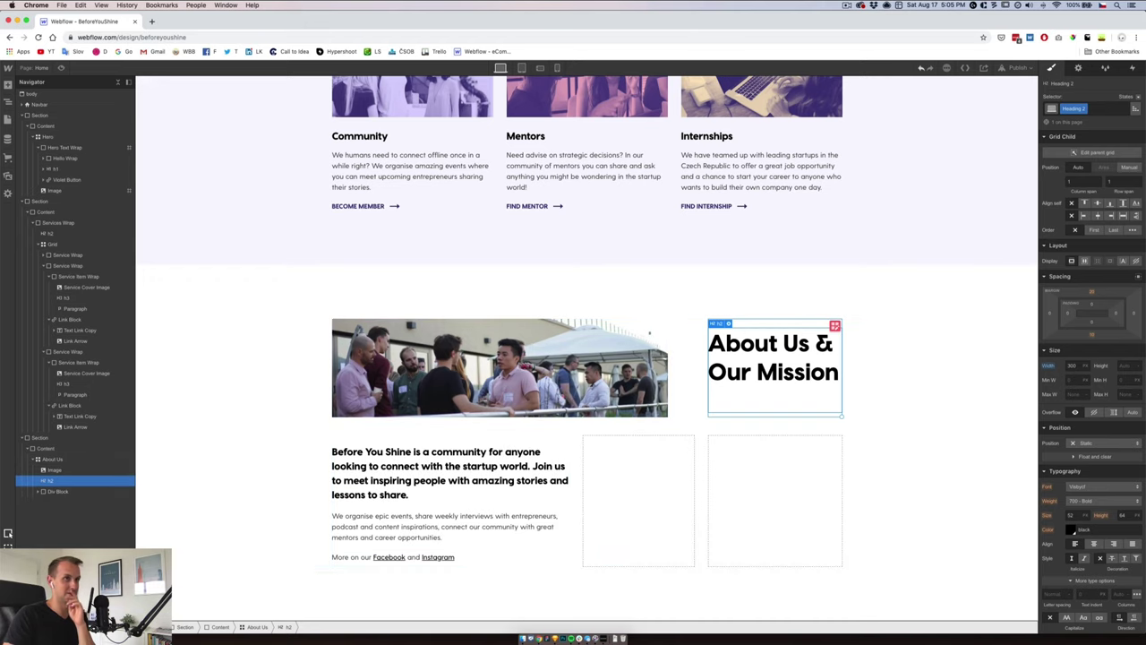
{"action": "key", "text": "Up"}
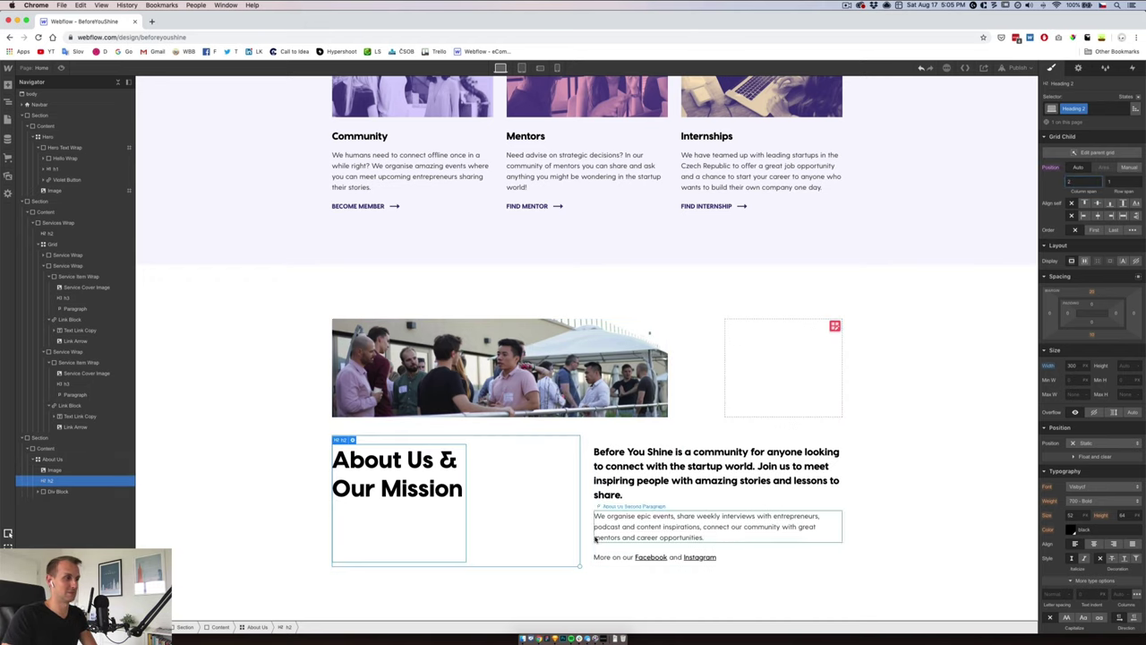
{"action": "left_click", "coordinate": [312, 526]}
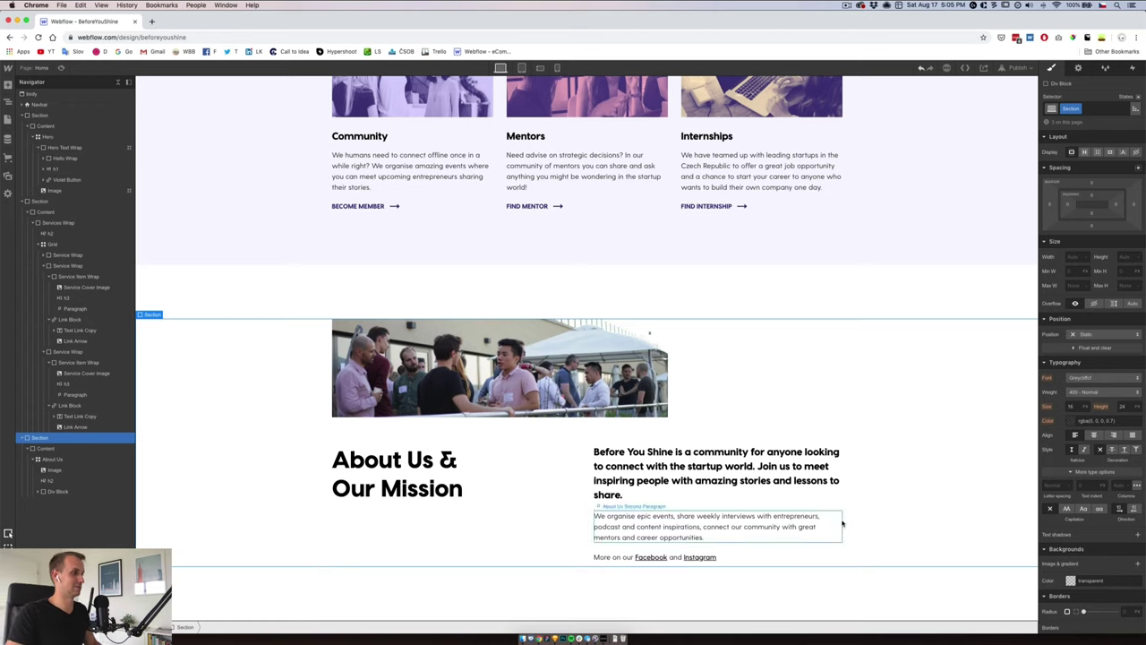
- Switch to Sketch and inspect the divider line between the About Us and Our Stories sections
{"action": "left_click", "coordinate": [40, 491]}
{"action": "key", "text": "super+Tab"}
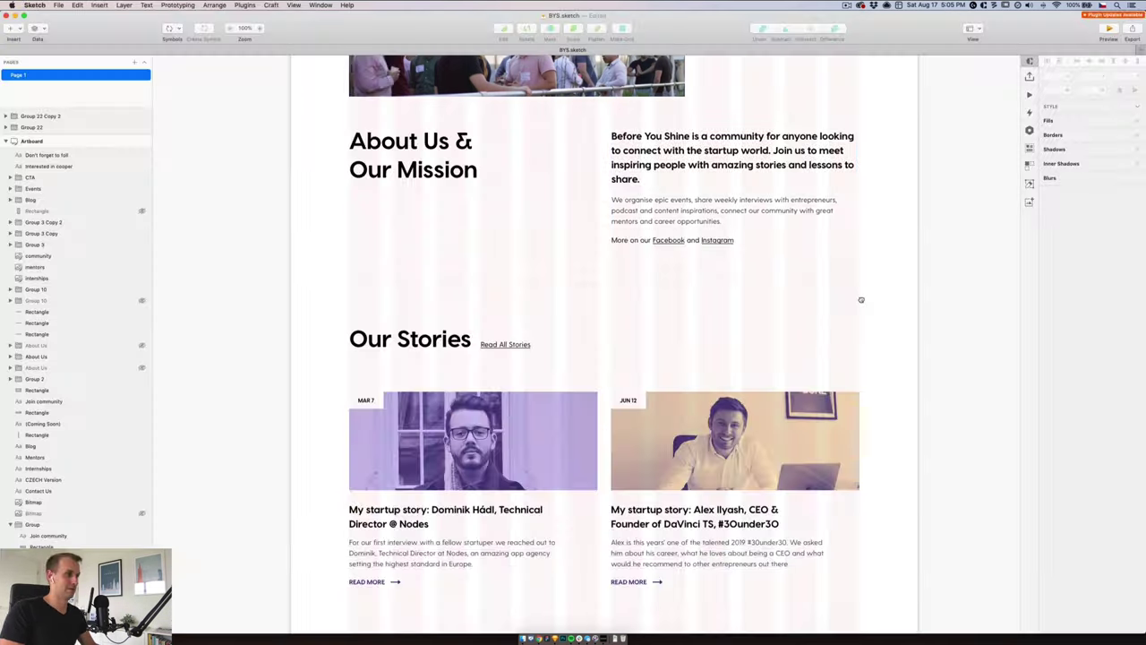
{"action": "left_click", "coordinate": [636, 286]}
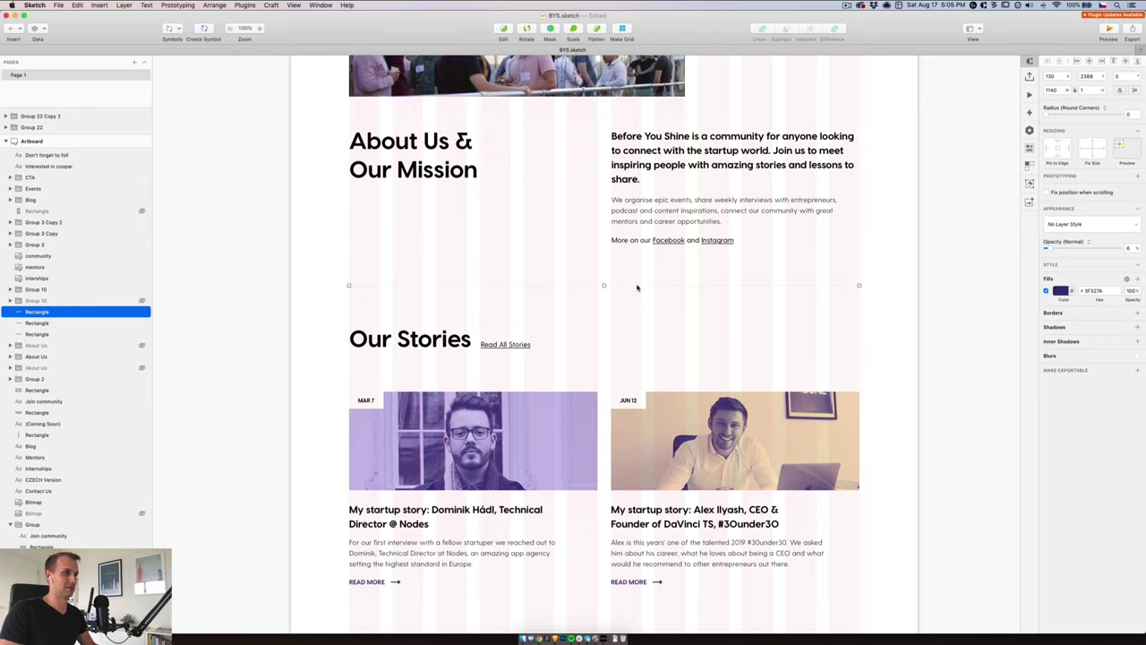
- Back in Webflow, copy the navbar's language divider and paste it into the Content block below the About Us grid
{"action": "left_click", "coordinate": [539, 638]}
{"action": "scroll", "coordinate": [686, 346], "scroll_direction": "up", "scroll_amount": 10}
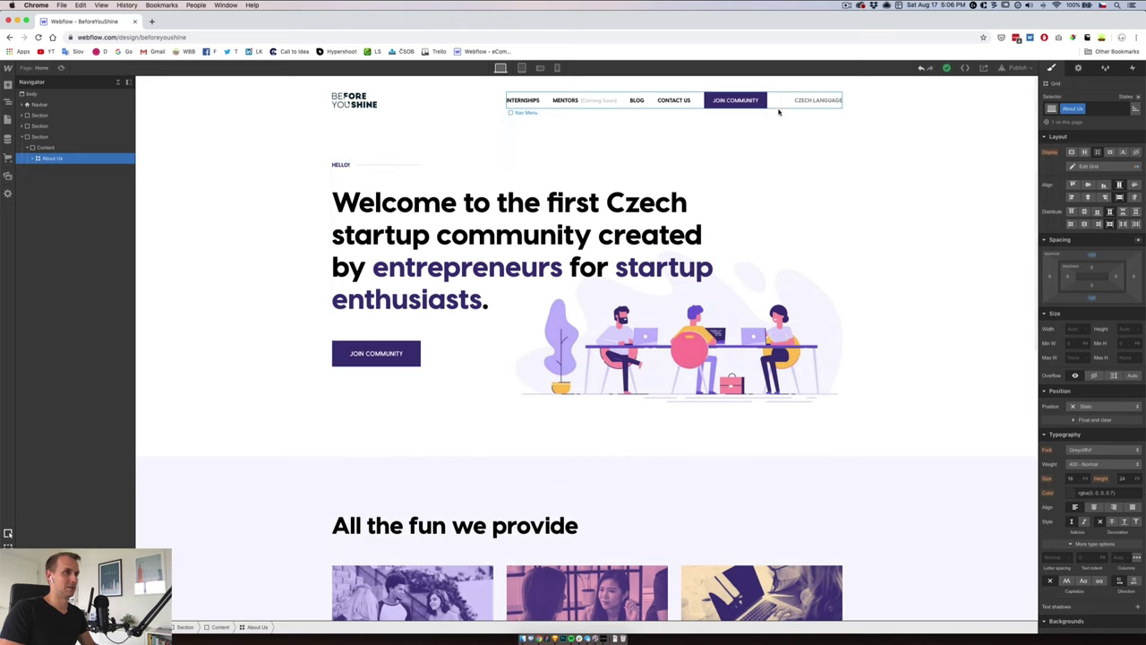
{"action": "left_click", "coordinate": [780, 104]}
{"action": "scroll", "coordinate": [700, 285], "scroll_direction": "down", "scroll_amount": 4}
{"action": "scroll", "coordinate": [689, 304], "scroll_direction": "down", "scroll_amount": 5}
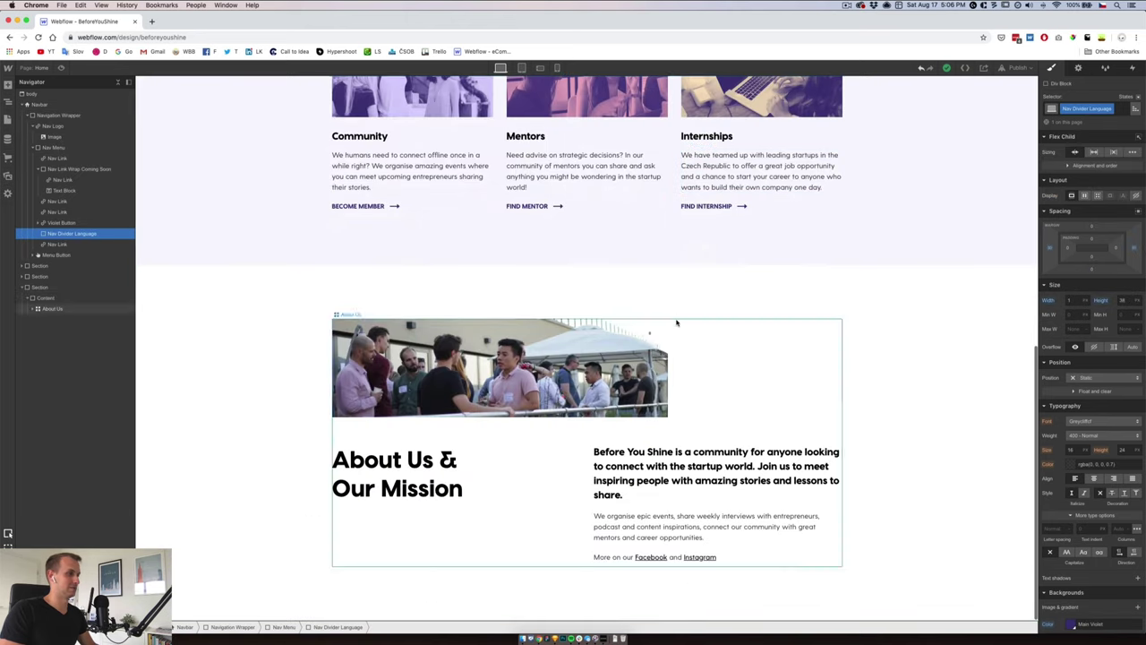
{"action": "left_click", "coordinate": [478, 528]}
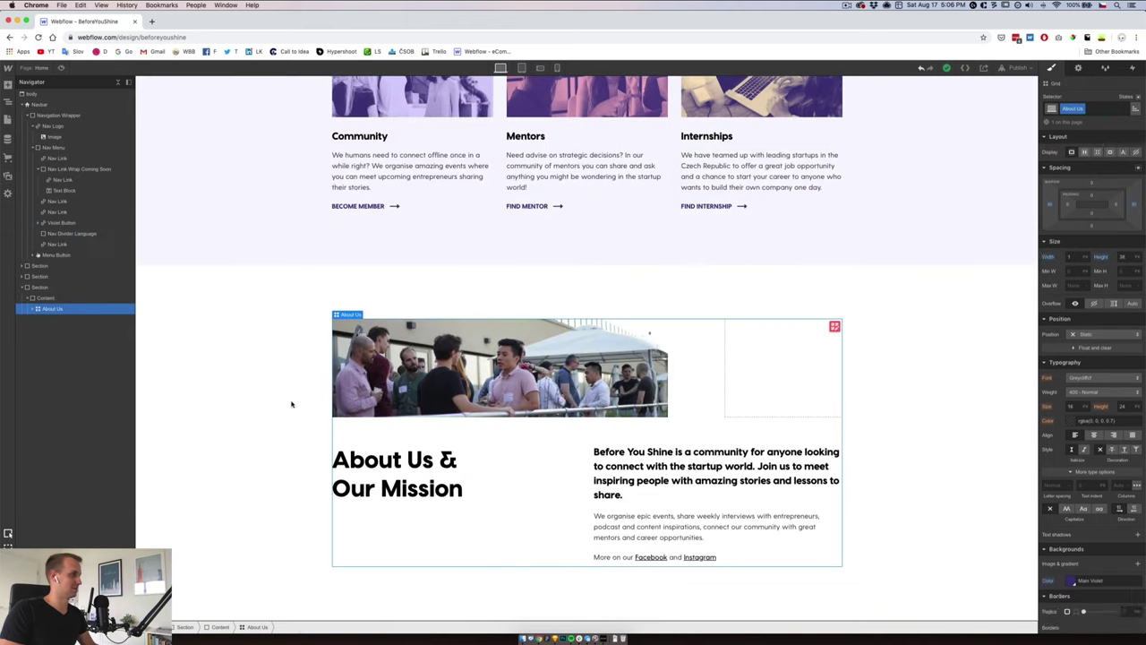
{"action": "left_click", "coordinate": [43, 298]}
{"action": "key", "text": "super+v"}
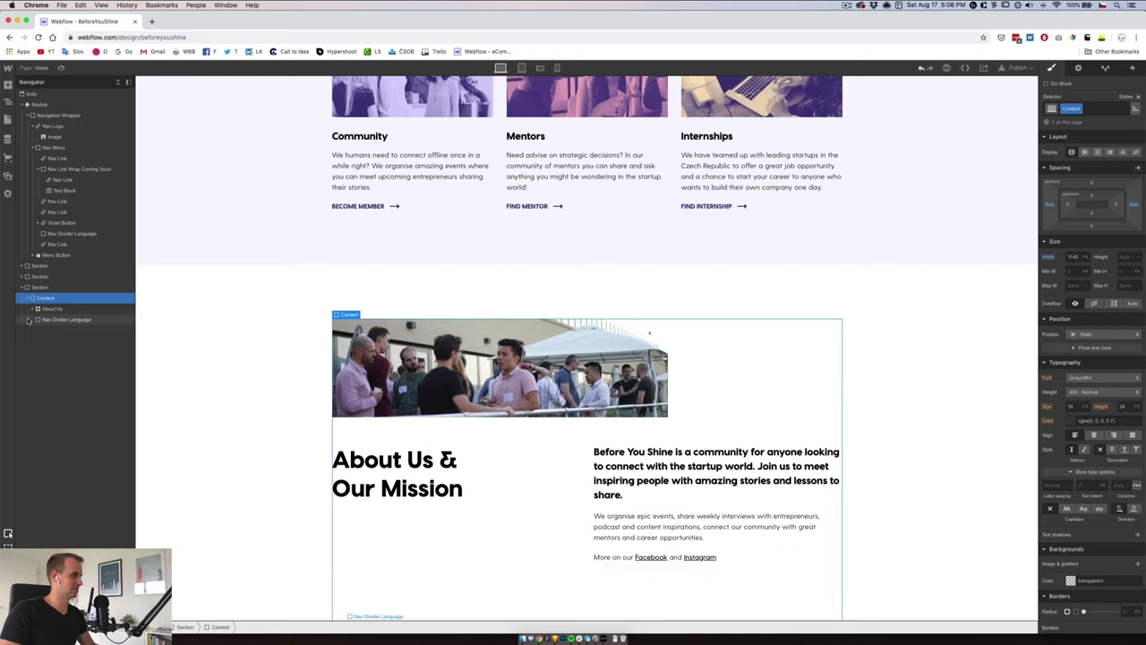
{"action": "scroll", "coordinate": [470, 602], "scroll_direction": "down", "scroll_amount": 1}
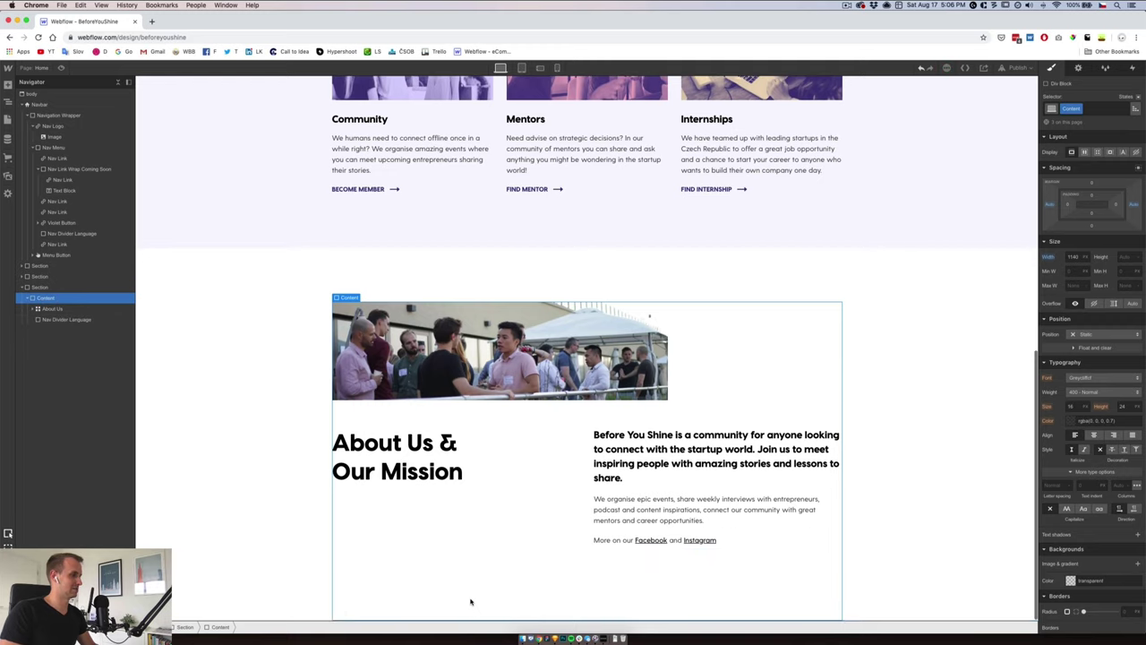
- Duplicate the pasted divider's Nav Divider Language class under the name Divider
{"action": "left_click", "coordinate": [59, 319]}
{"action": "left_click", "coordinate": [1109, 108]}
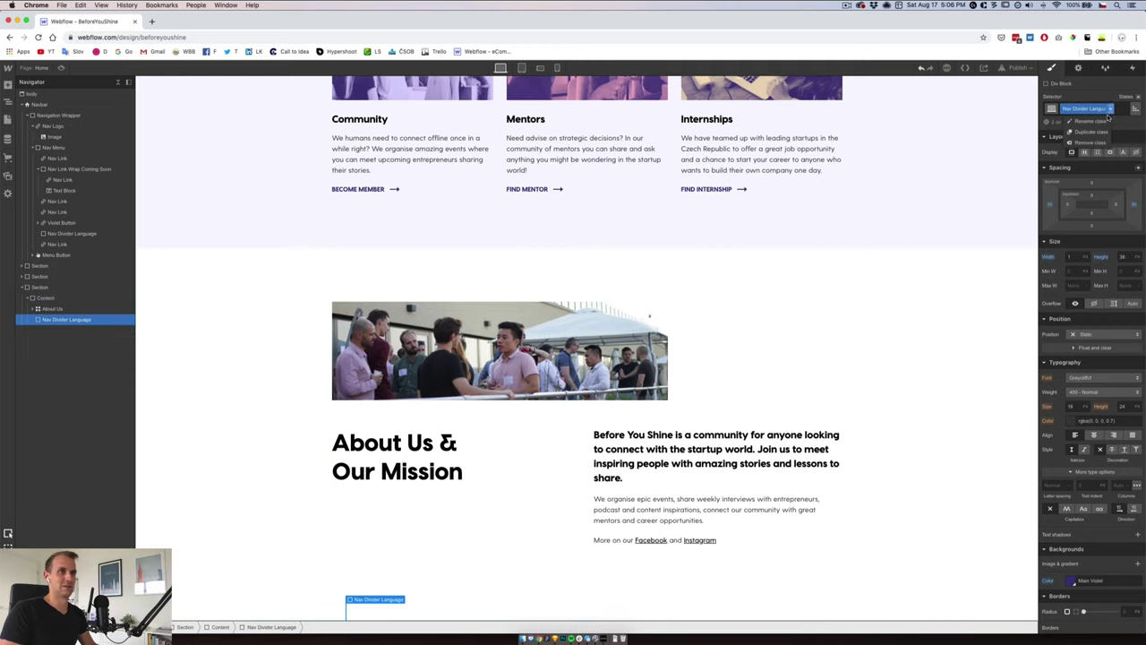
{"action": "left_click", "coordinate": [1096, 132]}
{"action": "type", "text": "Divid"}
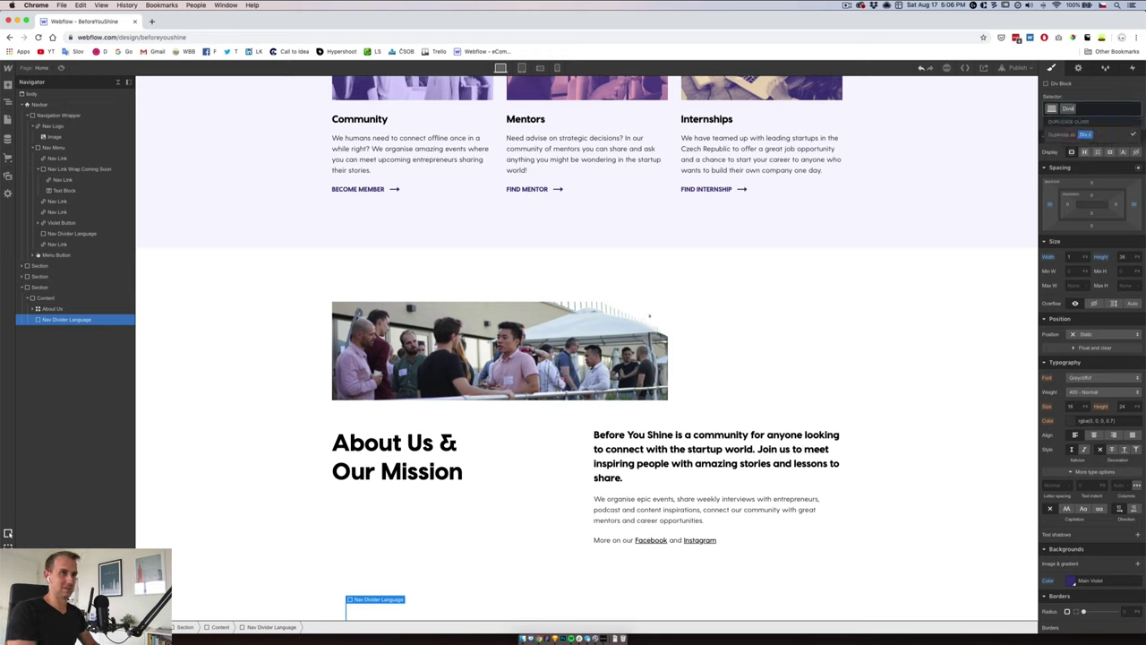
{"action": "type", "text": "er"}
{"action": "key", "text": "Return"}
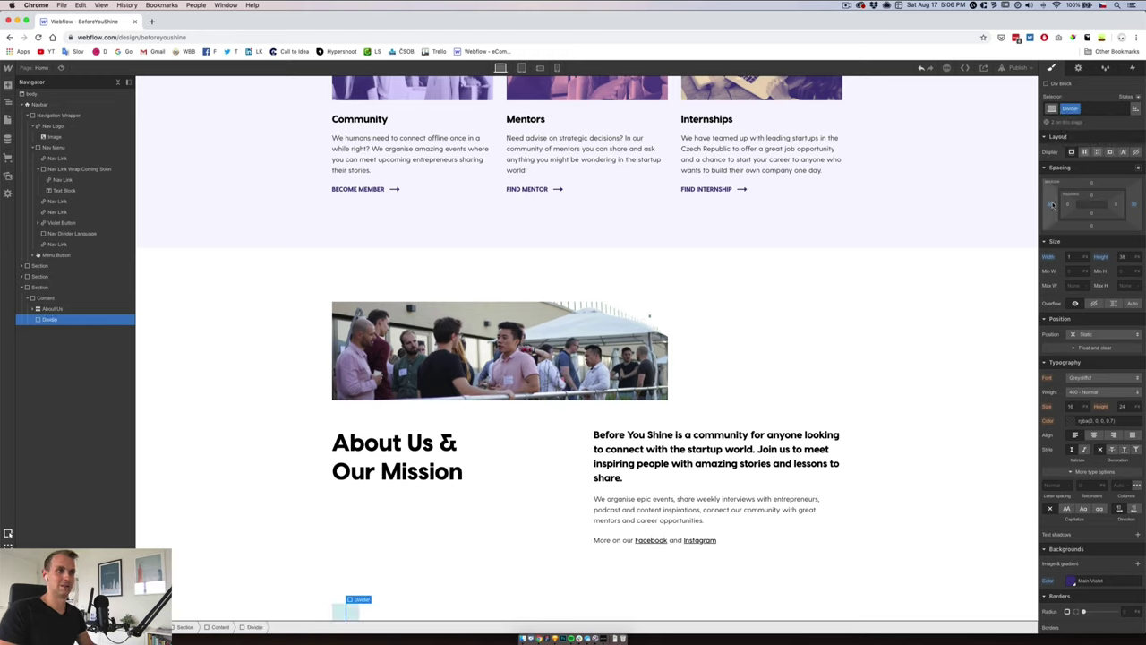
- Clear the Divider's side margins and set its width to 100% and its height to 1 px
{"action": "left_click", "coordinate": [1051, 205], "text": "alt"}
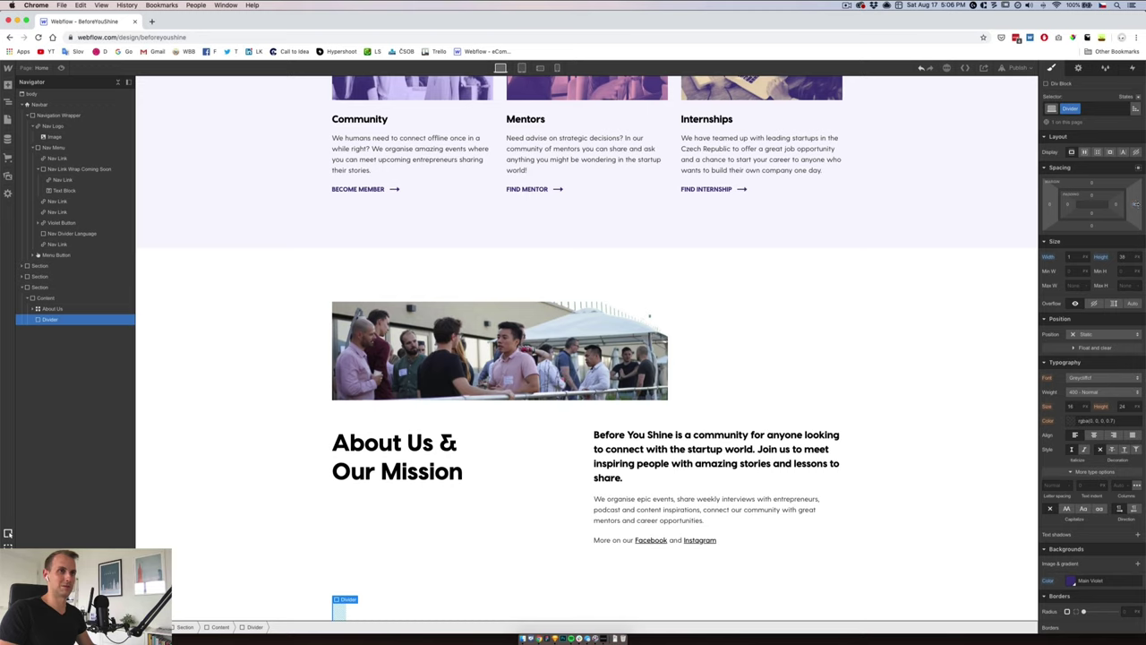
{"action": "left_click", "coordinate": [1074, 256]}
{"action": "type", "text": "100%"}
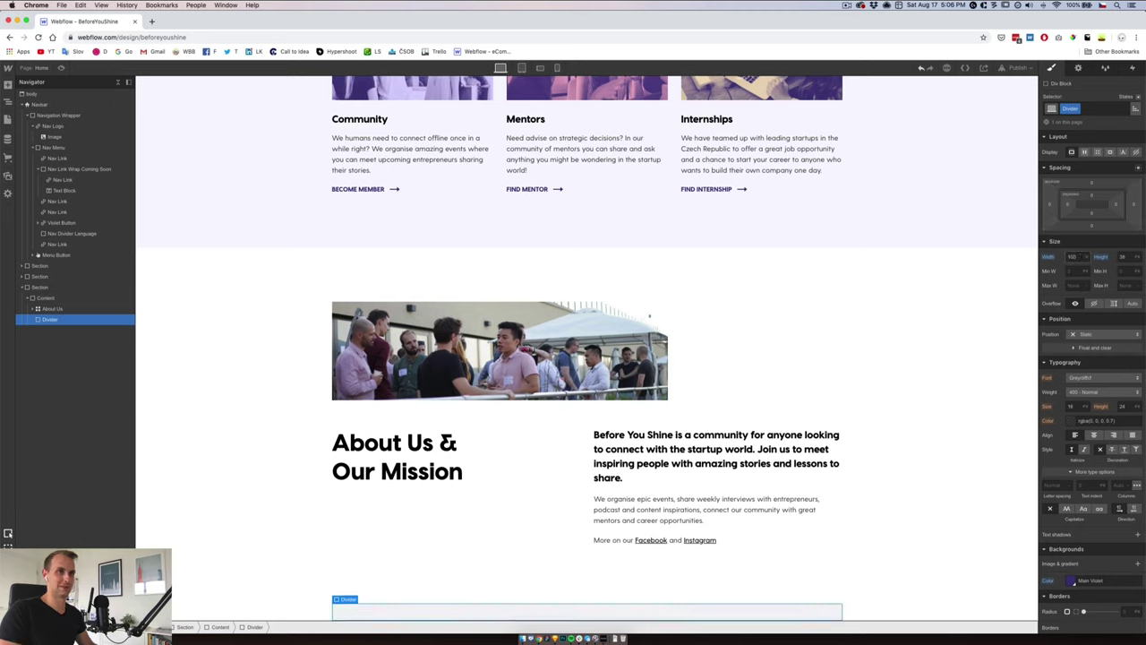
{"action": "type", "text": "1"}
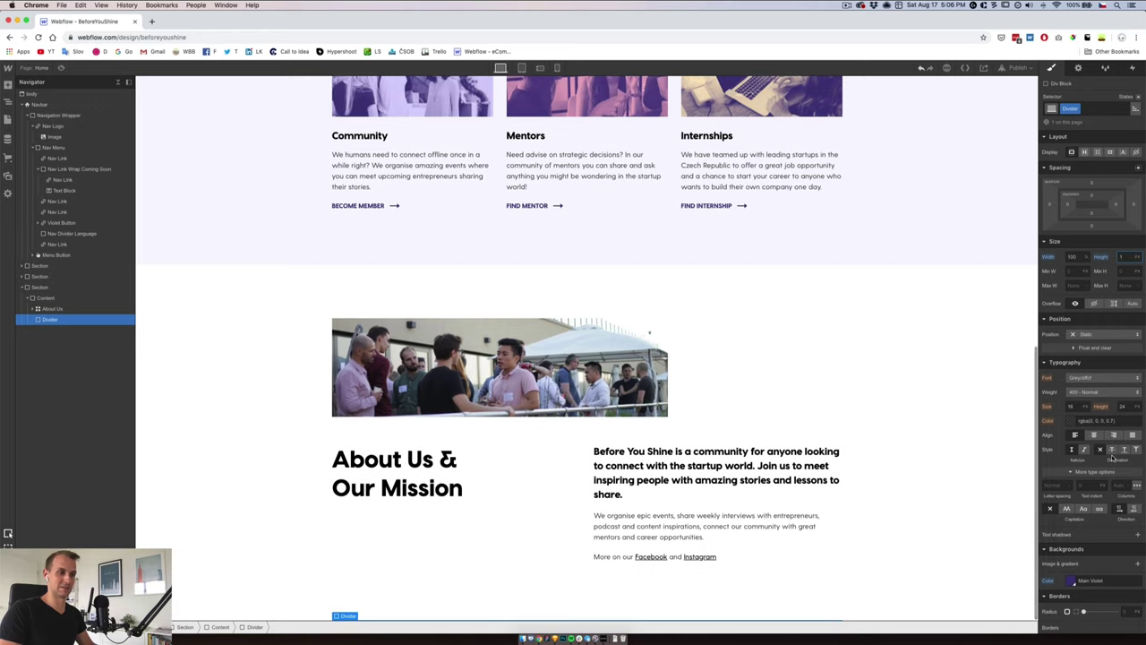